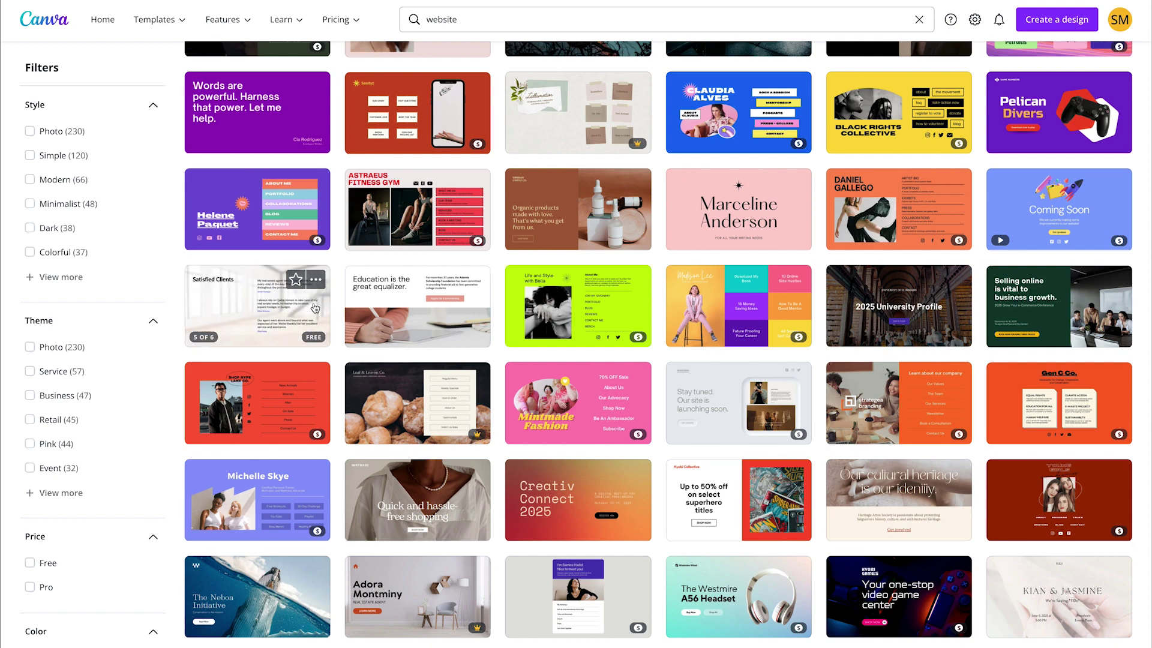
# Step: Search 'website' in Create a design and start a blank Website design (1366 × 768 px)
pyautogui.scroll(-3, 497, 317)
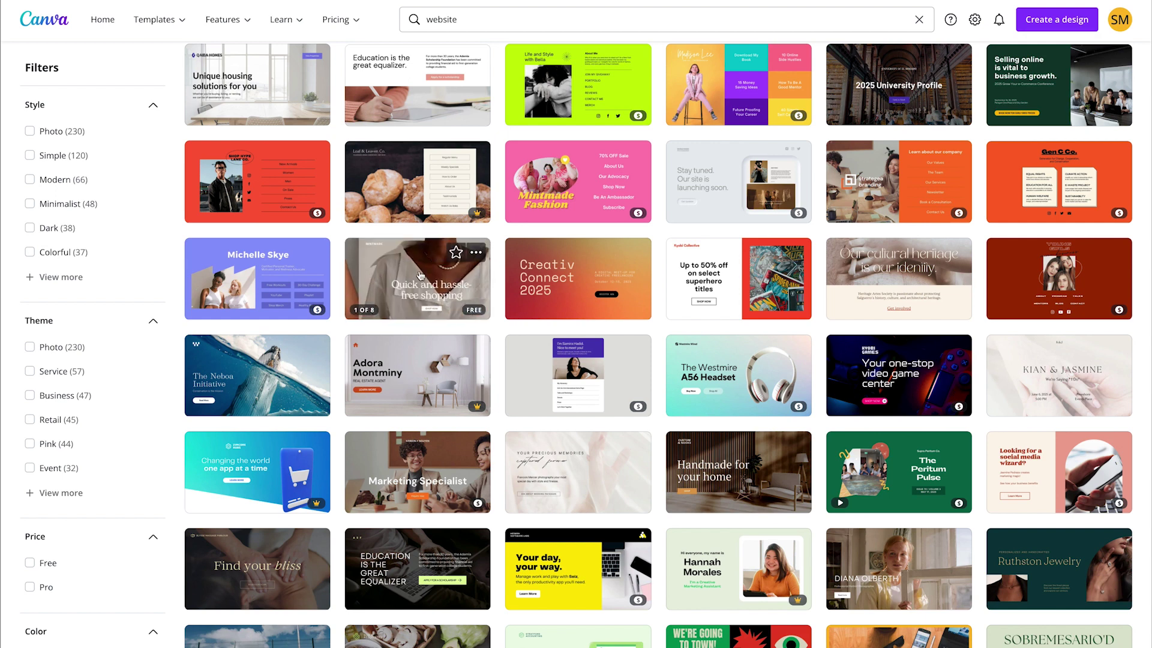
pyautogui.scroll(-1, 503, 291)
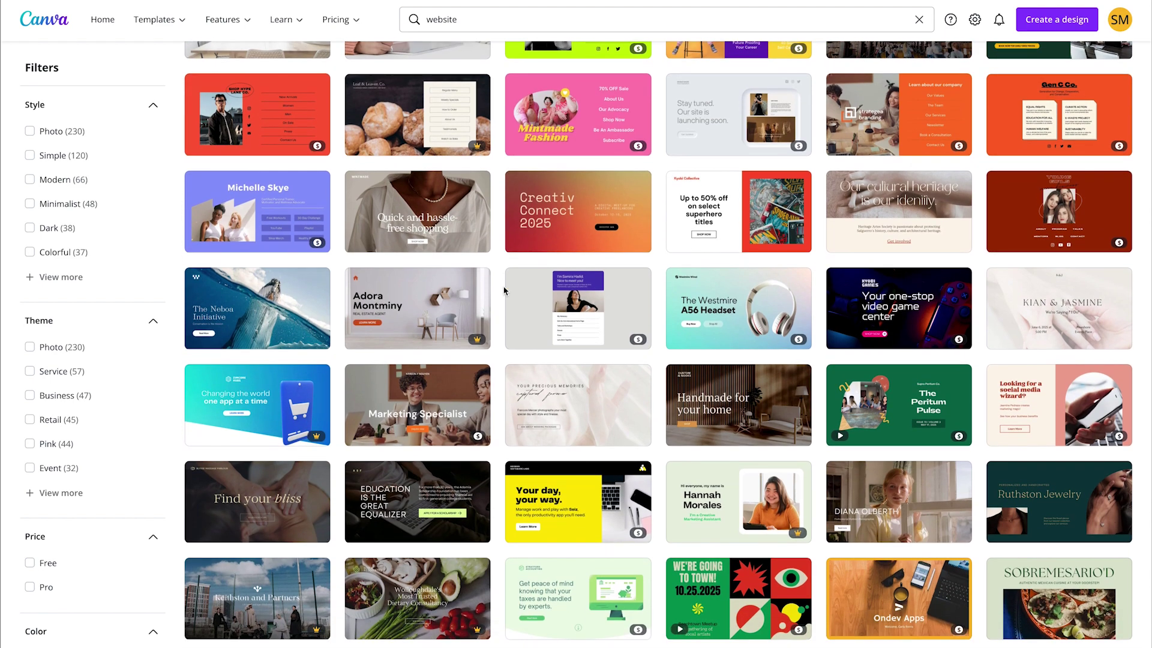
pyautogui.scroll(-1, 504, 291)
pyautogui.scroll(-2, 504, 291)
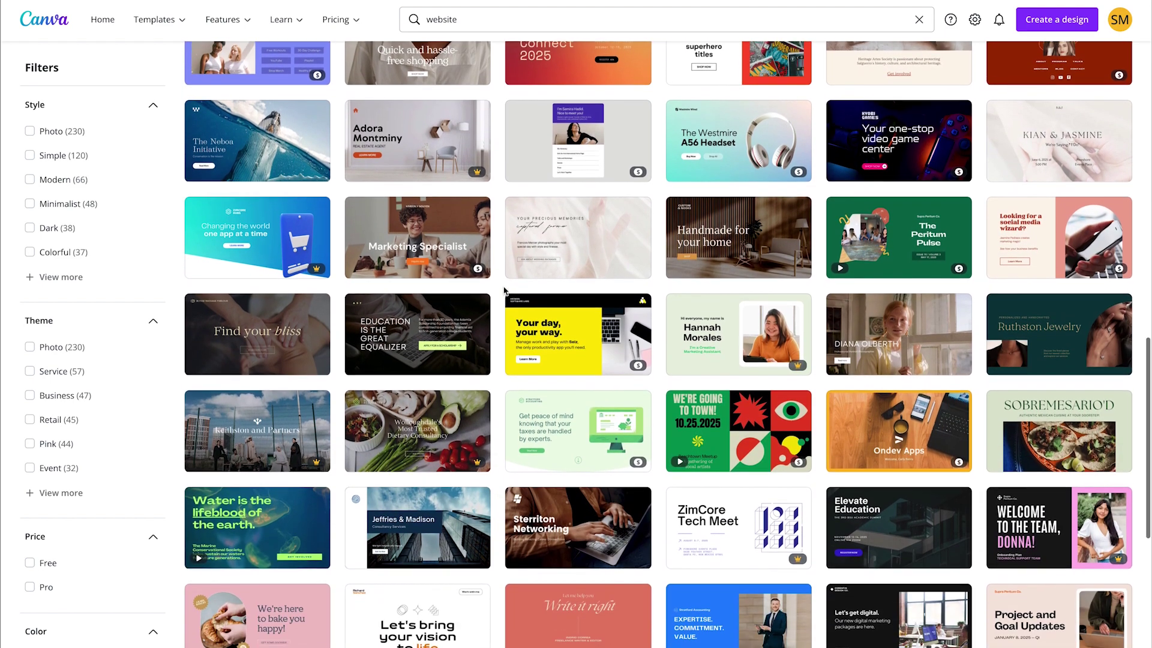
pyautogui.moveTo(286, 315)
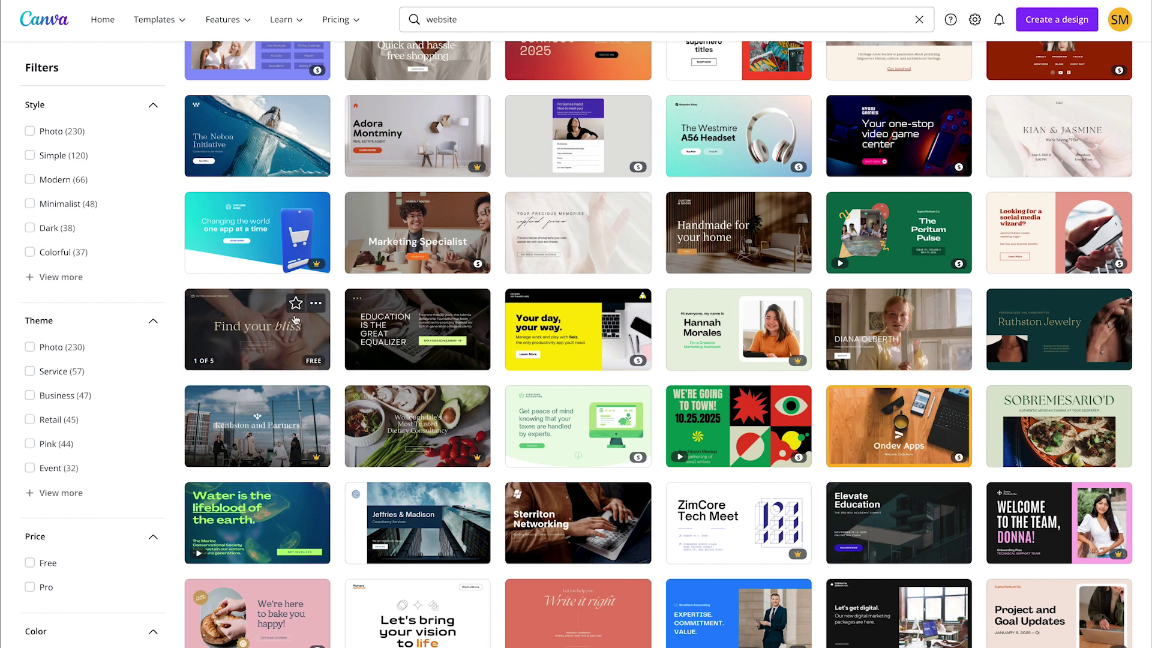
pyautogui.scroll(-7, 503, 350)
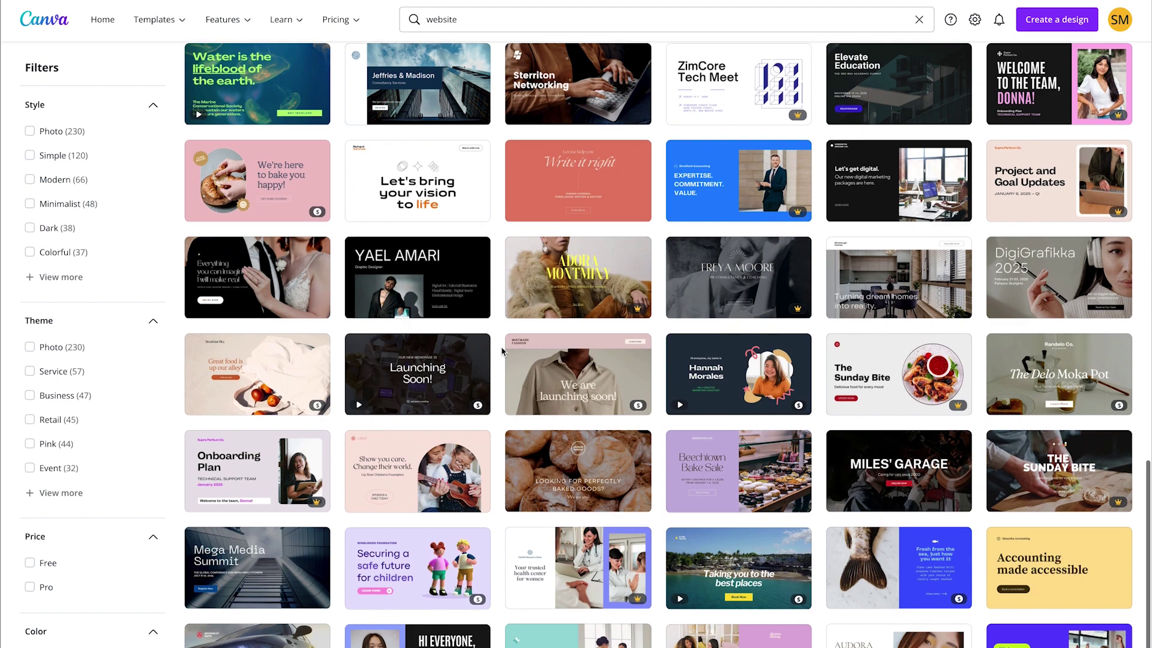
pyautogui.moveTo(552, 358)
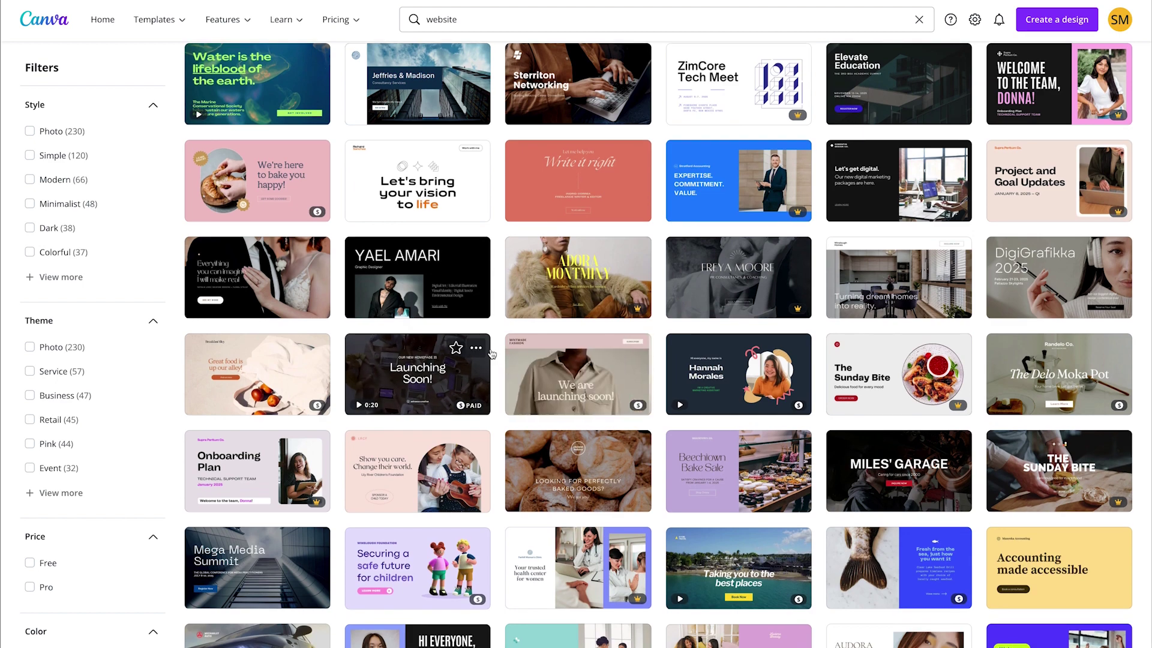
pyautogui.scroll(-4, 496, 352)
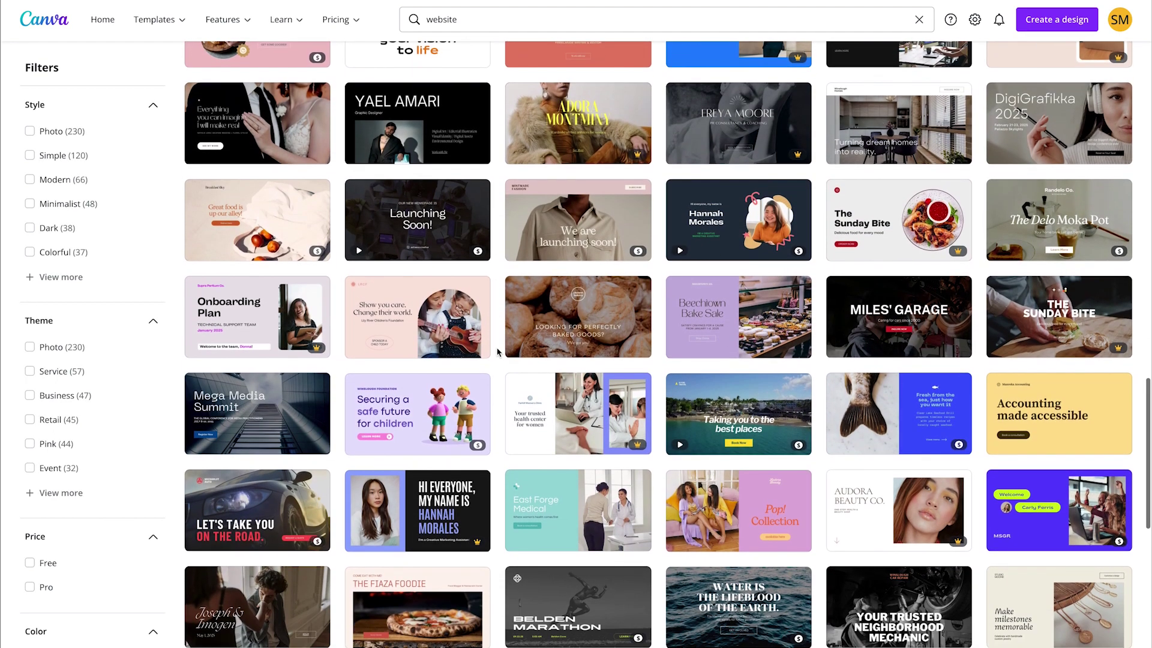
pyautogui.scroll(-7, 497, 352)
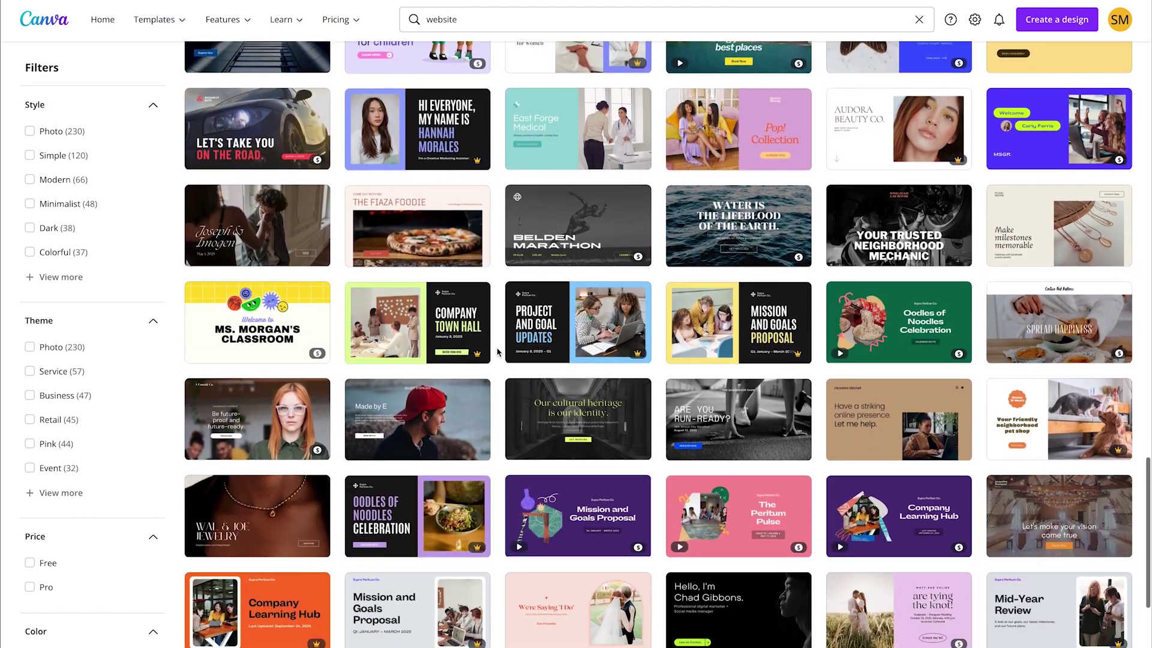
pyautogui.scroll(11, 497, 352)
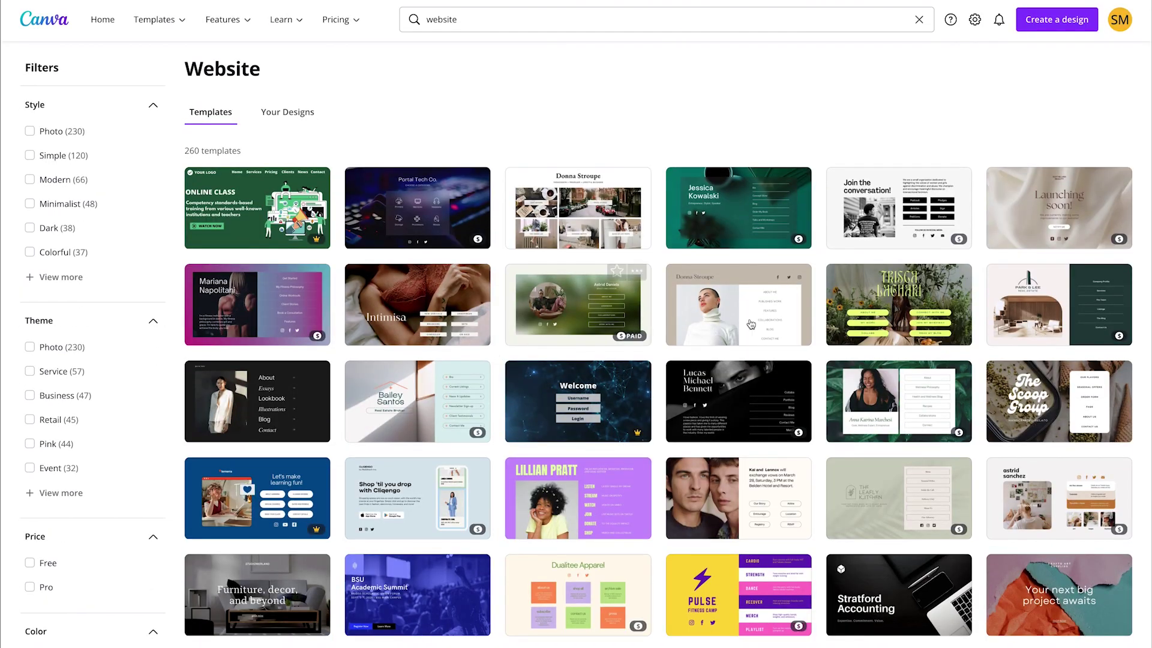
pyautogui.click(1073, 24)
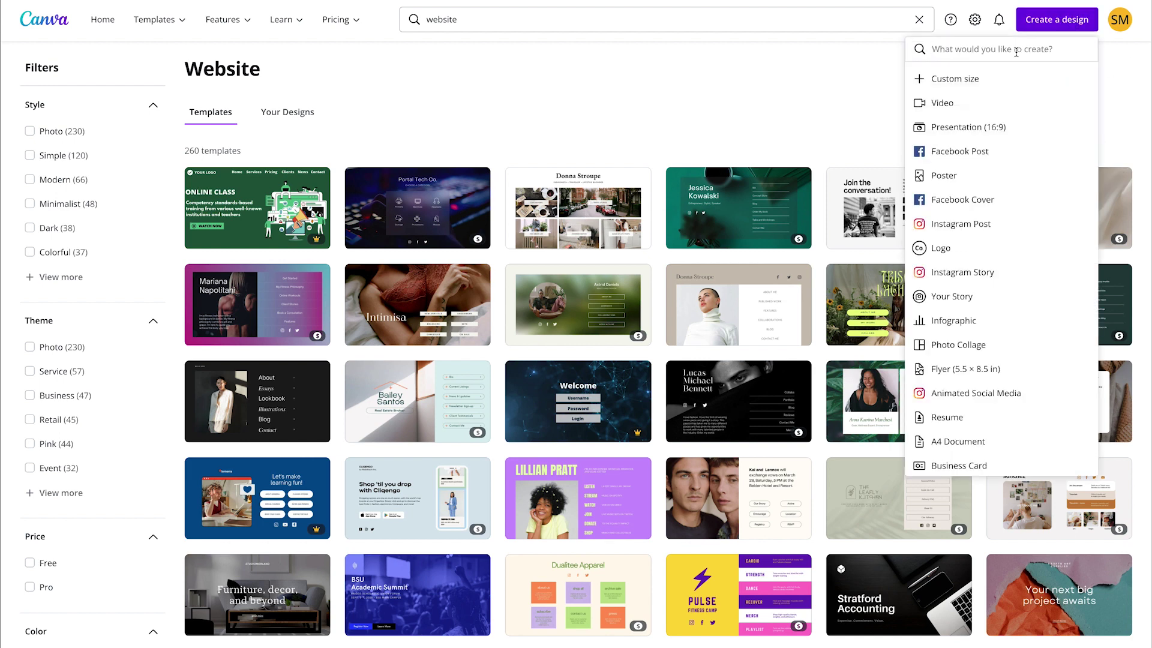
pyautogui.write('website')
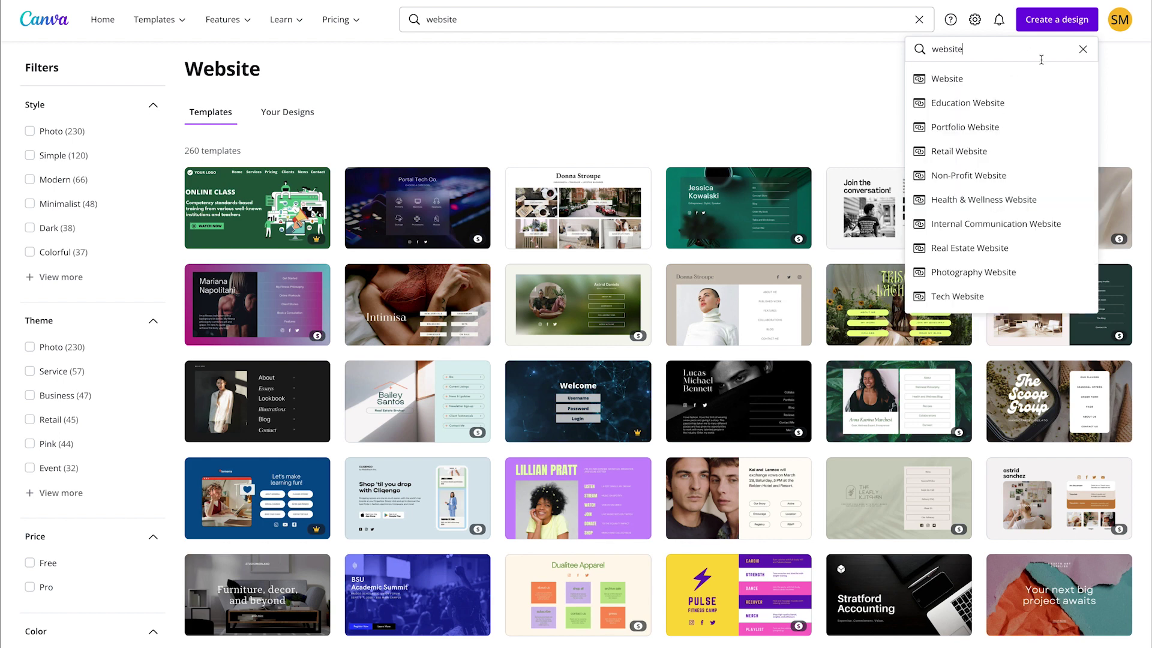
pyautogui.click(988, 87)
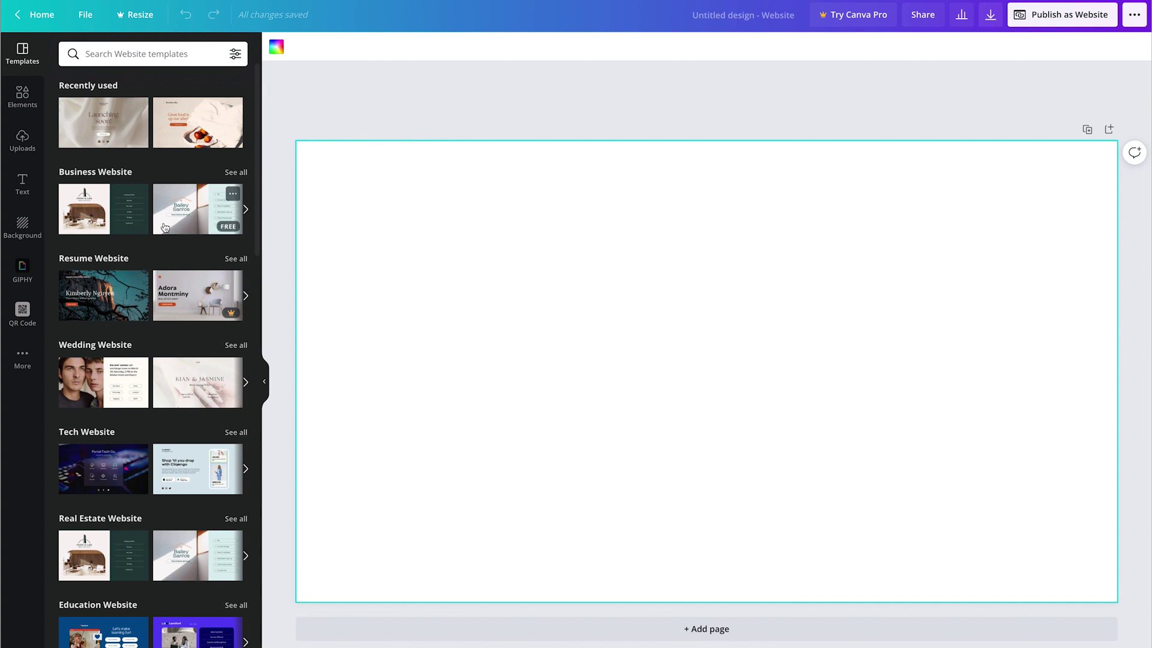
# Step: Browse the website templates and view all Fashion Website templates
pyautogui.scroll(-5, 165, 226)
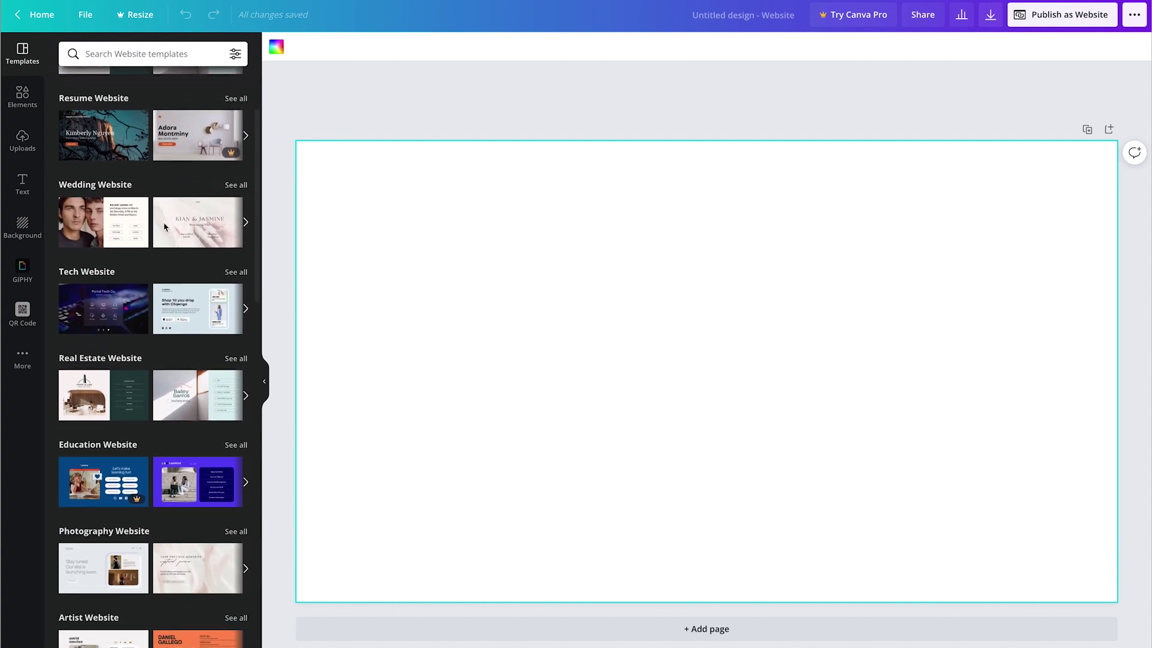
pyautogui.moveTo(174, 226)
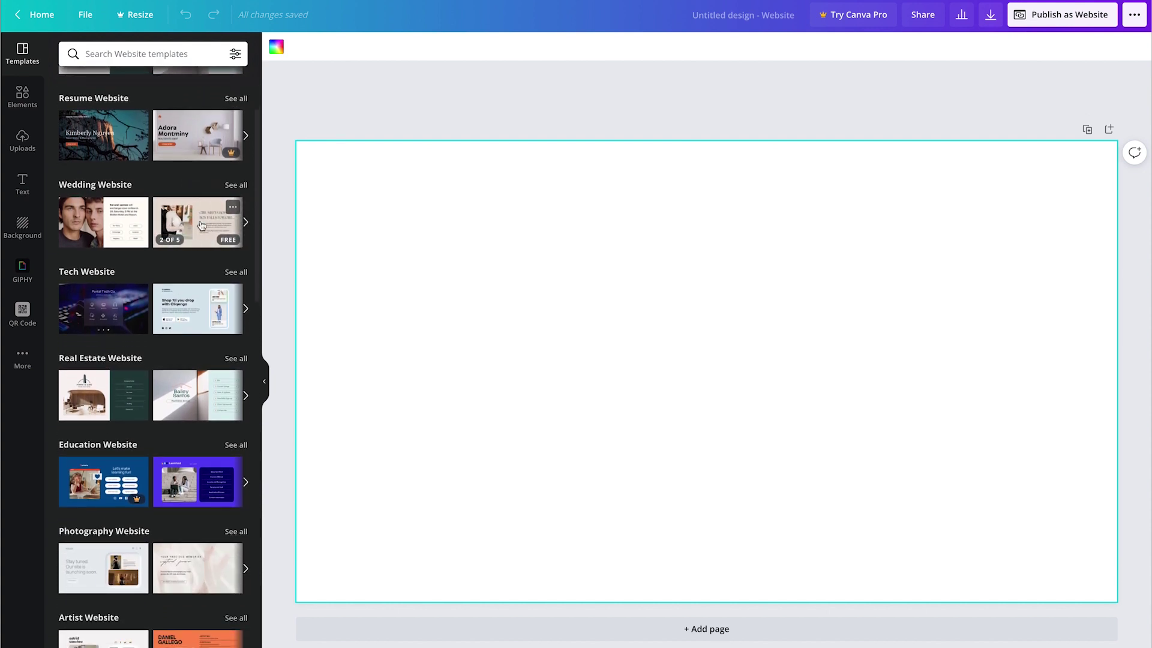
pyautogui.scroll(-9, 202, 225)
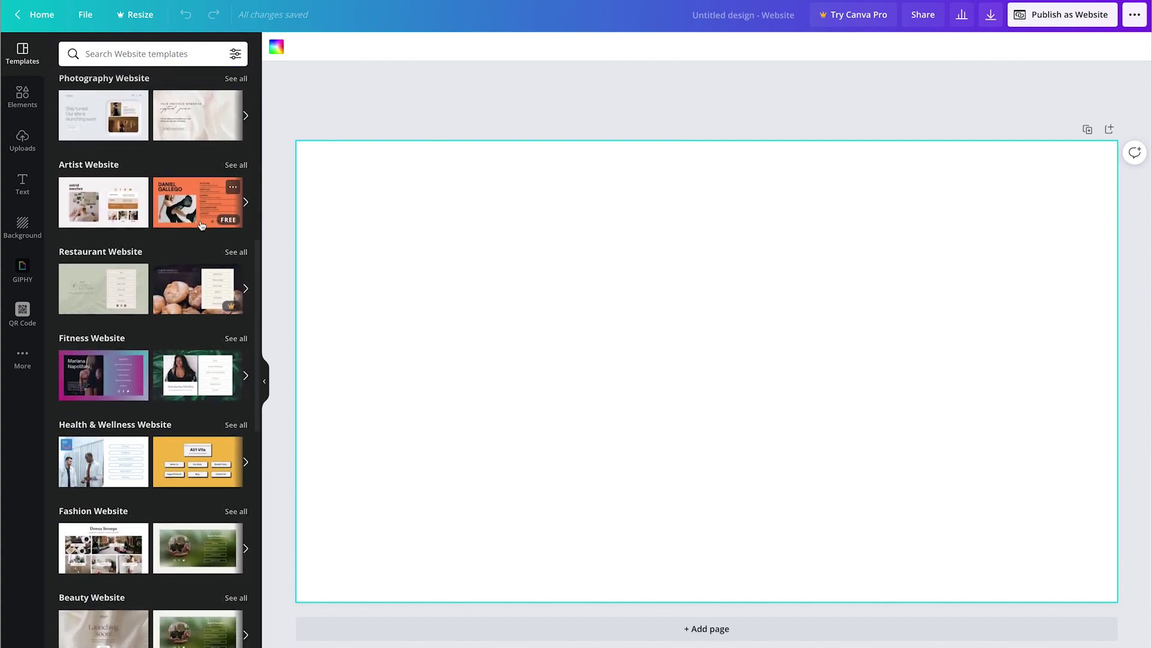
pyautogui.scroll(-6, 201, 225)
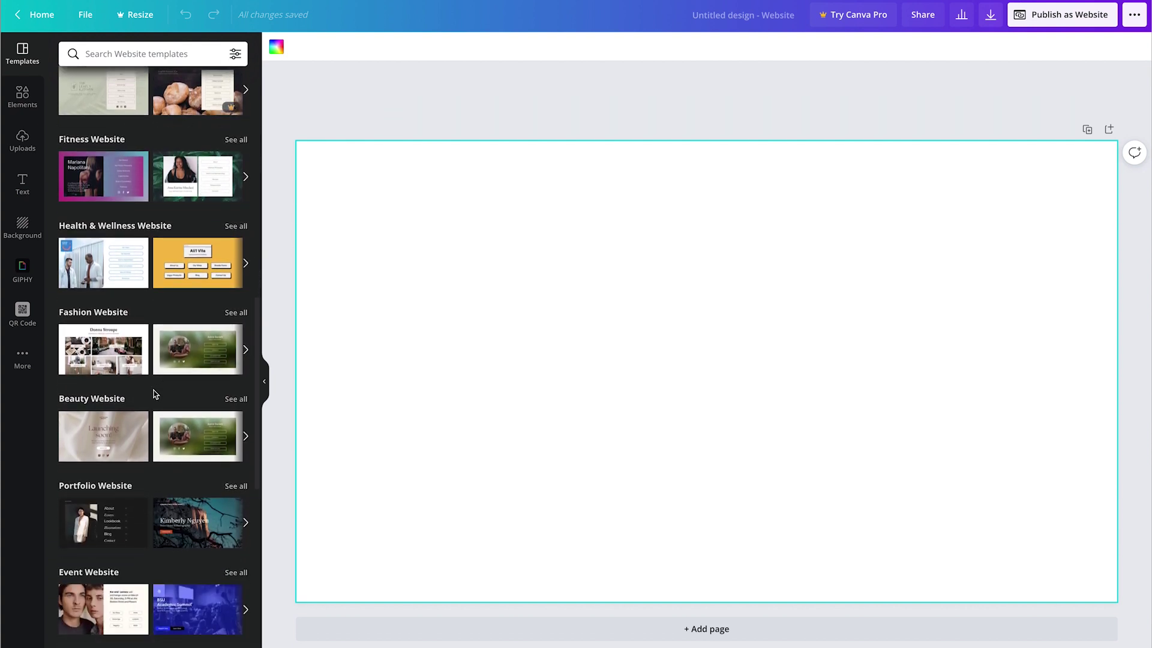
pyautogui.click(234, 313)
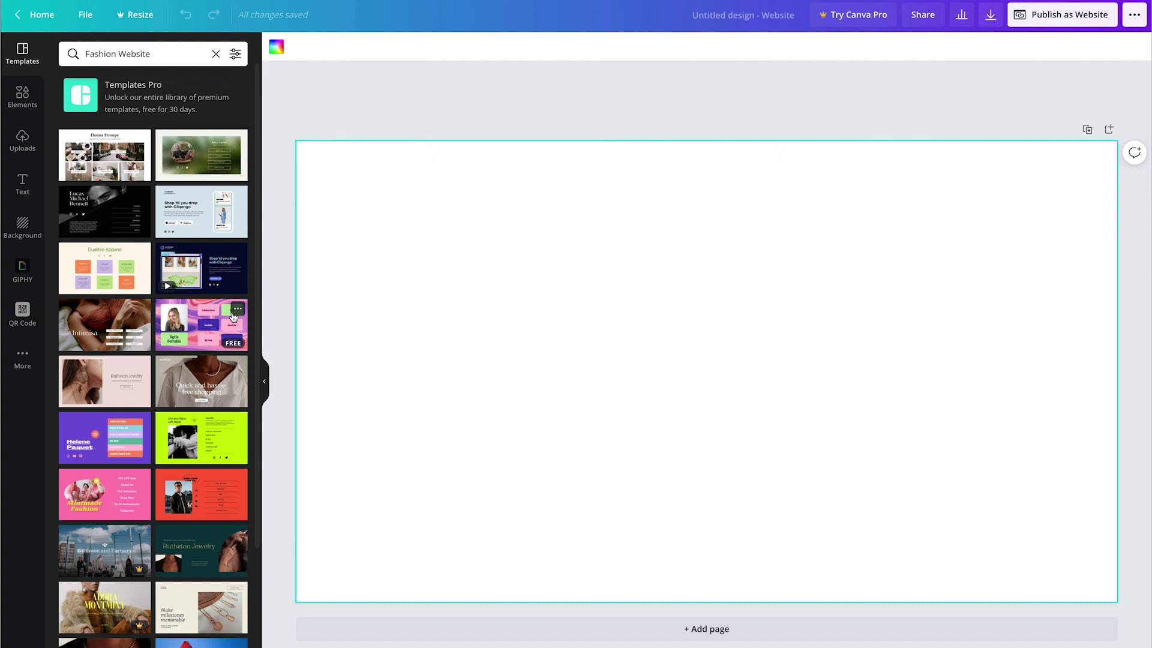
pyautogui.scroll(-3, 234, 317)
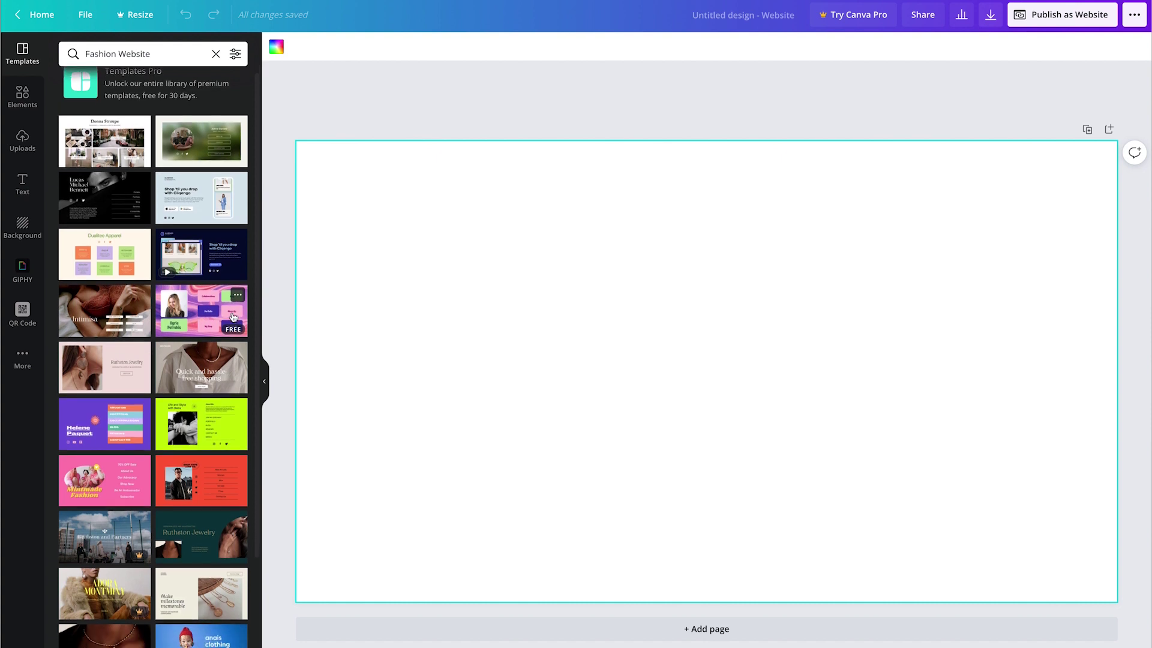
pyautogui.scroll(-6, 234, 317)
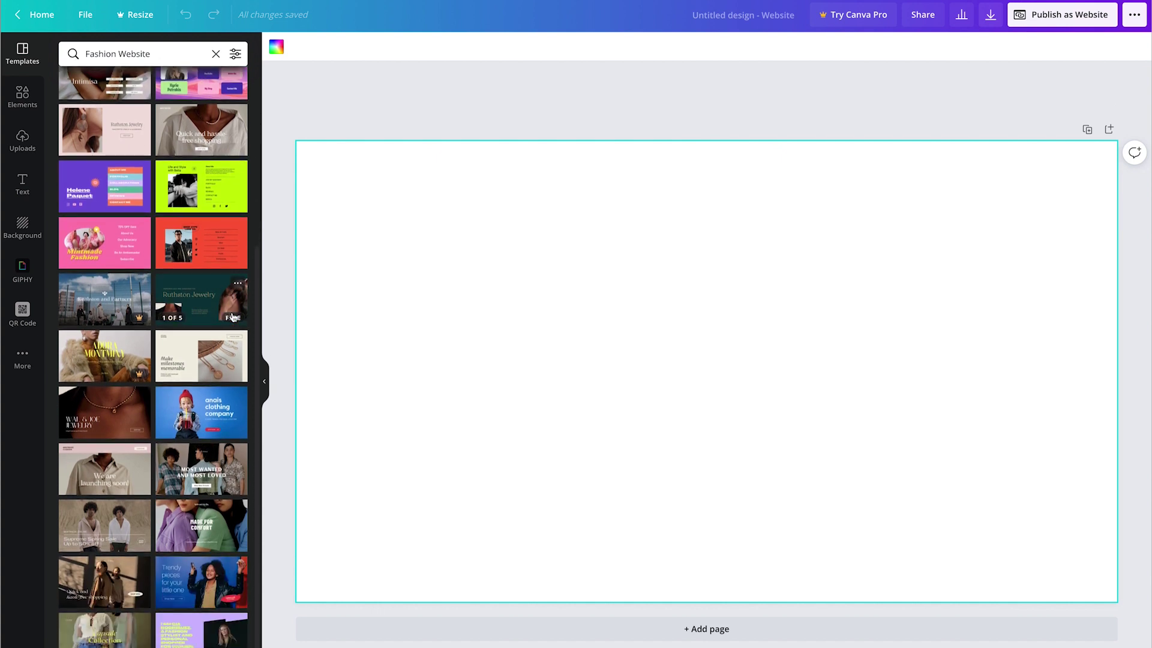
pyautogui.scroll(9, 234, 317)
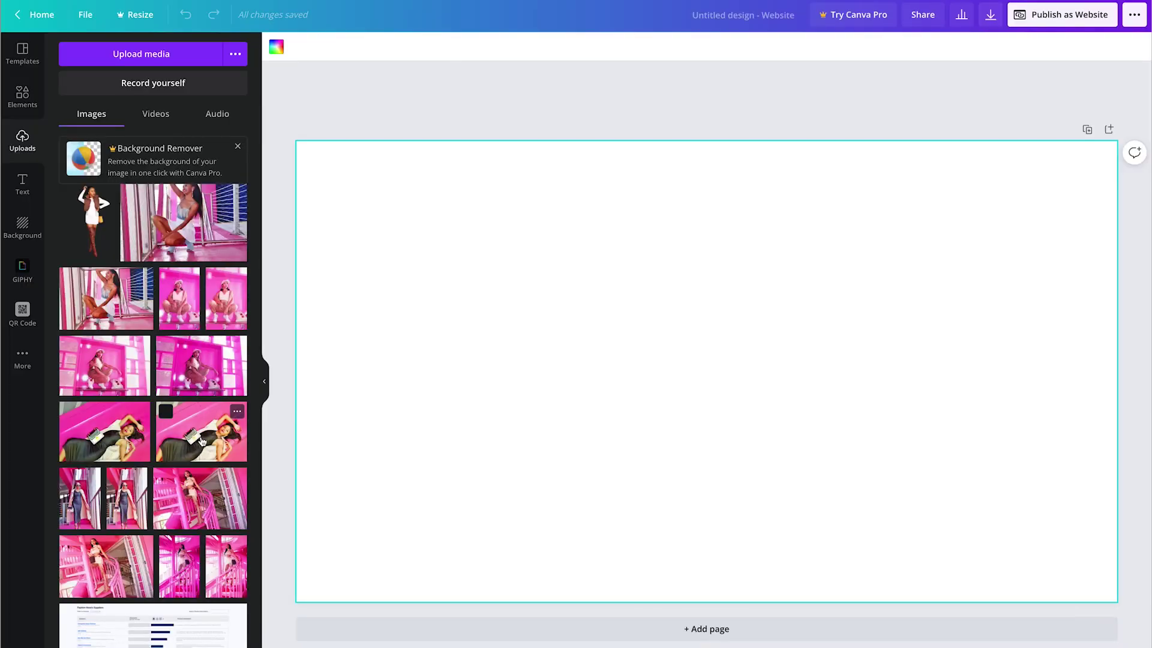
# Step: Place the pink lying-down model photo and resize it to fill the whole page
pyautogui.click(105, 456)
pyautogui.moveTo(459, 207); pyautogui.dragTo(254, 165)
pyautogui.moveTo(457, 260); pyautogui.dragTo(457, 301)
pyautogui.moveTo(954, 580); pyautogui.dragTo(987, 602)
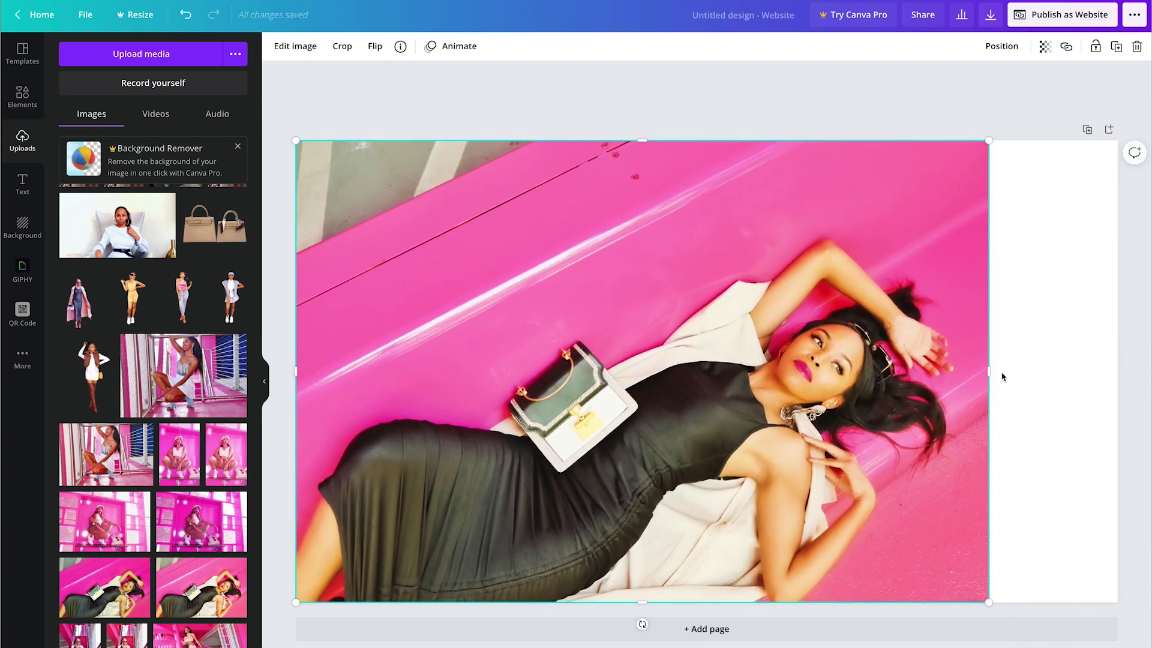
pyautogui.moveTo(1000, 378); pyautogui.dragTo(1117, 375)
# Step: Add a square, stretch it into a full-width top bar, and colour it light pink #FFCBE0
pyautogui.click(19, 97)
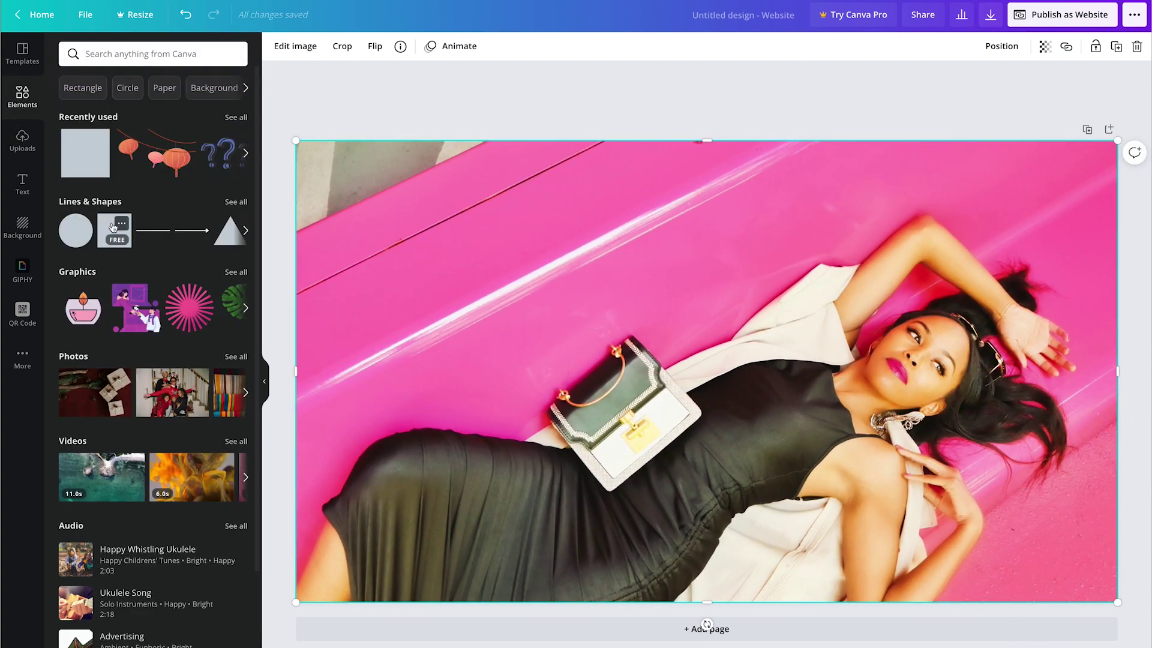
pyautogui.moveTo(114, 230); pyautogui.dragTo(430, 268)
pyautogui.moveTo(425, 398); pyautogui.dragTo(427, 195)
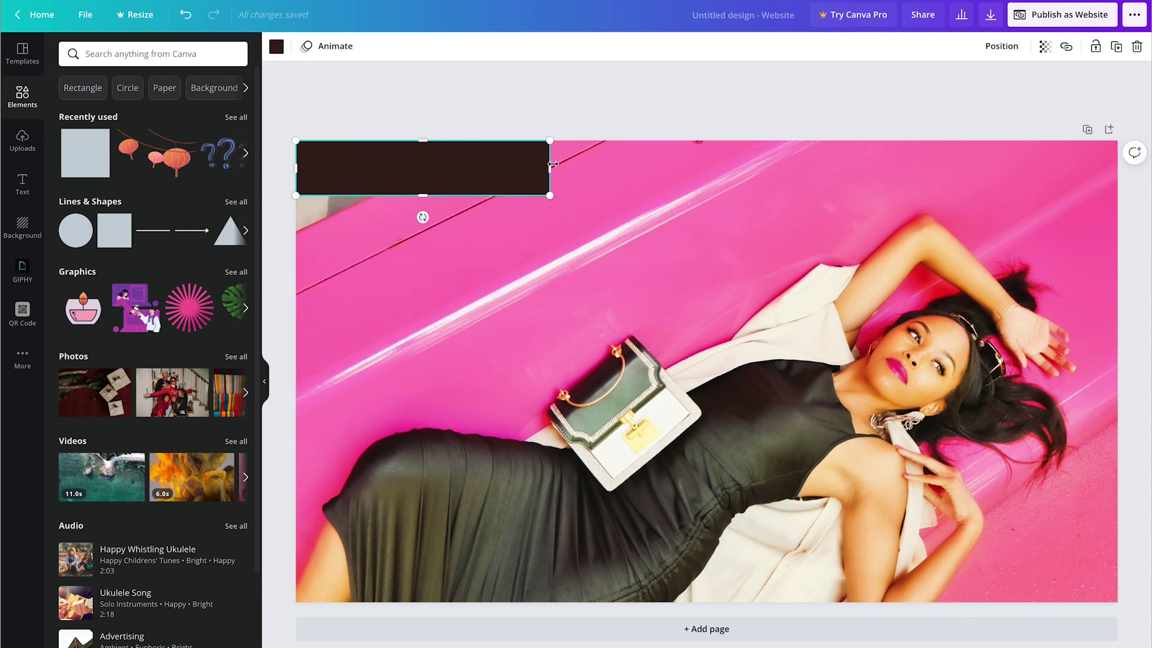
pyautogui.moveTo(550, 168); pyautogui.dragTo(1119, 172)
pyautogui.click(275, 46)
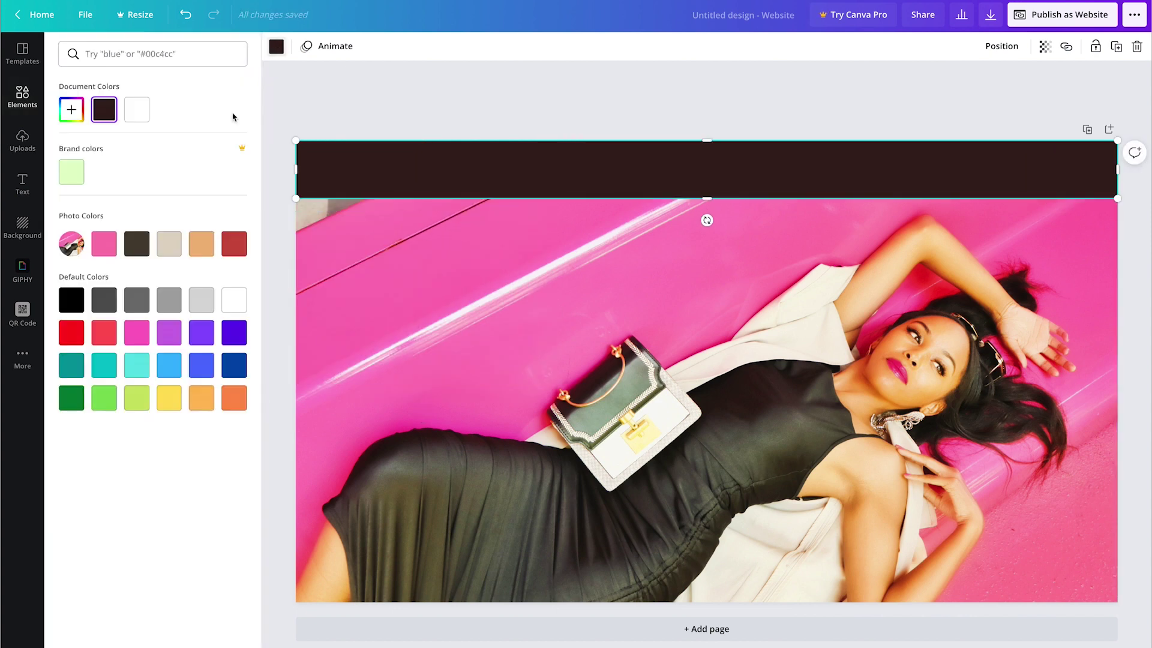
pyautogui.click(104, 243)
pyautogui.click(71, 110)
pyautogui.moveTo(138, 140); pyautogui.dragTo(103, 137)
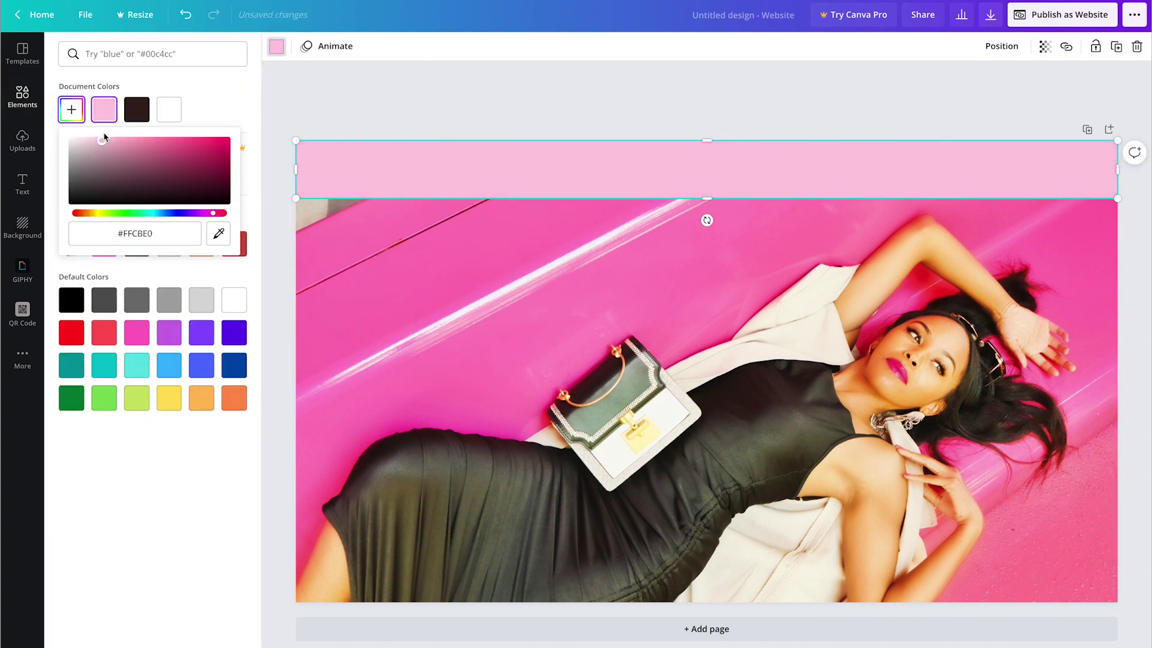
pyautogui.click(23, 96)
pyautogui.click(22, 184)
# Step: Add an uppercase 'NOUVEAU RICHE' heading in Aileron Thin inside the pink top band
pyautogui.click(130, 110)
pyautogui.write('No')
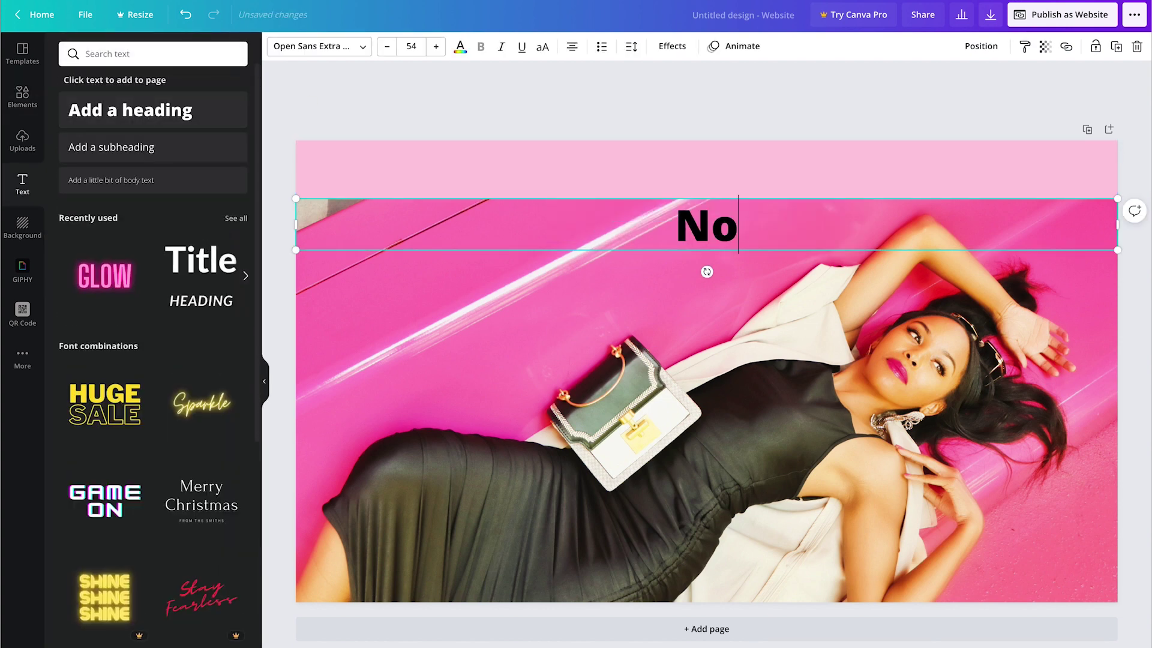
pyautogui.write('uveau Riche')
pyautogui.hotkey('ctrl', 'a')
pyautogui.click(319, 47)
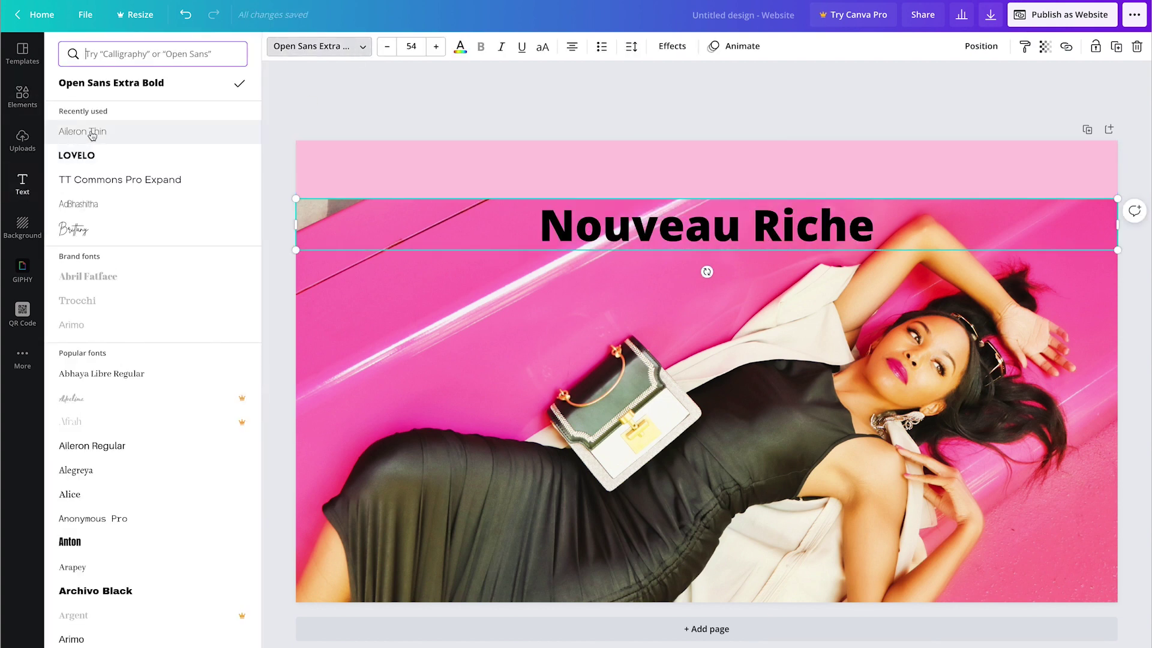
pyautogui.click(90, 179)
pyautogui.click(90, 132)
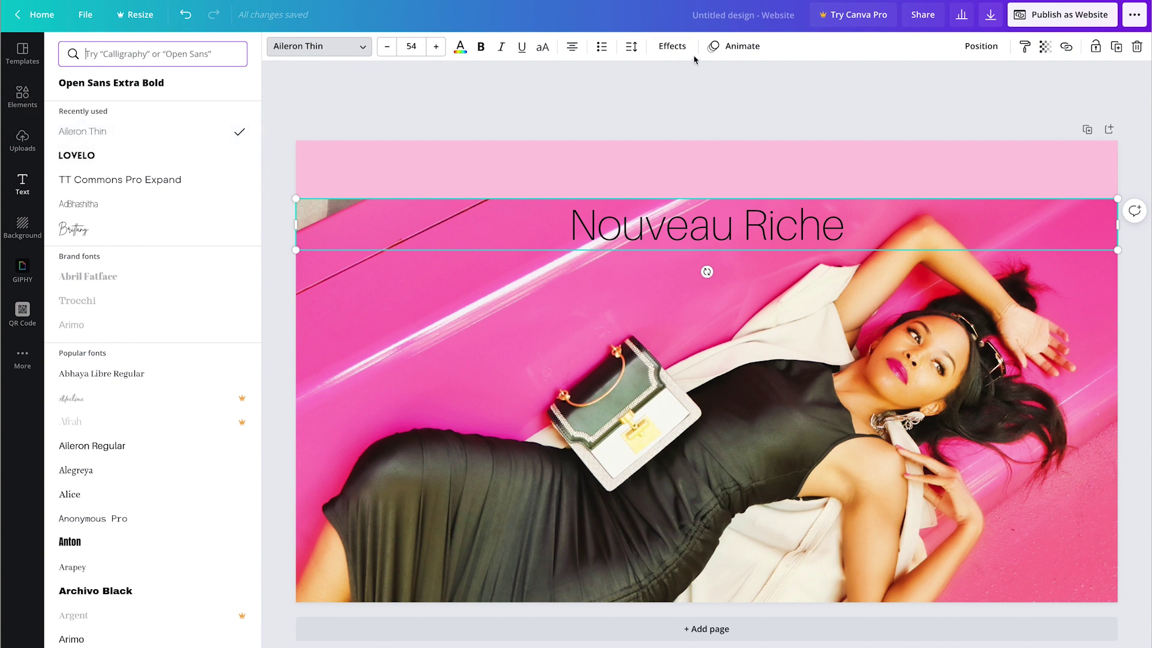
pyautogui.click(542, 46)
pyautogui.moveTo(1117, 224); pyautogui.dragTo(621, 228)
pyautogui.moveTo(468, 225); pyautogui.dragTo(498, 175)
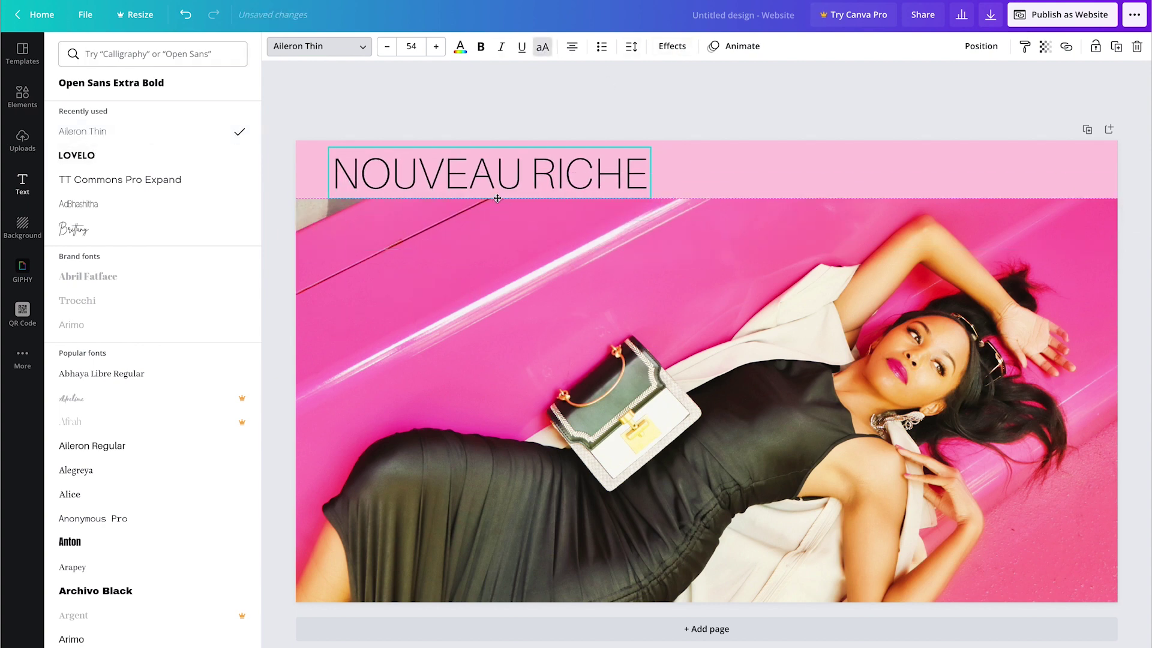
pyautogui.moveTo(648, 197); pyautogui.dragTo(535, 177)
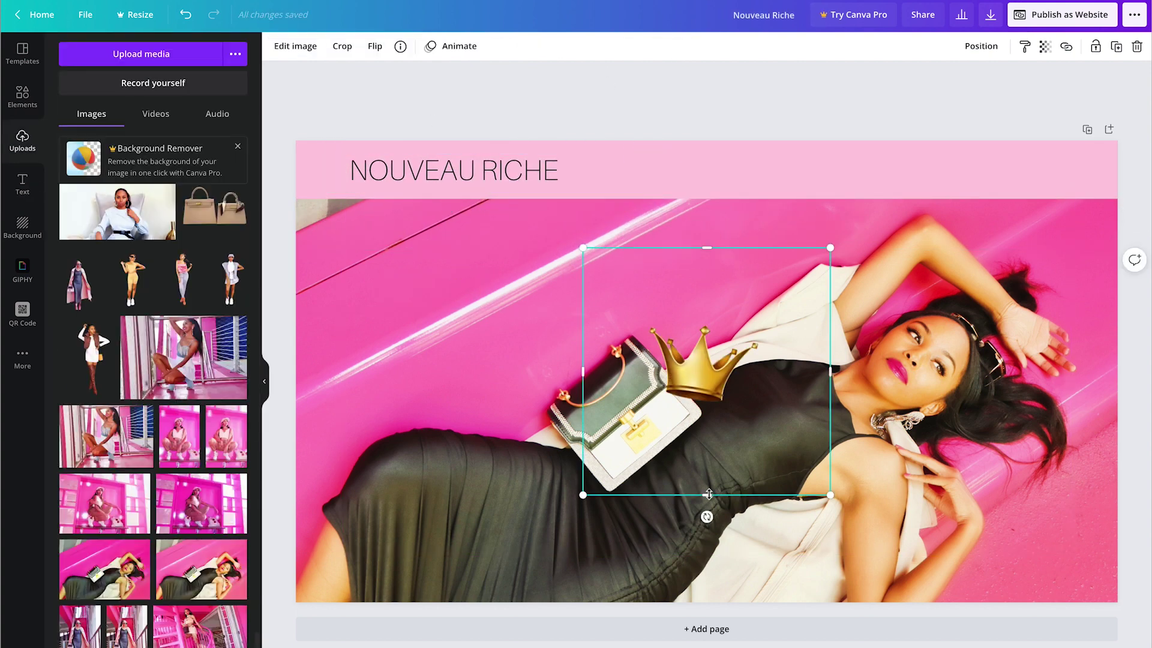
# Step: Shrink the gold crown to a small icon and place it left of the heading
pyautogui.moveTo(708, 494); pyautogui.dragTo(707, 412)
pyautogui.moveTo(830, 330); pyautogui.dragTo(764, 330)
pyautogui.moveTo(582, 329); pyautogui.dragTo(642, 329)
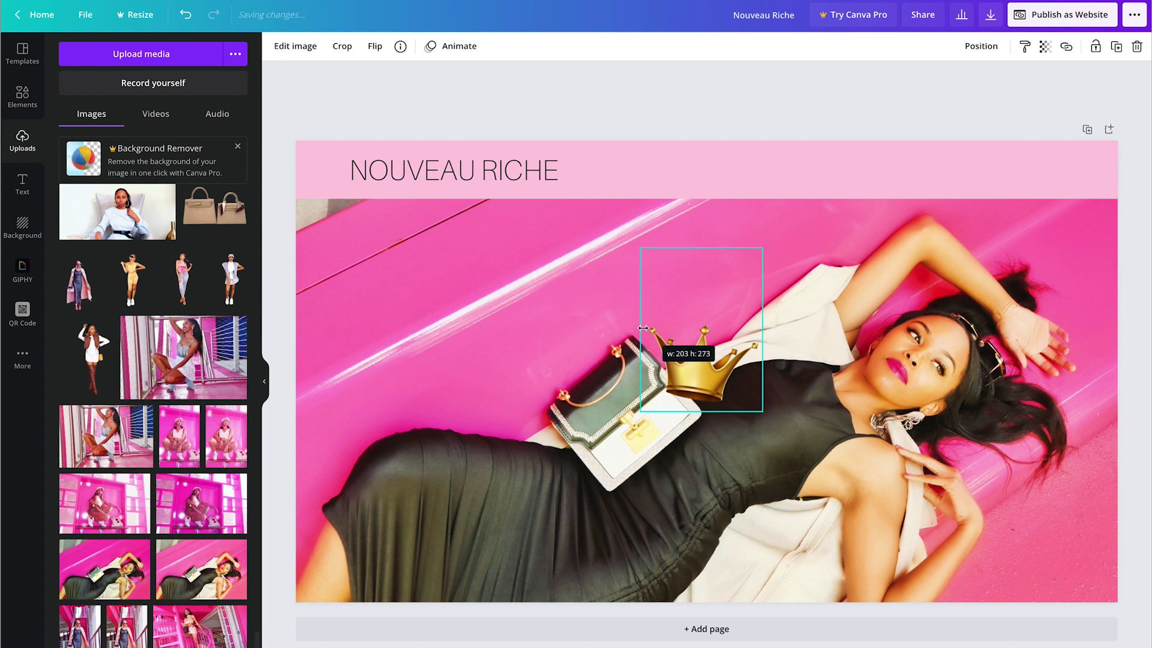
pyautogui.moveTo(695, 242); pyautogui.dragTo(725, 387)
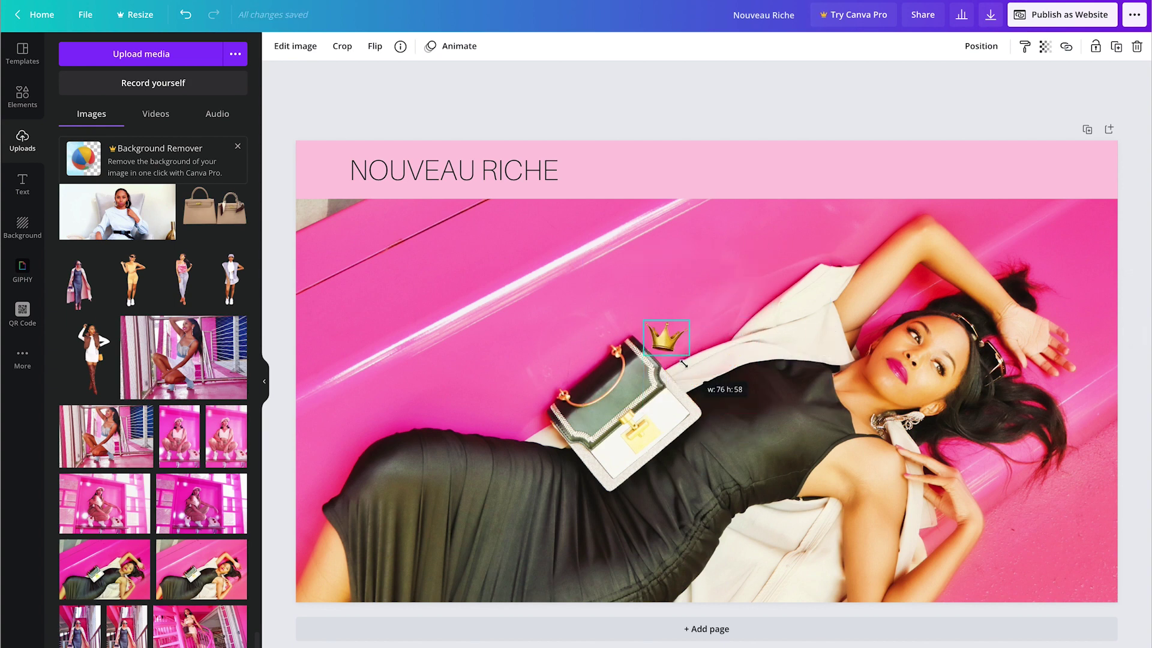
pyautogui.moveTo(660, 339); pyautogui.dragTo(322, 168)
pyautogui.click(22, 96)
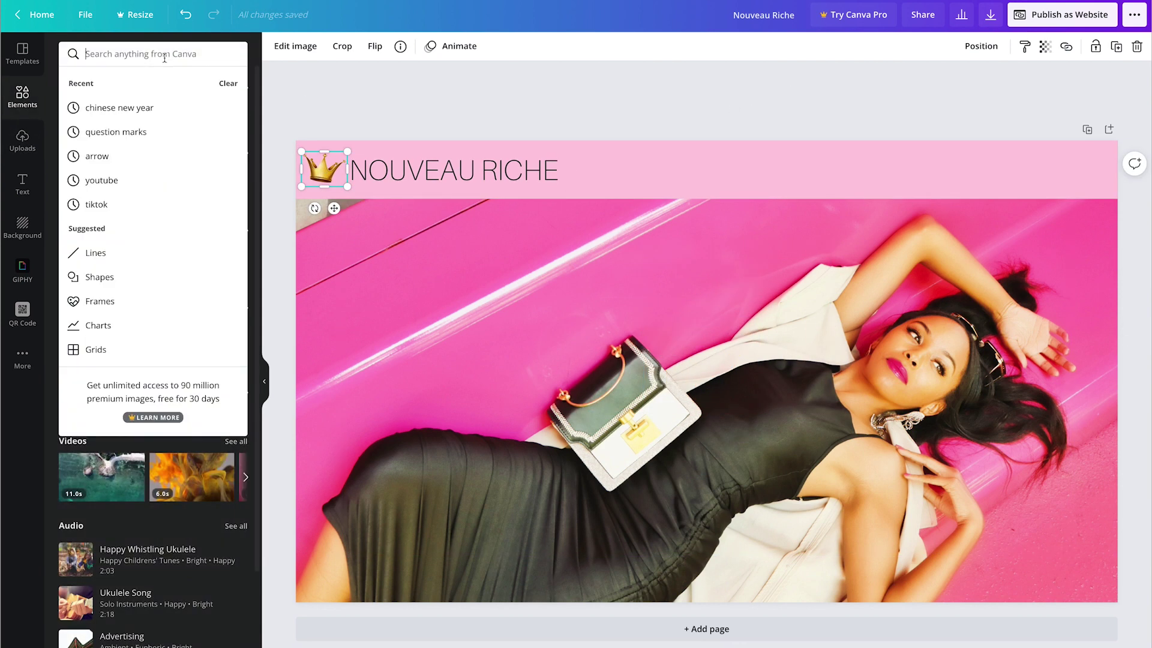
# Step: Add a pink and a black Instagram icon from an 'instagram' element search
pyautogui.write('instagram')
pyautogui.press('Return')
pyautogui.click(142, 312)
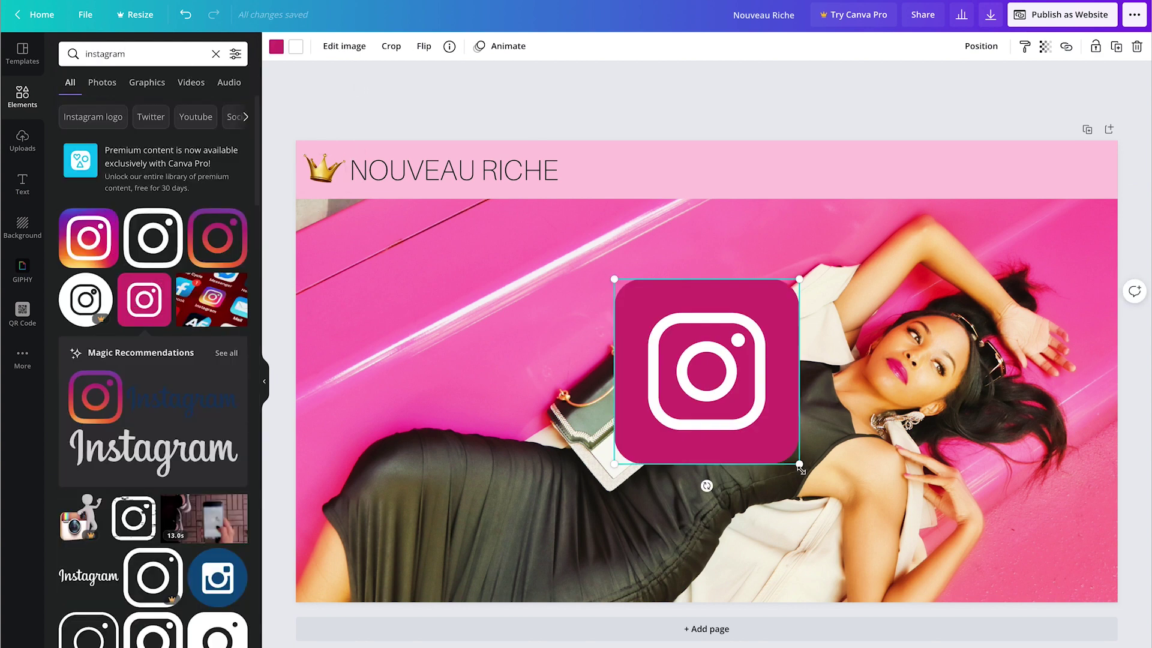
pyautogui.moveTo(799, 464); pyautogui.dragTo(652, 317)
pyautogui.click(153, 237)
pyautogui.moveTo(726, 386); pyautogui.dragTo(540, 445)
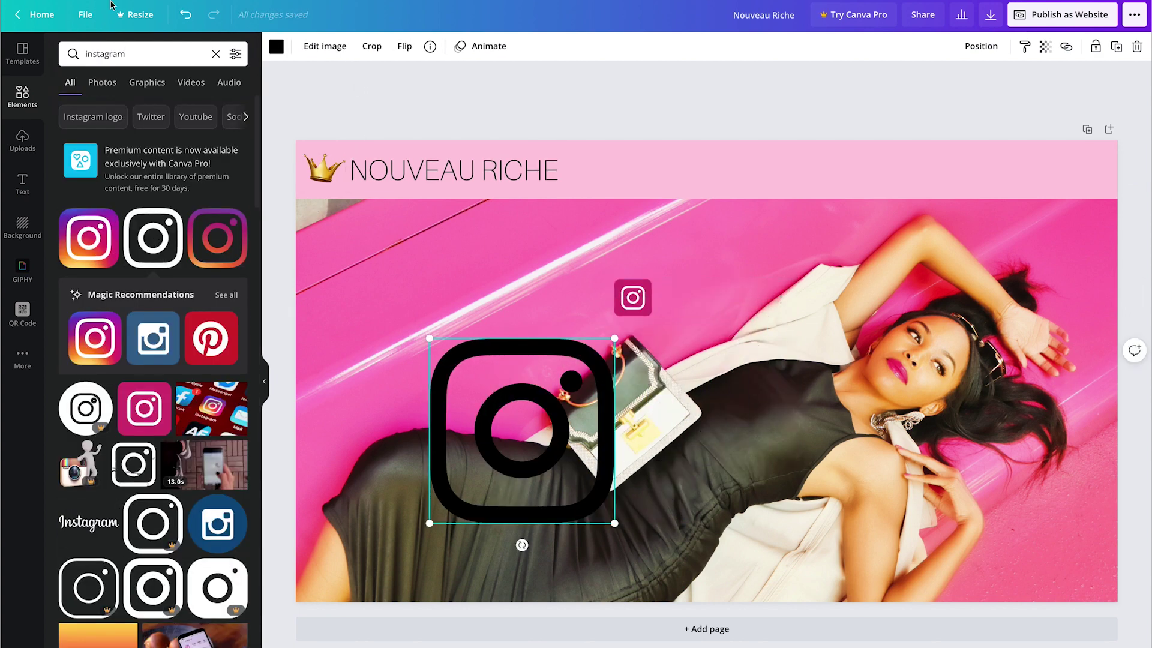
# Step: Add the round Facebook logo beside Instagram and colour it magenta
pyautogui.click(103, 45)
pyautogui.write('facebook')
pyautogui.press('Return')
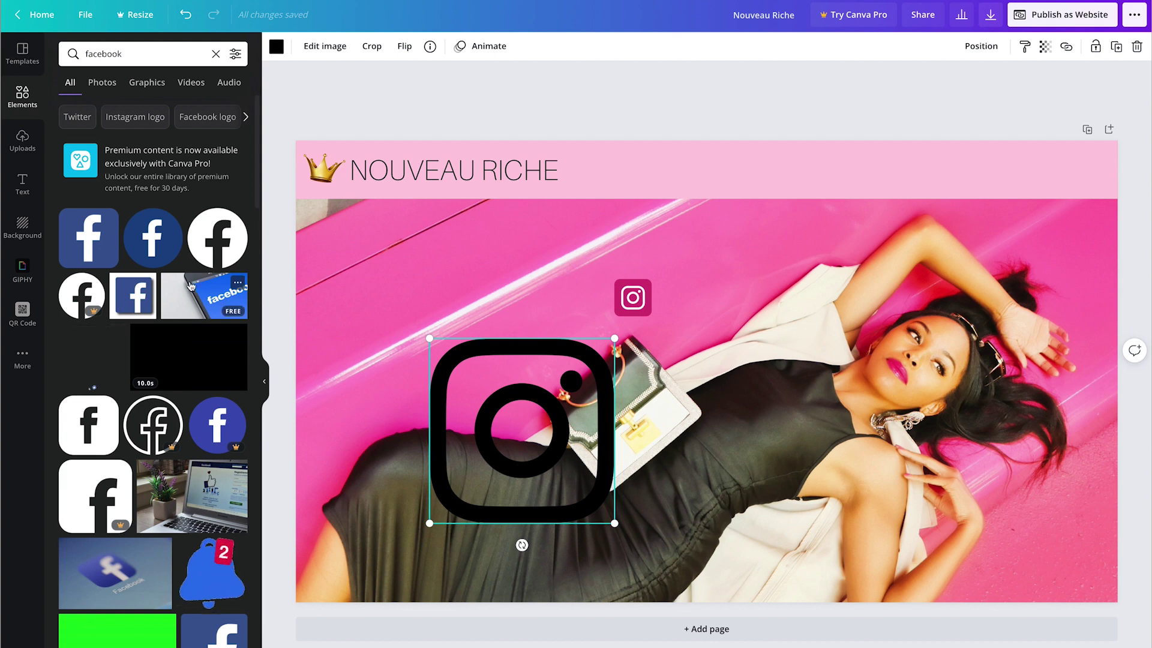
pyautogui.click(217, 237)
pyautogui.moveTo(689, 419); pyautogui.dragTo(727, 295)
pyautogui.click(275, 46)
pyautogui.click(168, 109)
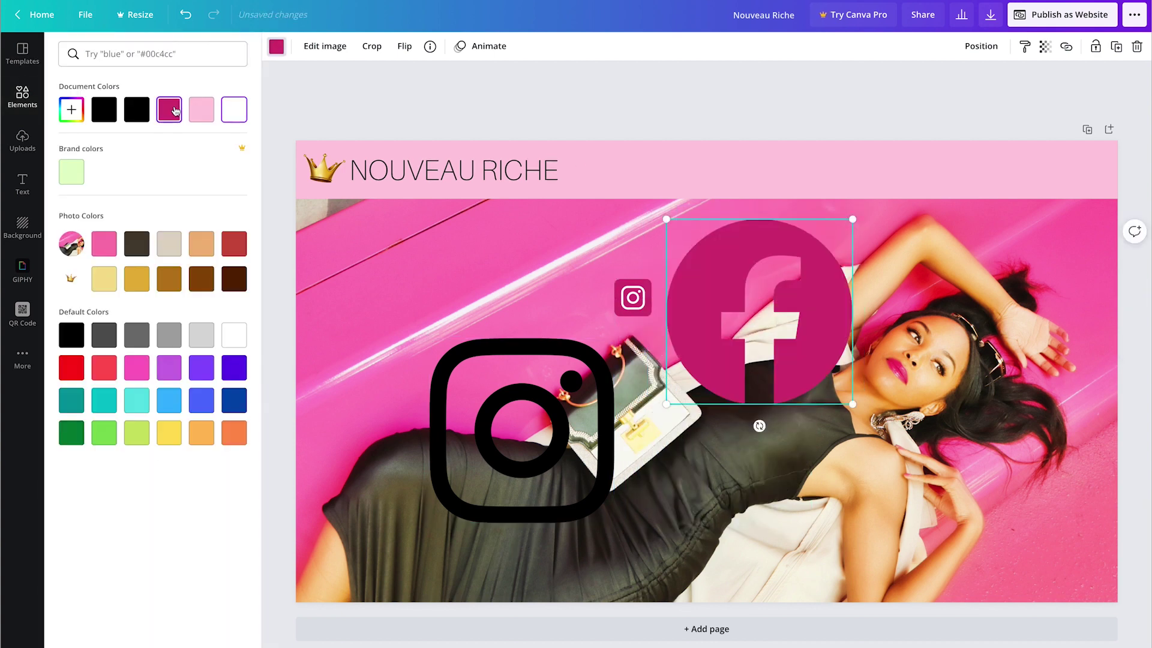
# Step: Add a TikTok logo and turn its black and cyan layers magenta
pyautogui.click(23, 96)
pyautogui.click(134, 53)
pyautogui.write('tiktok')
pyautogui.press('Return')
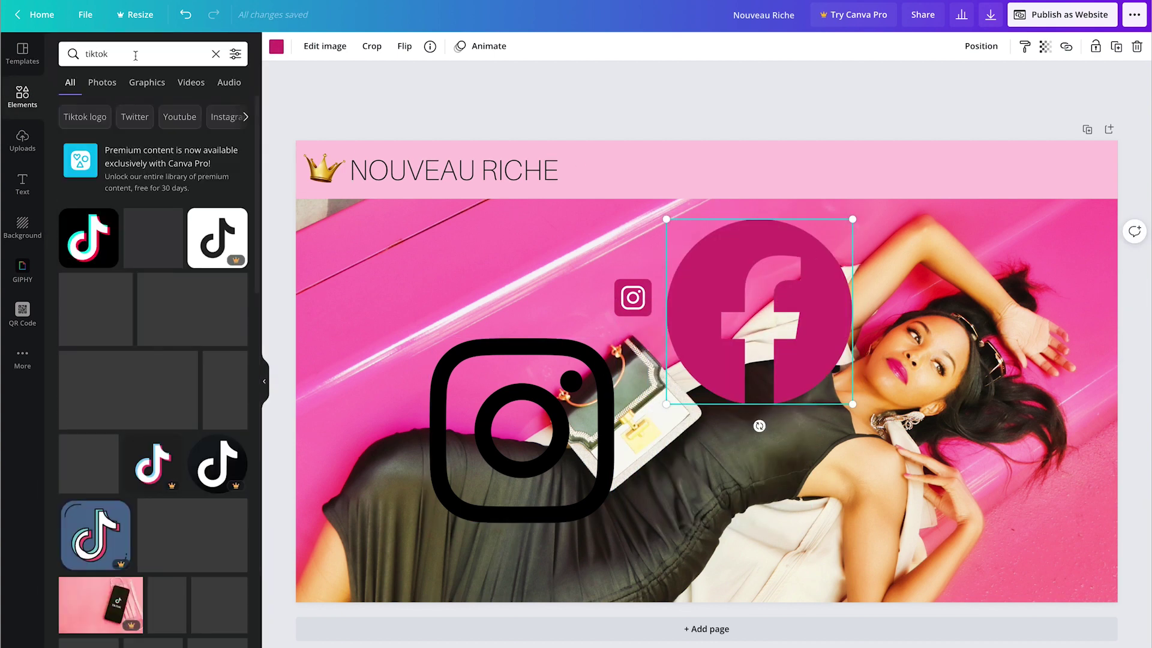
pyautogui.click(89, 238)
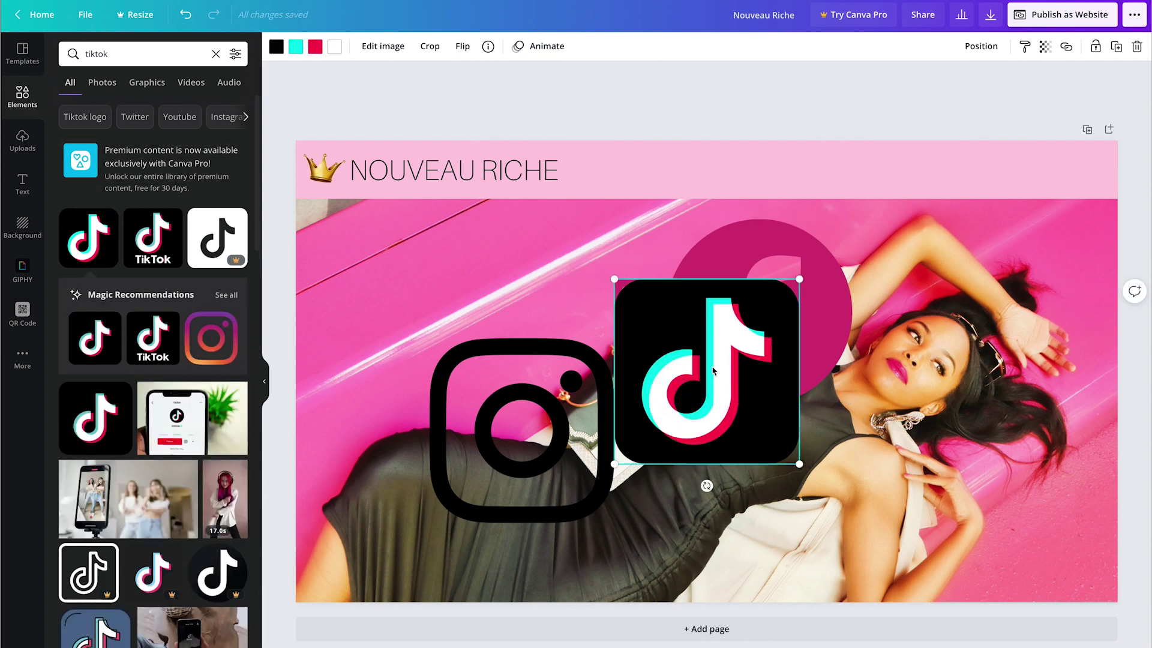
pyautogui.moveTo(708, 370); pyautogui.dragTo(881, 424)
pyautogui.click(276, 46)
pyautogui.click(202, 109)
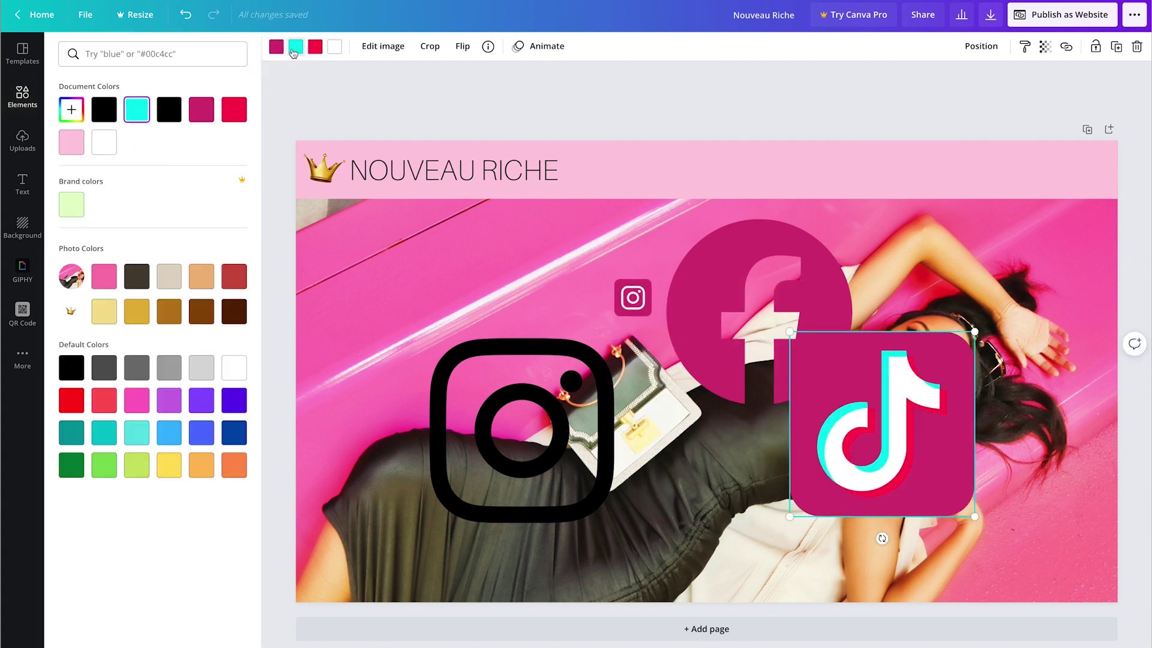
pyautogui.click(201, 110)
# Step: Shrink and line up the three icons in the header's right end; delete the black Instagram icon
pyautogui.click(720, 270)
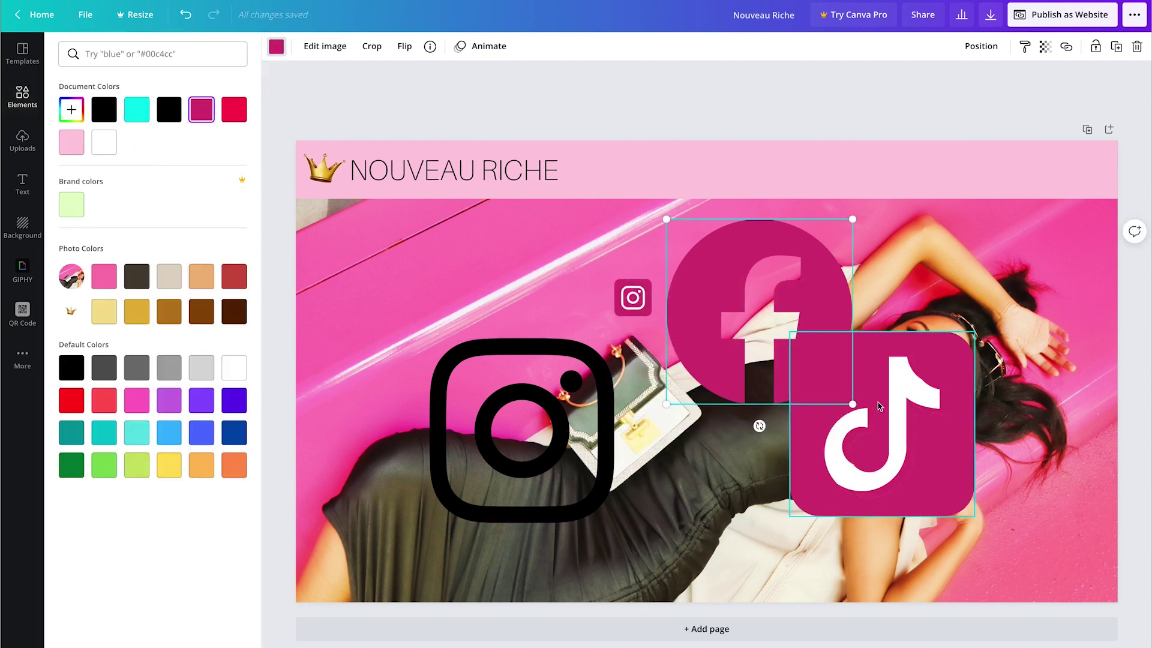
pyautogui.moveTo(852, 405); pyautogui.dragTo(786, 340)
pyautogui.moveTo(635, 299); pyautogui.dragTo(977, 170)
pyautogui.click(750, 300)
pyautogui.moveTo(784, 337); pyautogui.dragTo(1021, 170)
pyautogui.click(924, 492)
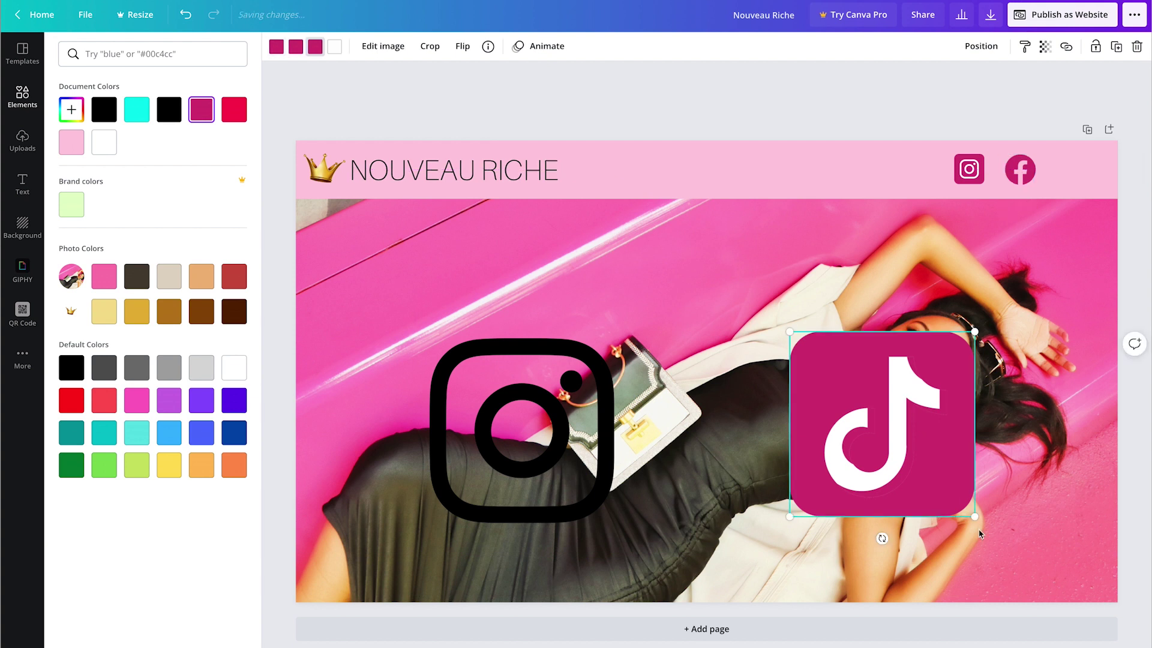
pyautogui.moveTo(973, 515); pyautogui.dragTo(982, 205)
pyautogui.click(1021, 175)
pyautogui.click(970, 173)
pyautogui.click(534, 388)
pyautogui.press('Delete')
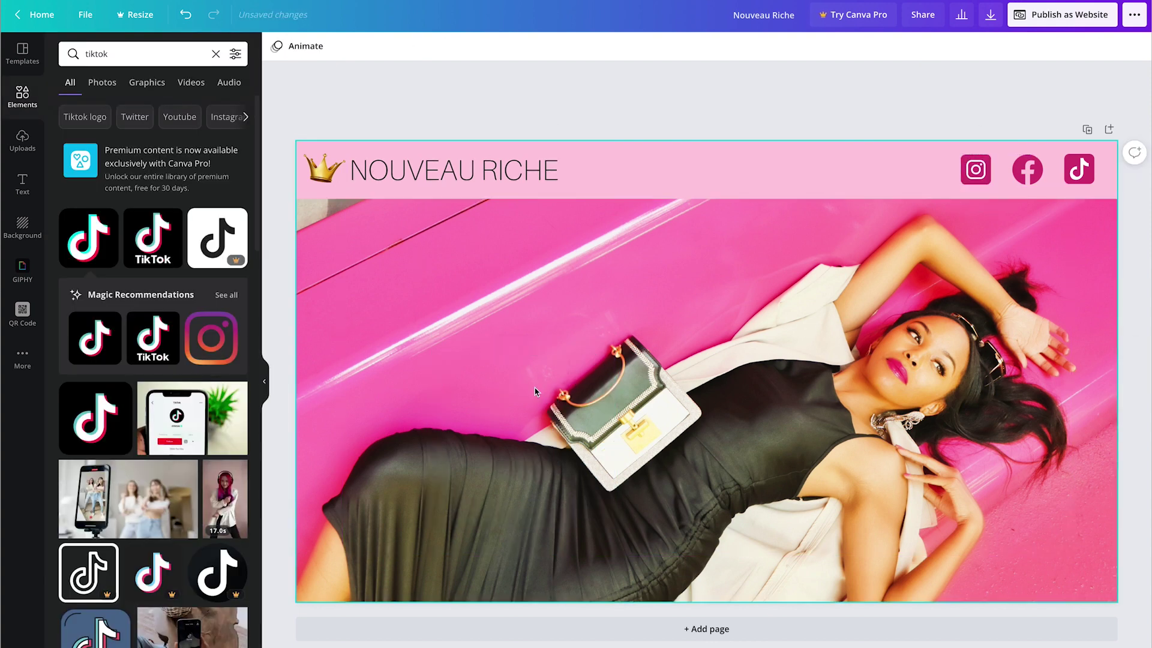
# Step: Add the lime-green button from a 'button' element search near the bottom of the photo
pyautogui.tripleClick(138, 53)
pyautogui.write('button')
pyautogui.press('Return')
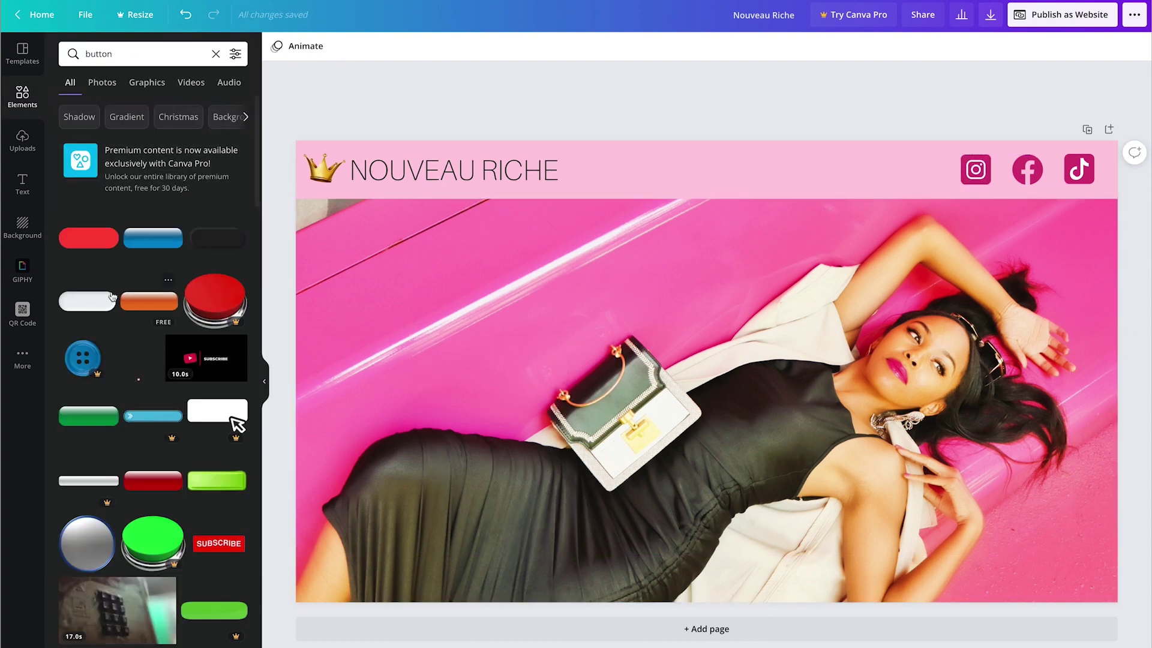
pyautogui.click(217, 480)
pyautogui.moveTo(672, 408); pyautogui.dragTo(705, 586)
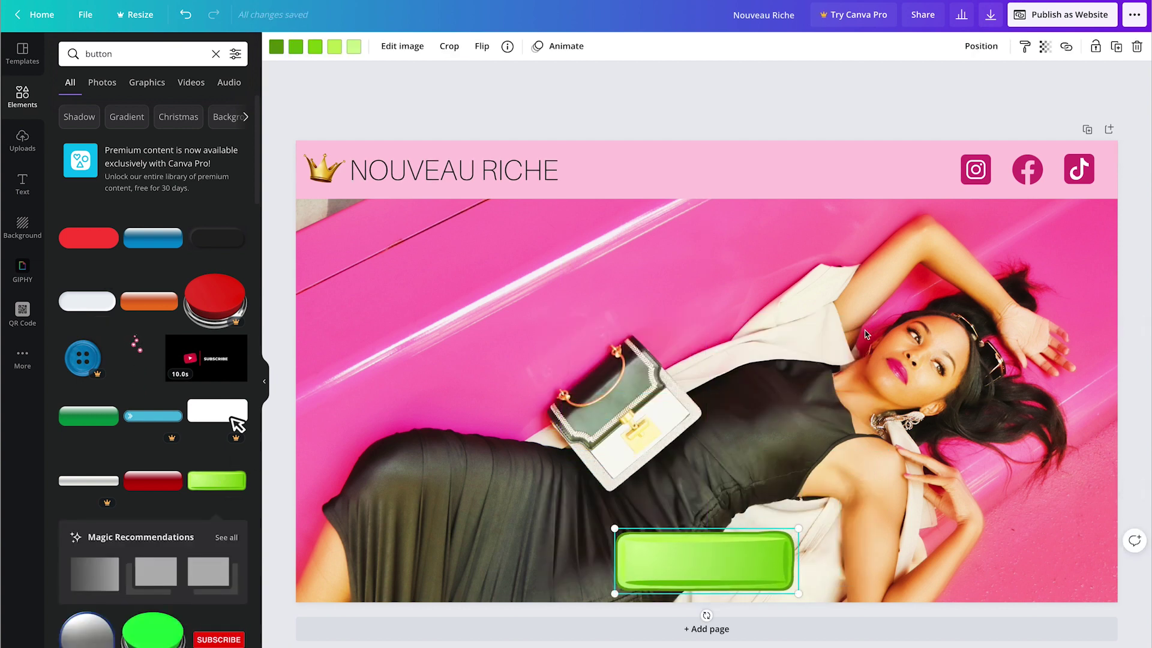
# Step: Recolour the button's parts in custom pinks with a near-white highlight
pyautogui.click(354, 46)
pyautogui.click(104, 143)
pyautogui.click(72, 109)
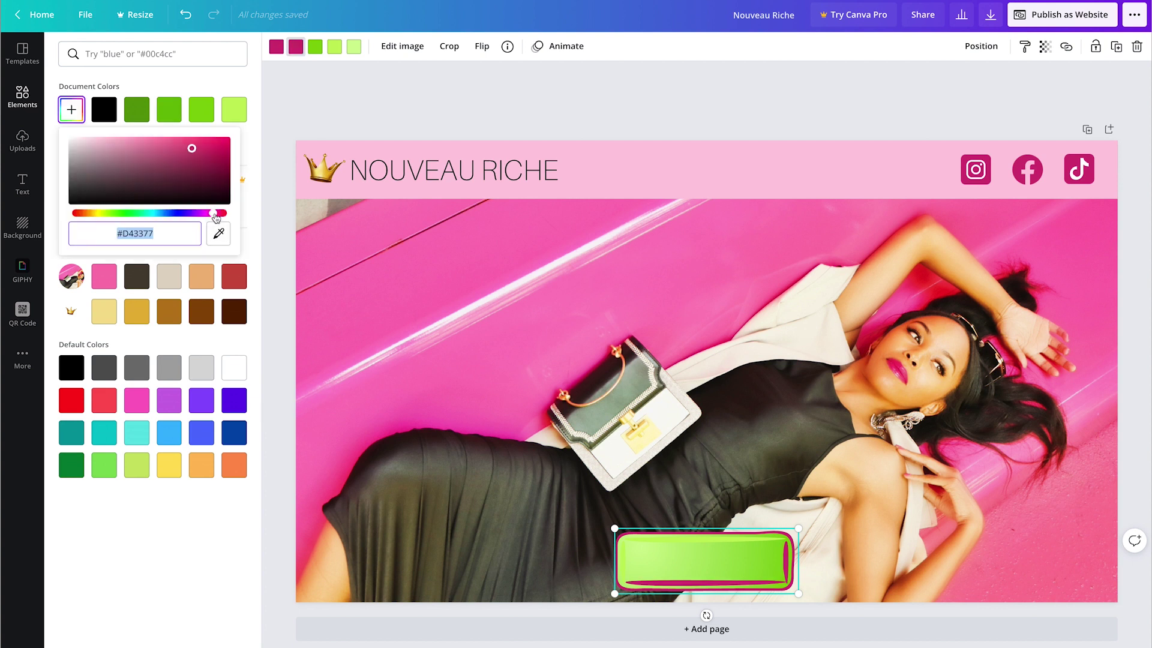
pyautogui.click(315, 46)
pyautogui.click(105, 109)
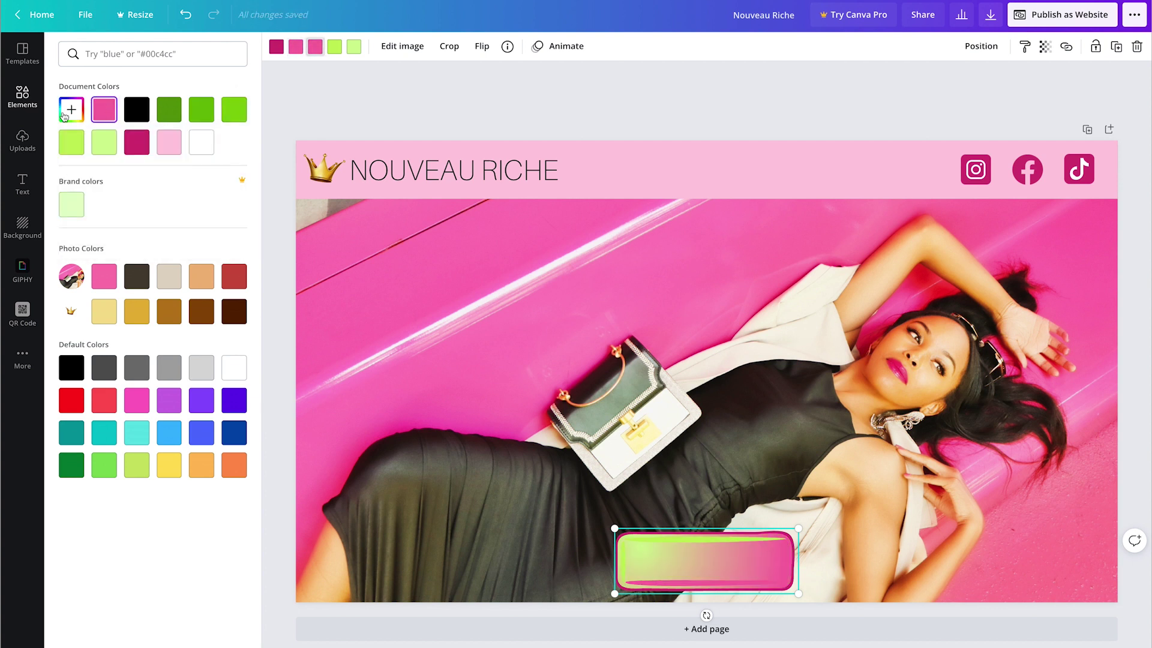
pyautogui.click(71, 109)
pyautogui.click(335, 48)
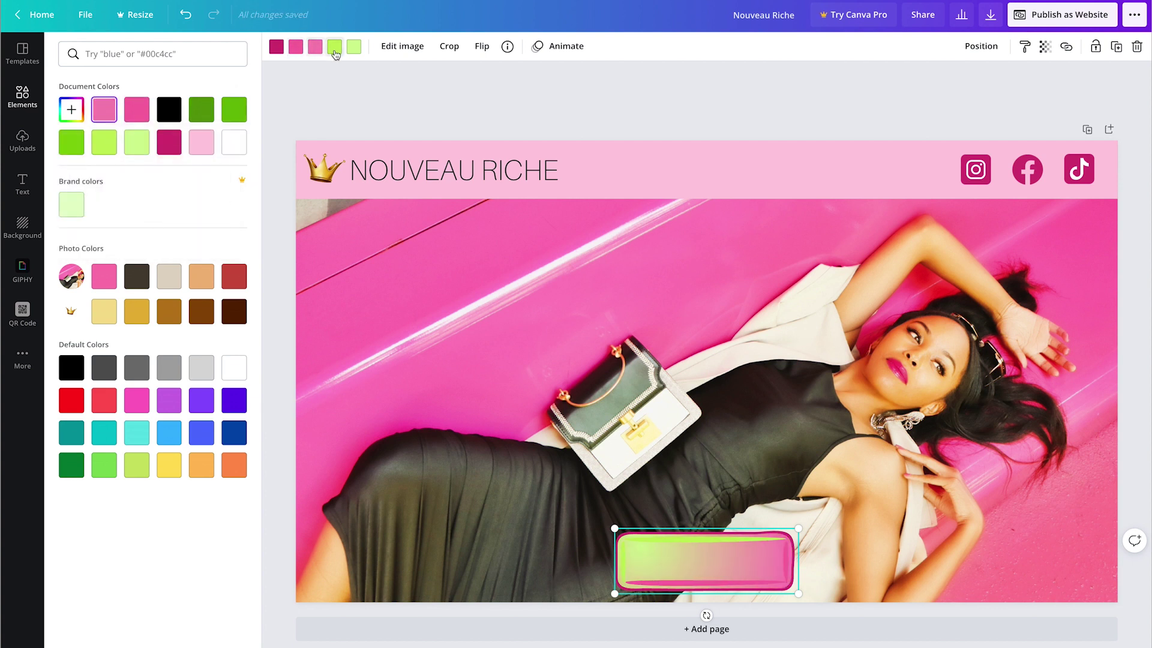
pyautogui.click(135, 110)
pyautogui.click(72, 109)
pyautogui.click(71, 140)
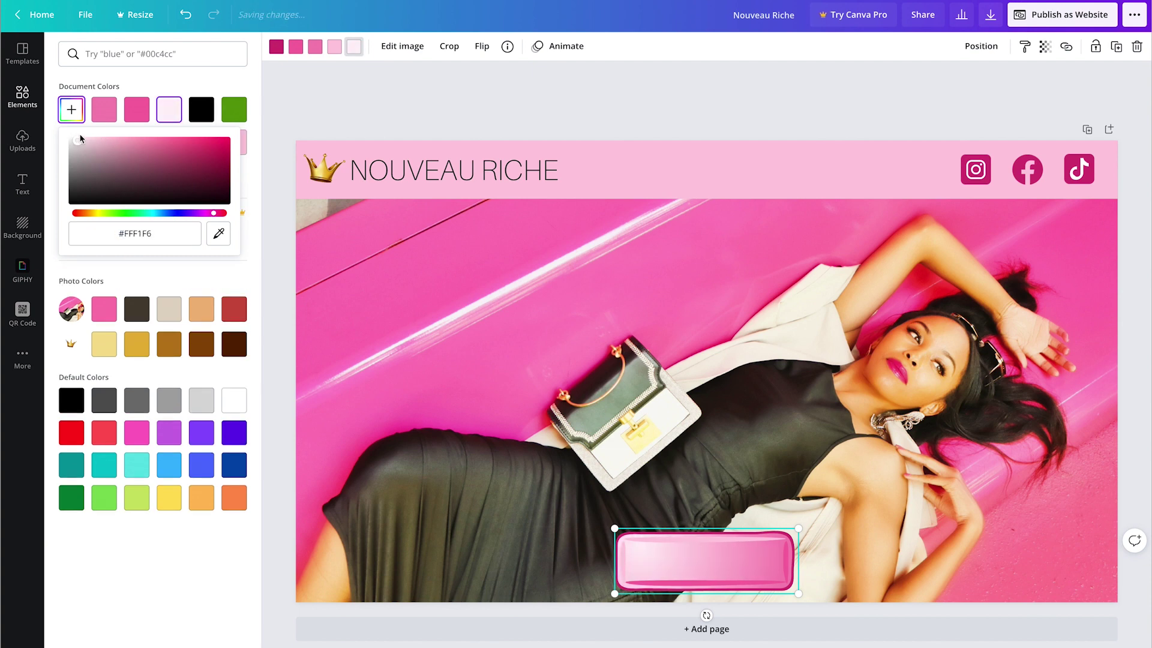
pyautogui.press('Escape')
# Step: Add 'SHOP NOW' text on the button, set it and the heading in Alta, and enlarge it
pyautogui.write('tSHOP NOW')
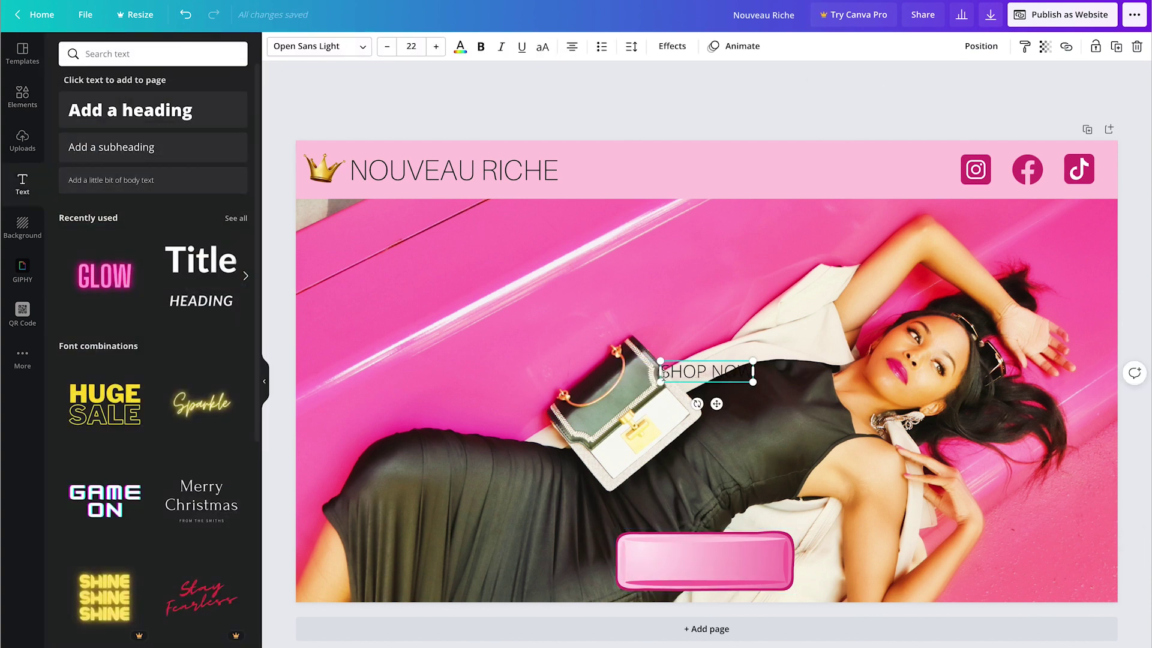
pyautogui.moveTo(716, 403); pyautogui.dragTo(716, 593)
pyautogui.click(319, 46)
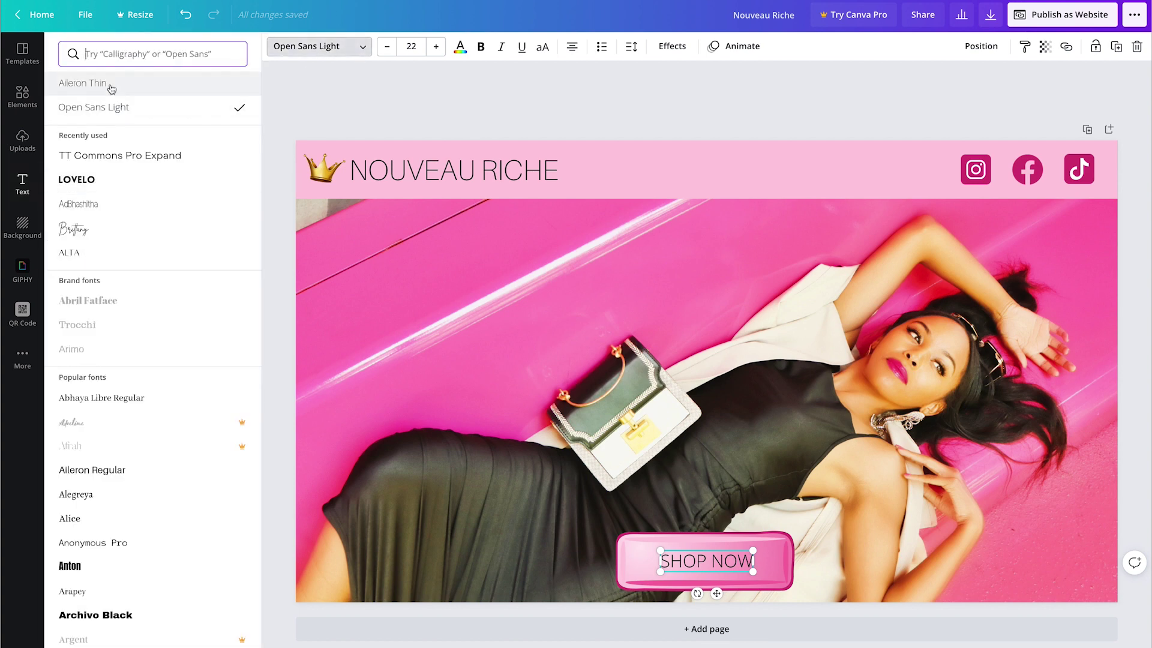
pyautogui.click(430, 180)
pyautogui.click(85, 253)
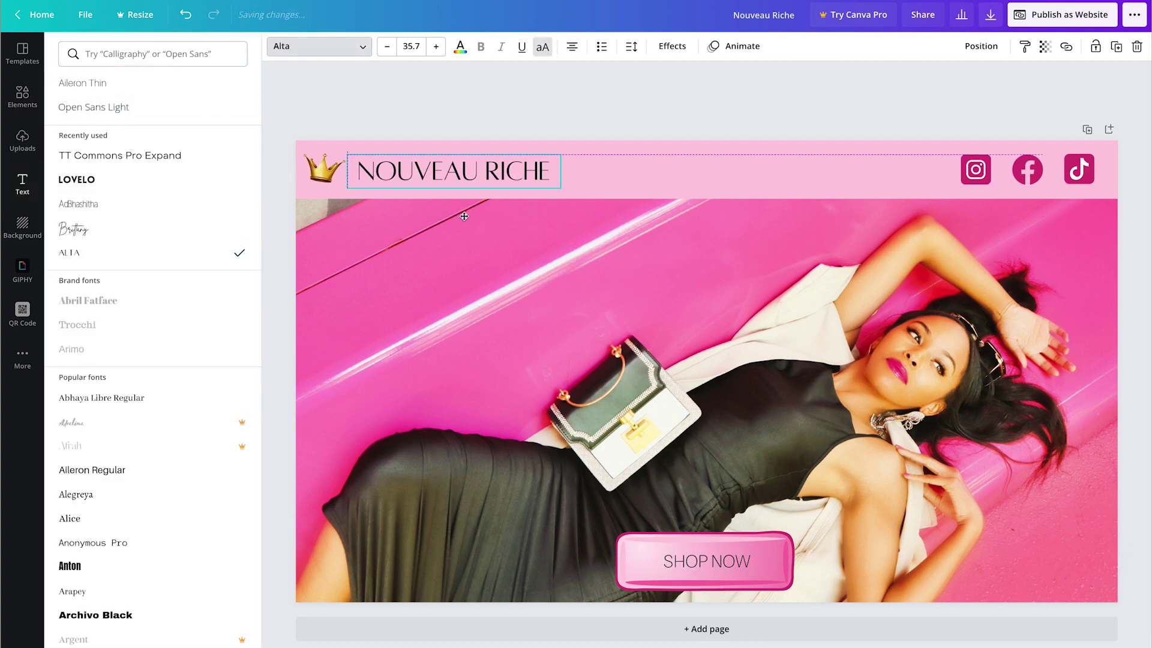
pyautogui.click(707, 561)
pyautogui.click(72, 253)
pyautogui.click(435, 46)
pyautogui.click(436, 46)
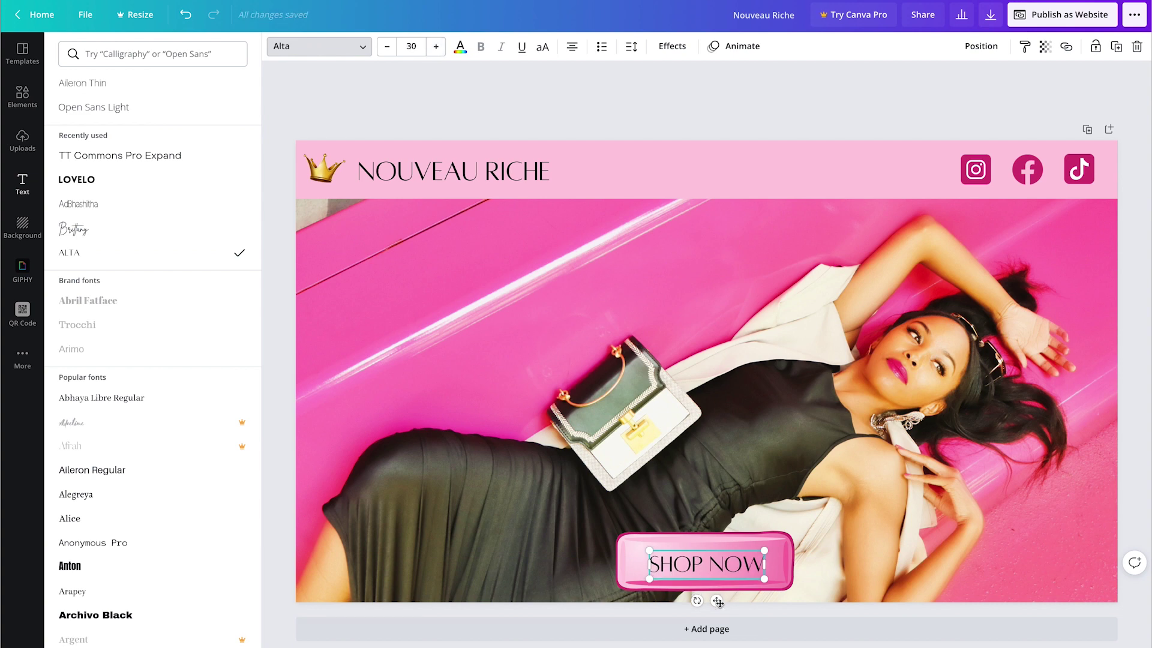
pyautogui.click(800, 121)
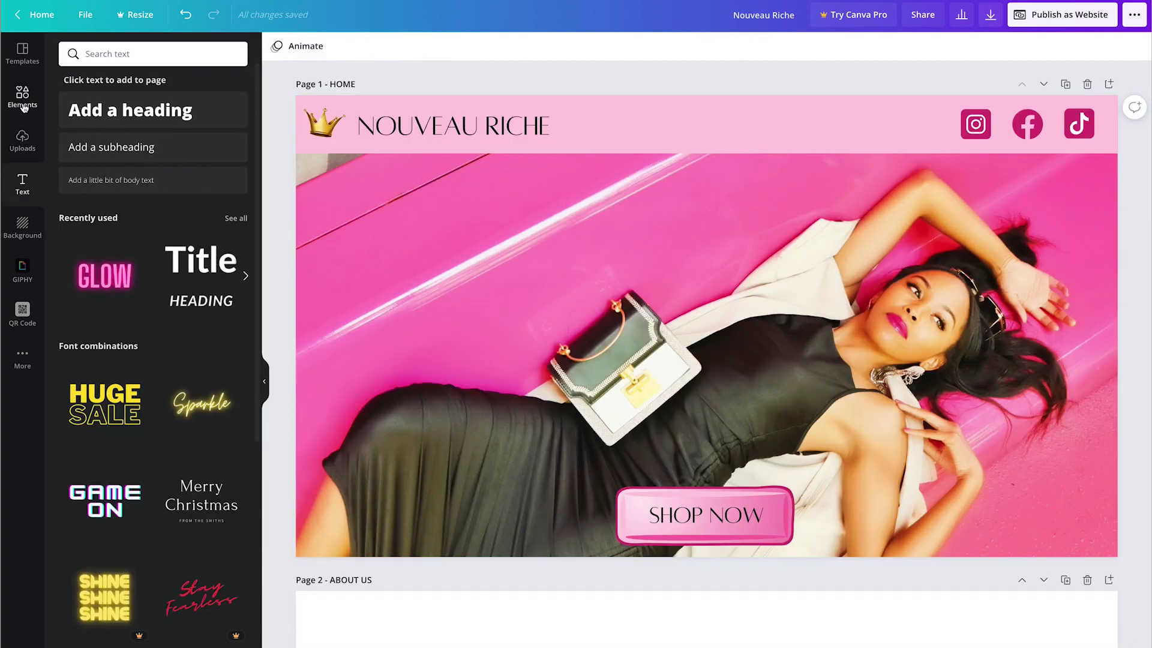
# Step: Draw a full-width dark gold line along the bottom edge of the pink header
pyautogui.click(22, 96)
pyautogui.click(161, 236)
pyautogui.moveTo(706, 327); pyautogui.dragTo(445, 155)
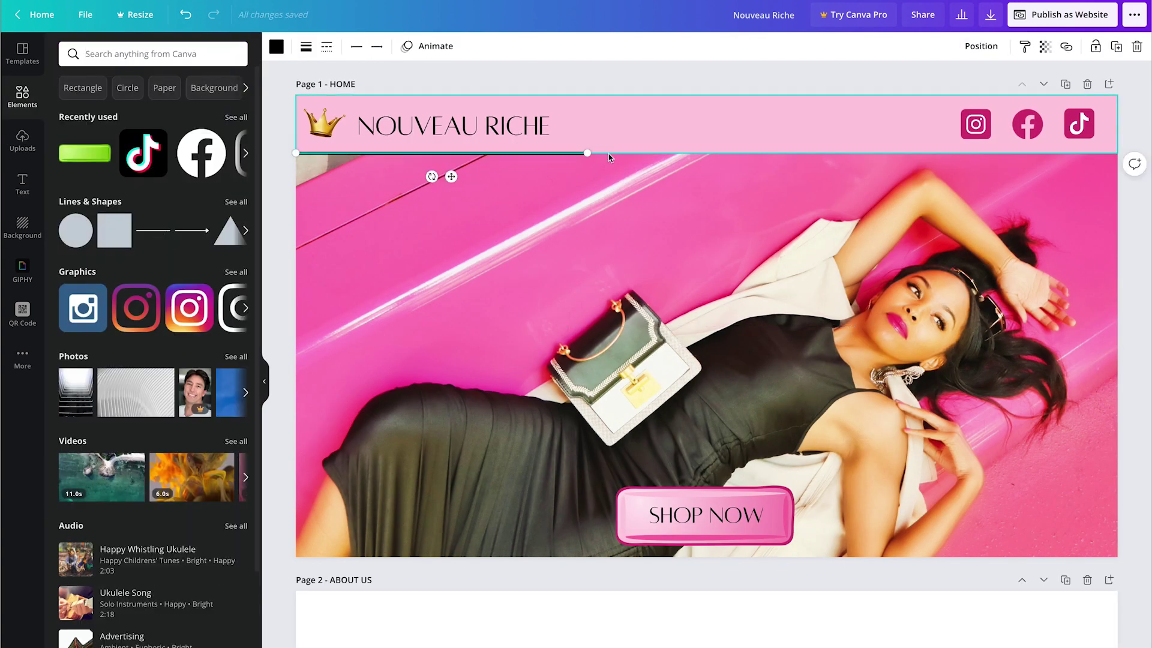
pyautogui.moveTo(594, 154); pyautogui.dragTo(1127, 150)
pyautogui.click(277, 46)
pyautogui.click(137, 311)
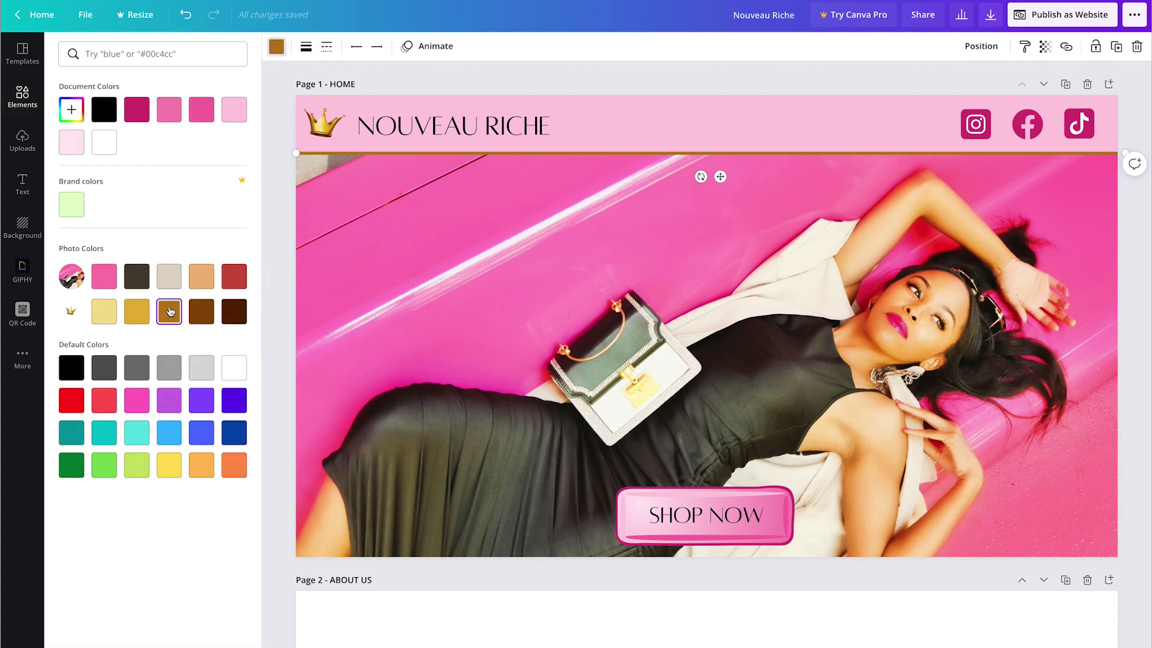
pyautogui.click(96, 311)
pyautogui.click(133, 312)
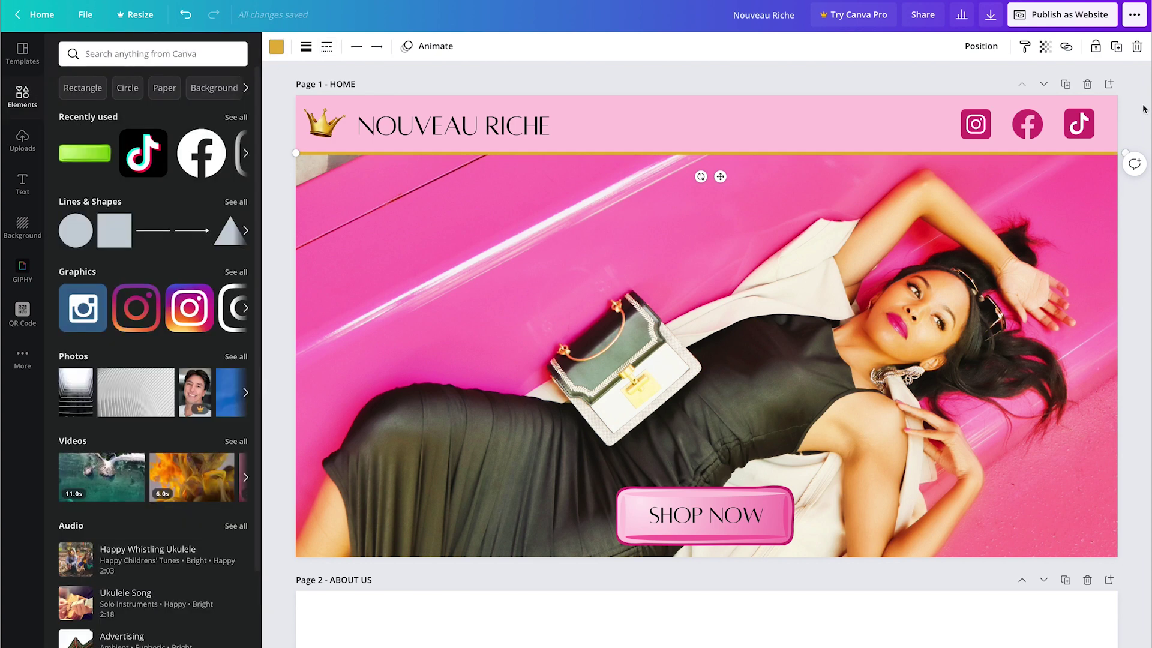
pyautogui.press('Escape')
# Step: Link the SHOP NOW button to the SHOP page
pyautogui.click(638, 499)
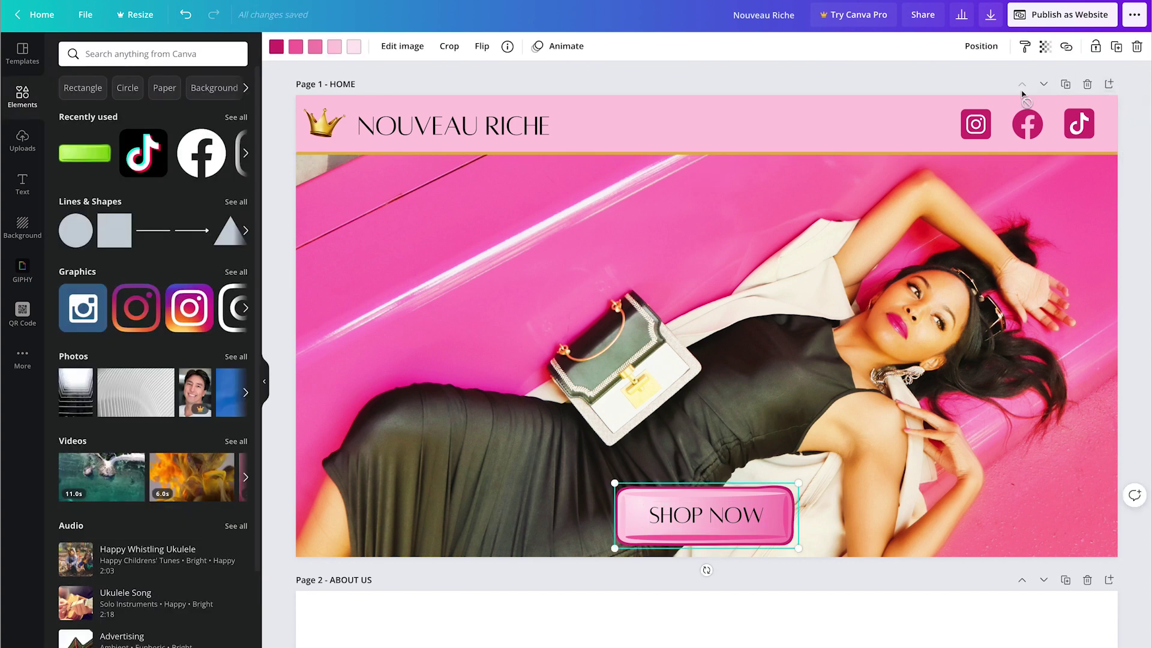
pyautogui.click(1067, 48)
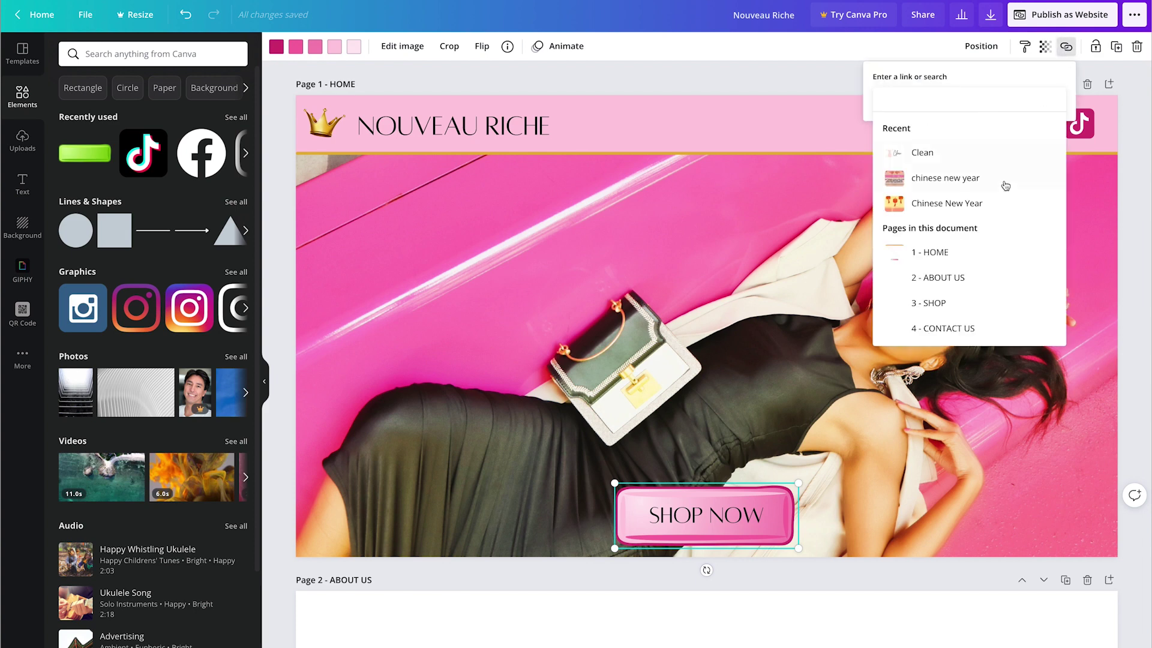
pyautogui.click(971, 306)
pyautogui.click(802, 75)
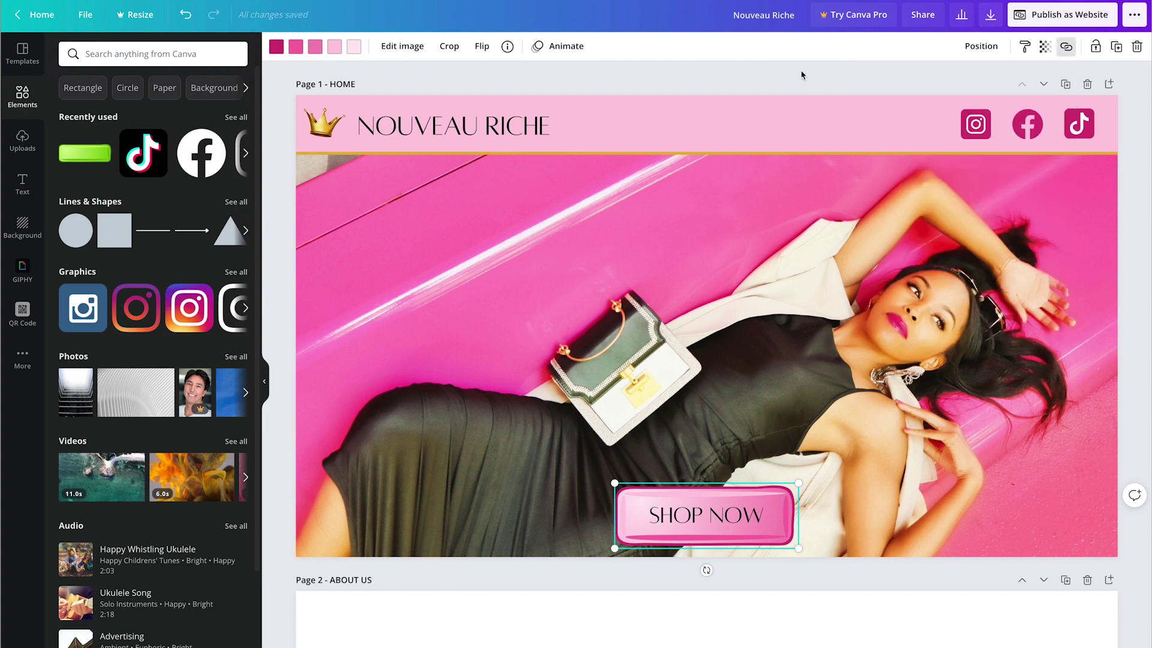
# Step: Link the NOUVEAU RICHE title and the crown image to the HOME page
pyautogui.click(462, 127)
pyautogui.click(1065, 46)
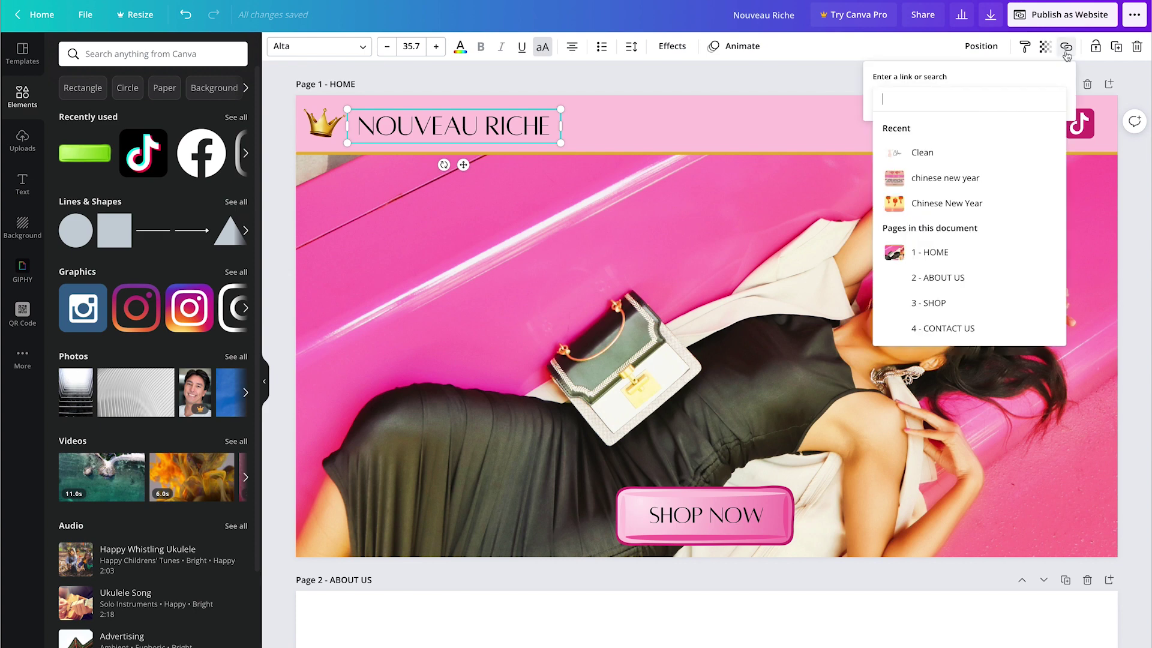
pyautogui.click(939, 255)
pyautogui.click(659, 76)
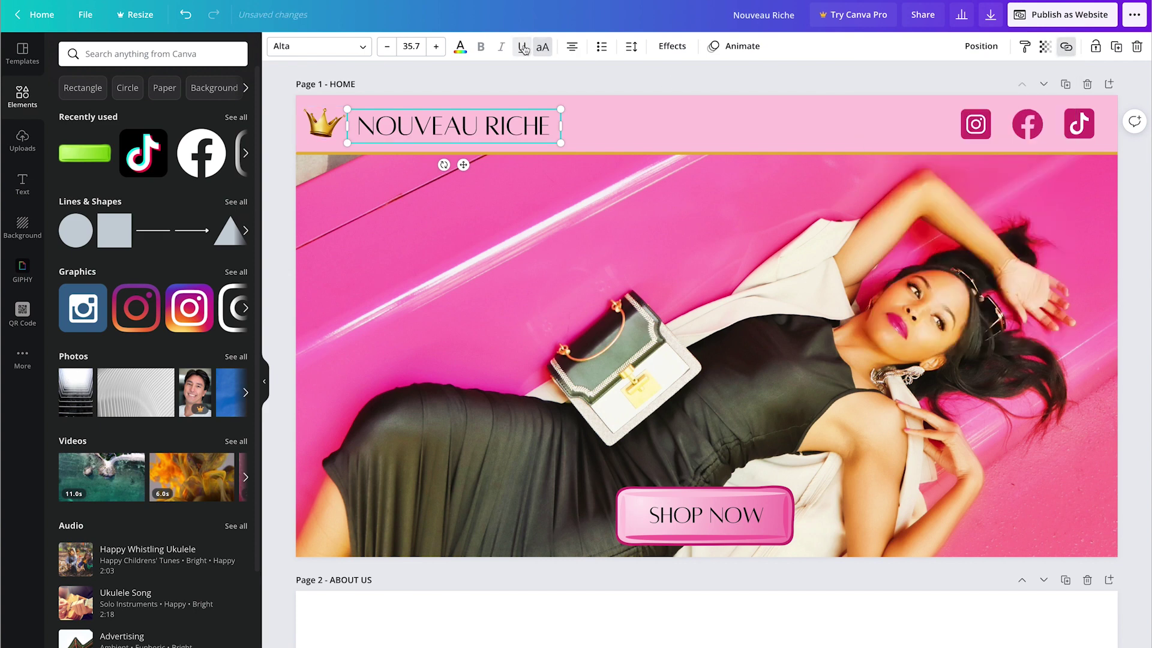
pyautogui.click(325, 126)
pyautogui.click(1065, 47)
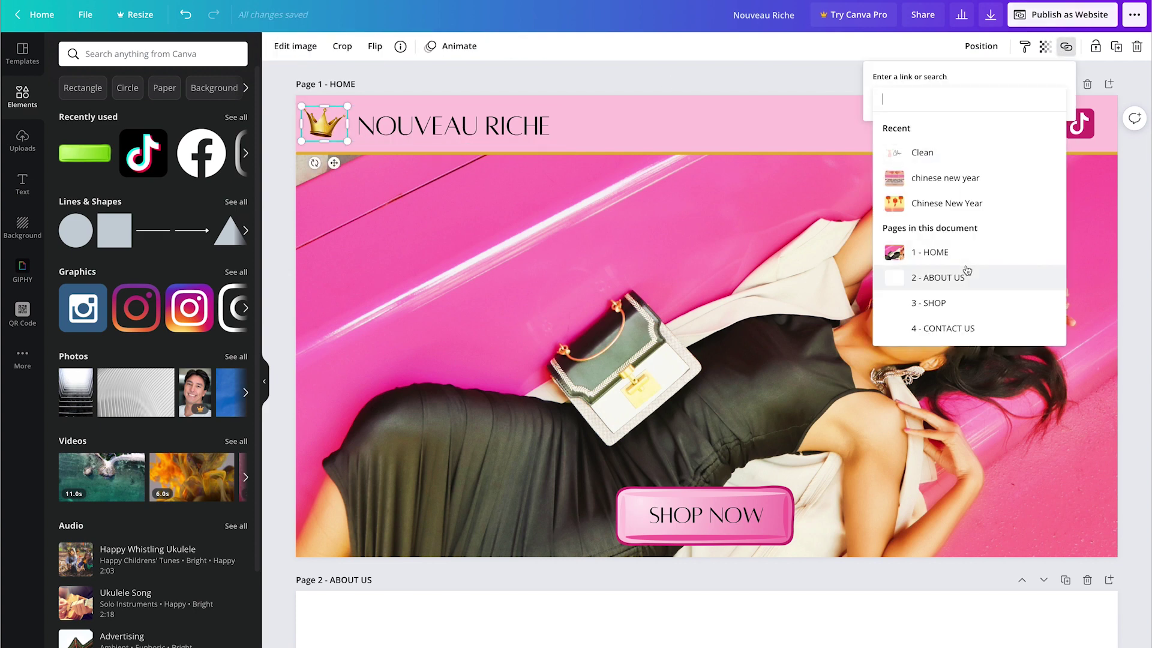
pyautogui.click(954, 252)
pyautogui.click(792, 77)
# Step: Link the Instagram, Facebook and TikTok header icons to their profile URLs
pyautogui.click(977, 123)
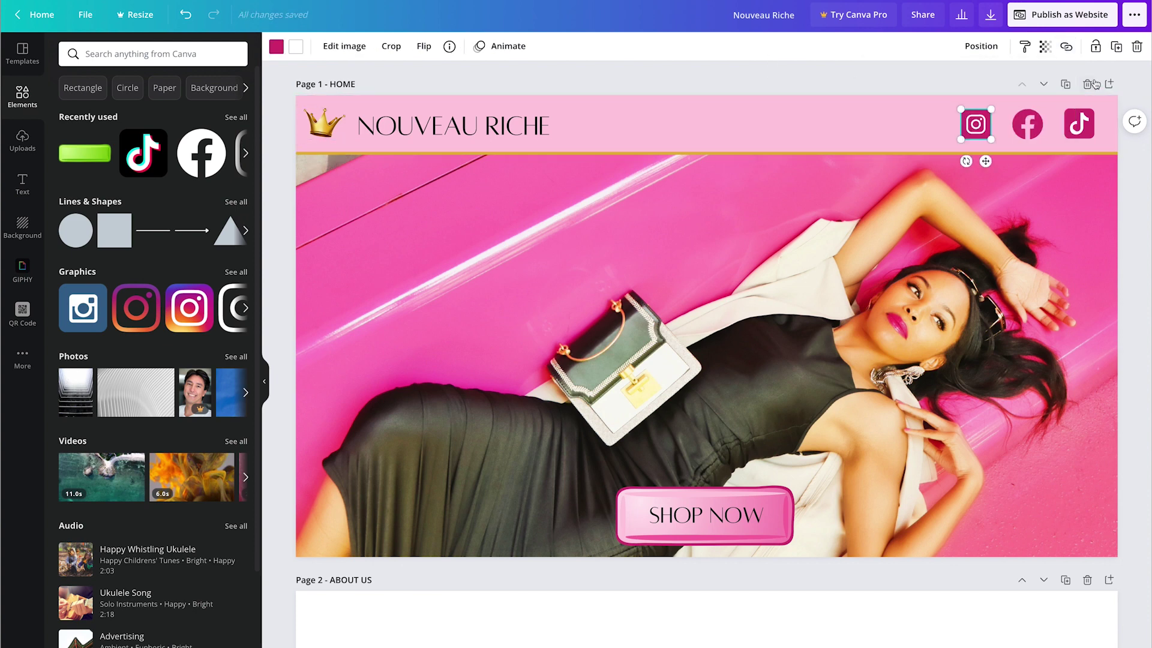
pyautogui.click(1066, 47)
pyautogui.write('instagram.com/shopnouveauriche')
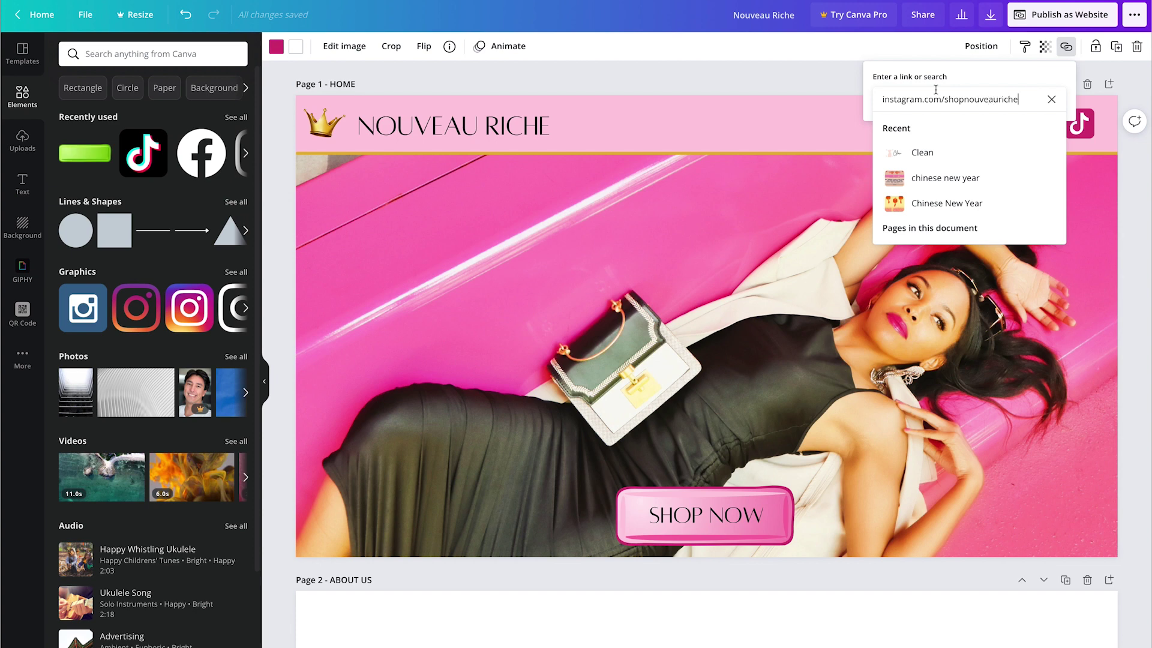
pyautogui.press('Return')
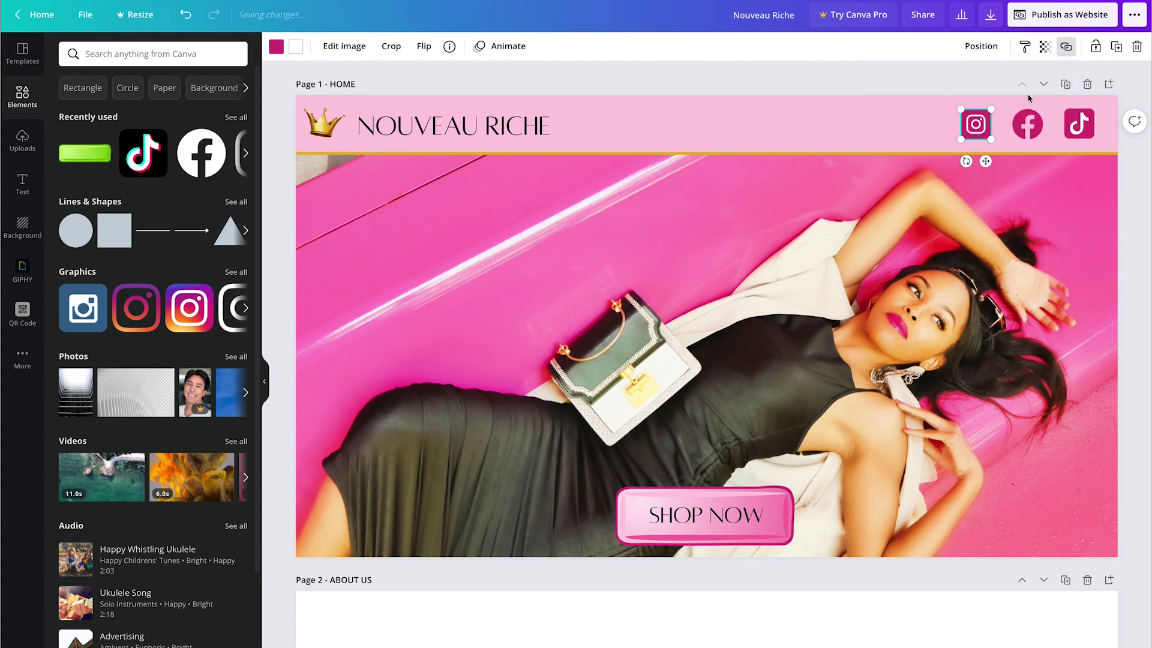
pyautogui.click(1030, 129)
pyautogui.click(1065, 46)
pyautogui.write('facebook.com/shopnouveauricheappa')
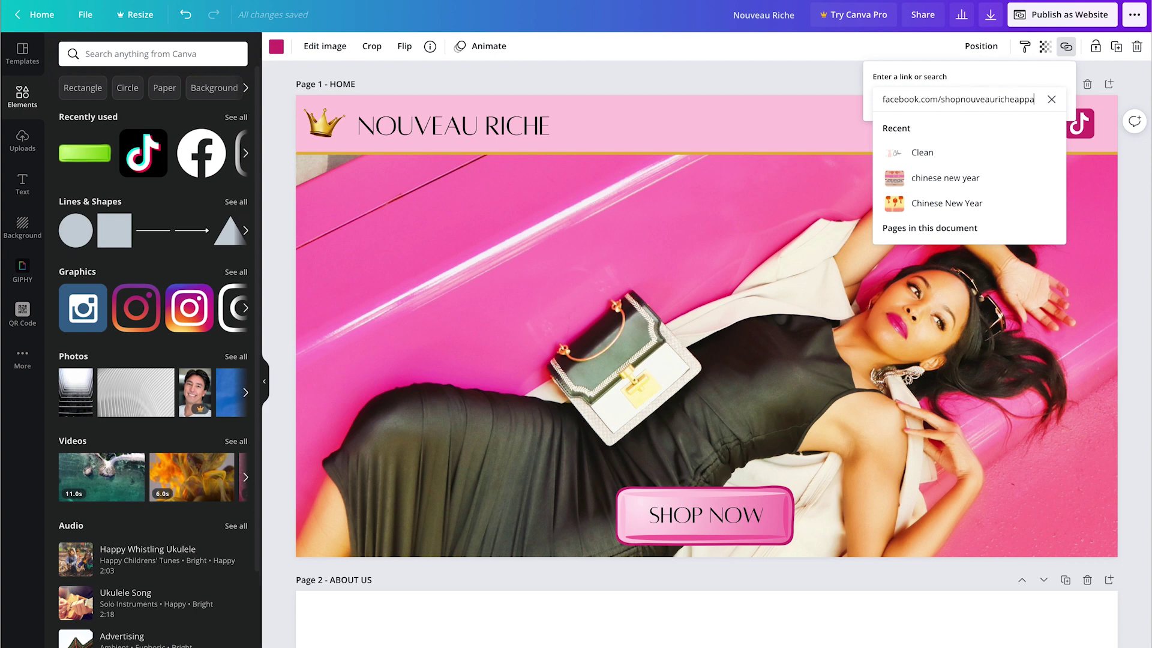
pyautogui.press('Return')
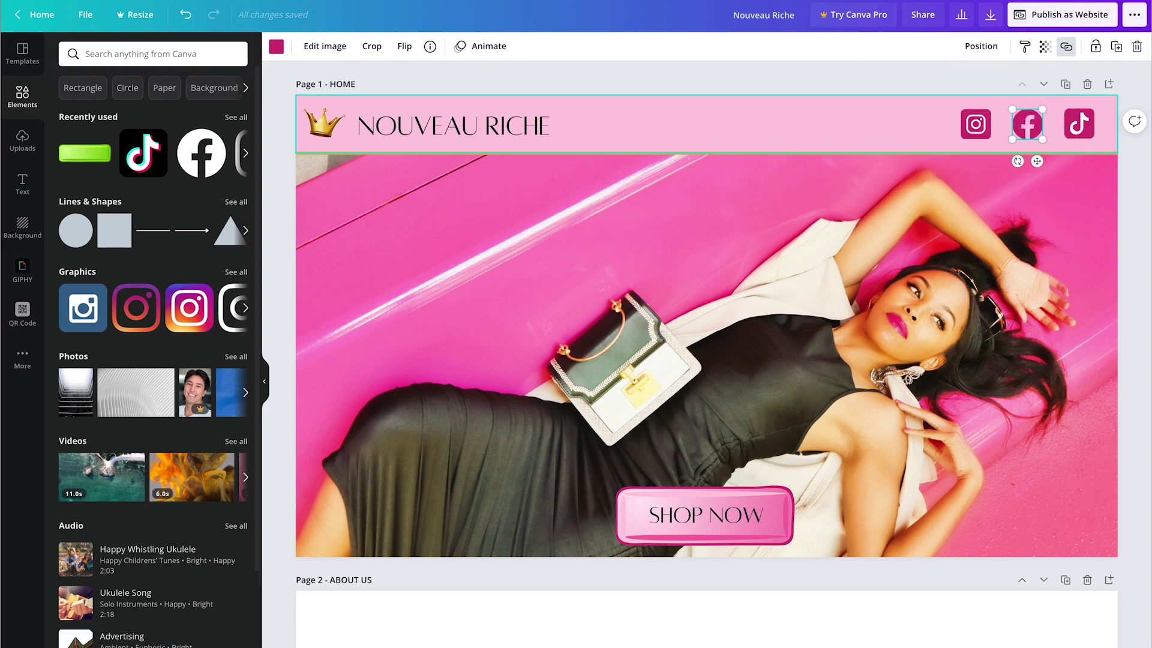
pyautogui.click(1090, 135)
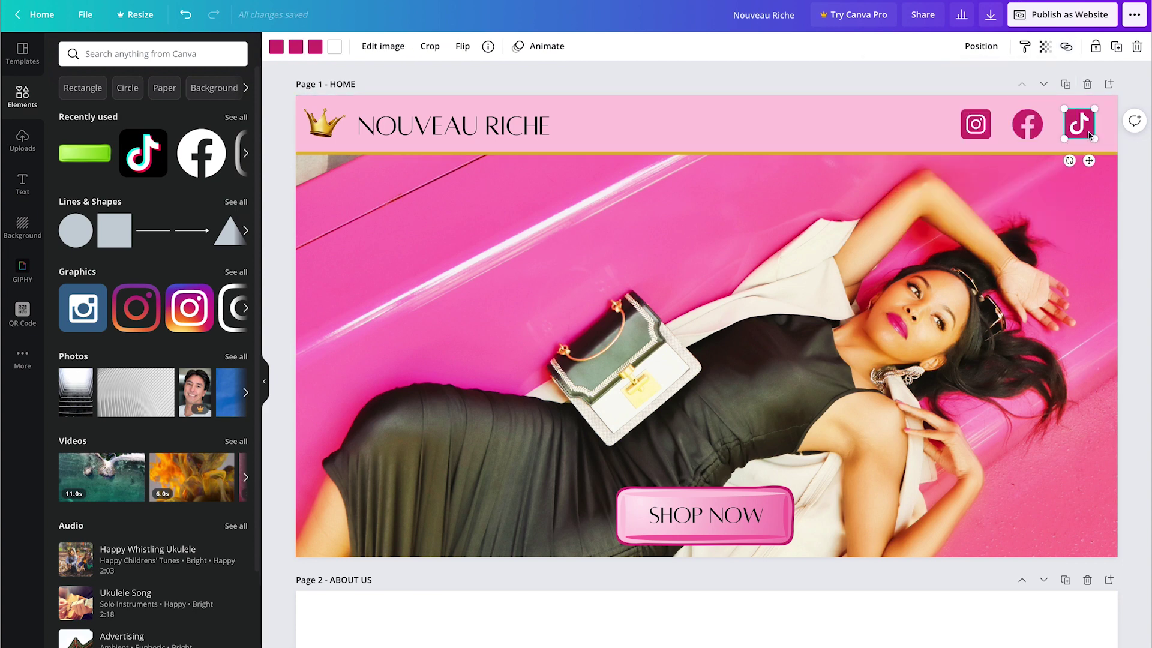
pyautogui.click(1066, 47)
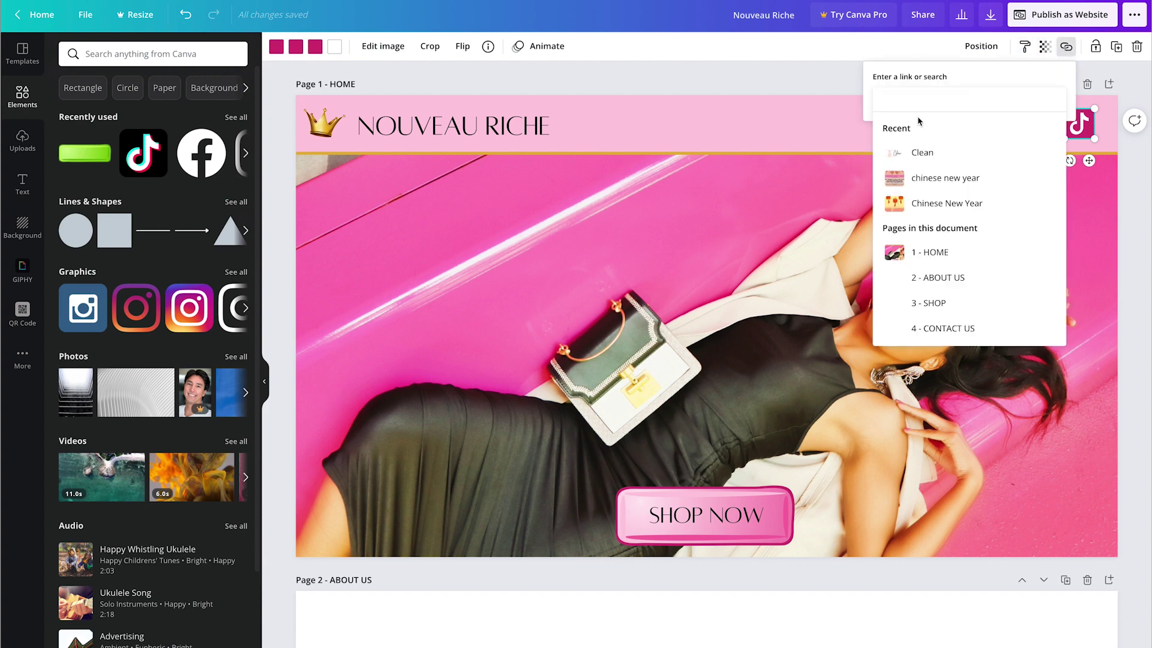
pyautogui.write('tiktok.com/iconicfashionfigure')
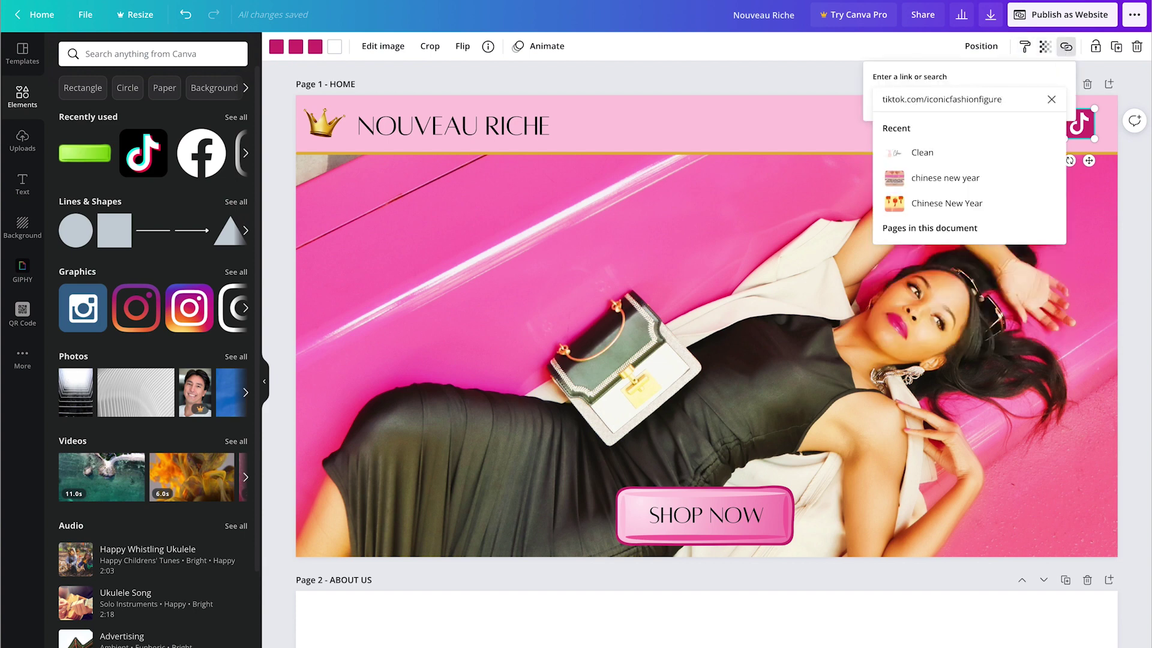
pyautogui.click(815, 81)
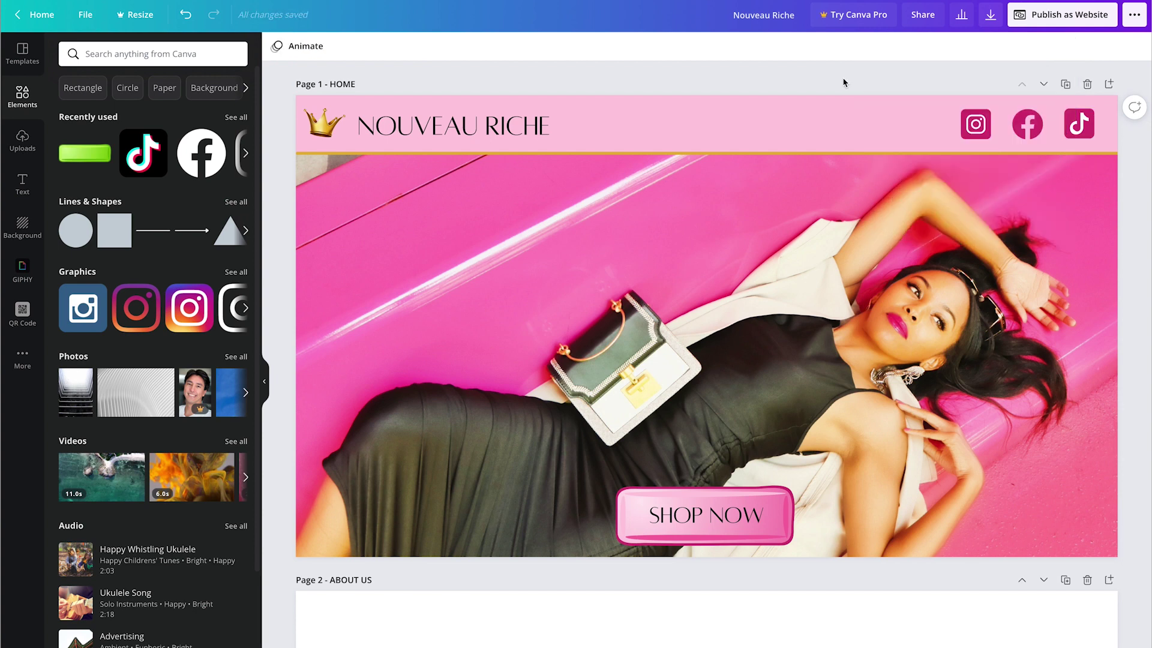
# Step: Re-link the SHOP NOW text to 3 - SHOP, replacing a mistaken CONTACT US link
pyautogui.click(706, 515)
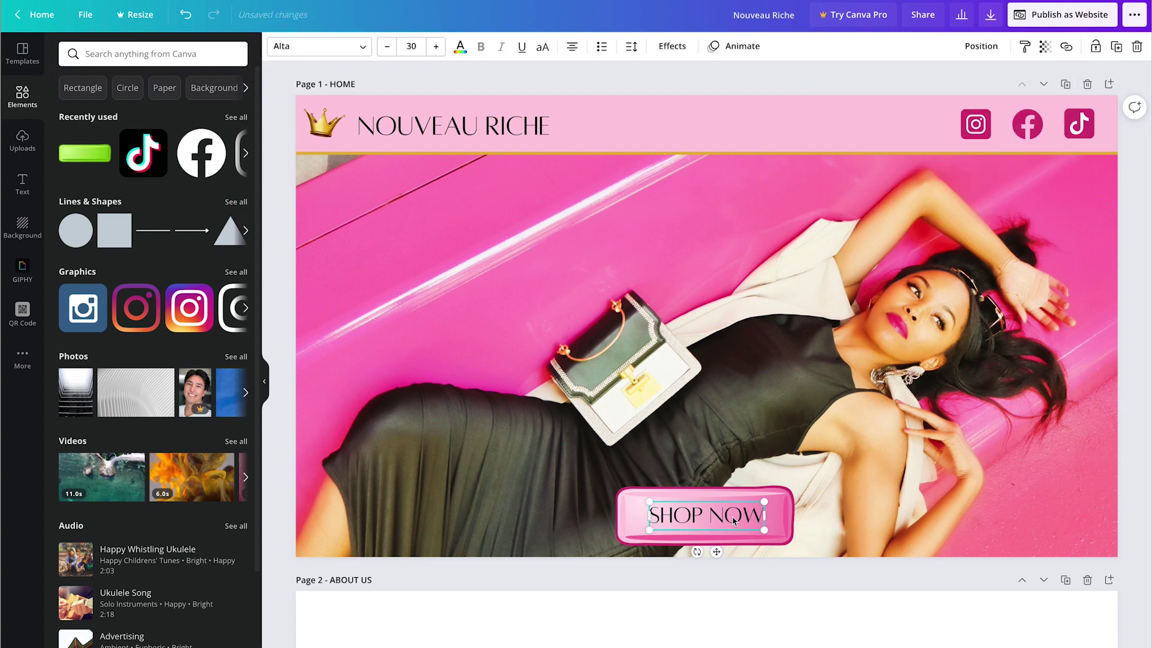
pyautogui.click(1065, 46)
pyautogui.click(942, 328)
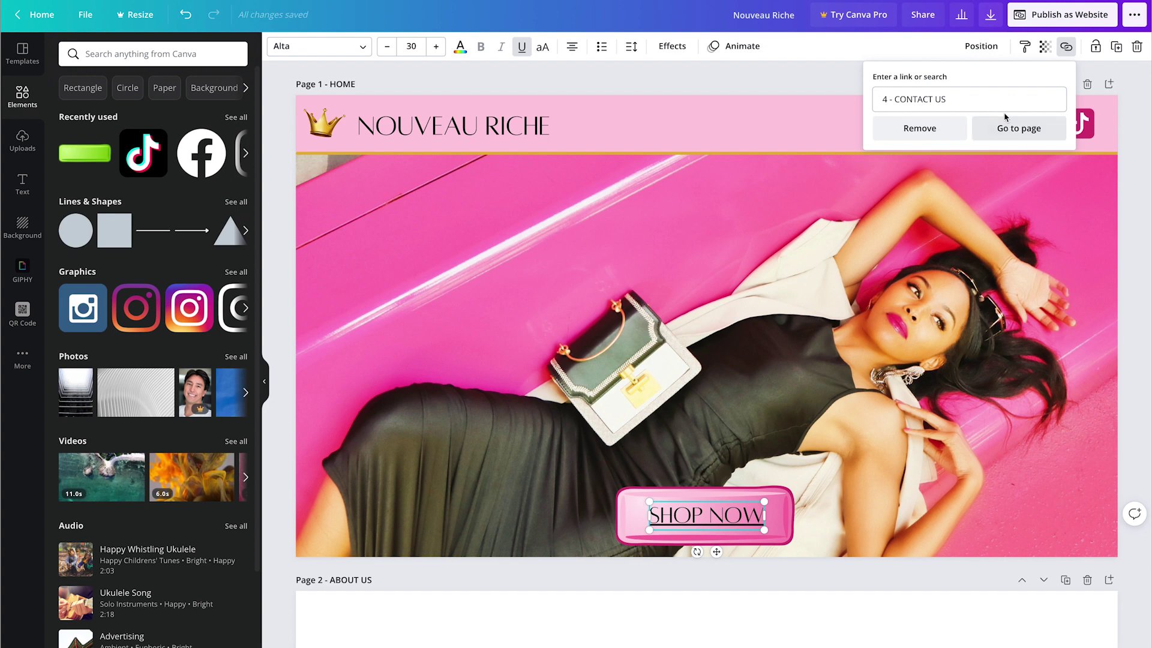
pyautogui.click(1019, 99)
pyautogui.click(1048, 99)
pyautogui.click(942, 307)
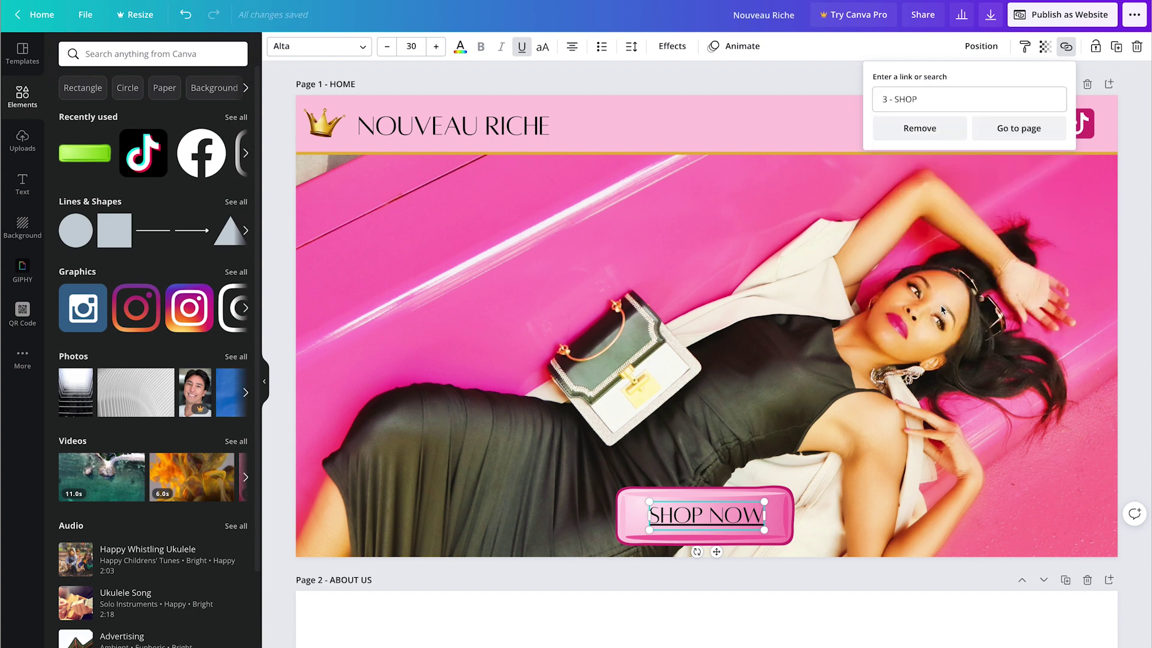
pyautogui.click(687, 85)
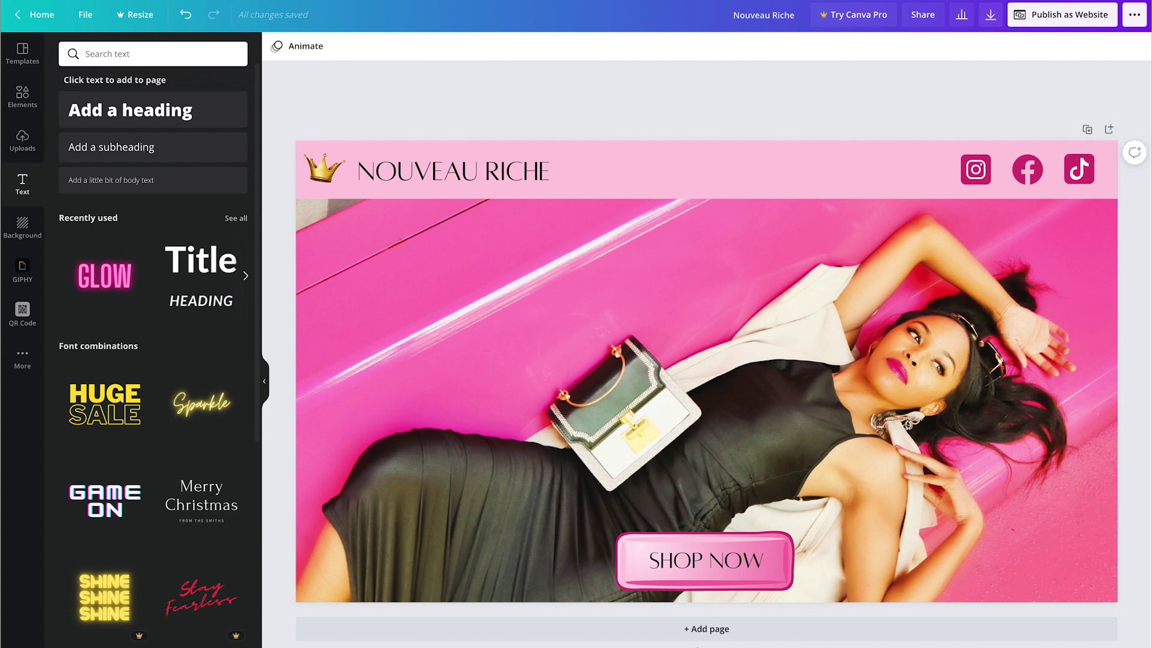
# Step: Add a new blank page and retype the Page 2 title
pyautogui.click(703, 631)
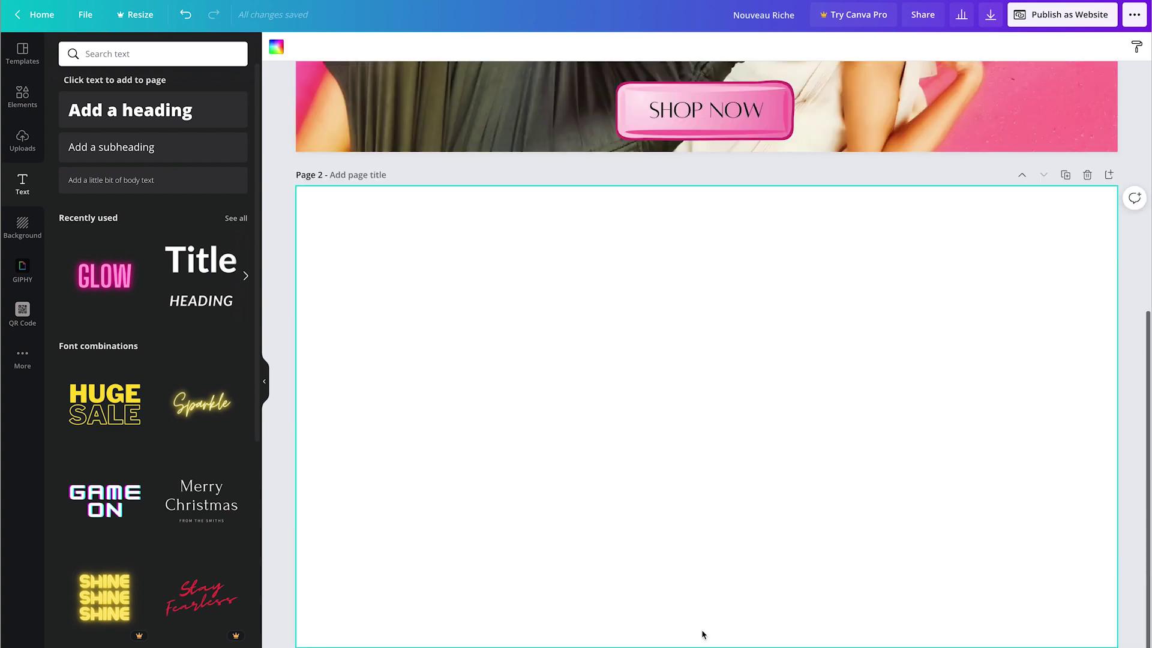
pyautogui.click(351, 177)
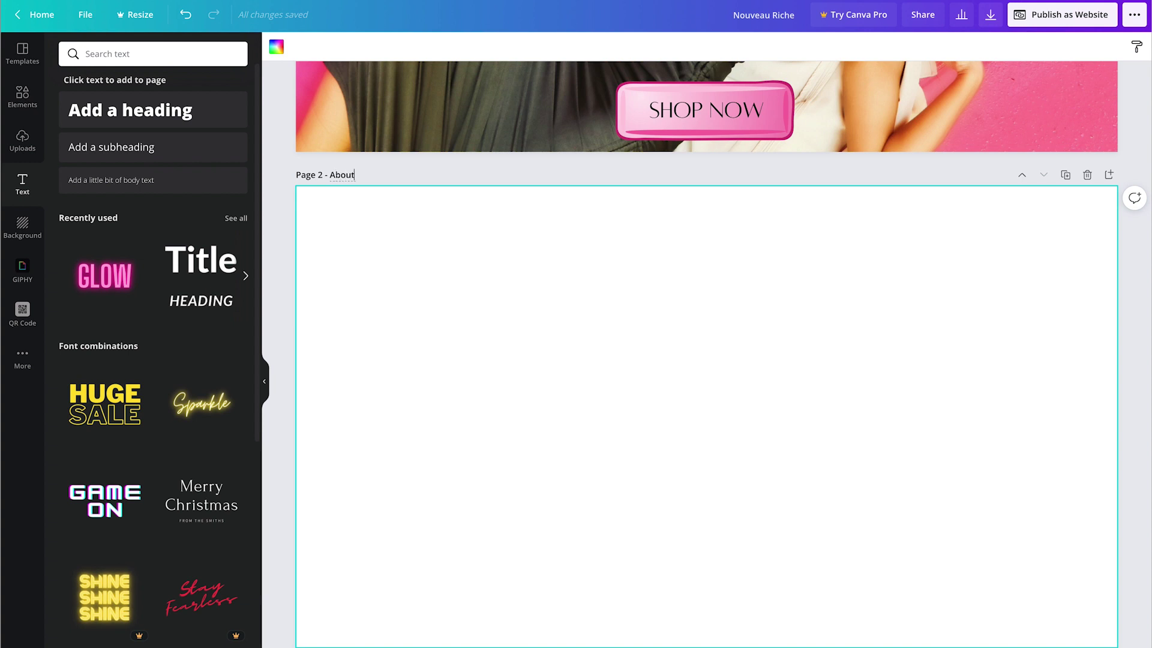
pyautogui.press('BackSpace')
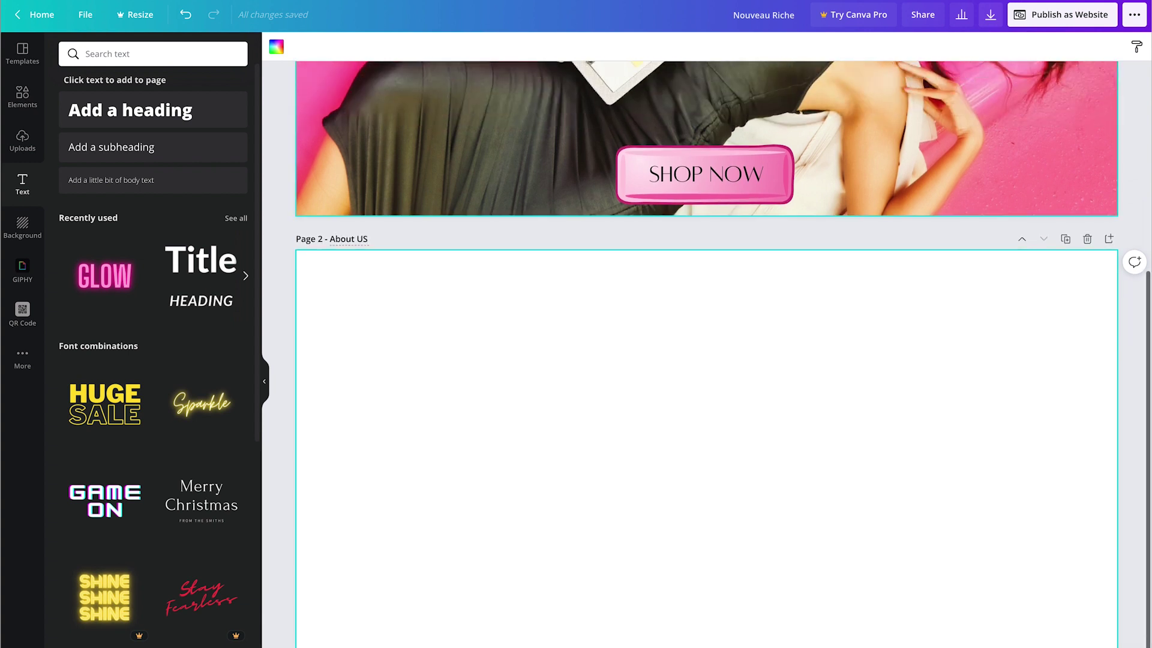
pyautogui.press('BackSpace')
pyautogui.press('BackSpace')
pyautogui.press('BackSpace')
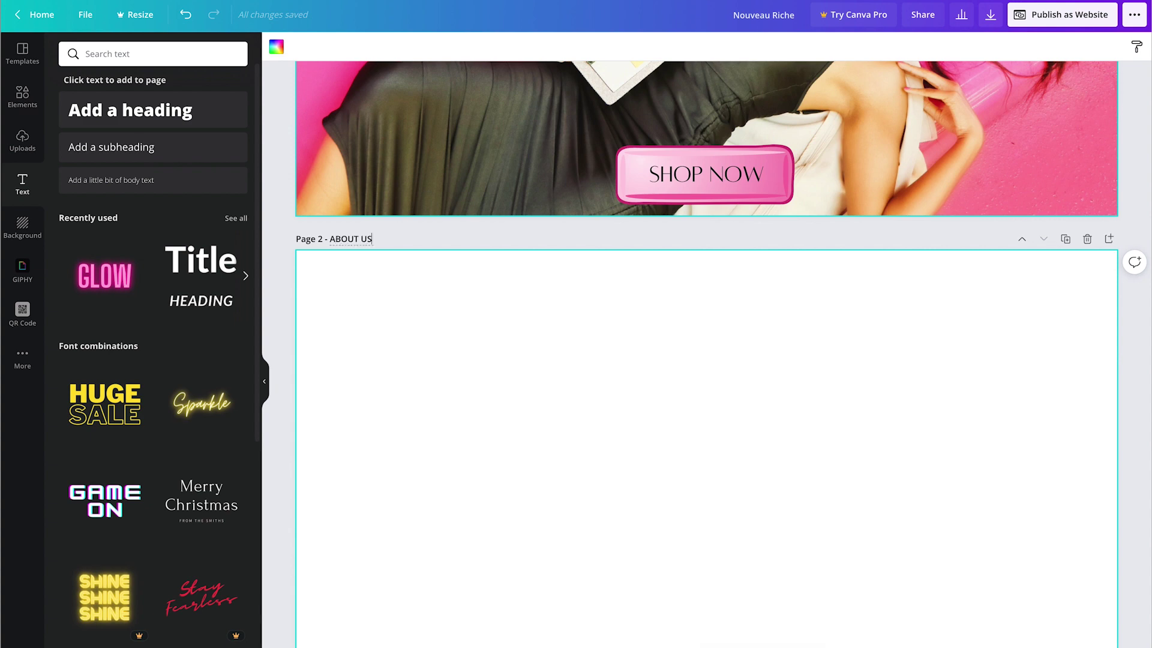
pyautogui.scroll(5, 351, 79)
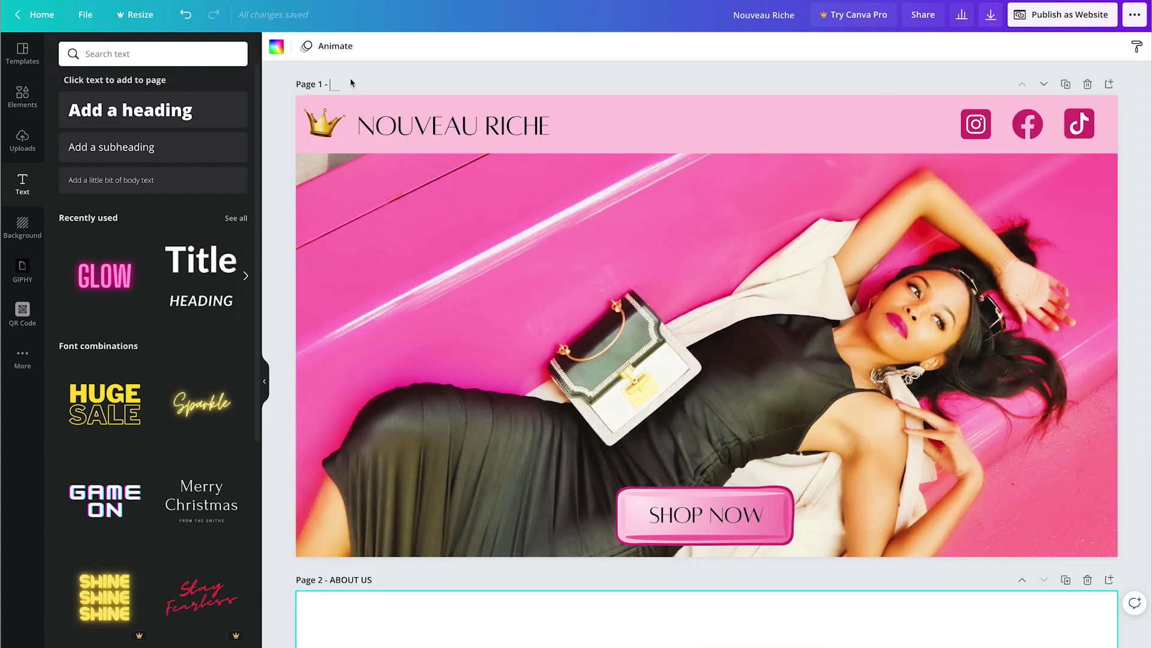
pyautogui.write('HOME')
pyautogui.scroll(-6, 761, 552)
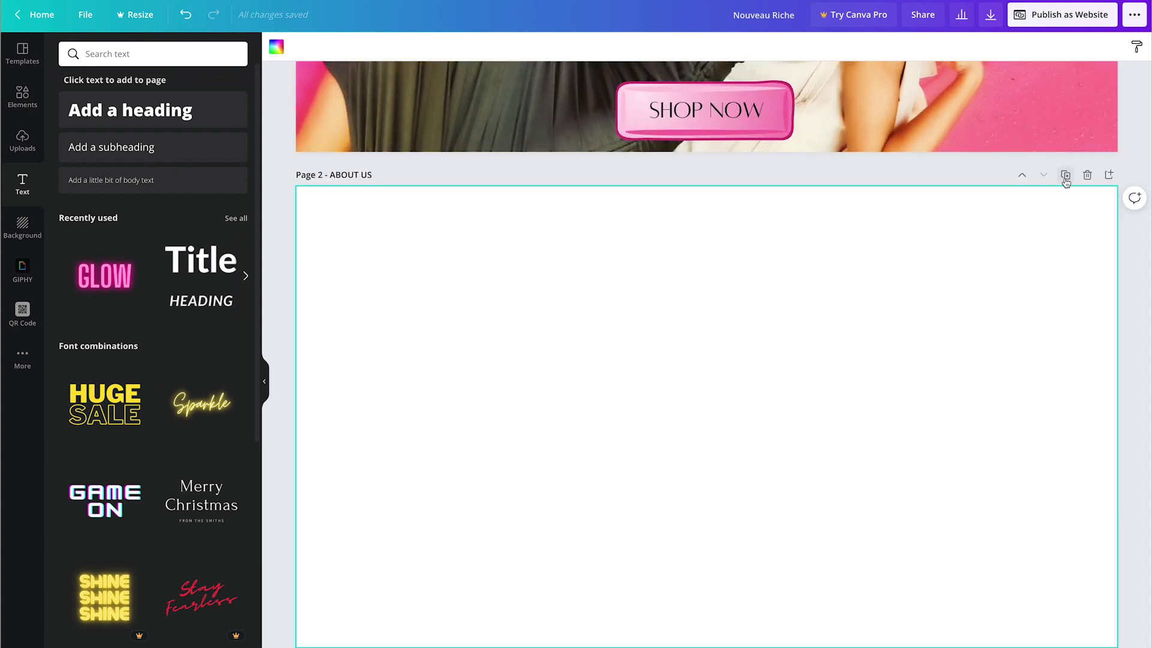
# Step: Duplicate Page 2 into a third page and edit its title
pyautogui.click(1066, 178)
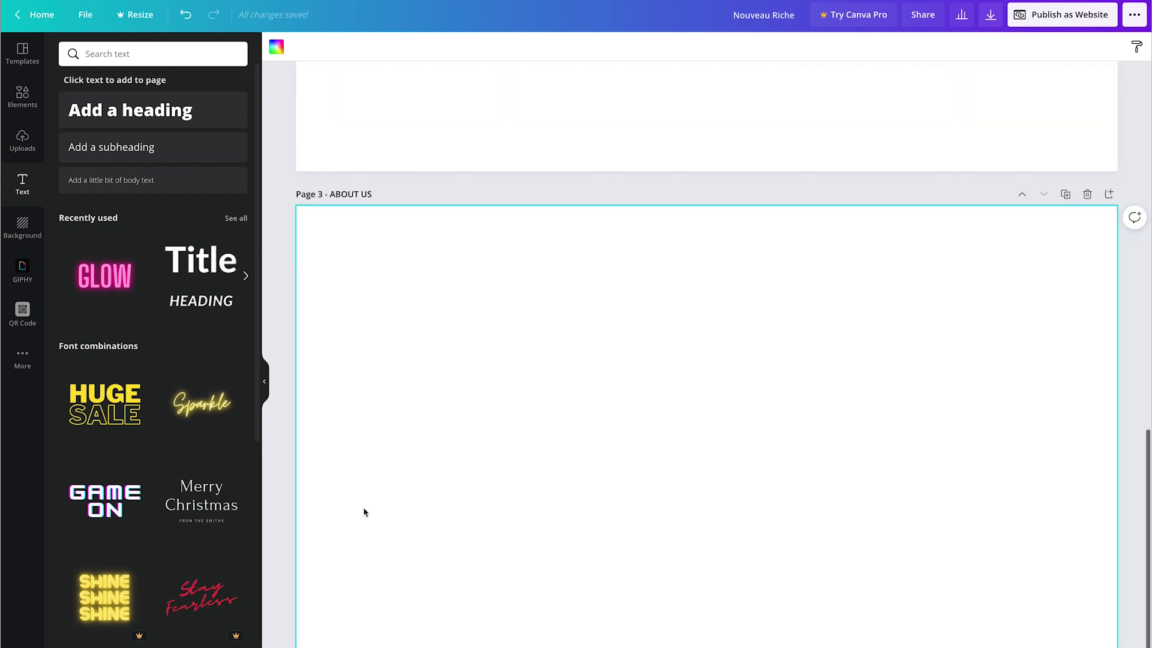
pyautogui.click(358, 193)
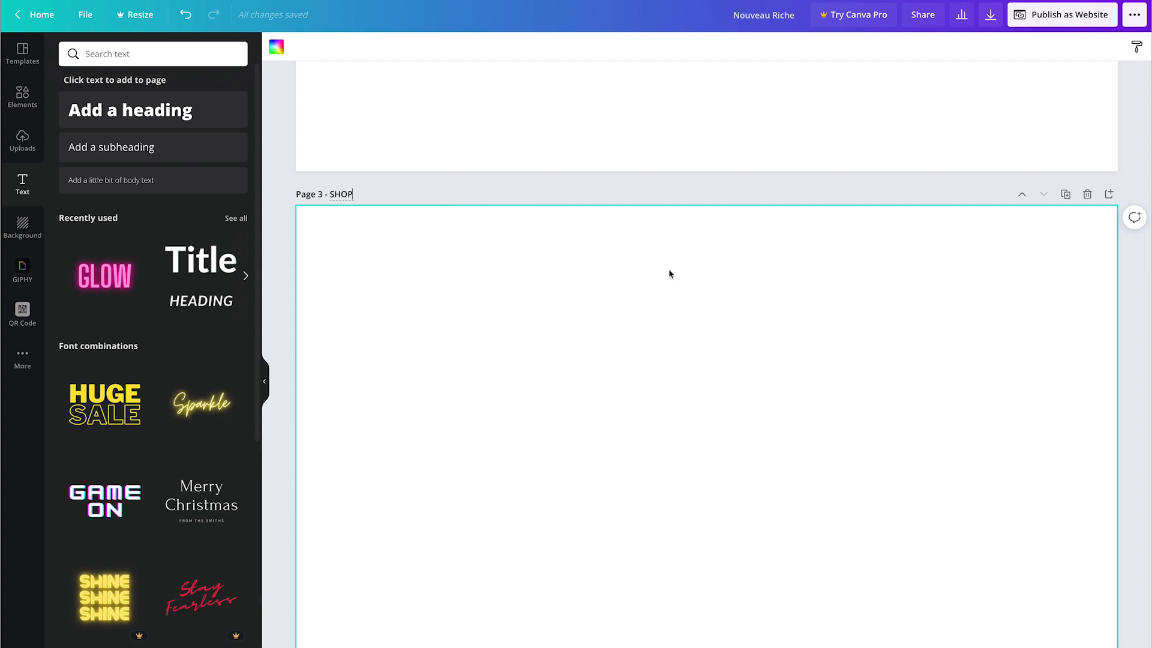
pyautogui.scroll(-1, 670, 274)
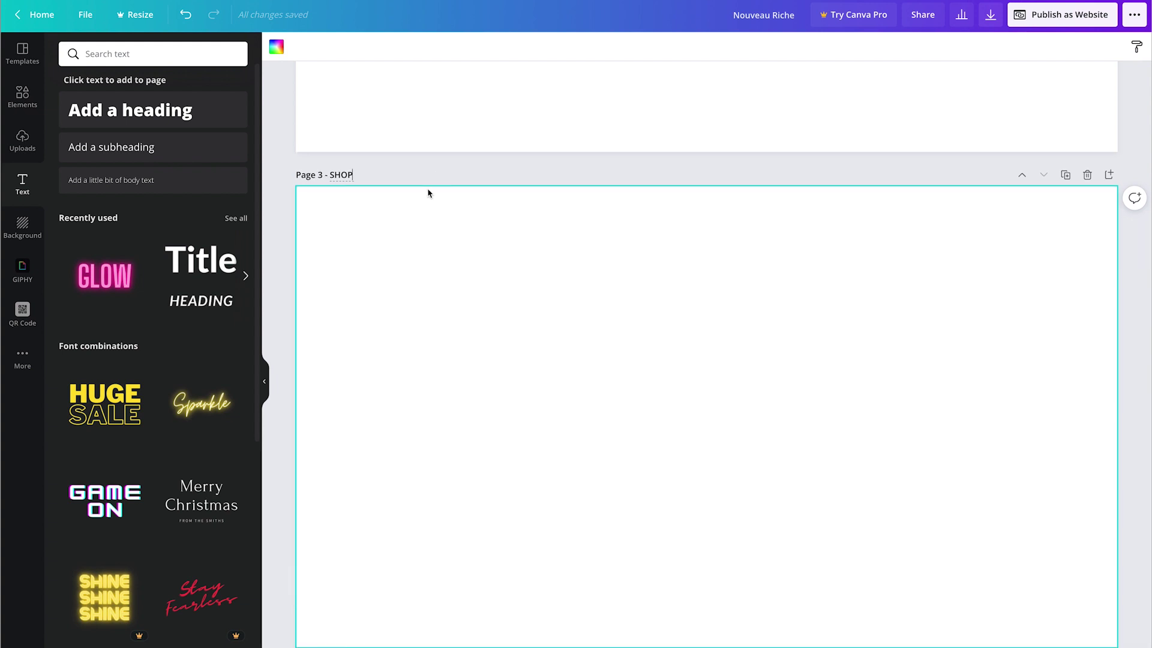
pyautogui.scroll(10, 500, 163)
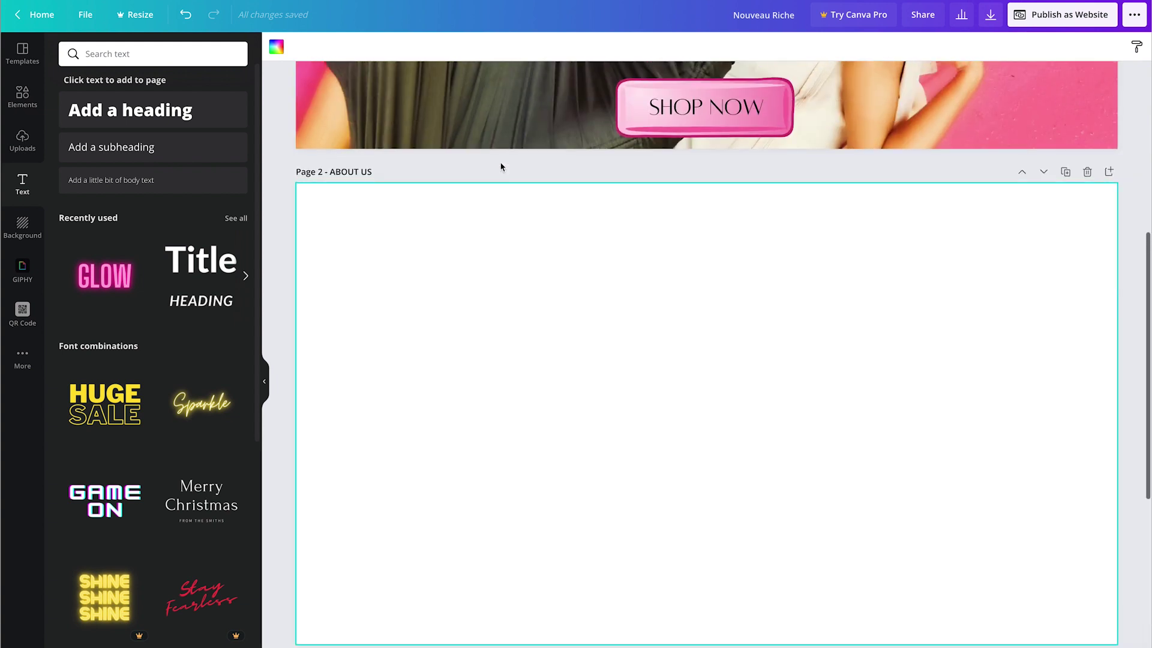
pyautogui.scroll(5, 500, 166)
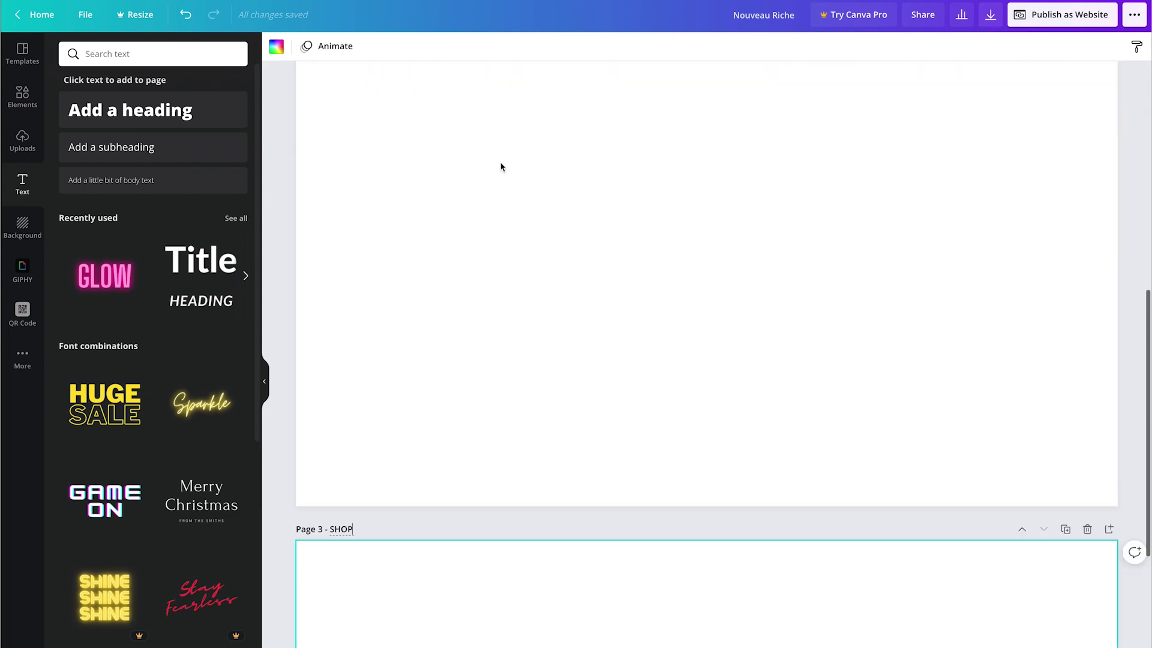
pyautogui.scroll(-5, 501, 166)
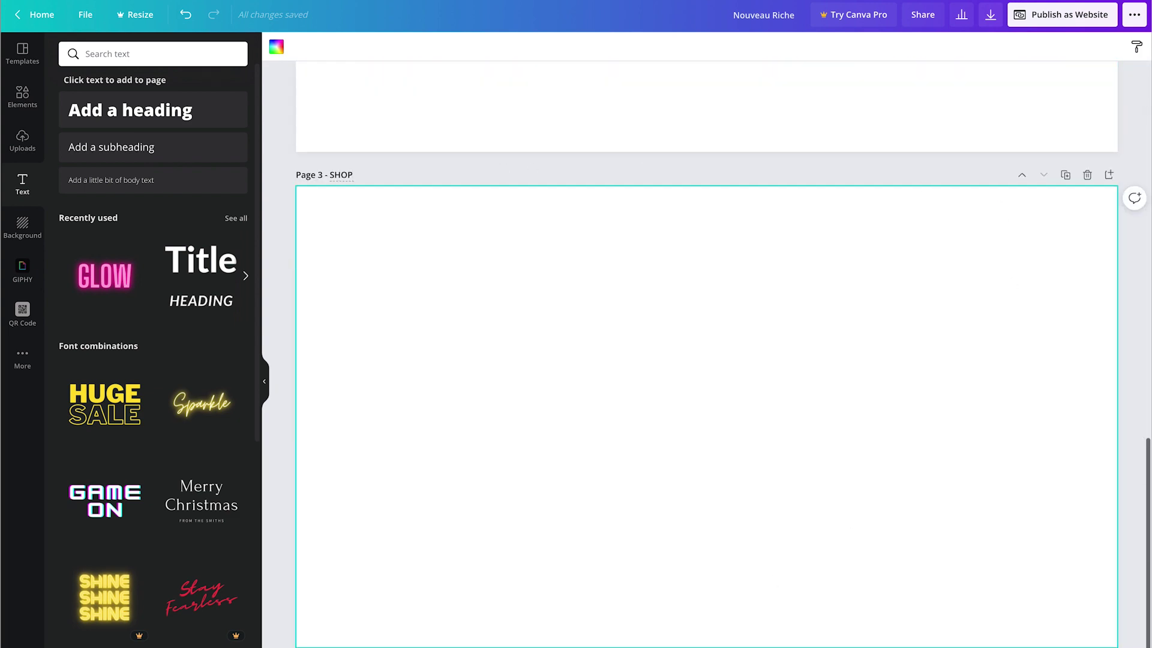
pyautogui.scroll(-7, 645, 636)
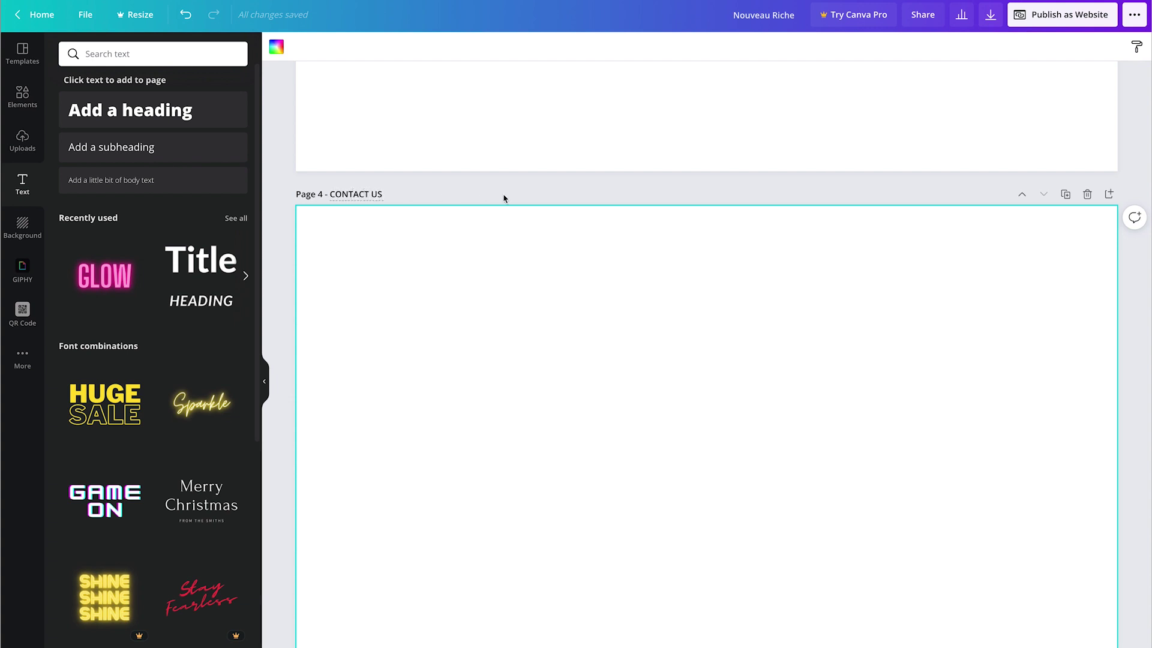
pyautogui.scroll(20, 503, 197)
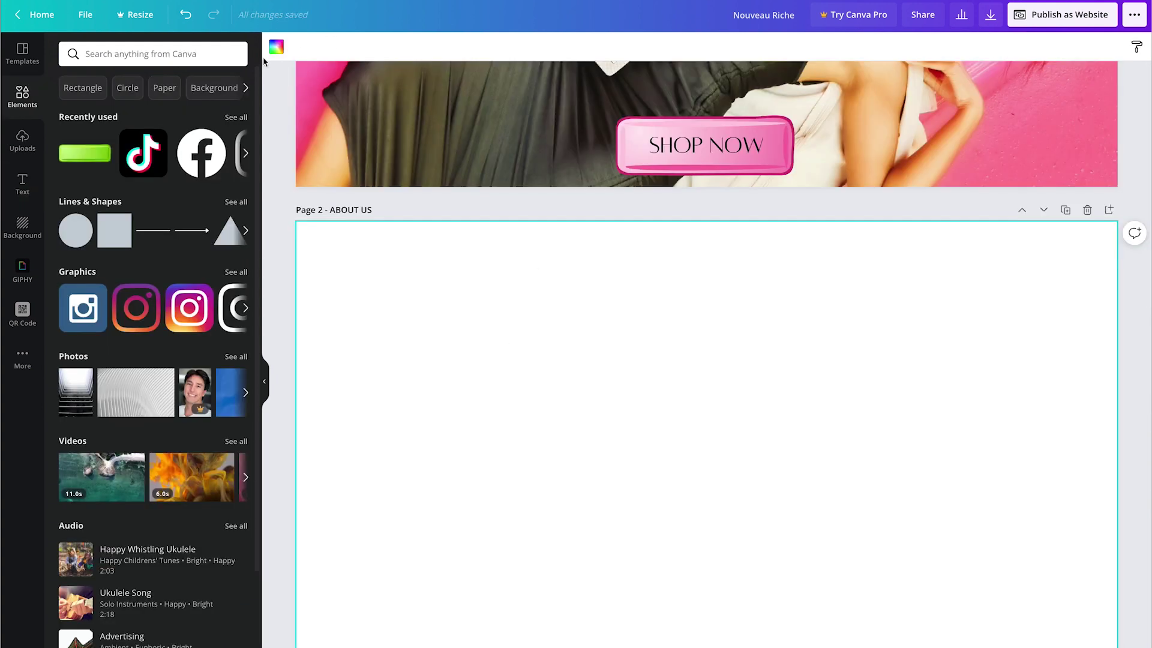
# Step: Set Page 2's background to light pink and insert a heading text box
pyautogui.click(276, 47)
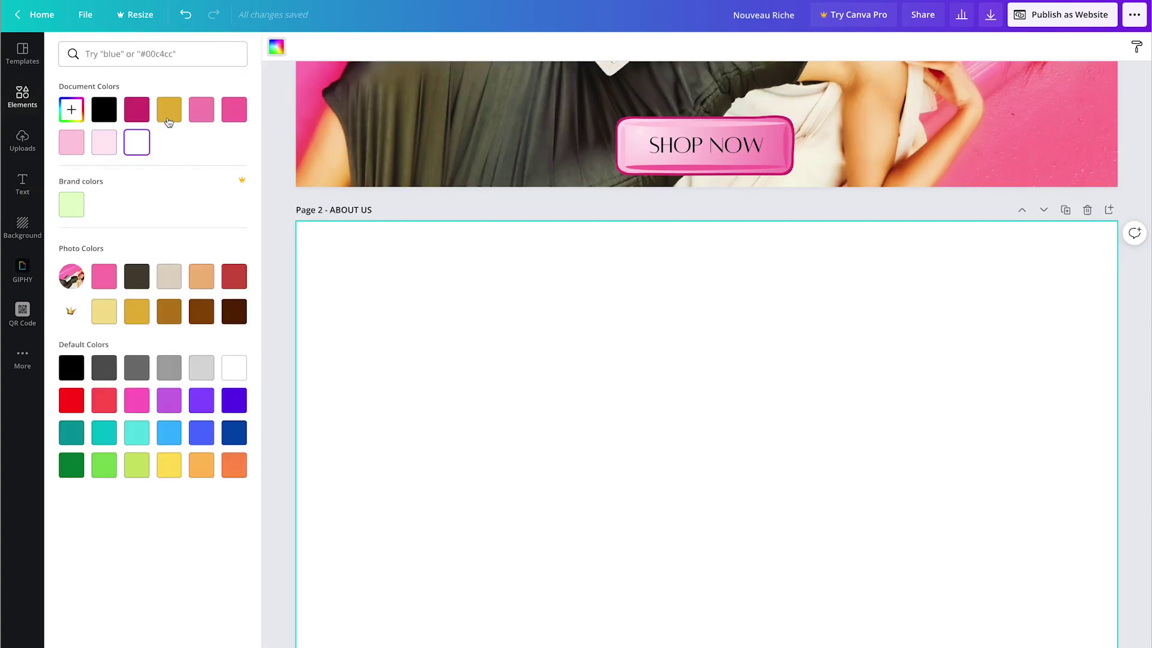
pyautogui.click(107, 144)
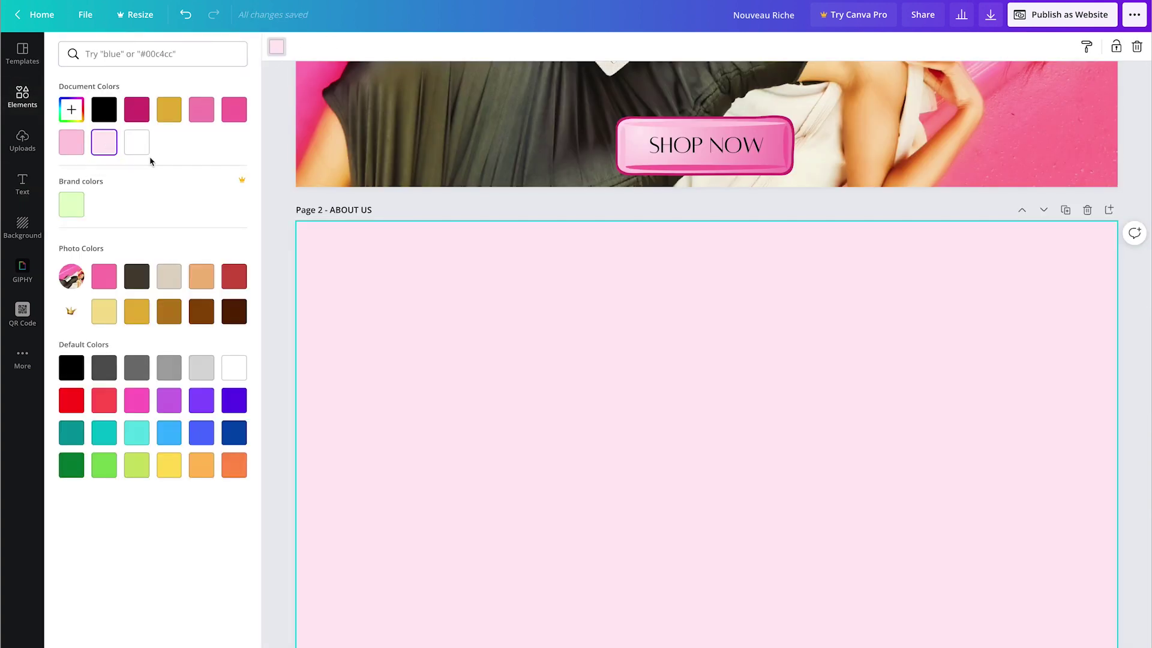
pyautogui.click(23, 183)
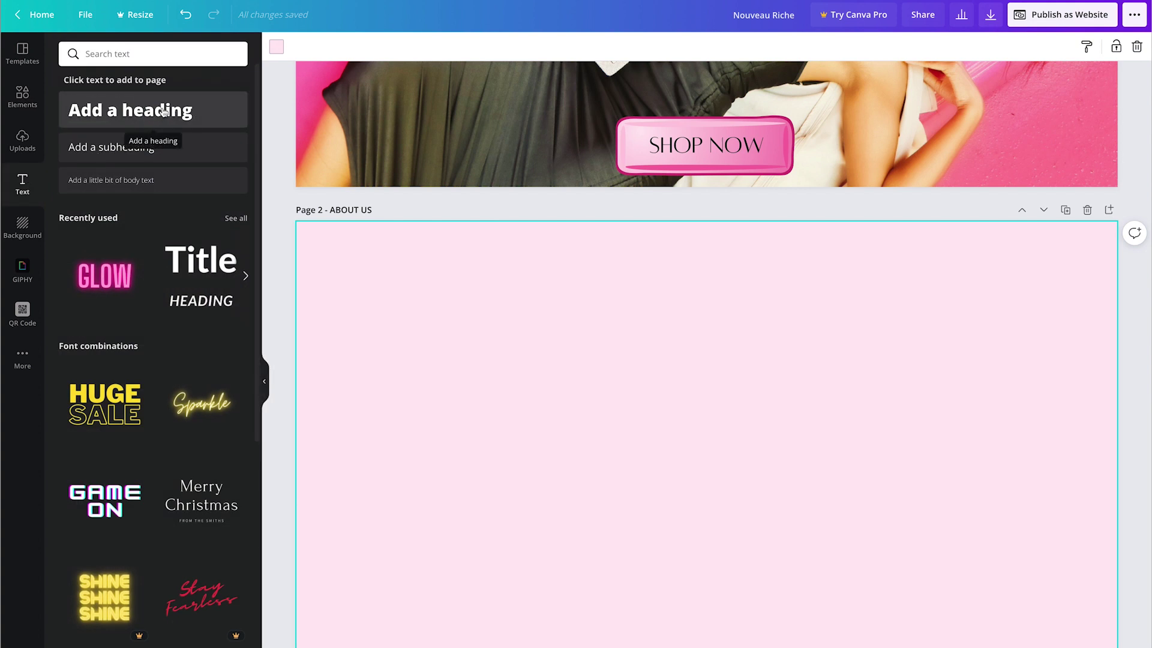
pyautogui.click(163, 113)
# Step: Type the heading 'About Us' in the Alta font and move it near the page top
pyautogui.write('About Us')
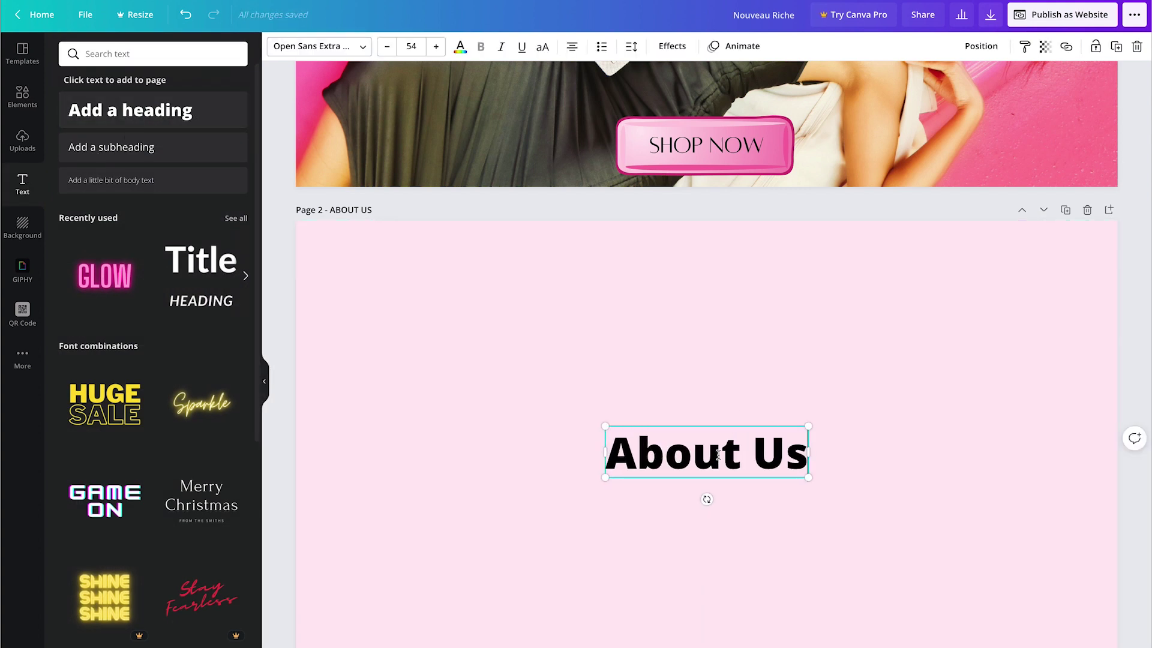
pyautogui.hotkey('ctrl', 'a')
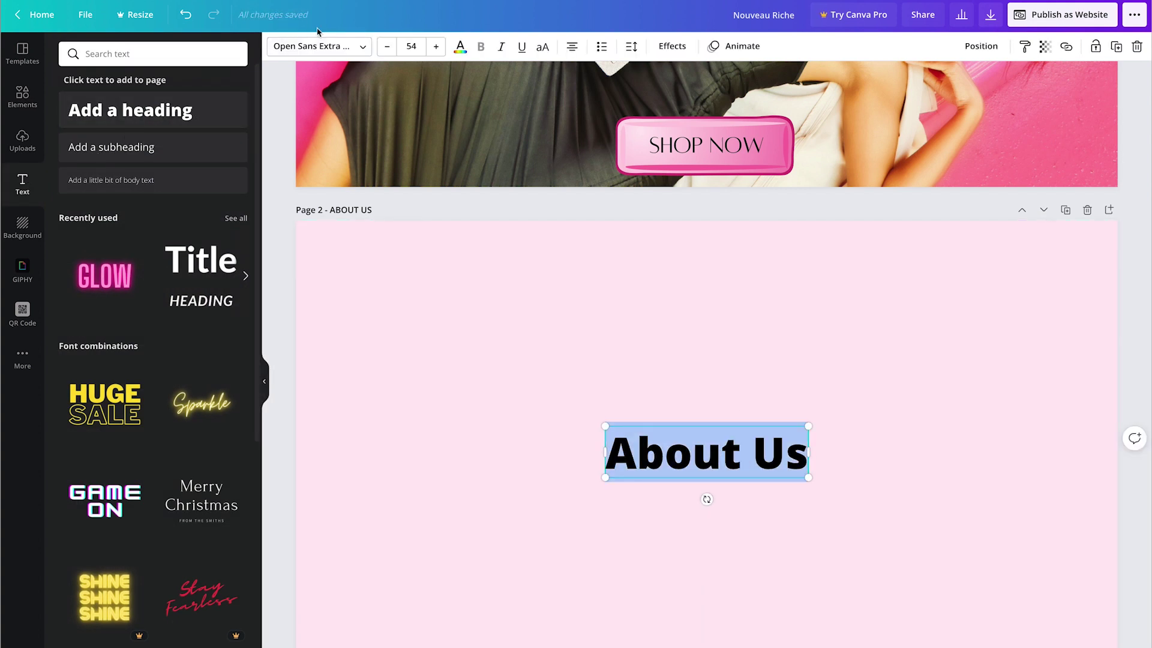
pyautogui.click(318, 46)
pyautogui.click(69, 84)
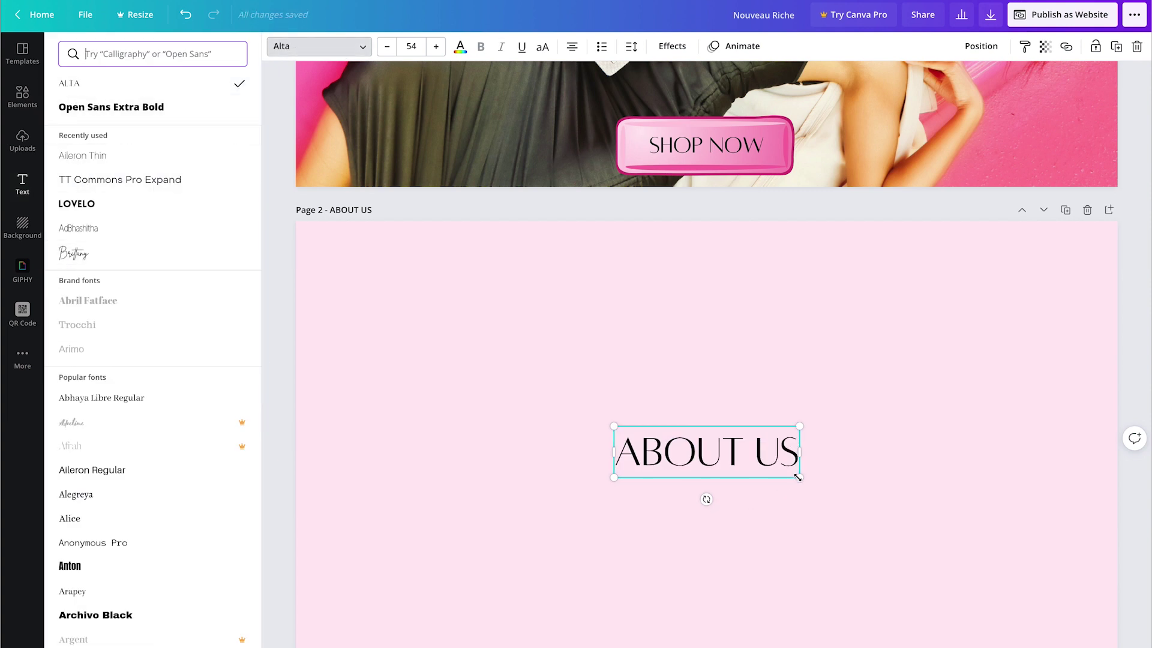
pyautogui.moveTo(733, 456); pyautogui.dragTo(725, 290)
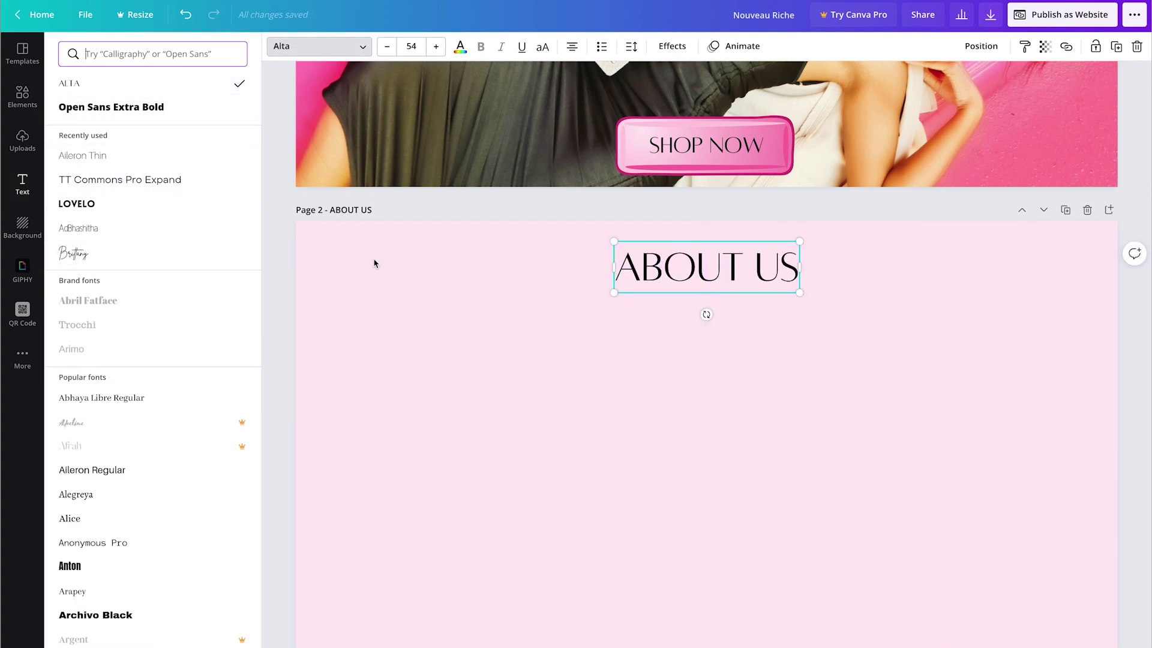
pyautogui.click(26, 188)
# Step: Add a widened brand-description paragraph under the heading, ending with 'Can add FAQs as well.'
pyautogui.click(111, 147)
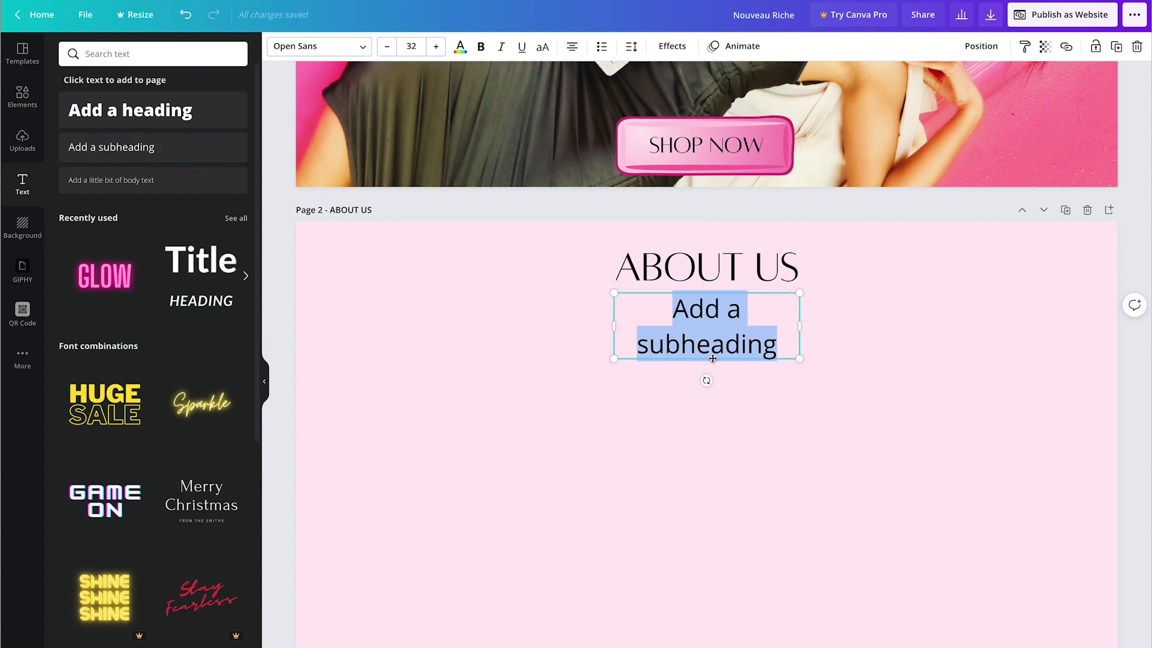
pyautogui.moveTo(713, 360); pyautogui.dragTo(713, 397)
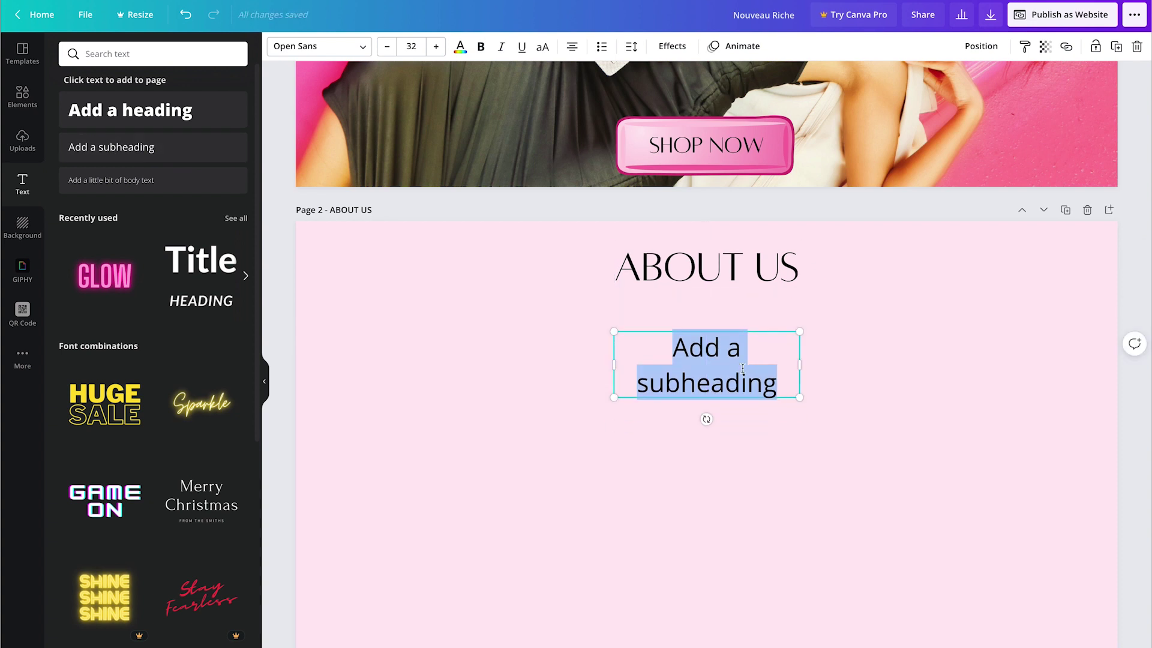
pyautogui.write('Enter about us te')
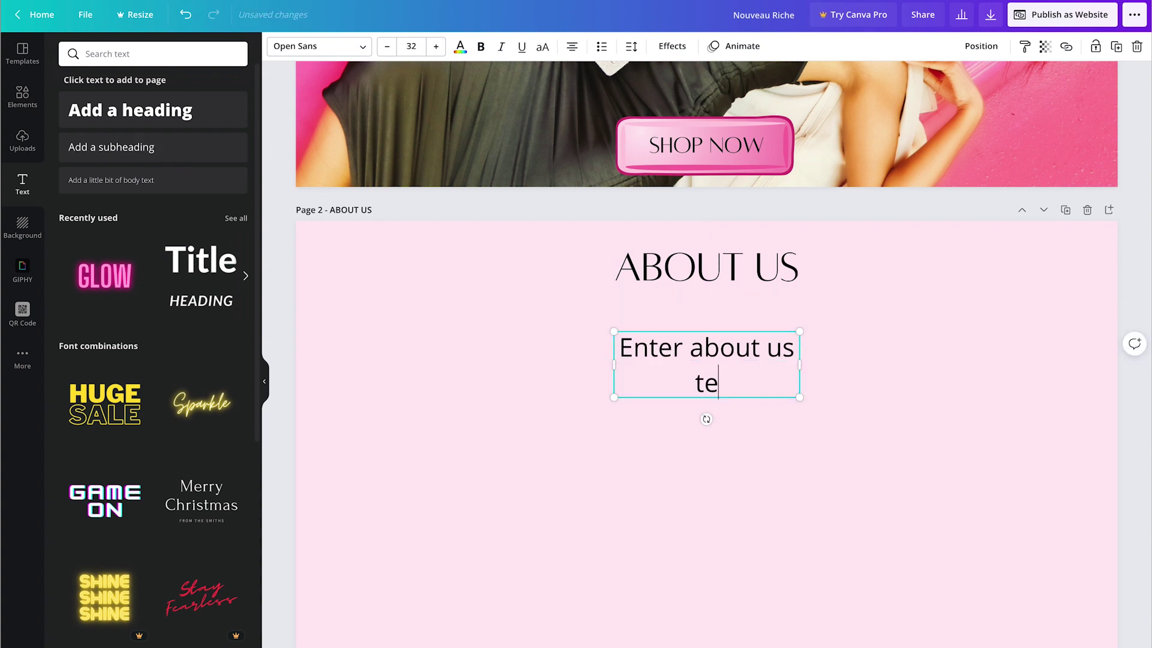
pyautogui.write('xt here')
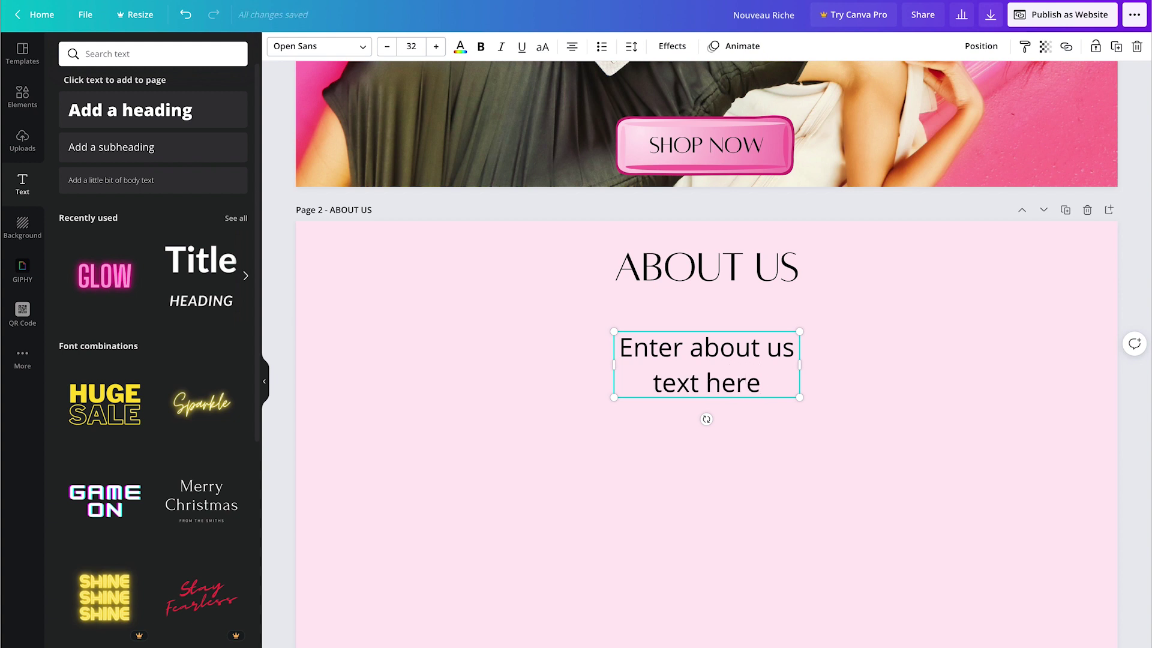
pyautogui.write(' describing your br')
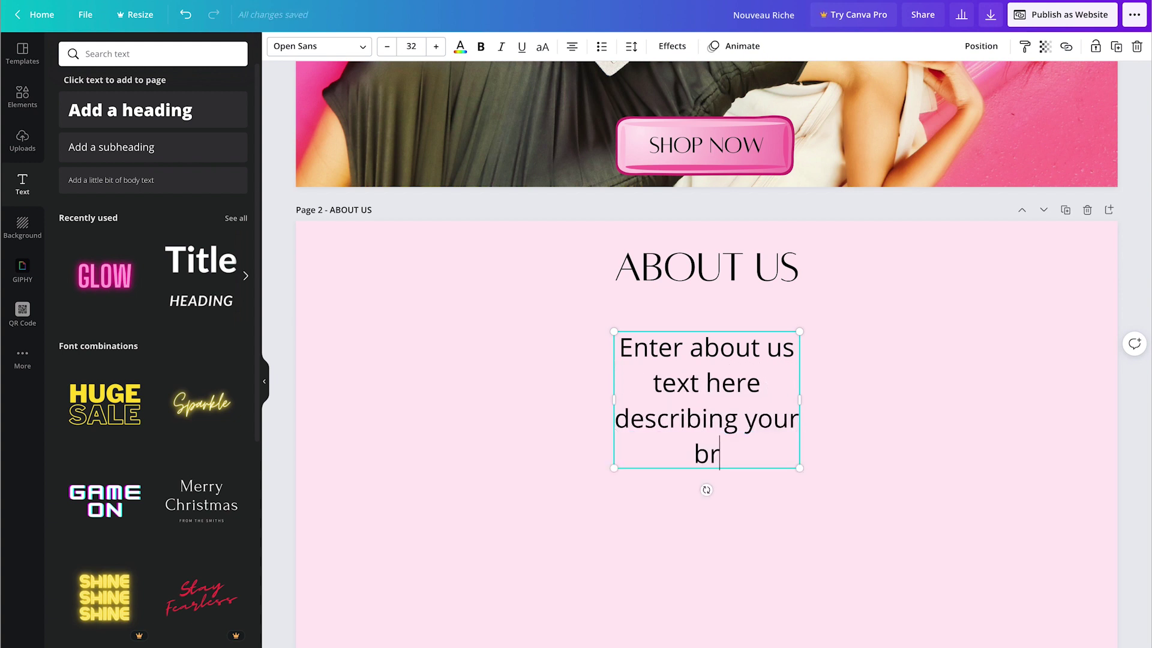
pyautogui.write('and, t')
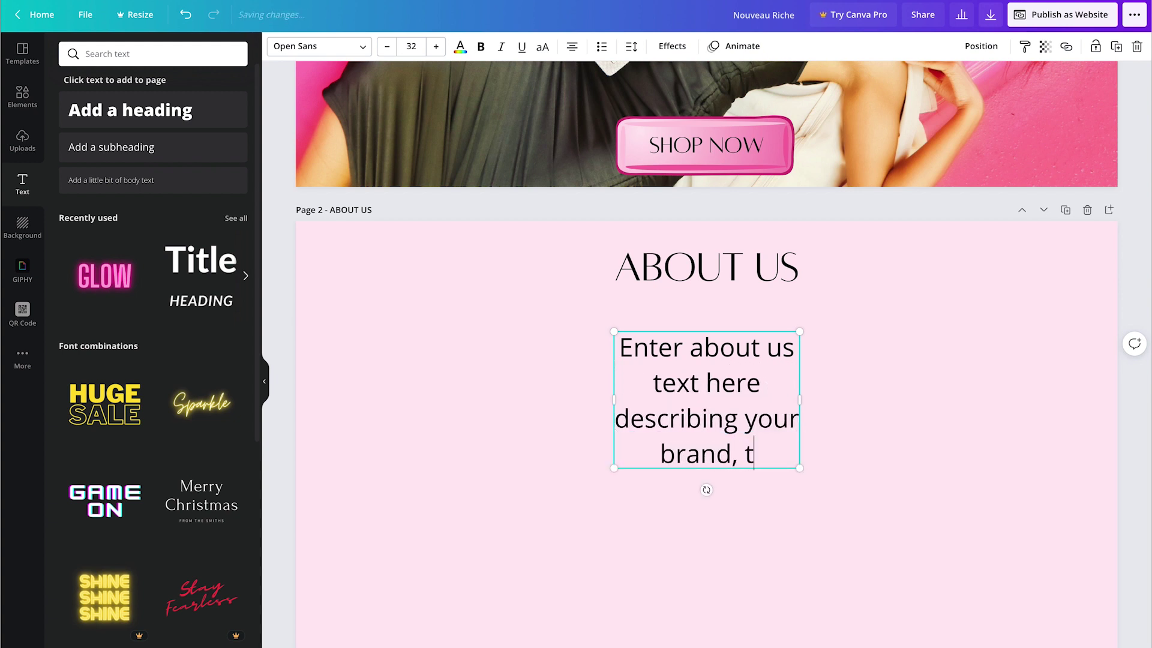
pyautogui.write('alk about the CEO')
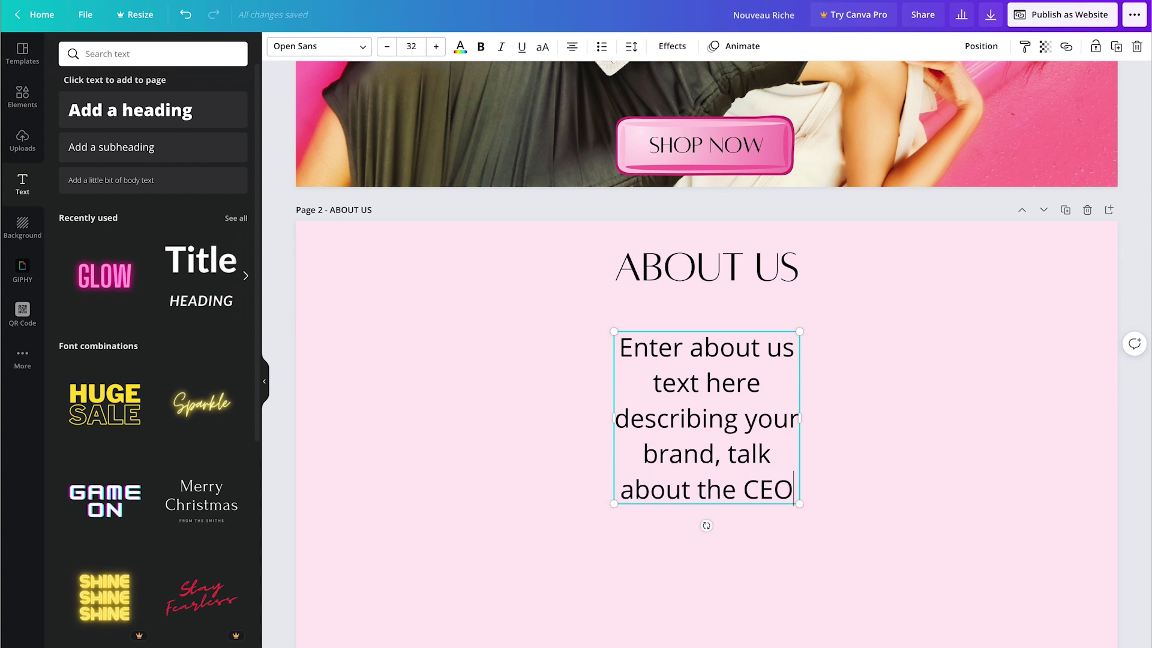
pyautogui.write(' (personal brand')
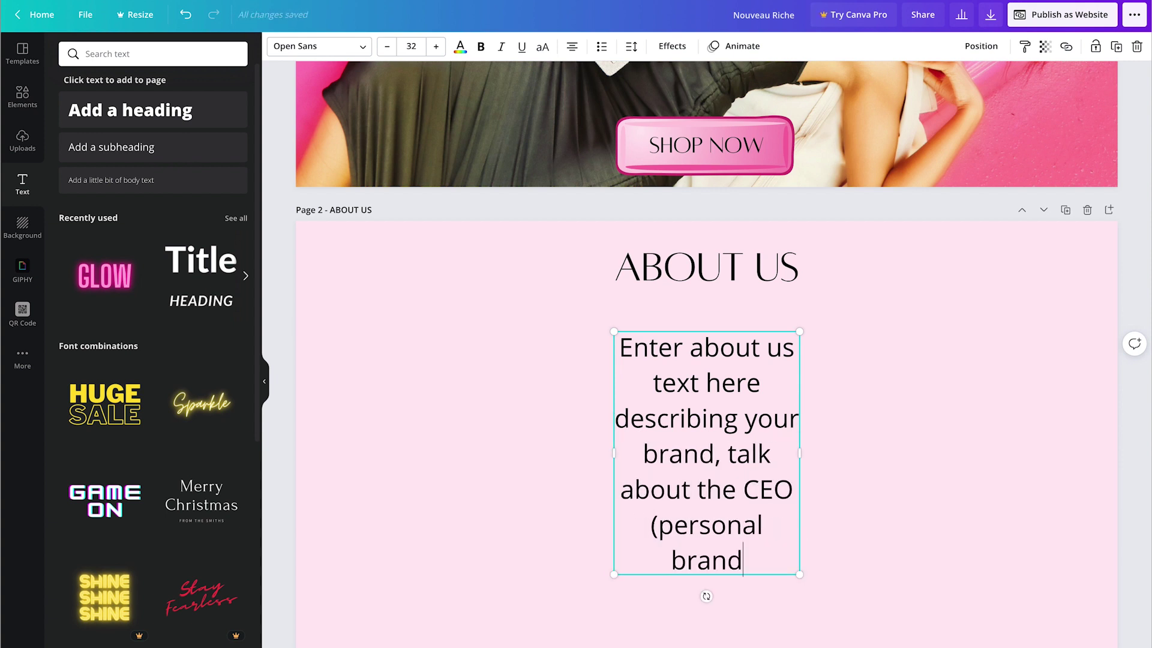
pyautogui.write('ing), etc.')
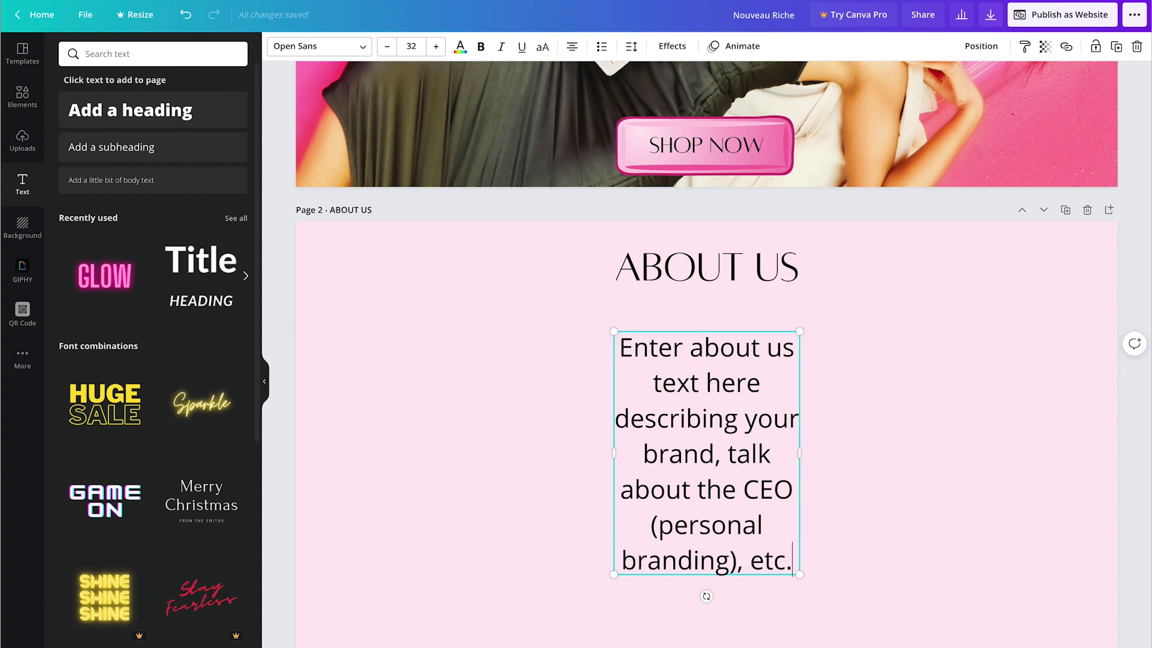
pyautogui.moveTo(594, 451); pyautogui.dragTo(408, 451)
pyautogui.moveTo(801, 453); pyautogui.dragTo(951, 424)
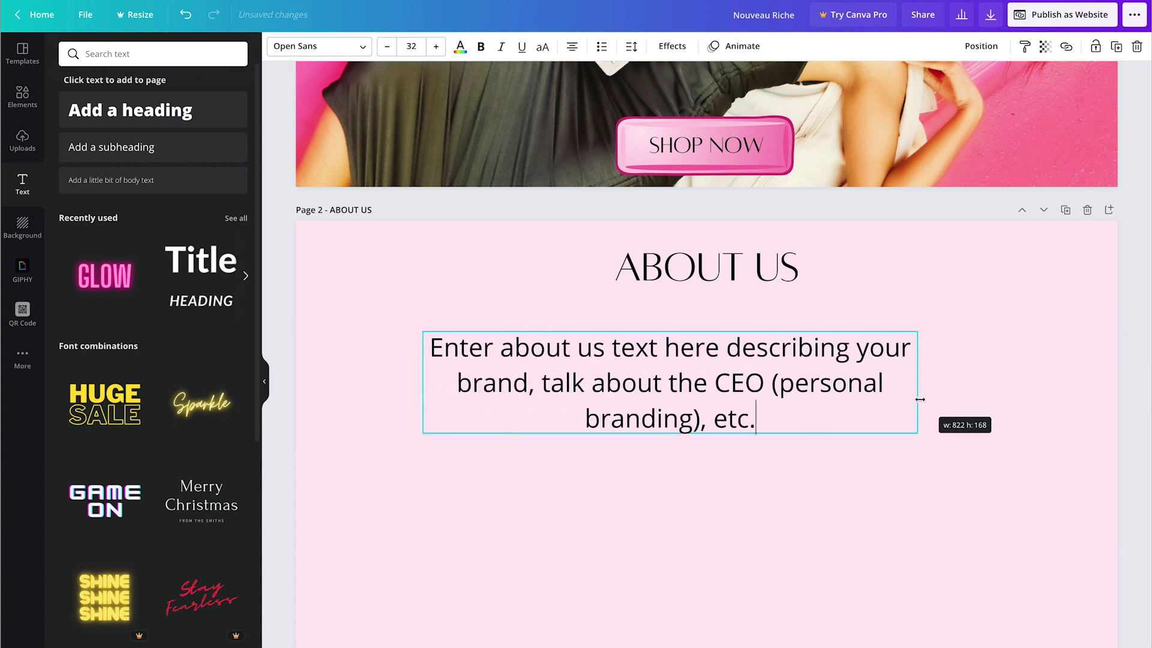
pyautogui.moveTo(694, 430); pyautogui.dragTo(740, 442)
pyautogui.press('Return')
pyautogui.press('Return')
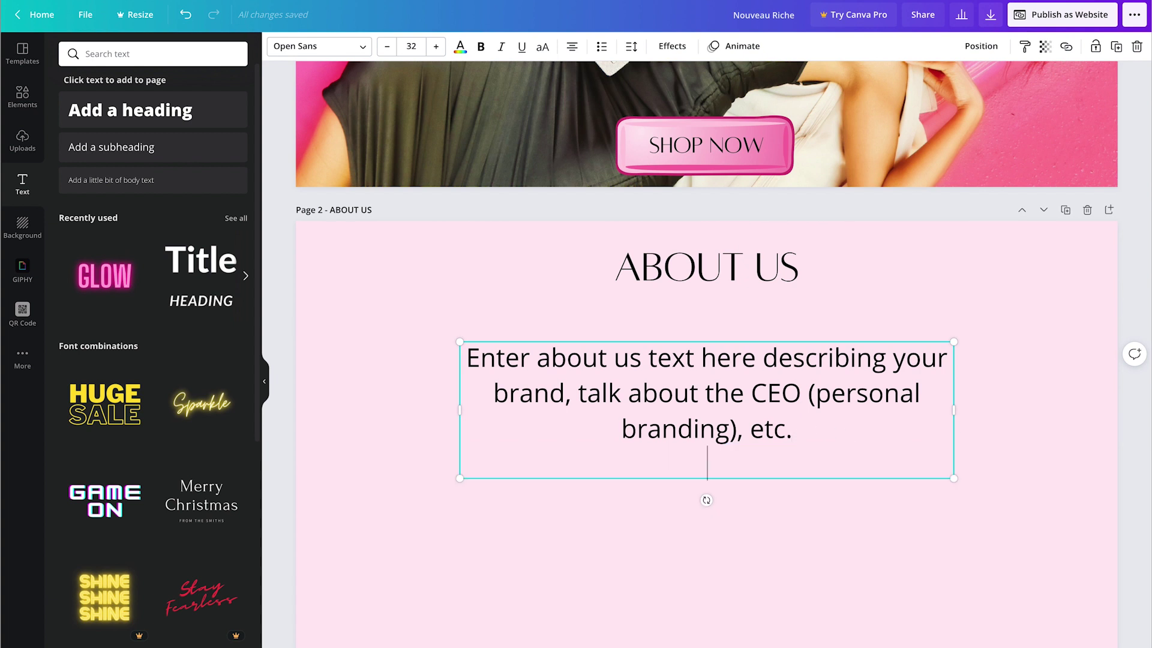
pyautogui.write('Can add FAQs as well.')
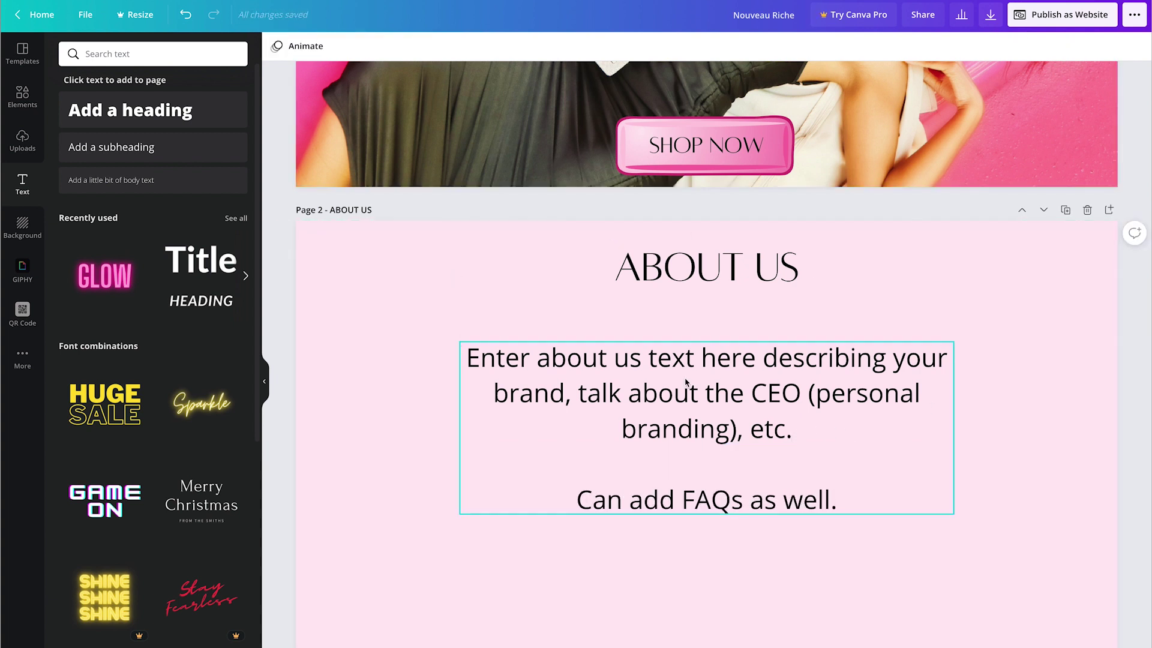
# Step: Set the body text font to Aileron Thin, then select the SHOP page's background colour
pyautogui.click(318, 46)
pyautogui.click(83, 155)
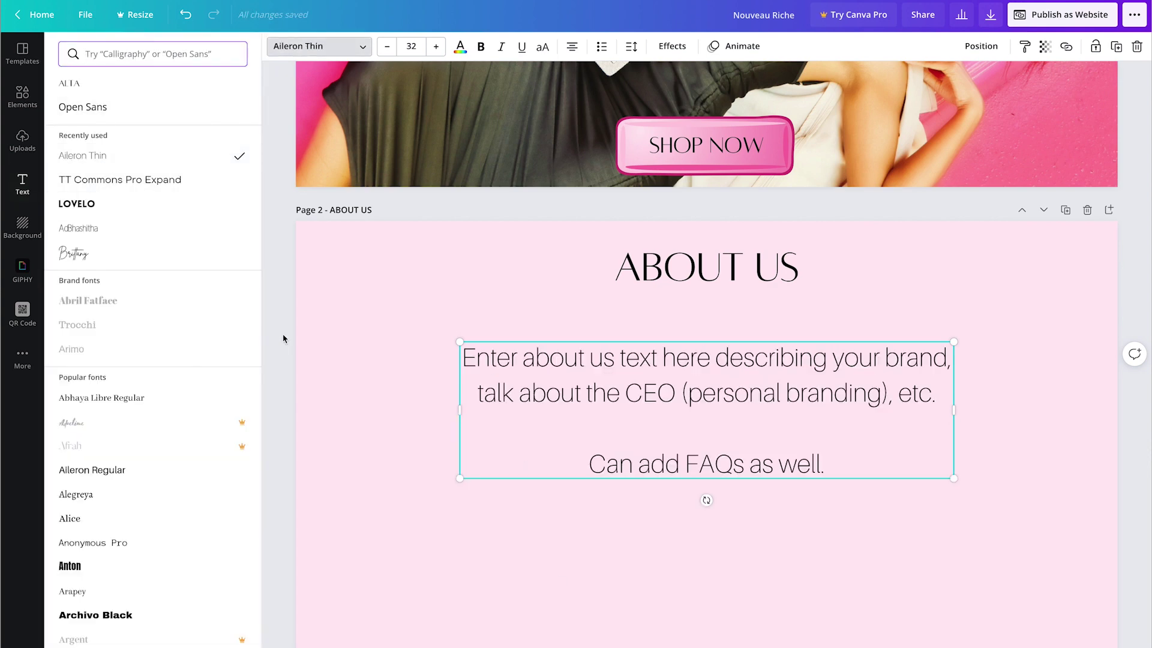
pyautogui.click(282, 339)
pyautogui.scroll(5, 282, 335)
pyautogui.scroll(-7, 286, 336)
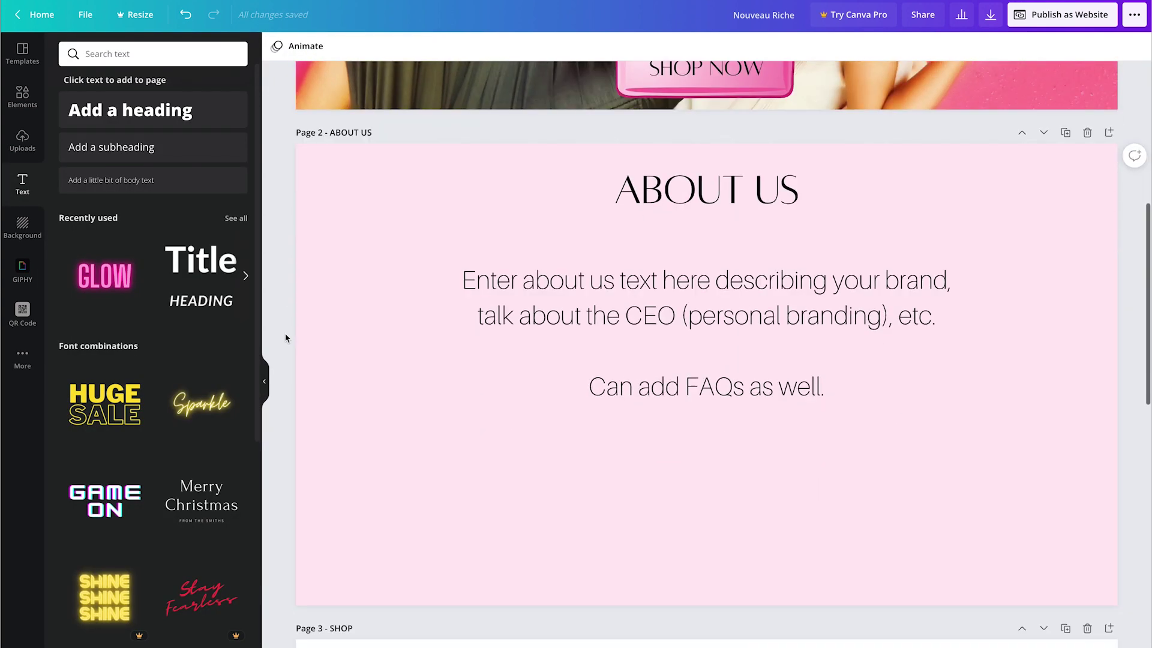
pyautogui.scroll(-5, 285, 338)
pyautogui.click(394, 334)
pyautogui.click(276, 46)
# Step: Make the SHOP page light pink and add a rectangular frame found by searching 'frame'
pyautogui.click(103, 142)
pyautogui.scroll(-2, 279, 326)
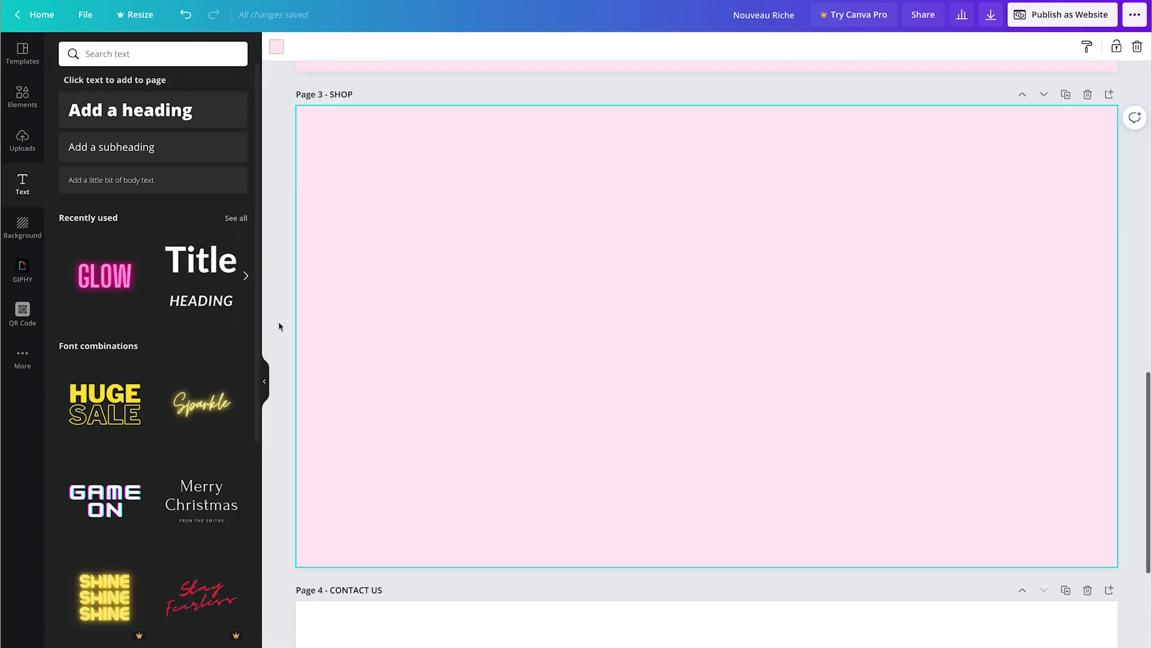
pyautogui.click(22, 96)
pyautogui.write('frame')
pyautogui.press('Return')
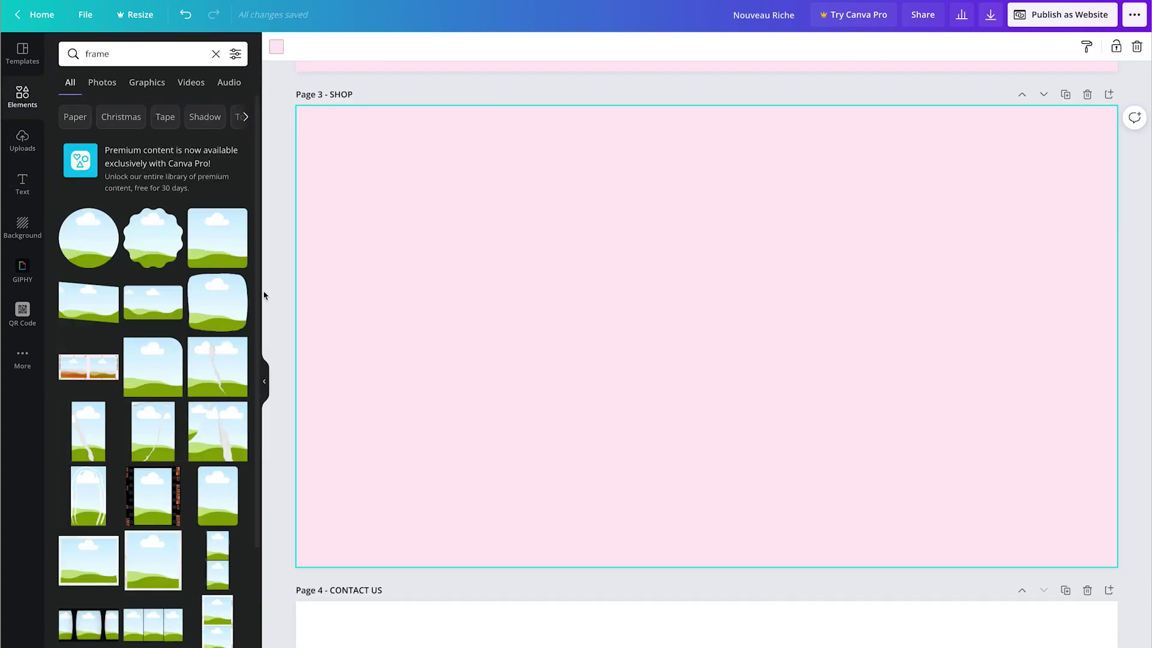
pyautogui.scroll(-6, 191, 260)
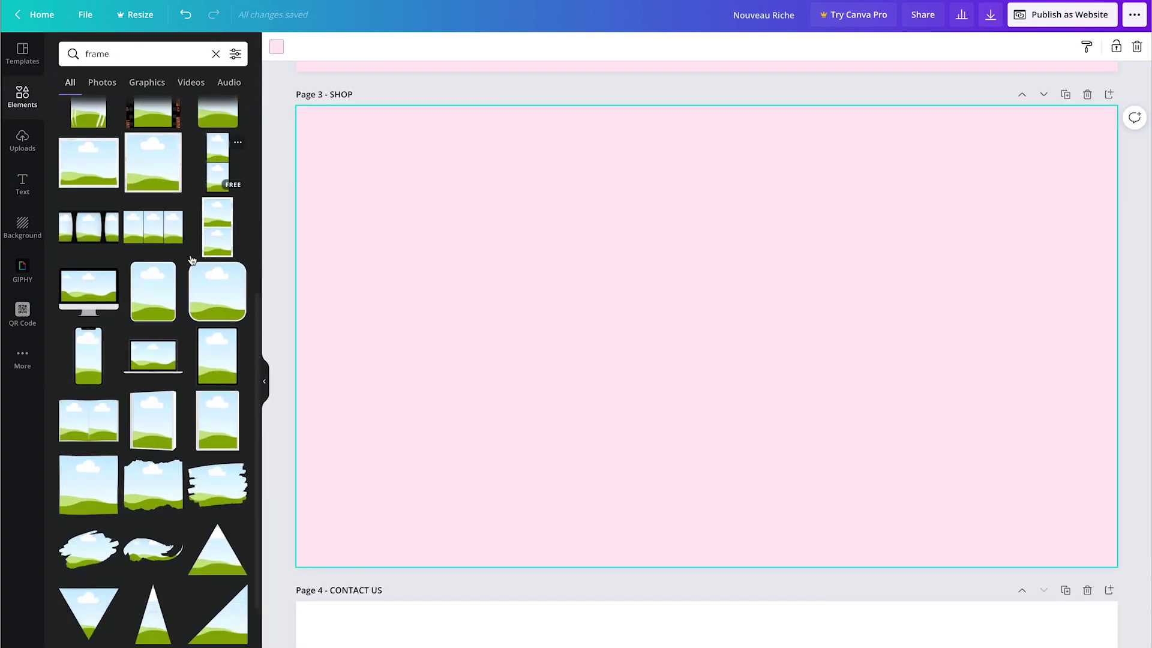
pyautogui.scroll(-6, 191, 260)
pyautogui.click(88, 321)
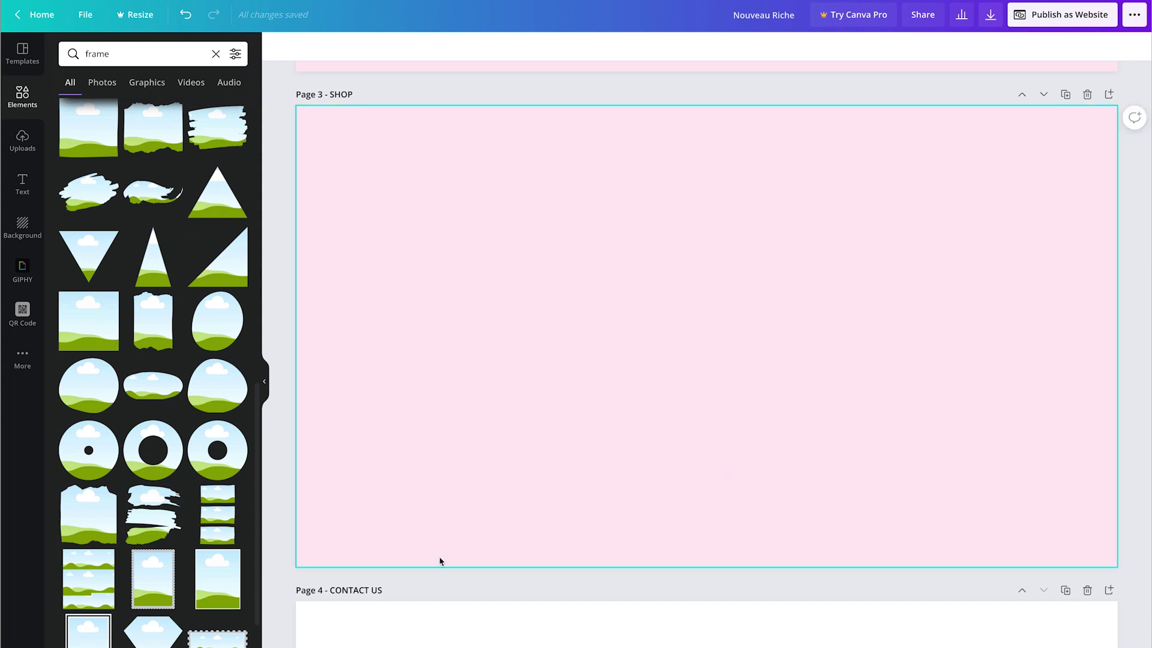
# Step: Give the frame a white border, shrink it and place it near the top-left corner
pyautogui.click(302, 48)
pyautogui.click(170, 144)
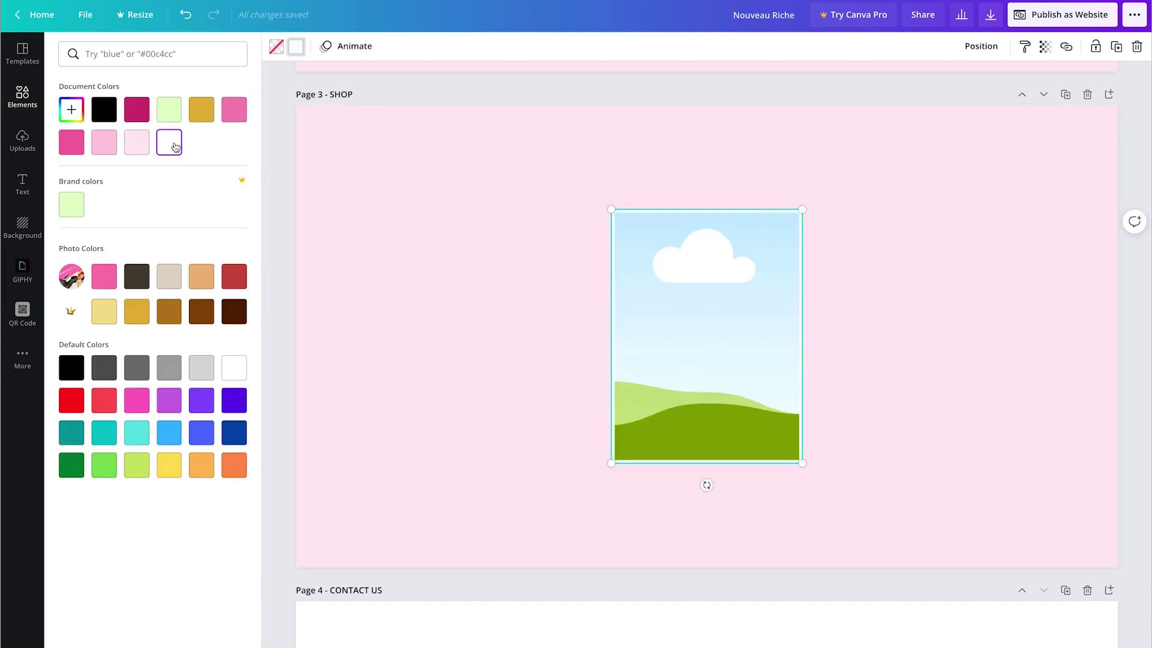
pyautogui.click(271, 48)
pyautogui.click(296, 48)
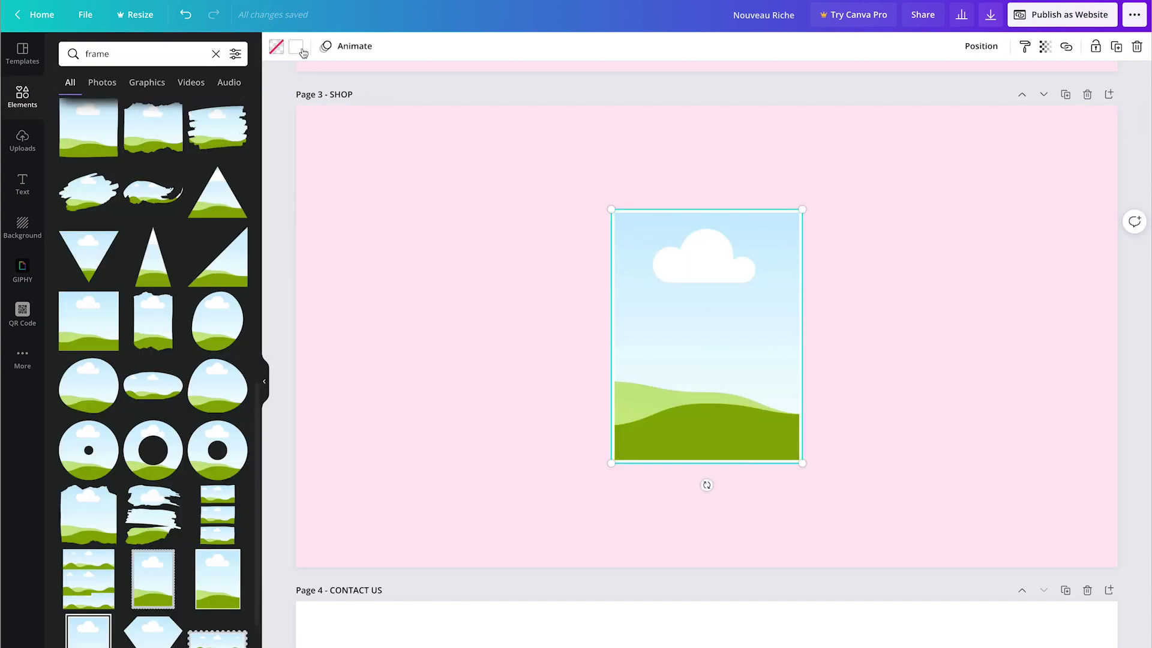
pyautogui.click(297, 47)
pyautogui.moveTo(742, 361); pyautogui.dragTo(457, 288)
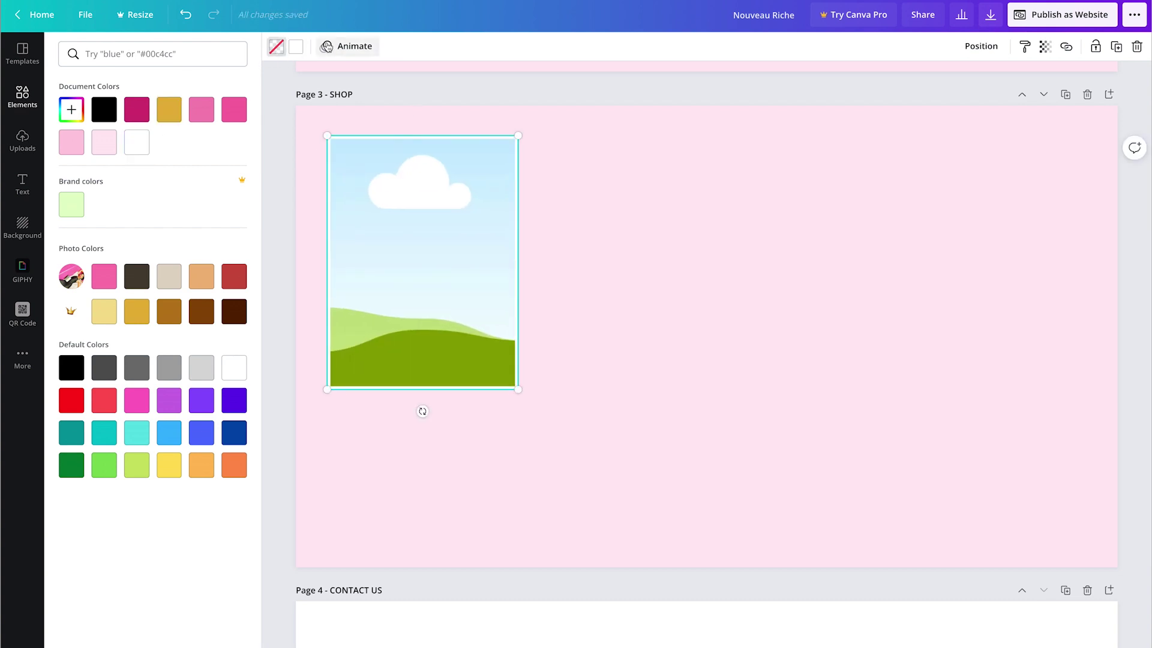
pyautogui.moveTo(520, 390); pyautogui.dragTo(497, 361)
pyautogui.moveTo(429, 326)
pyautogui.mouseDown()
pyautogui.moveTo(420, 318)
pyautogui.moveTo(440, 316)
pyautogui.mouseUp()
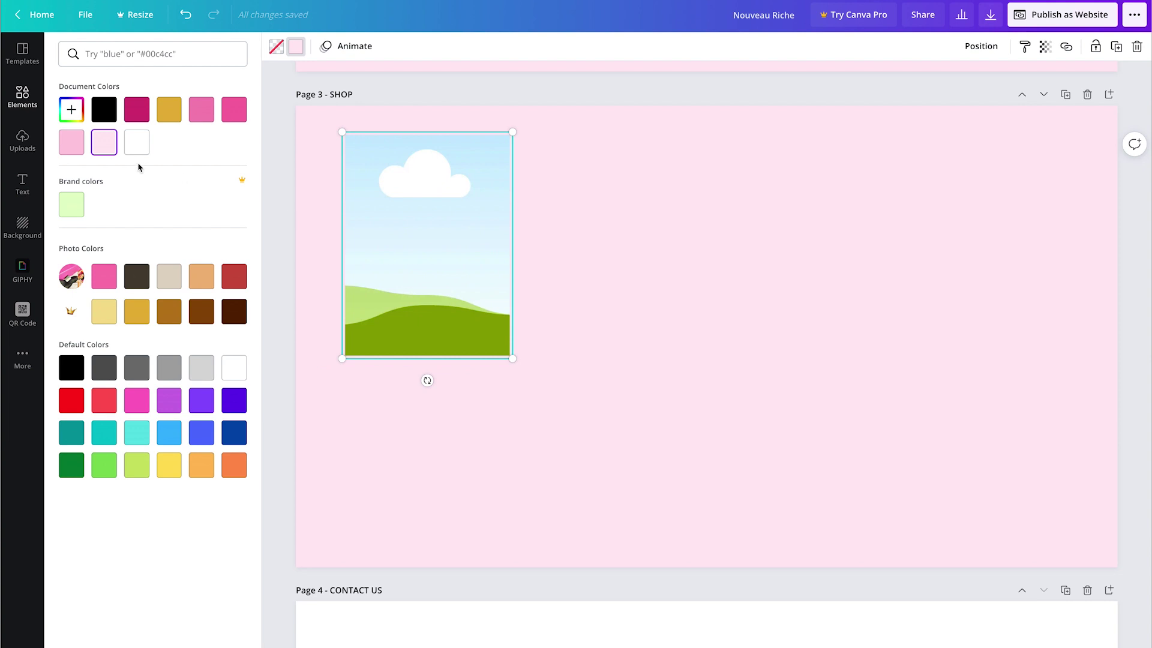
pyautogui.click(22, 183)
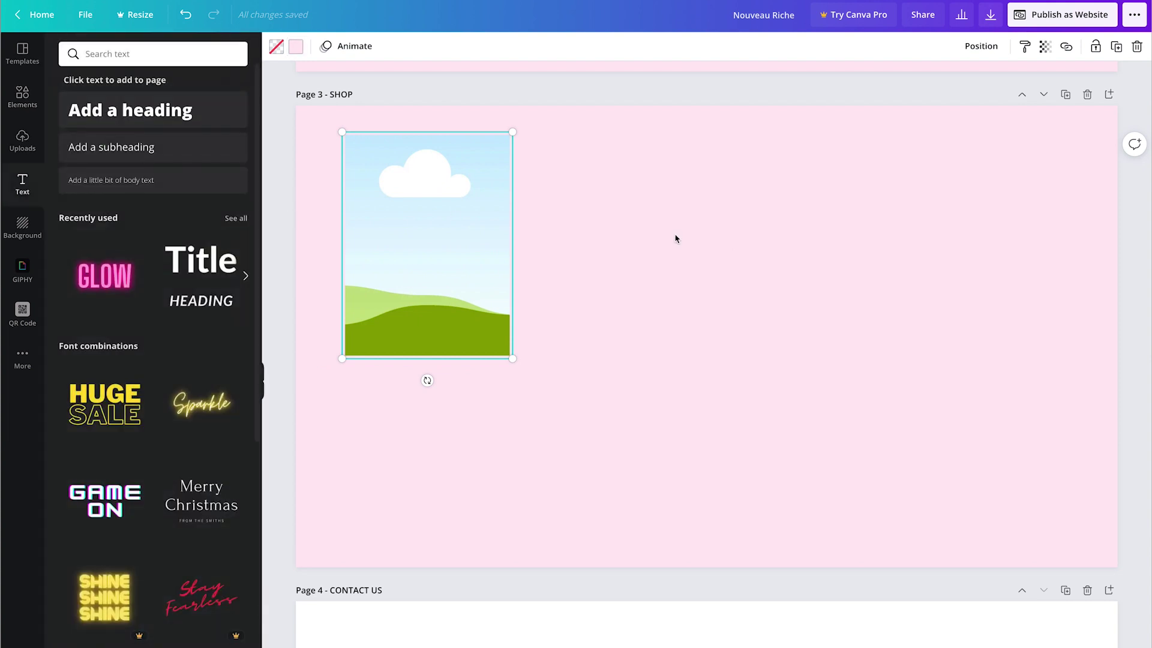
# Step: Replace the placeholder with three lines: 'Style #', 'Description' and '$0.00'
pyautogui.moveTo(134, 147); pyautogui.dragTo(427, 392)
pyautogui.doubleClick(485, 414)
pyautogui.hotkey('ctrl', 'a')
pyautogui.press('BackSpace')
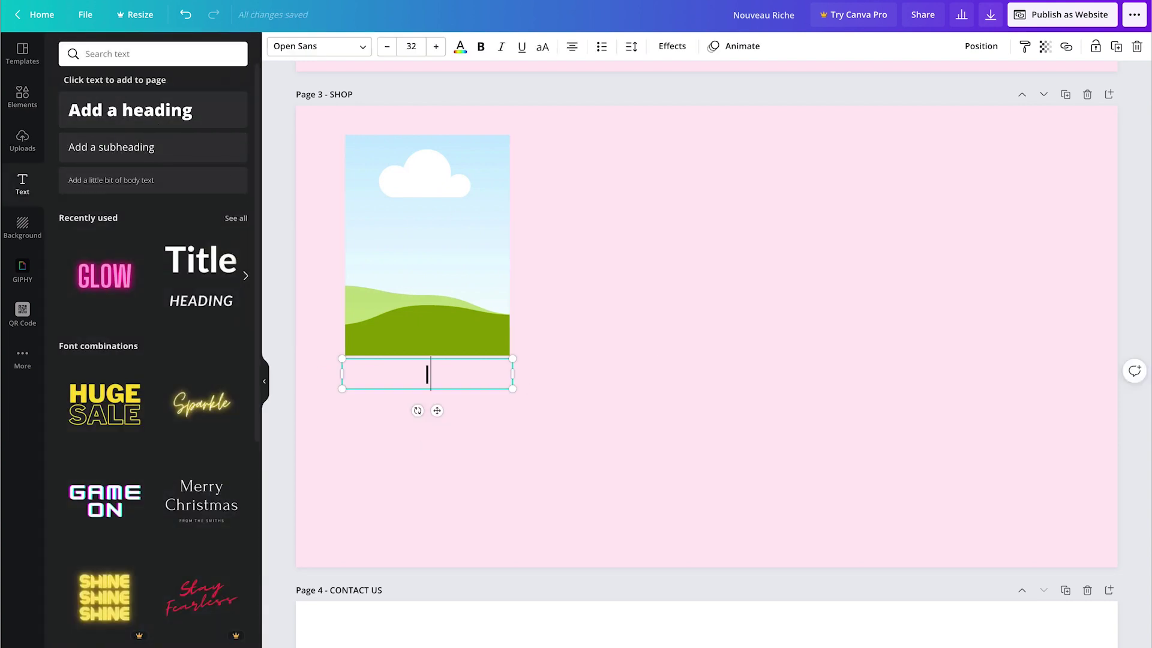
pyautogui.write('Style #')
pyautogui.press('Return')
pyautogui.write('Des')
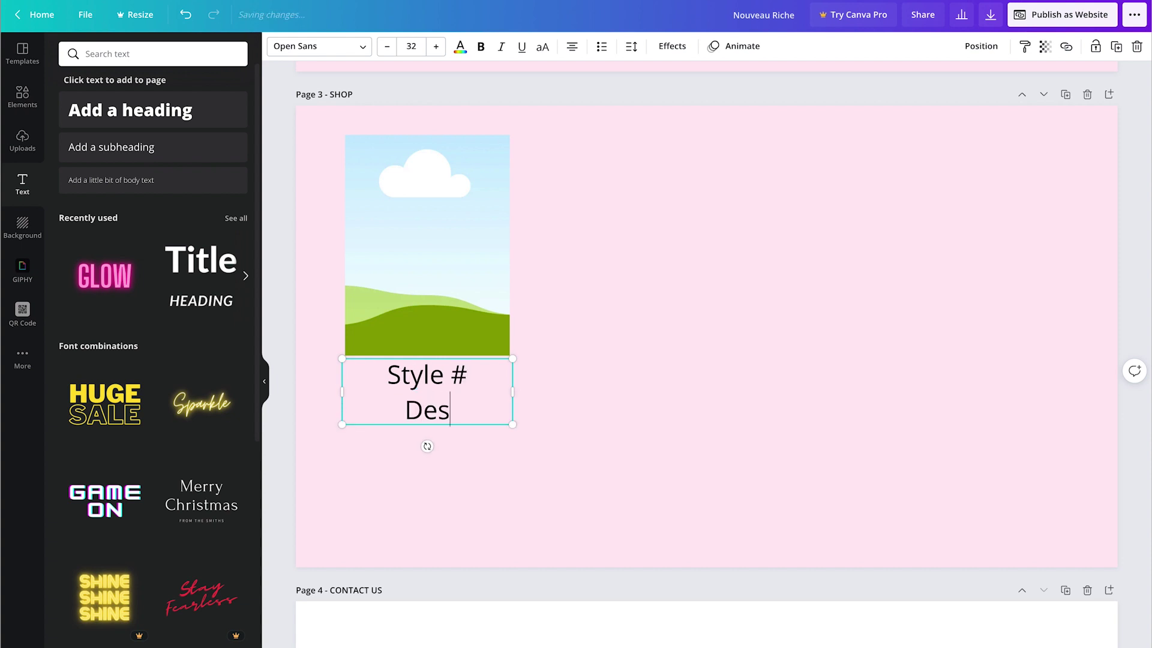
pyautogui.write('cription')
pyautogui.press('Return')
pyautogui.write('$')
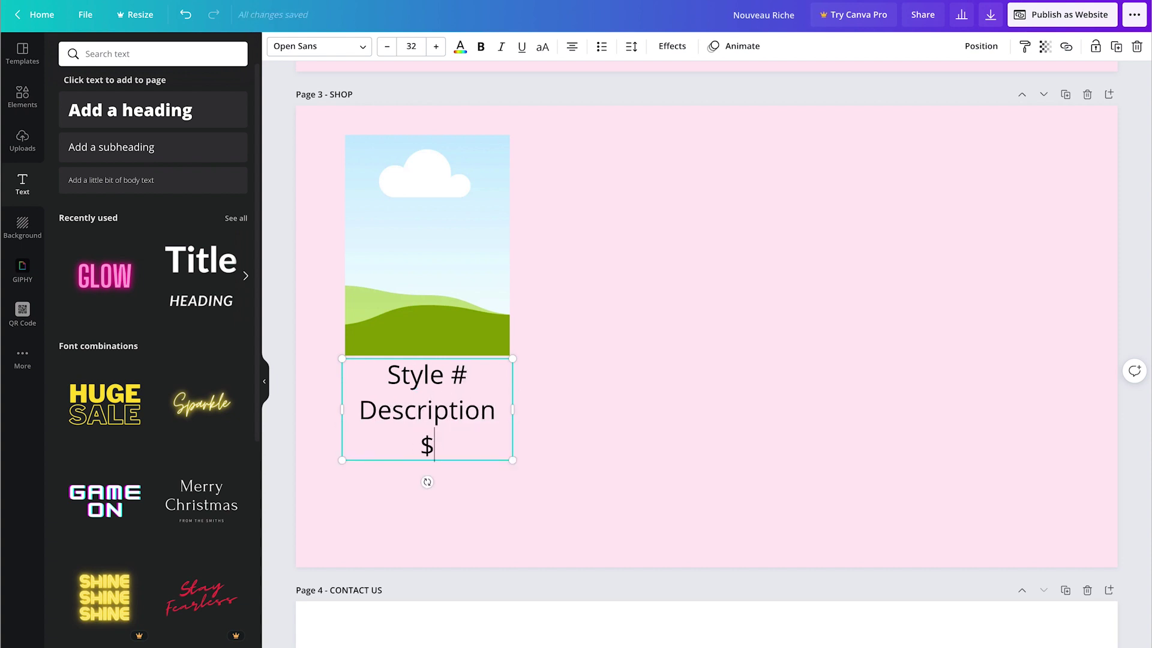
pyautogui.write('0.00')
# Step: Reduce the font size of the Description and $0.00 lines by two steps each
pyautogui.moveTo(495, 410); pyautogui.dragTo(358, 410)
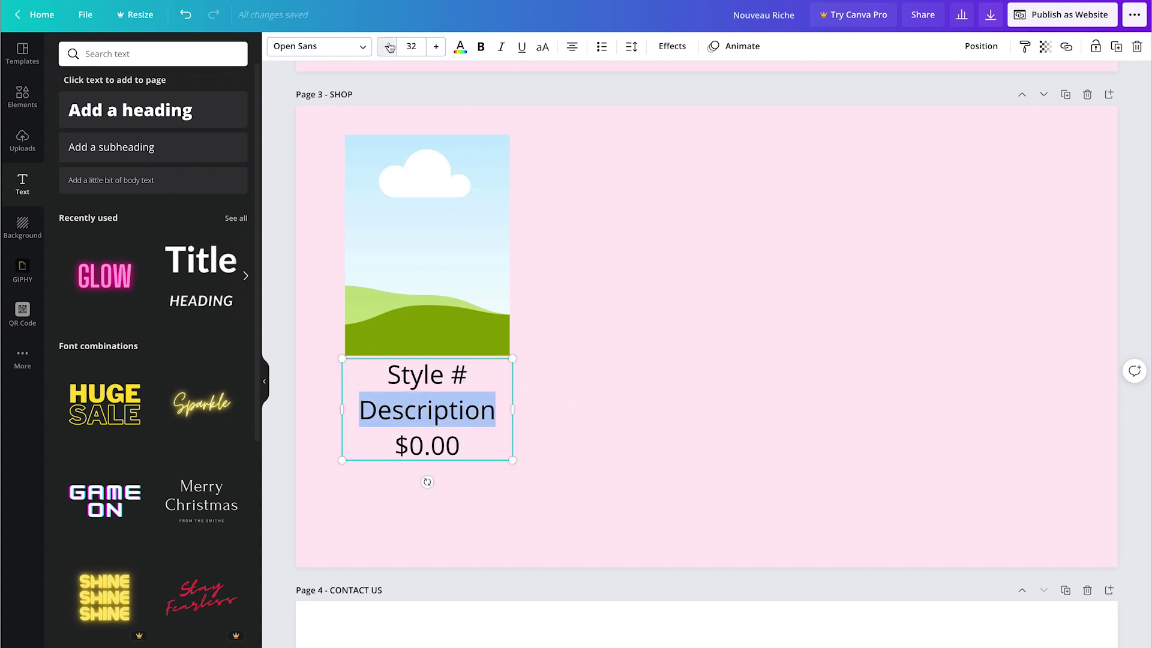
pyautogui.click(387, 47)
pyautogui.click(387, 47)
pyautogui.moveTo(459, 433); pyautogui.dragTo(391, 433)
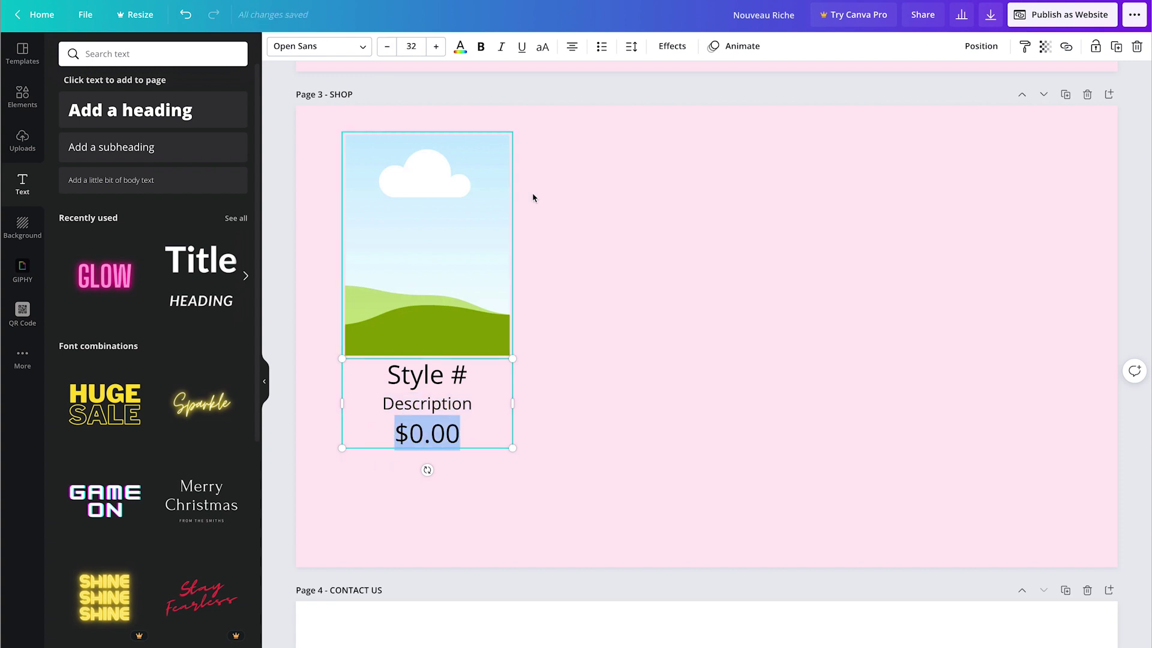
pyautogui.click(387, 46)
pyautogui.click(387, 47)
pyautogui.click(318, 249)
# Step: Copy the picture-and-text card into a row of four and center the row on the page
pyautogui.moveTo(318, 249); pyautogui.dragTo(516, 447)
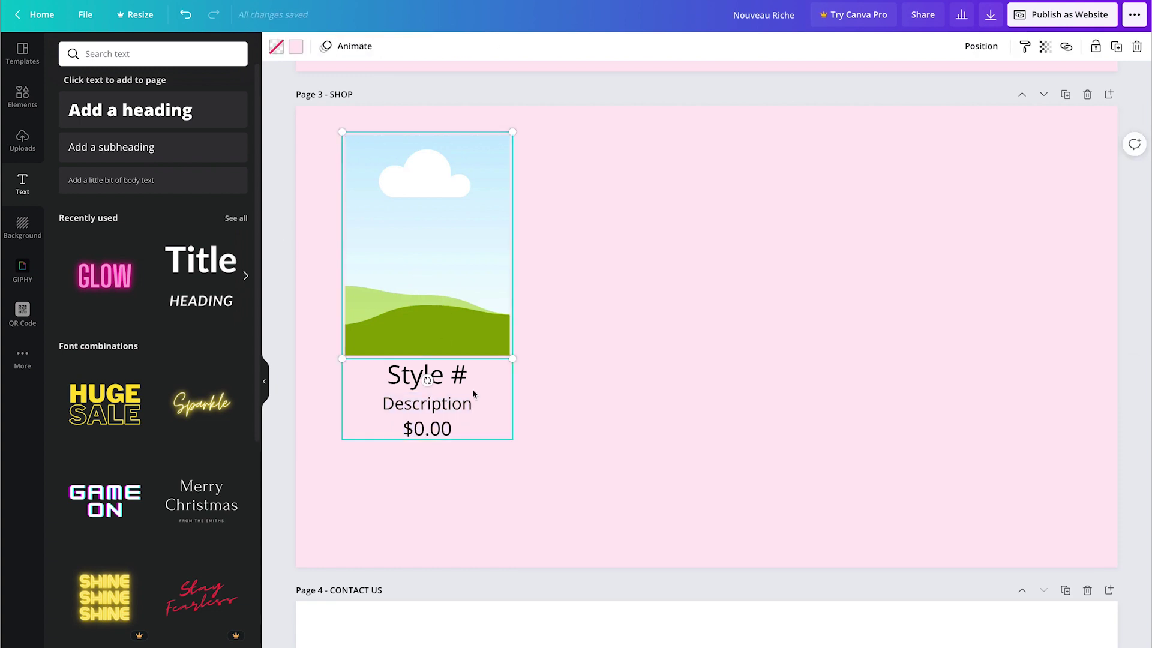
pyautogui.moveTo(431, 224); pyautogui.dragTo(838, 229)
pyautogui.hotkey('ctrl', 'v')
pyautogui.hotkey('ctrl', 'v')
pyautogui.moveTo(442, 247); pyautogui.dragTo(1017, 235)
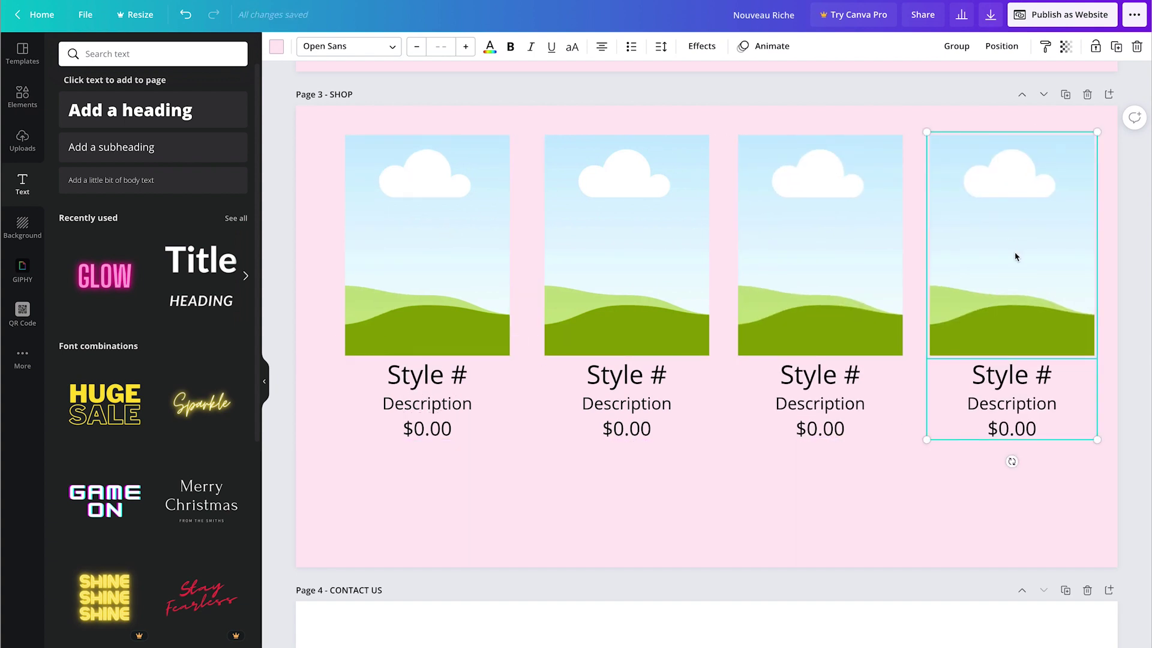
pyautogui.keyDown('shift'); pyautogui.click(815, 396); pyautogui.keyUp('shift')
pyautogui.keyDown('shift'); pyautogui.click(604, 287); pyautogui.keyUp('shift')
pyautogui.keyDown('shift'); pyautogui.click(442, 320); pyautogui.keyUp('shift')
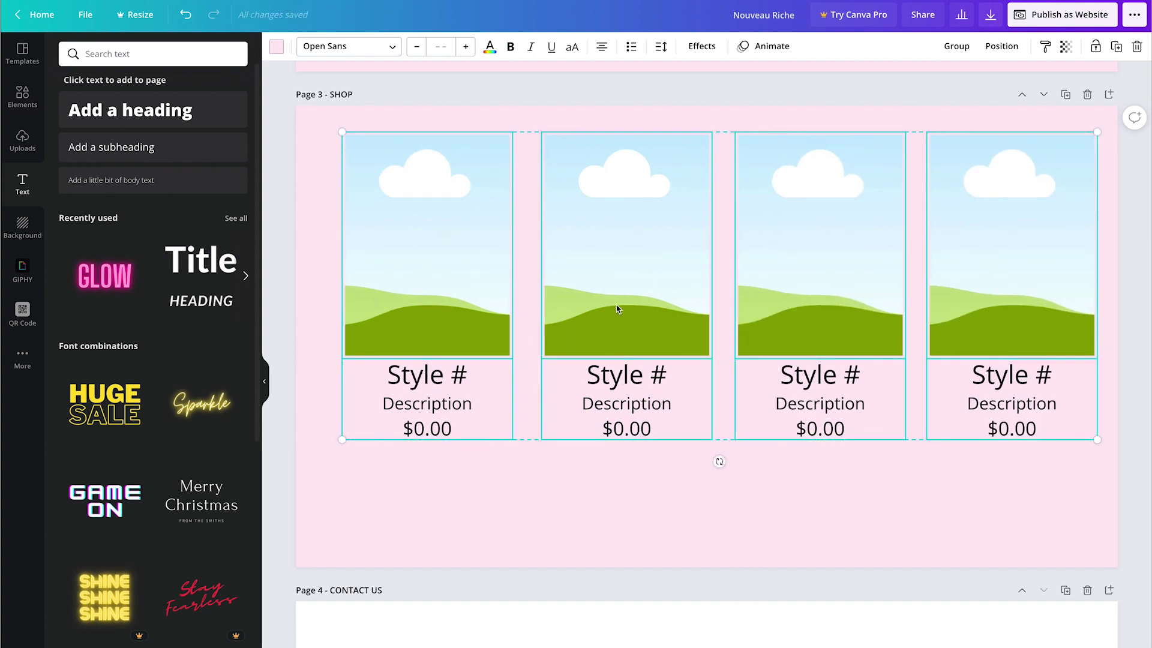
pyautogui.moveTo(617, 308)
pyautogui.mouseDown()
pyautogui.moveTo(607, 308)
pyautogui.moveTo(606, 326)
pyautogui.mouseUp()
pyautogui.click(704, 478)
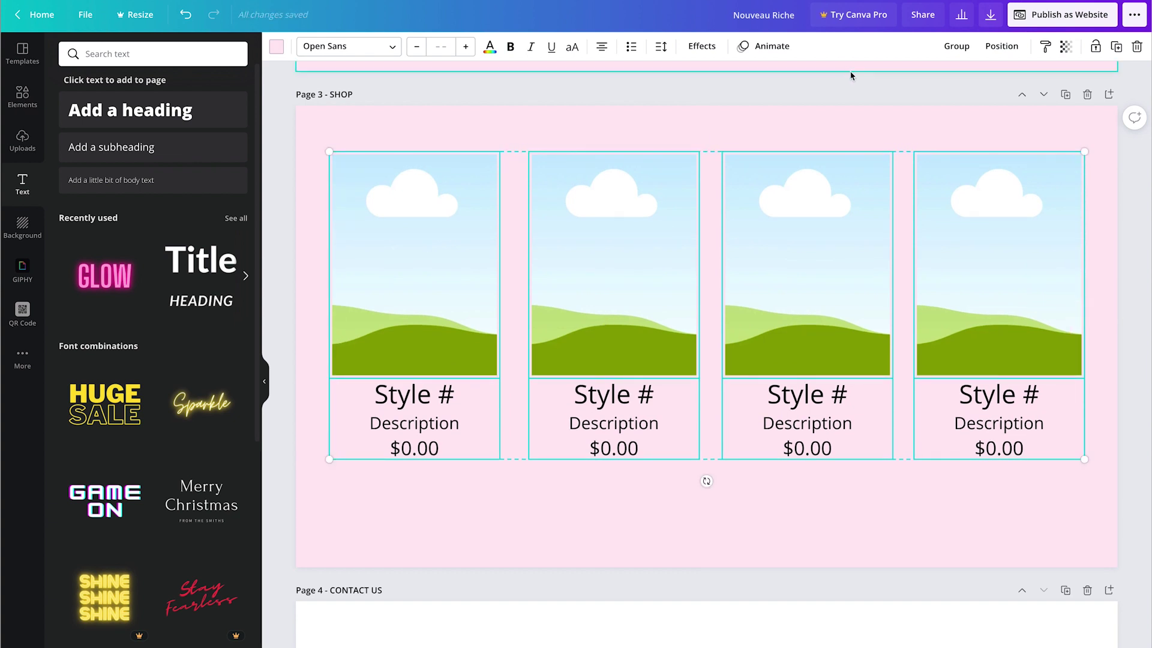
pyautogui.scroll(-1, 866, 93)
pyautogui.scroll(1, 865, 93)
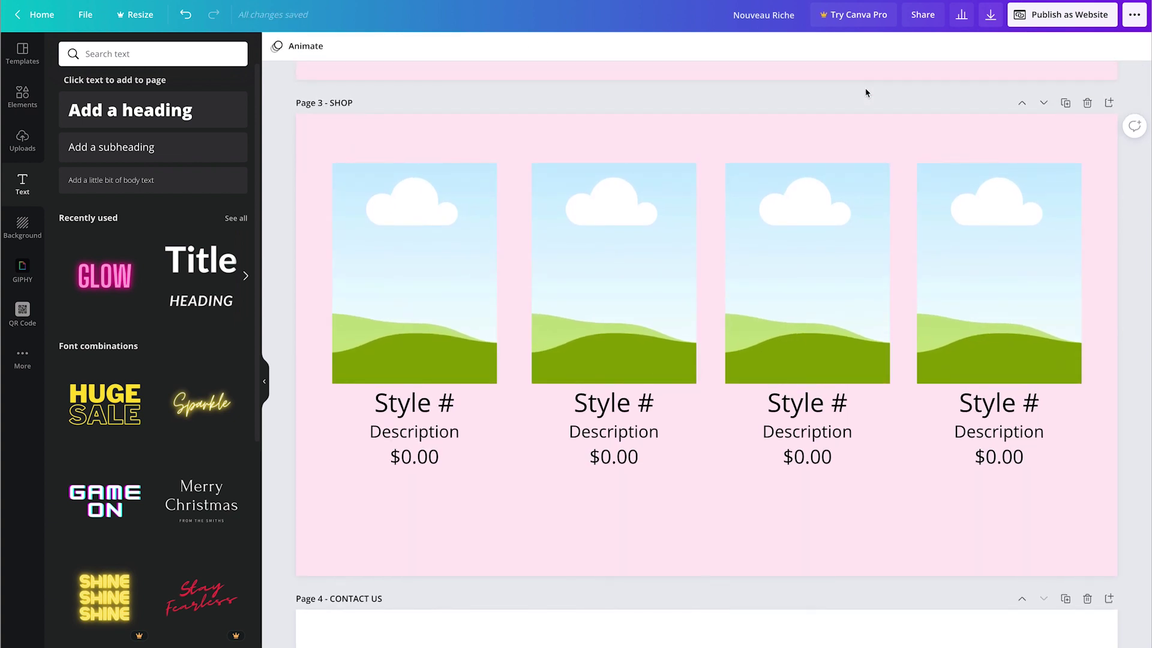
# Step: Number the card headings Style 1 through Style 4
pyautogui.doubleClick(445, 403)
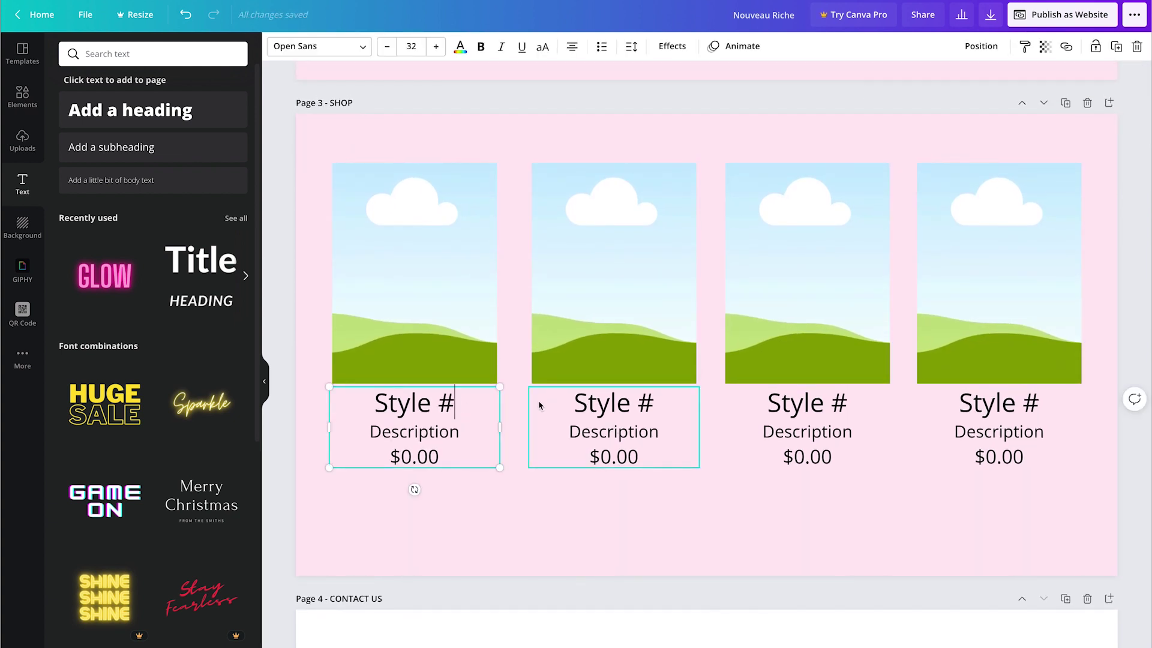
pyautogui.write('1')
pyautogui.doubleClick(653, 401)
pyautogui.write('2')
pyautogui.click(844, 407)
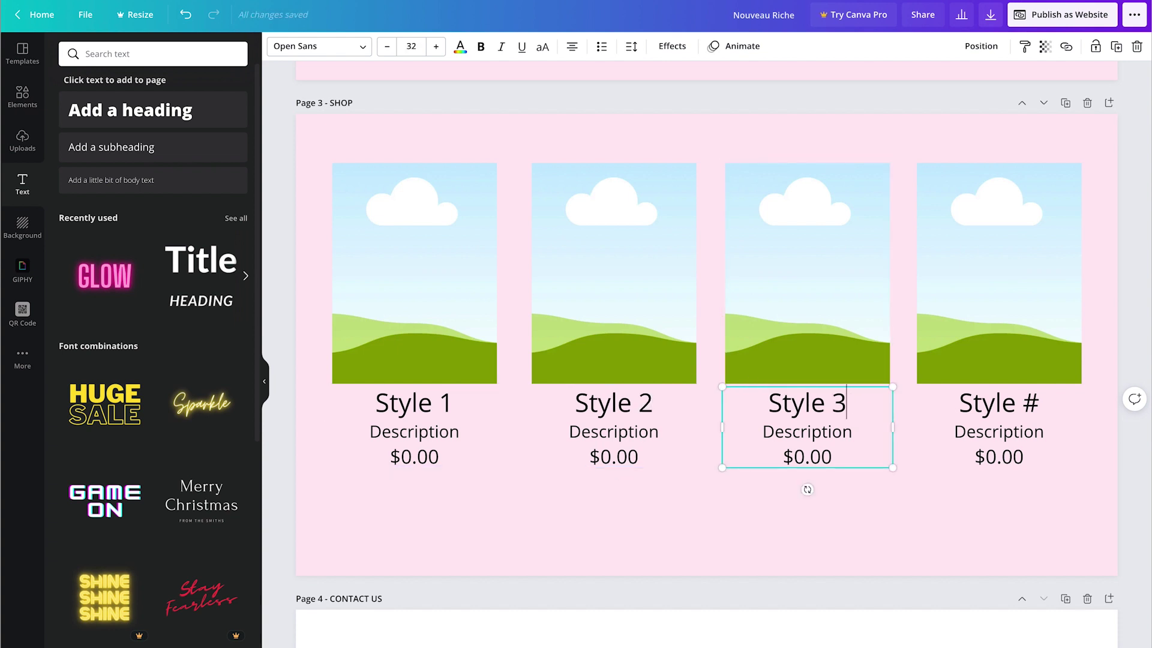
pyautogui.doubleClick(1036, 403)
pyautogui.write('4')
pyautogui.click(390, 483)
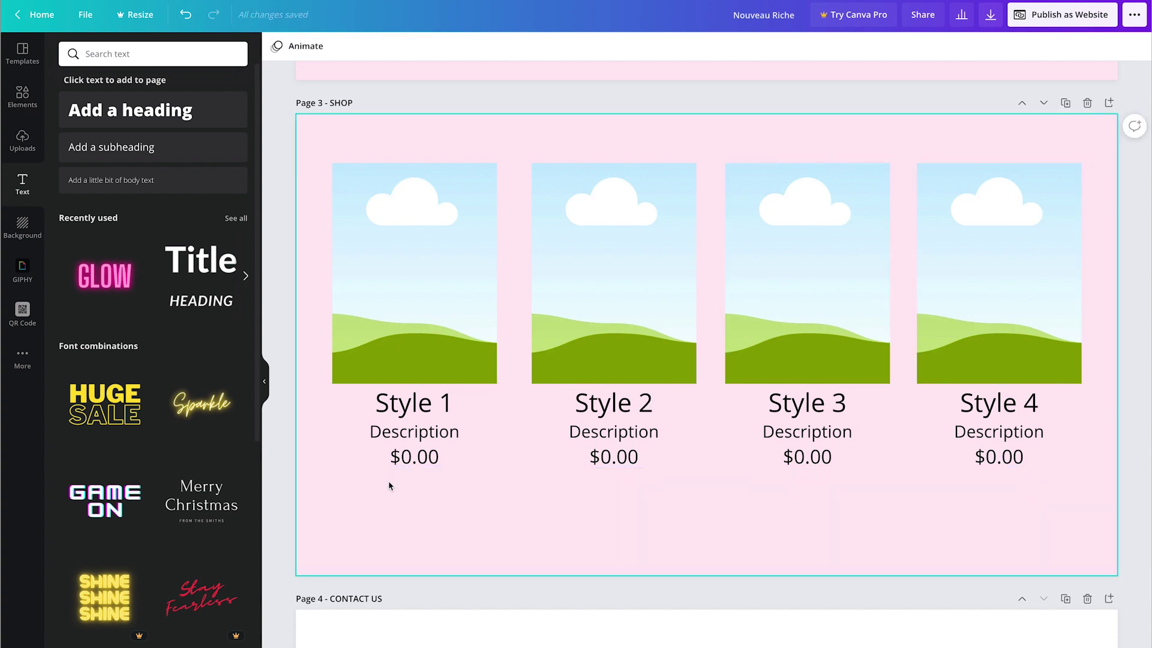
# Step: Fill the first card's picture placeholder with a light pink colour
pyautogui.scroll(1, 414, 288)
pyautogui.click(413, 288)
pyautogui.click(22, 141)
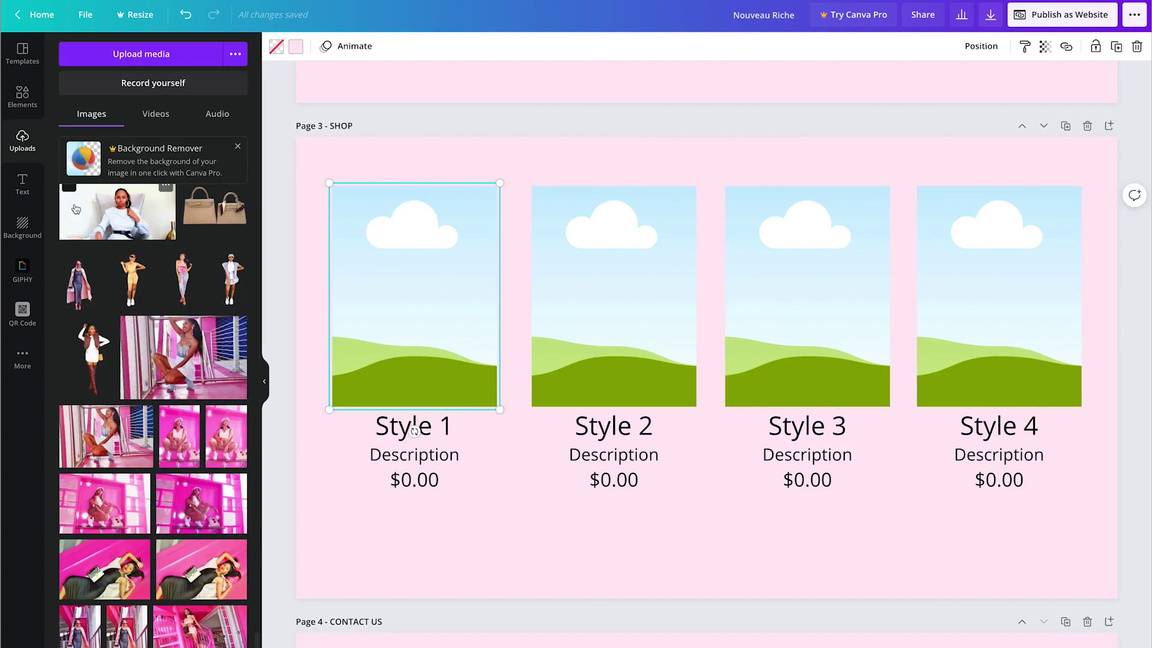
pyautogui.click(296, 48)
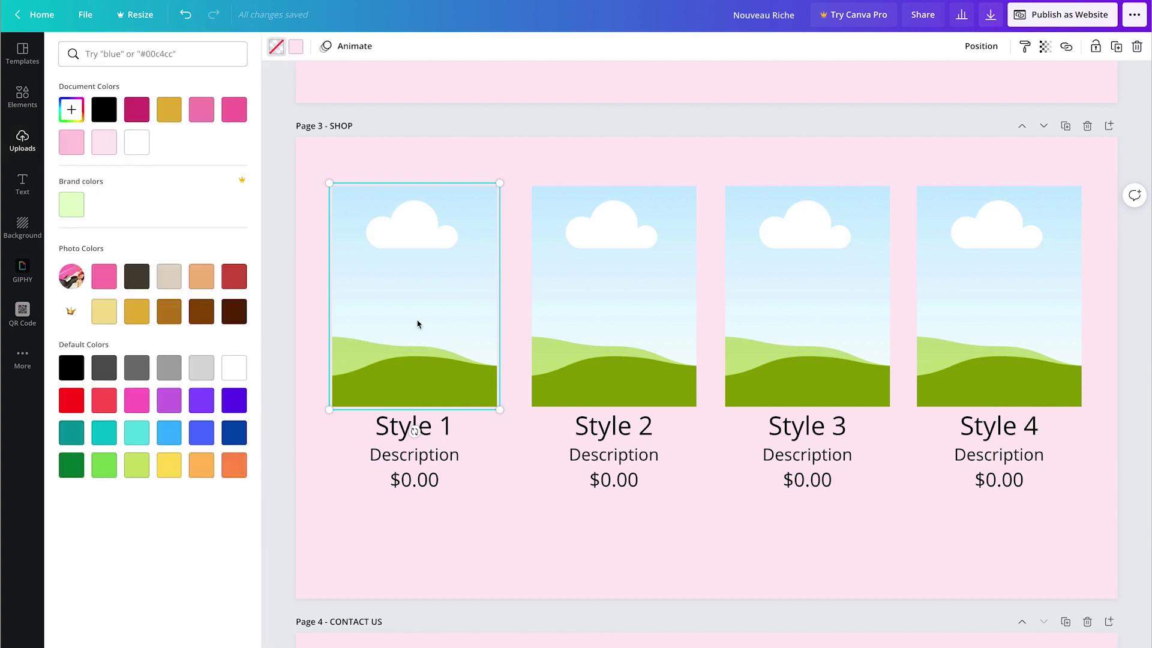
pyautogui.click(234, 110)
pyautogui.click(198, 117)
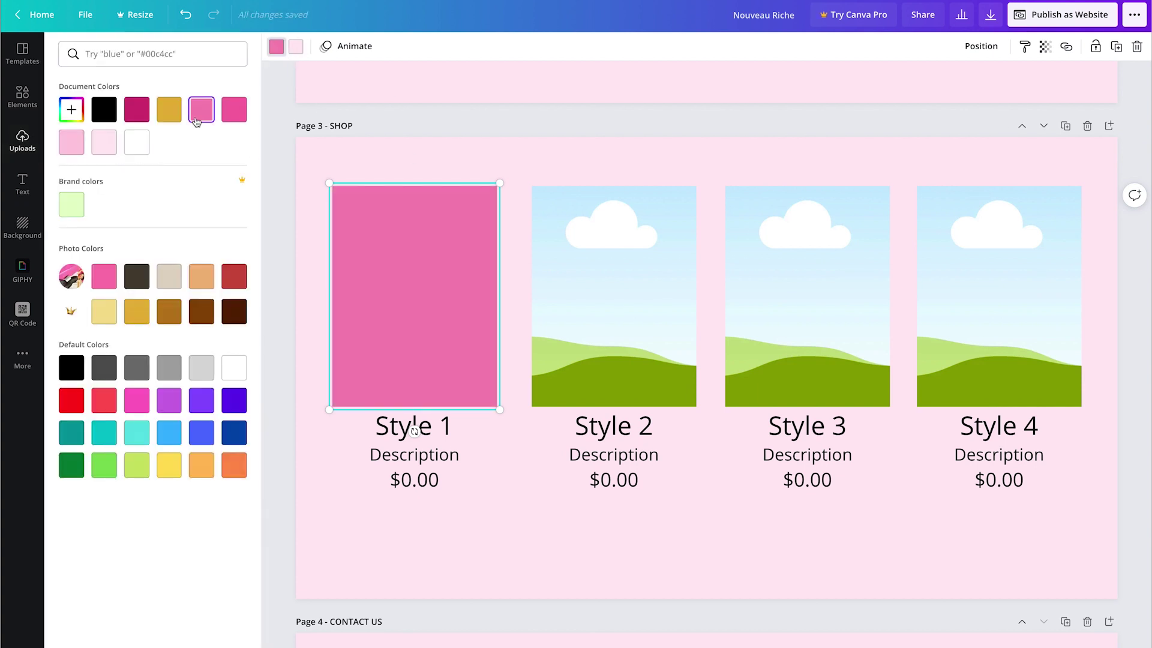
# Step: Add the white-outfit model photo, then crop and resize it to fit the first card
pyautogui.click(24, 138)
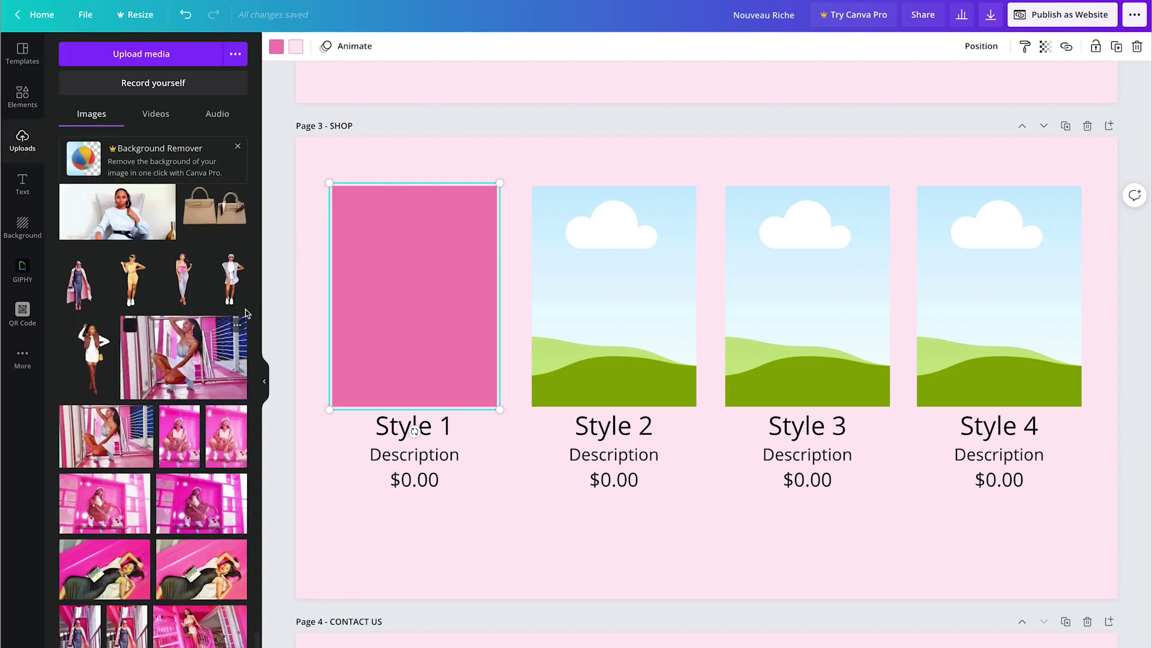
pyautogui.click(231, 279)
pyautogui.moveTo(592, 366); pyautogui.dragTo(679, 366)
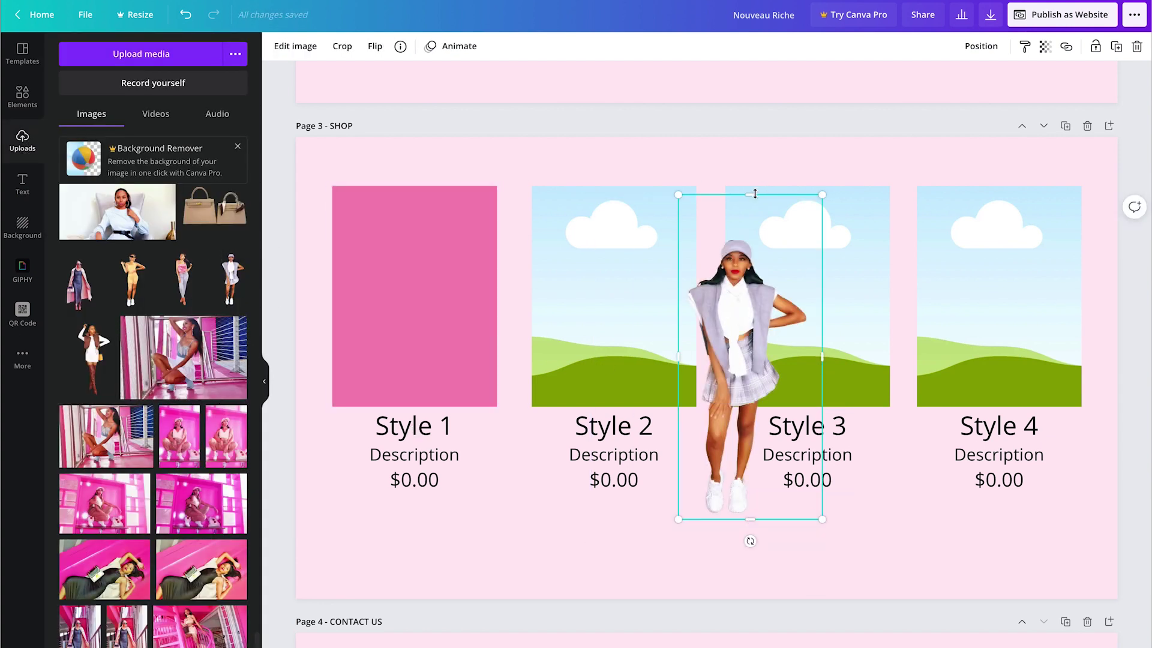
pyautogui.moveTo(754, 194); pyautogui.dragTo(754, 234)
pyautogui.moveTo(821, 376); pyautogui.dragTo(815, 377)
pyautogui.moveTo(815, 519); pyautogui.dragTo(799, 491)
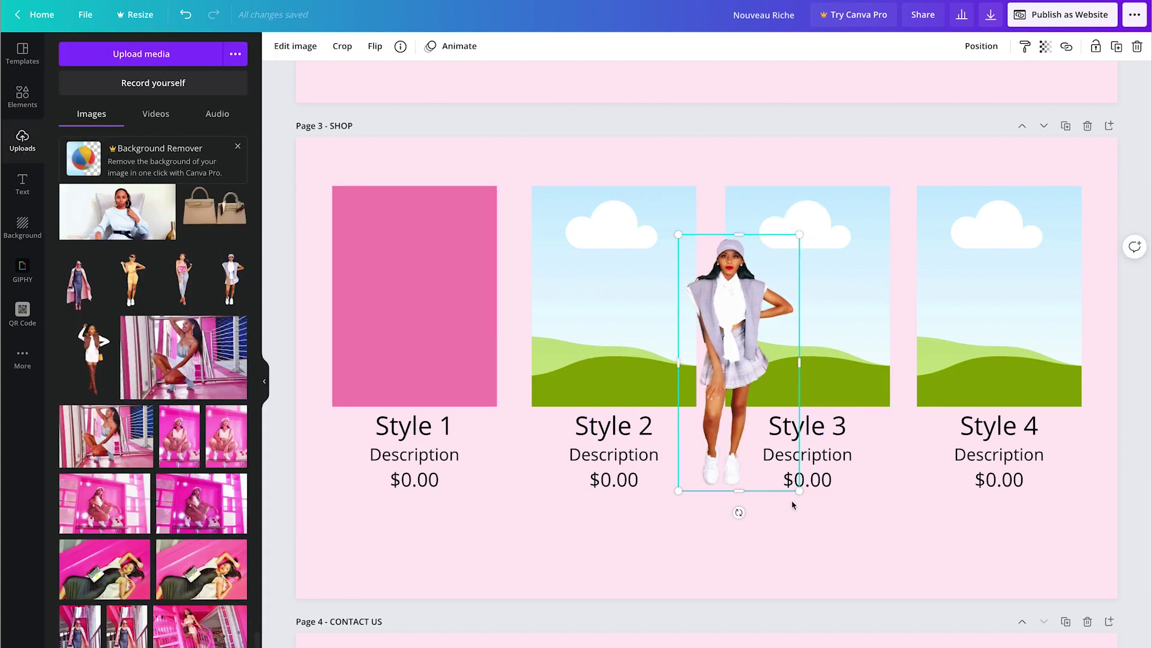
pyautogui.hotkey('shift', 'Left')
pyautogui.hotkey('shift', 'Left')
pyautogui.hotkey('shift', 'Left')
pyautogui.hotkey('shift', 'Left')
pyautogui.hotkey('shift', 'Left')
pyautogui.hotkey('shift', 'Left')
pyautogui.hotkey('shift', 'Left')
pyautogui.hotkey('shift', 'Left')
pyautogui.hotkey('shift', 'Left')
pyautogui.hotkey('shift', 'Left')
pyautogui.hotkey('shift', 'Left')
pyautogui.hotkey('shift', 'Left')
pyautogui.hotkey('shift', 'Left')
pyautogui.hotkey('shift', 'Left')
pyautogui.hotkey('shift', 'Left')
pyautogui.hotkey('shift', 'Left')
pyautogui.hotkey('shift', 'Left')
pyautogui.hotkey('shift', 'Left')
pyautogui.hotkey('shift', 'Left')
pyautogui.hotkey('shift', 'Left')
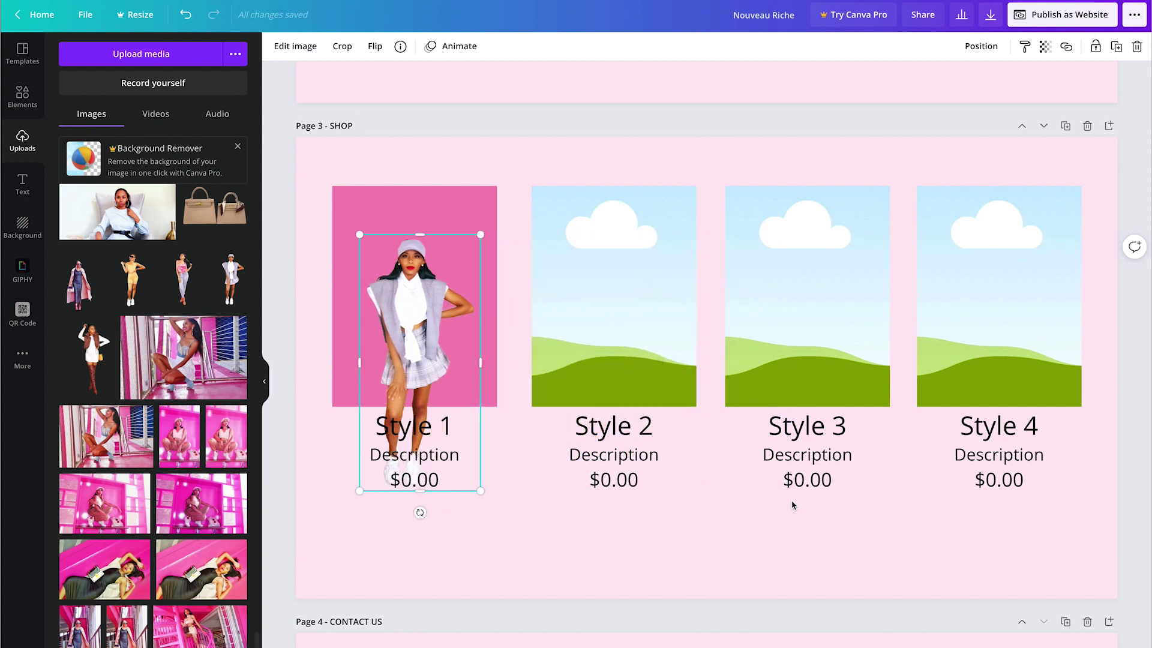
pyautogui.hotkey('shift', 'Up')
pyautogui.hotkey('shift', 'Up')
pyautogui.hotkey('shift', 'Up')
pyautogui.hotkey('shift', 'Up')
pyautogui.hotkey('shift', 'Up')
pyautogui.hotkey('shift', 'Up')
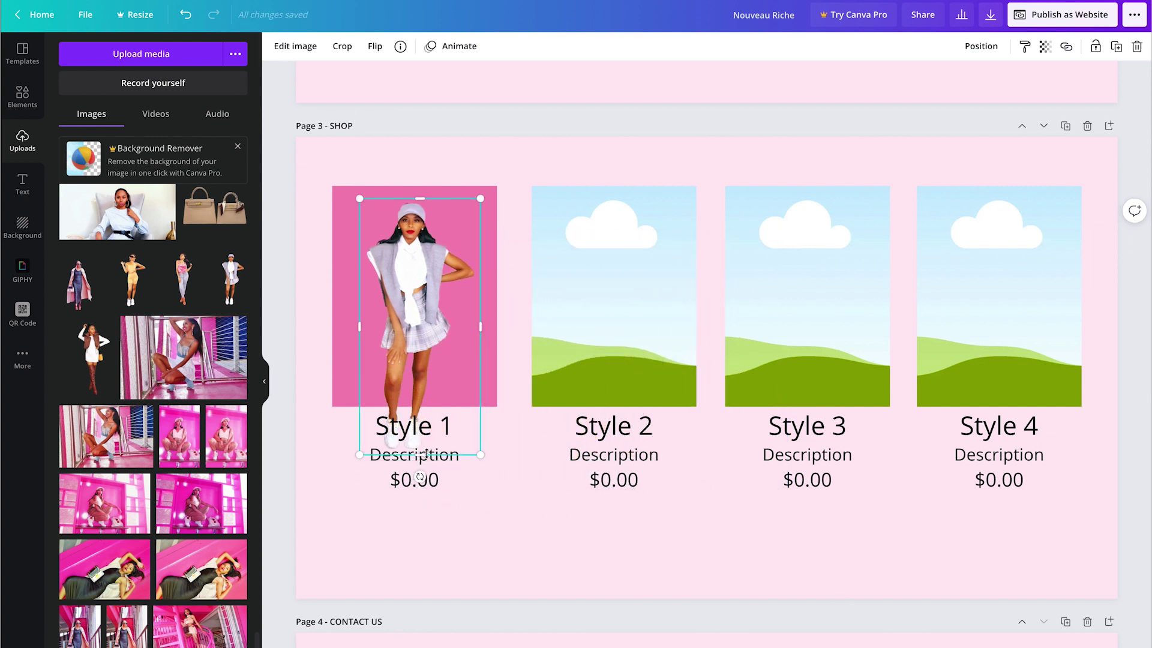
pyautogui.moveTo(426, 454); pyautogui.dragTo(452, 415)
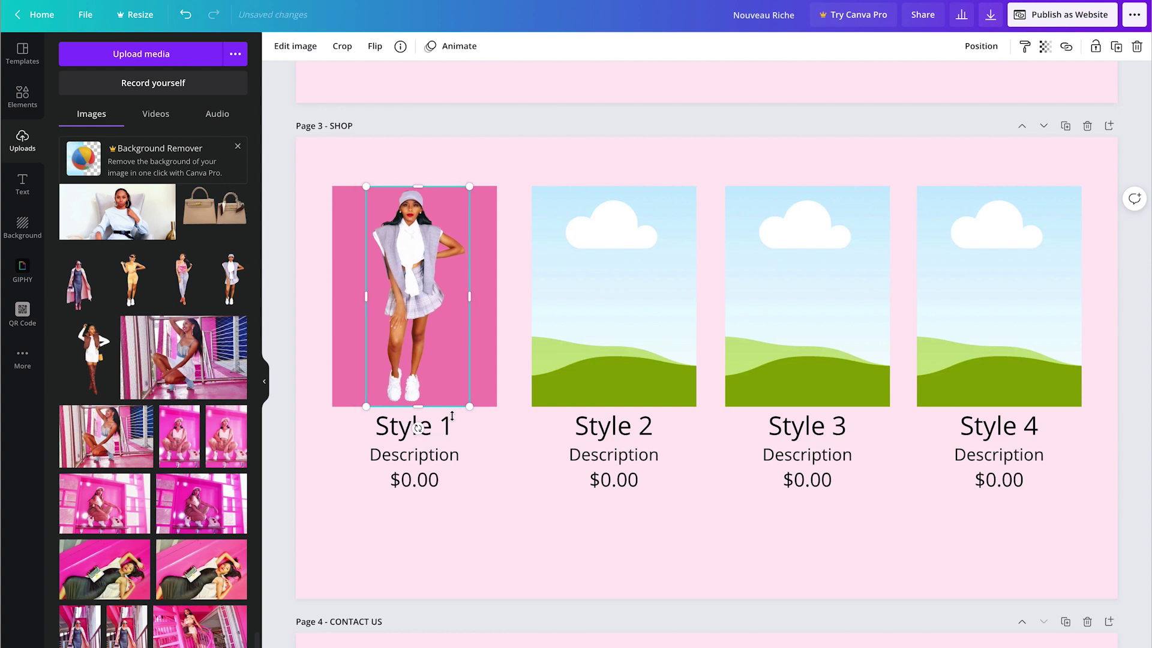
pyautogui.click(583, 565)
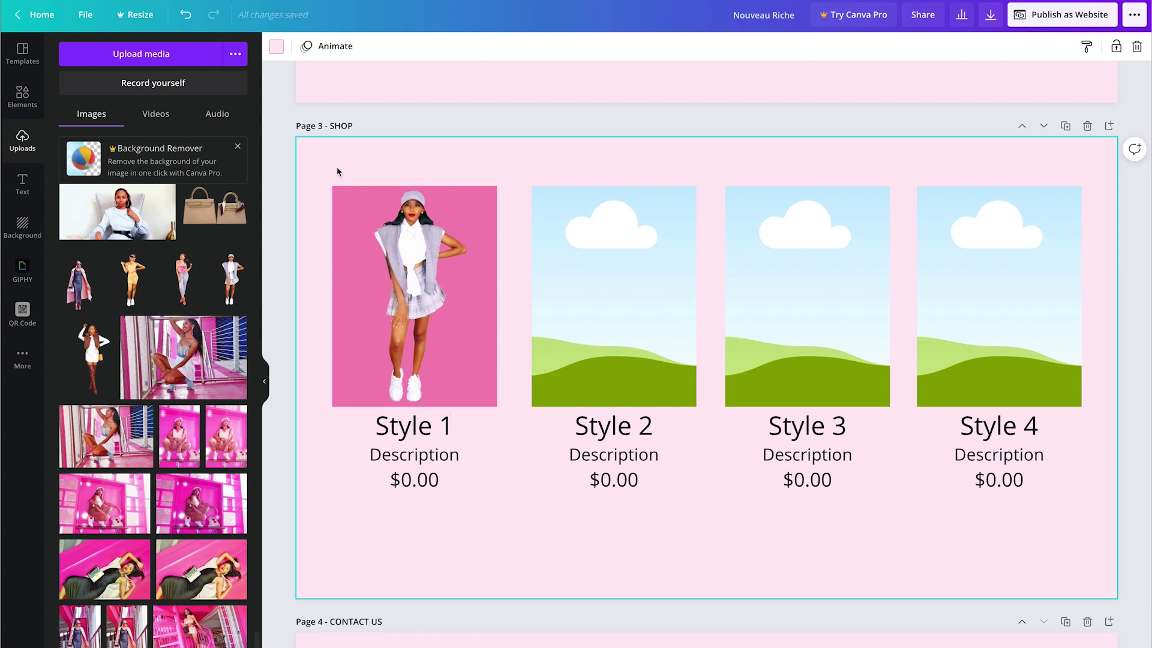
# Step: Make card 1's background and the Style 2–4 frames white, then add the brown-vest photo
pyautogui.click(337, 189)
pyautogui.click(276, 46)
pyautogui.click(141, 148)
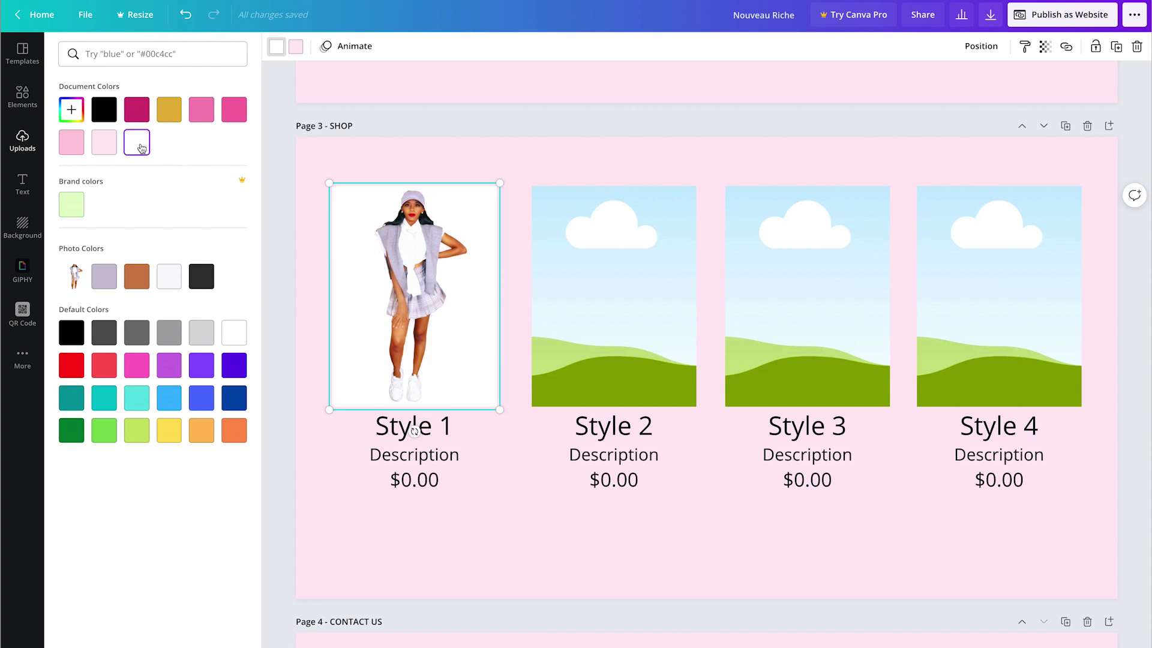
pyautogui.click(602, 236)
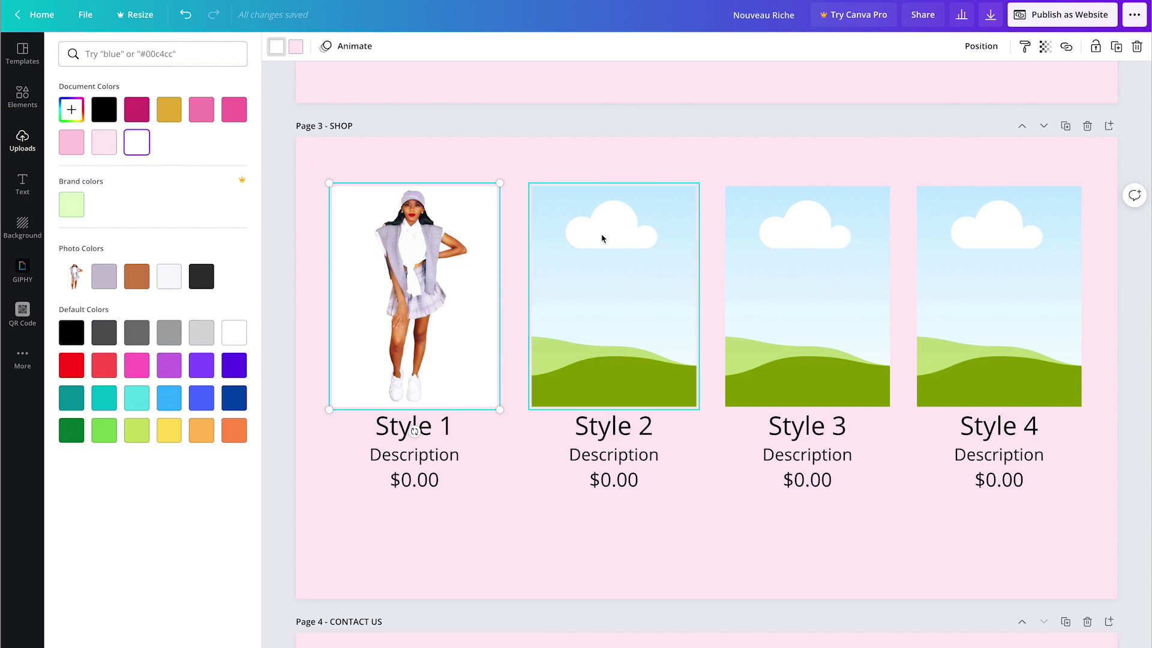
pyautogui.click(277, 46)
pyautogui.click(139, 139)
pyautogui.click(817, 244)
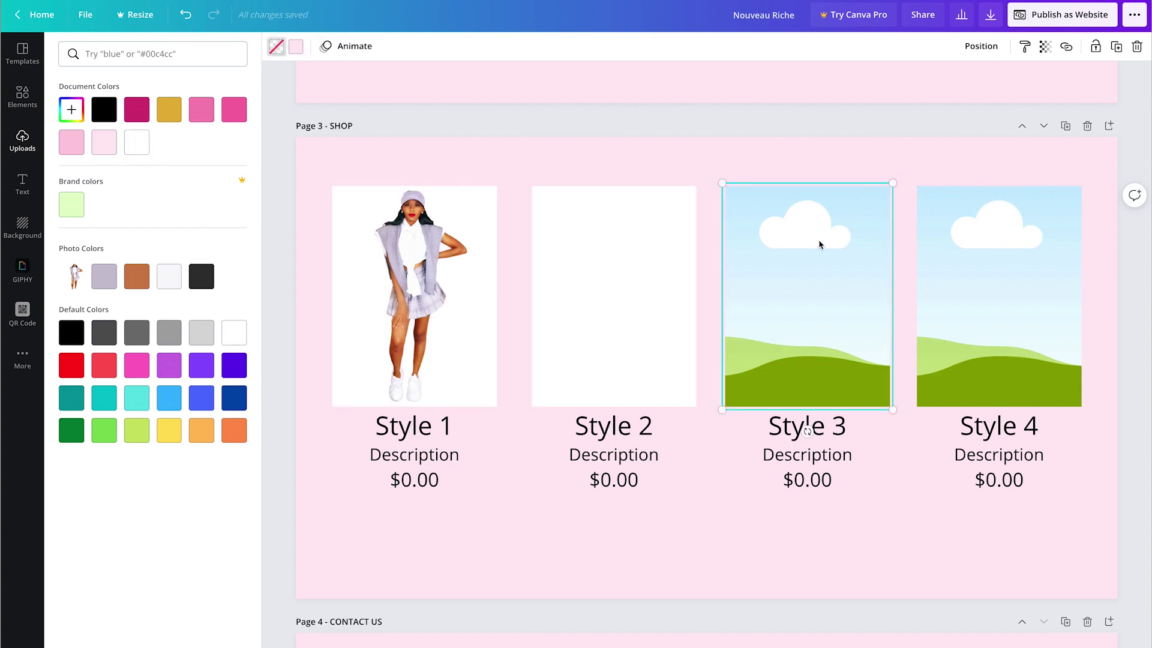
pyautogui.click(277, 46)
pyautogui.click(138, 144)
pyautogui.click(999, 245)
pyautogui.click(136, 142)
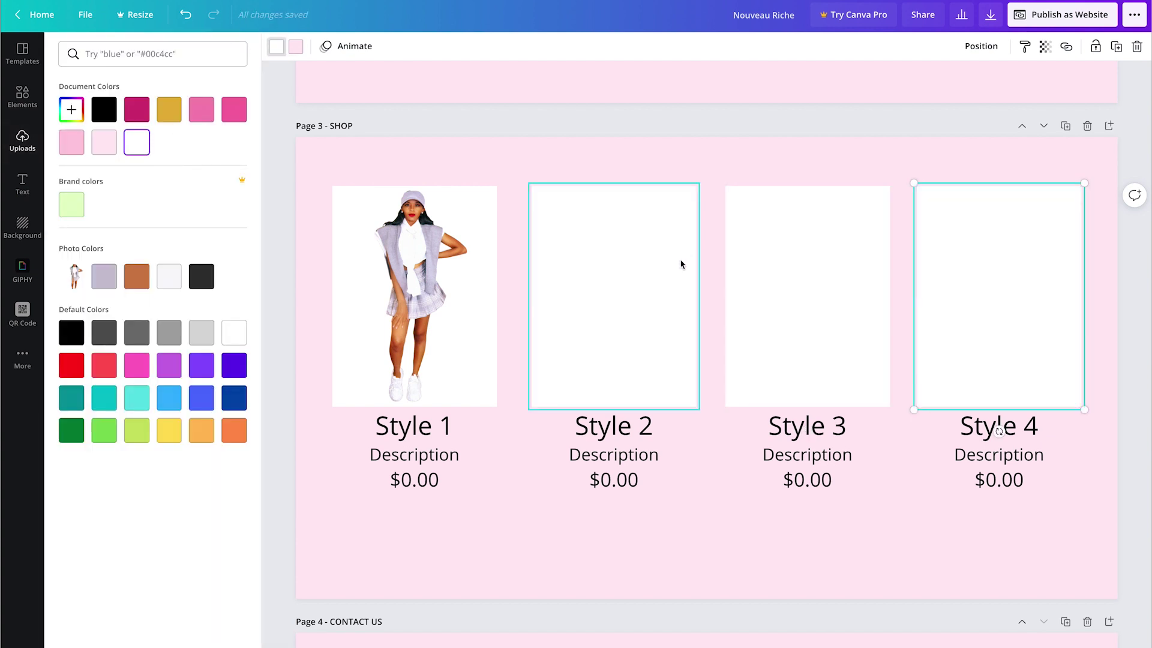
pyautogui.click(22, 140)
pyautogui.click(92, 357)
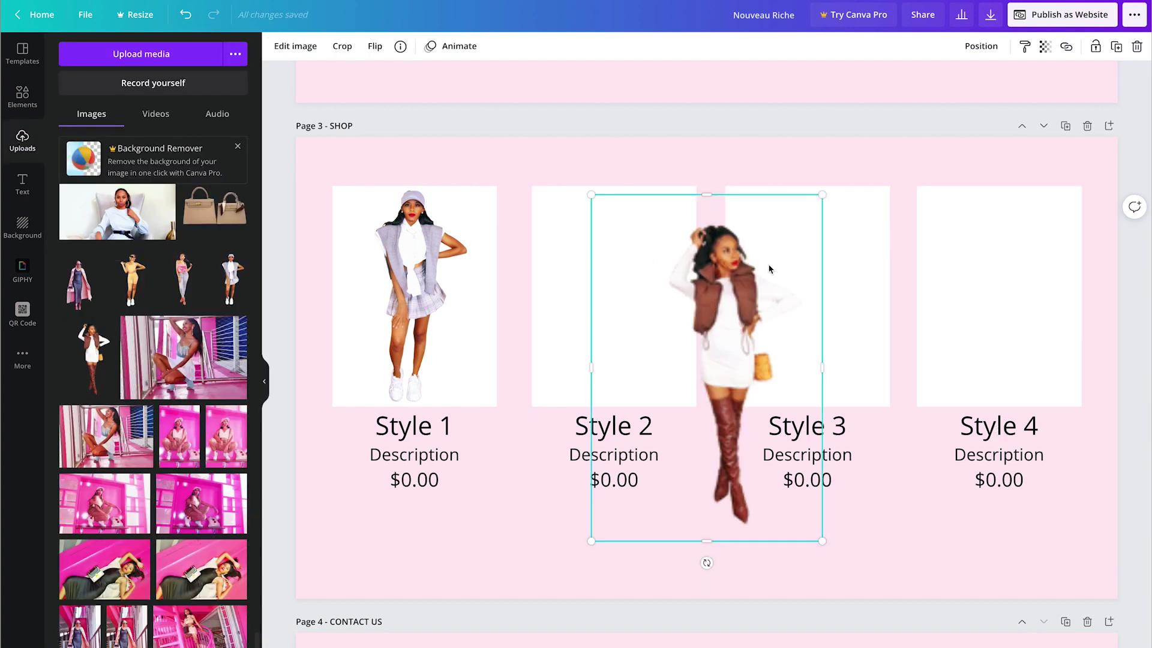
# Step: Crop and resize the brown-vest photo to sit on the Style 2 card
pyautogui.moveTo(707, 193); pyautogui.dragTo(707, 221)
pyautogui.moveTo(707, 540); pyautogui.dragTo(707, 528)
pyautogui.moveTo(591, 373); pyautogui.dragTo(667, 374)
pyautogui.moveTo(822, 374); pyautogui.dragTo(806, 374)
pyautogui.moveTo(807, 528); pyautogui.dragTo(773, 471)
pyautogui.hotkey('shift', 'Left')
pyautogui.hotkey('shift', 'Left')
pyautogui.hotkey('shift', 'Left')
pyautogui.hotkey('shift', 'Left')
pyautogui.hotkey('shift', 'Left')
pyautogui.hotkey('shift', 'Left')
pyautogui.hotkey('shift', 'Left')
pyautogui.hotkey('shift', 'Left')
pyautogui.hotkey('shift', 'Left')
pyautogui.hotkey('shift', 'Left')
pyautogui.hotkey('shift', 'Left')
pyautogui.hotkey('shift', 'Left')
pyautogui.hotkey('shift', 'Left')
pyautogui.hotkey('shift', 'Left')
pyautogui.hotkey('shift', 'Left')
pyautogui.hotkey('shift', 'Left')
pyautogui.hotkey('shift', 'Left')
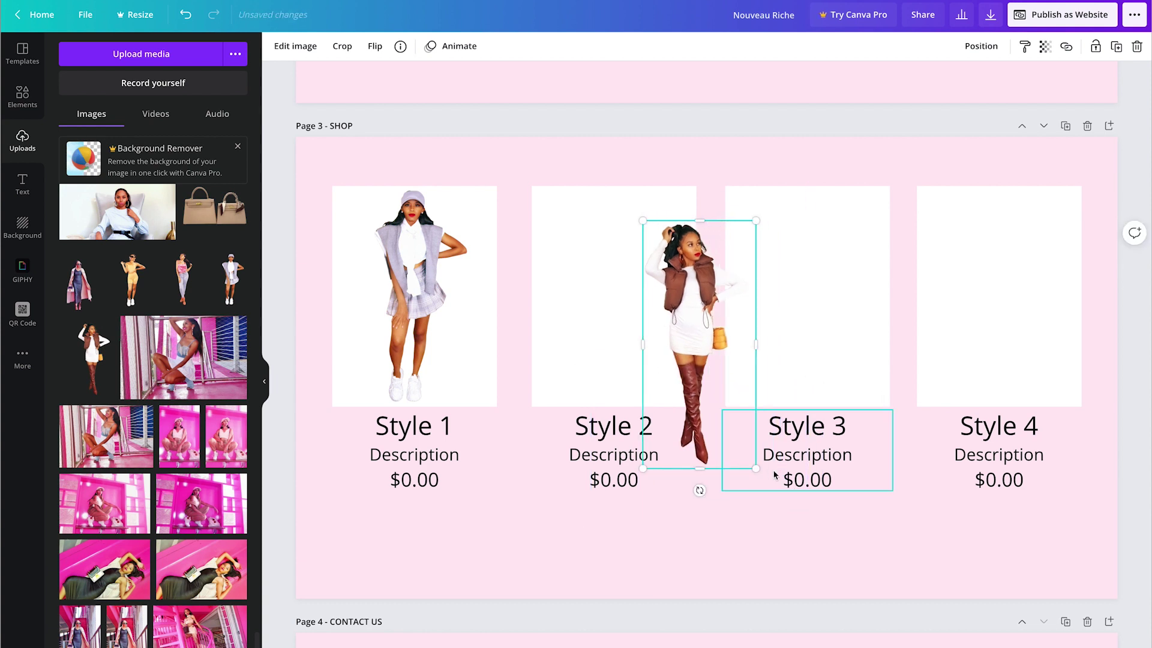
pyautogui.hotkey('shift', 'Up')
pyautogui.hotkey('shift', 'Up')
pyautogui.hotkey('shift', 'Up')
pyautogui.hotkey('shift', 'Up')
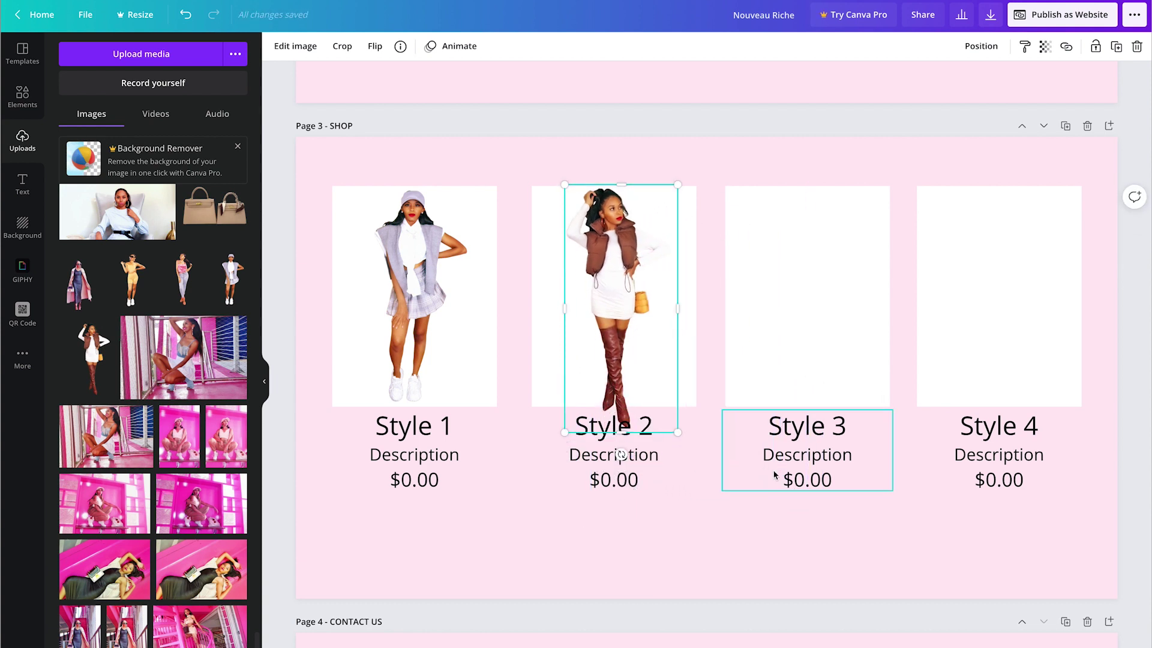
pyautogui.moveTo(677, 432); pyautogui.dragTo(658, 404)
pyautogui.hotkey('shift', 'Right')
pyautogui.press('Right')
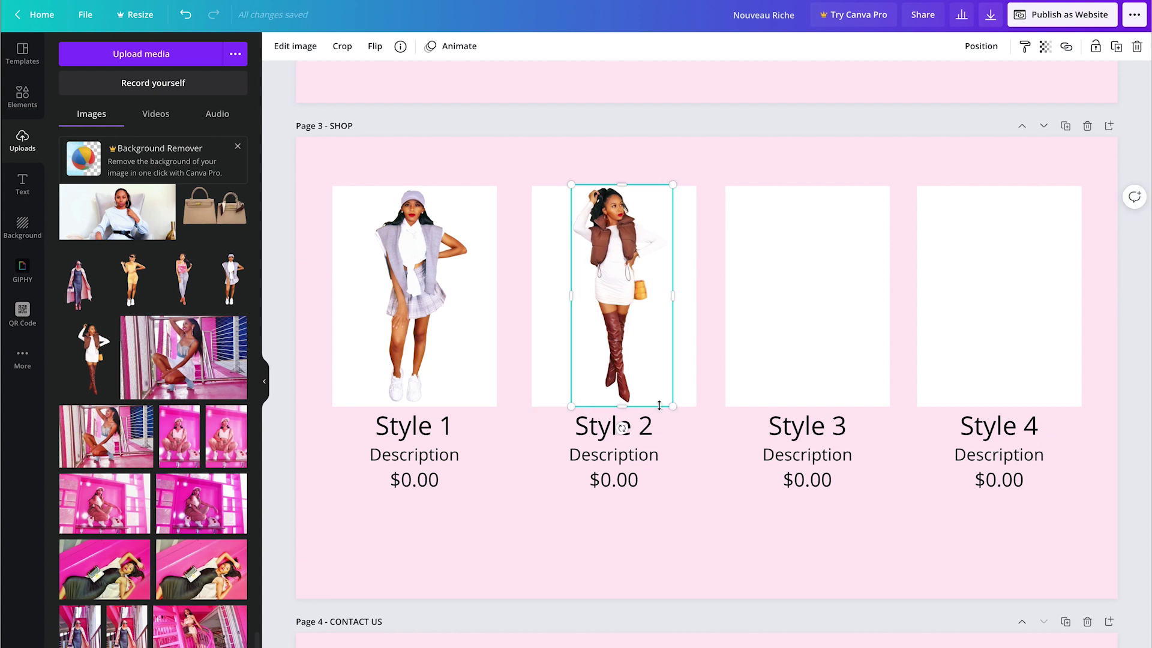
# Step: Add the yellow-outfit photo, crop it, and fit it into the Style 3 frame
pyautogui.click(128, 282)
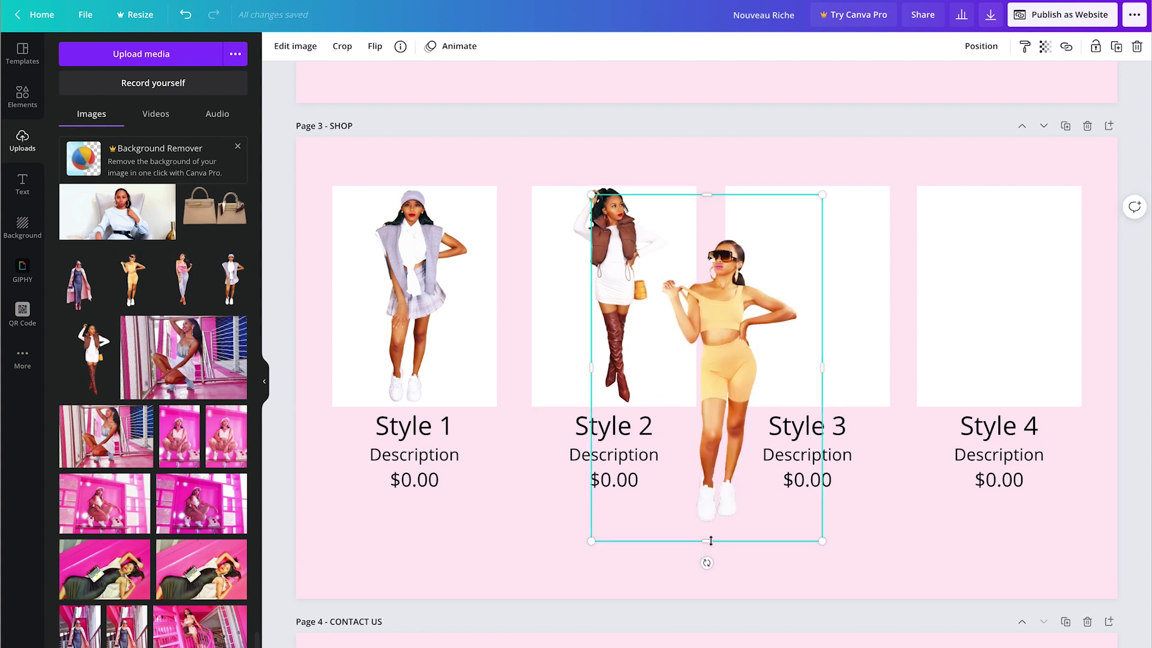
pyautogui.moveTo(710, 541); pyautogui.dragTo(710, 527)
pyautogui.moveTo(707, 194); pyautogui.dragTo(708, 238)
pyautogui.moveTo(592, 382); pyautogui.dragTo(658, 382)
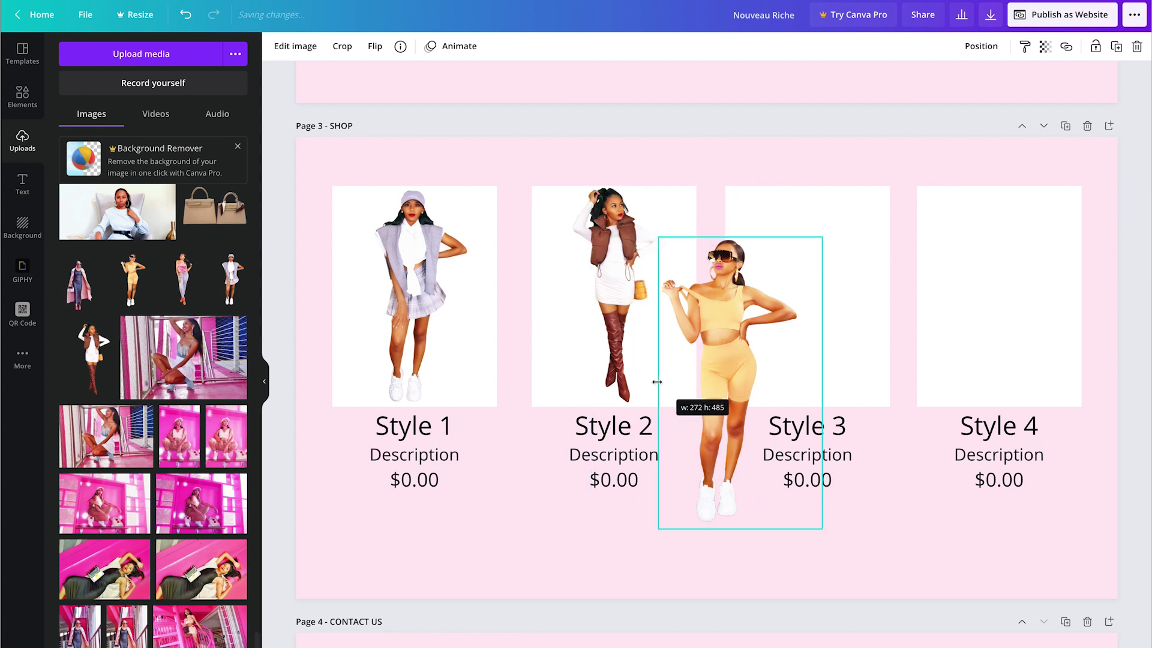
pyautogui.moveTo(822, 382); pyautogui.dragTo(886, 358)
pyautogui.doubleClick(887, 358)
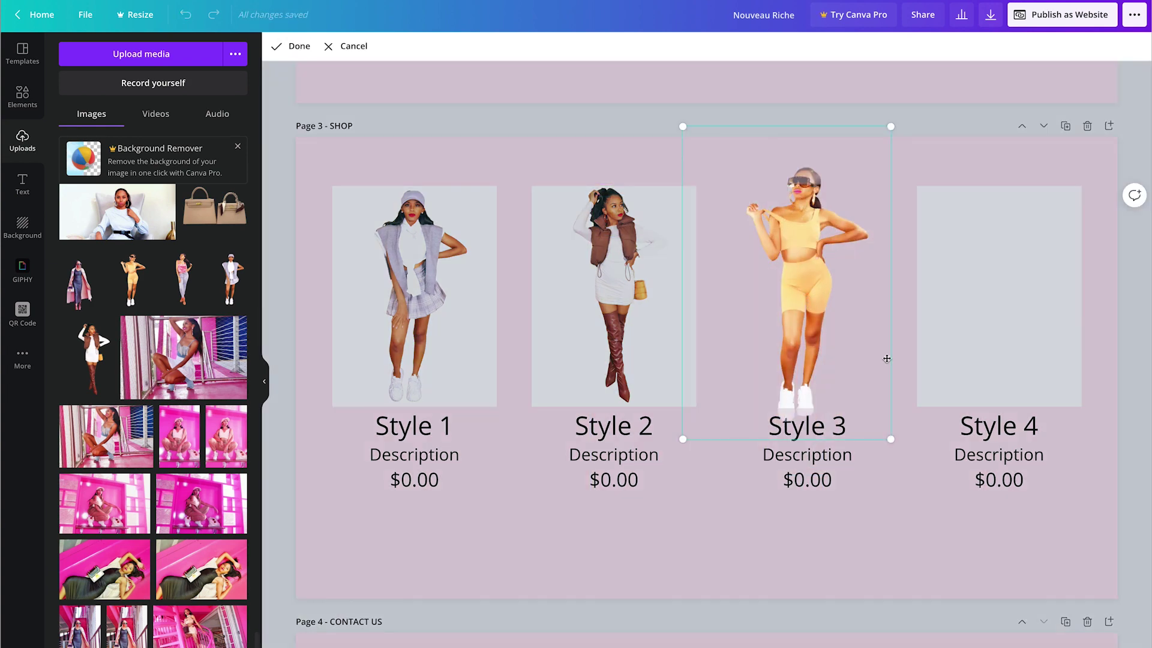
pyautogui.moveTo(696, 127); pyautogui.dragTo(715, 150)
pyautogui.press('Return')
# Step: Refit the brown-vest photo inside the Style 2 frame
pyautogui.doubleClick(619, 247)
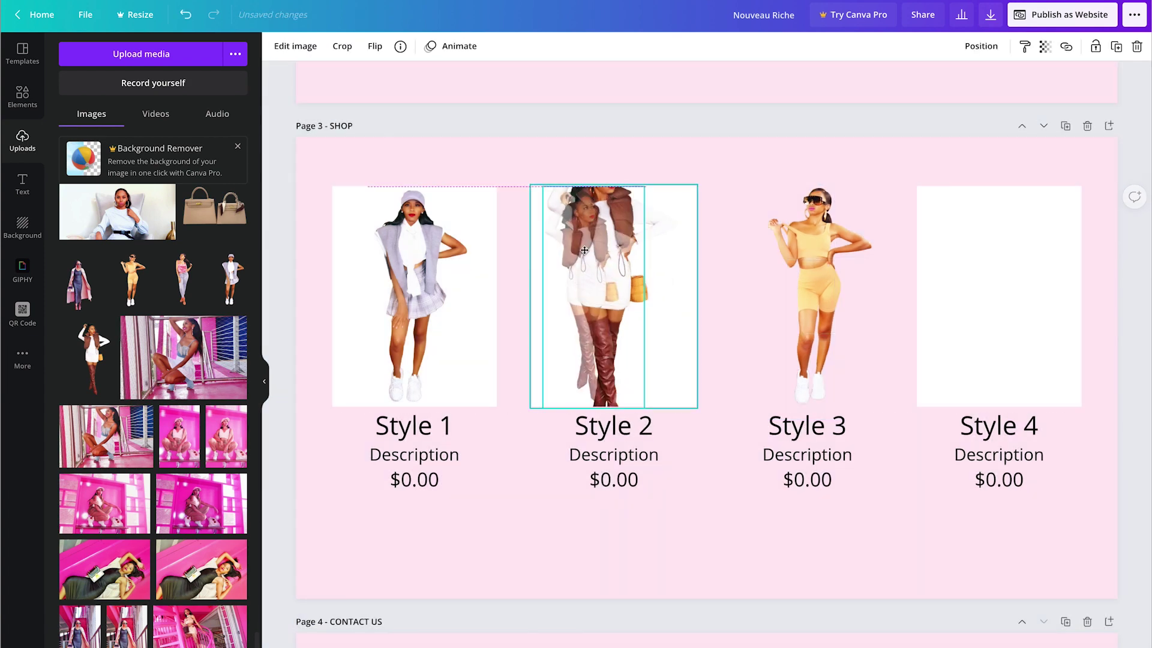
pyautogui.moveTo(471, 120); pyautogui.dragTo(501, 165)
pyautogui.moveTo(500, 460); pyautogui.dragTo(529, 416)
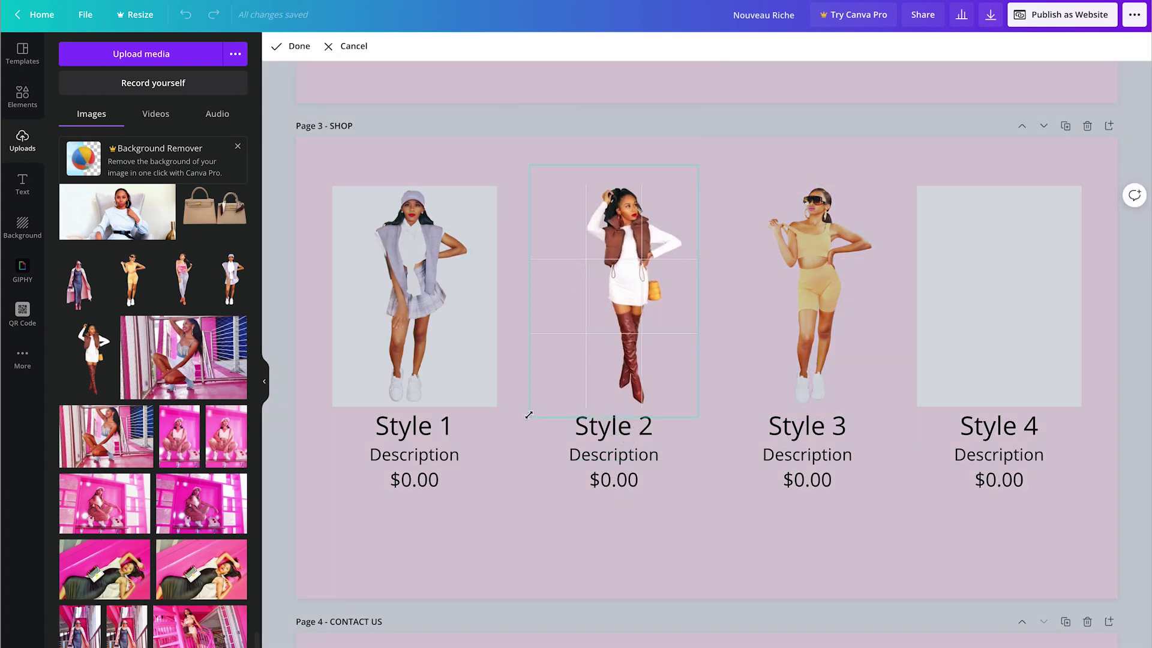
pyautogui.press('Return')
pyautogui.doubleClick(624, 275)
pyautogui.press('Return')
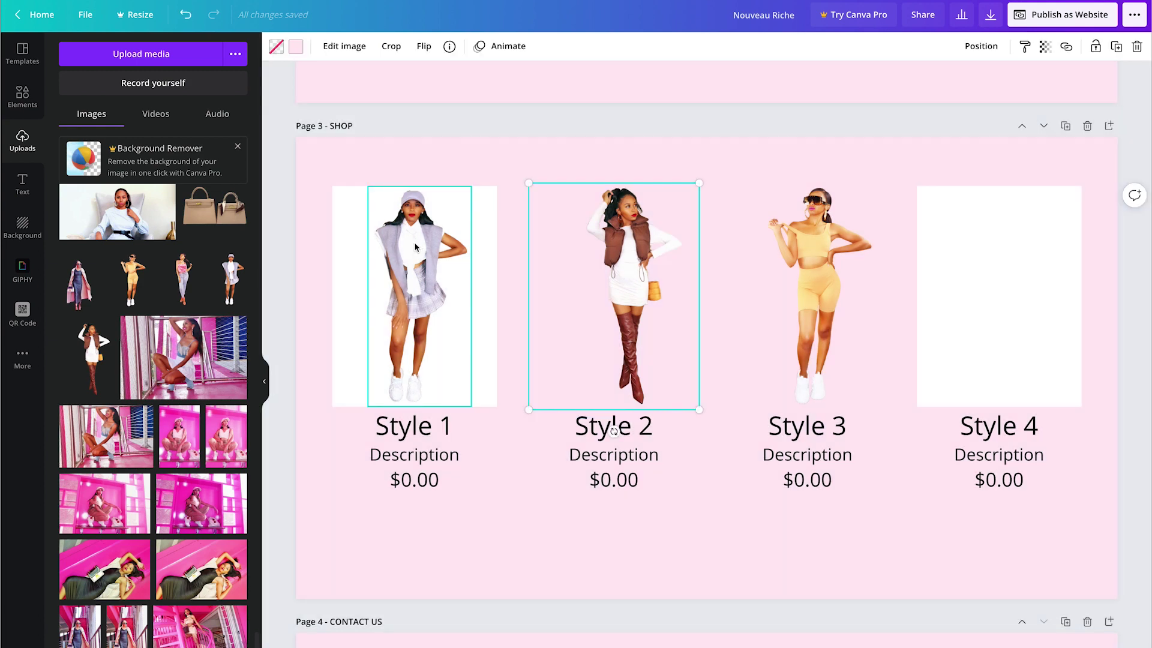
# Step: Reposition and shrink the white-outfit photo within the Style 1 frame
pyautogui.doubleClick(415, 272)
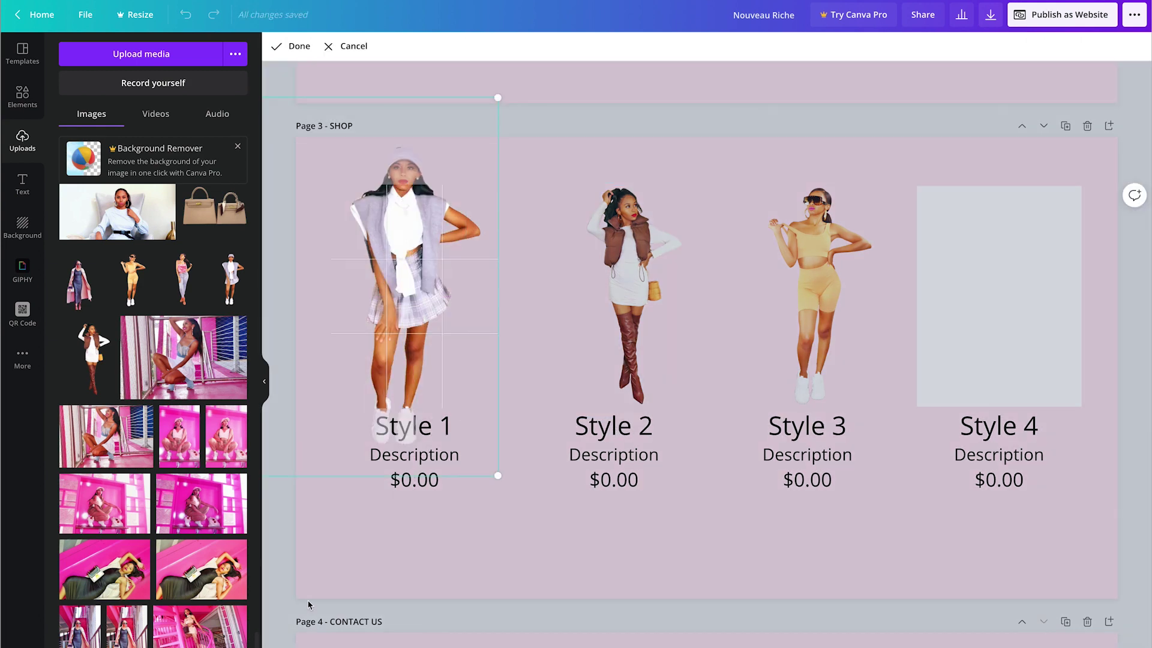
pyautogui.moveTo(419, 133); pyautogui.dragTo(491, 157)
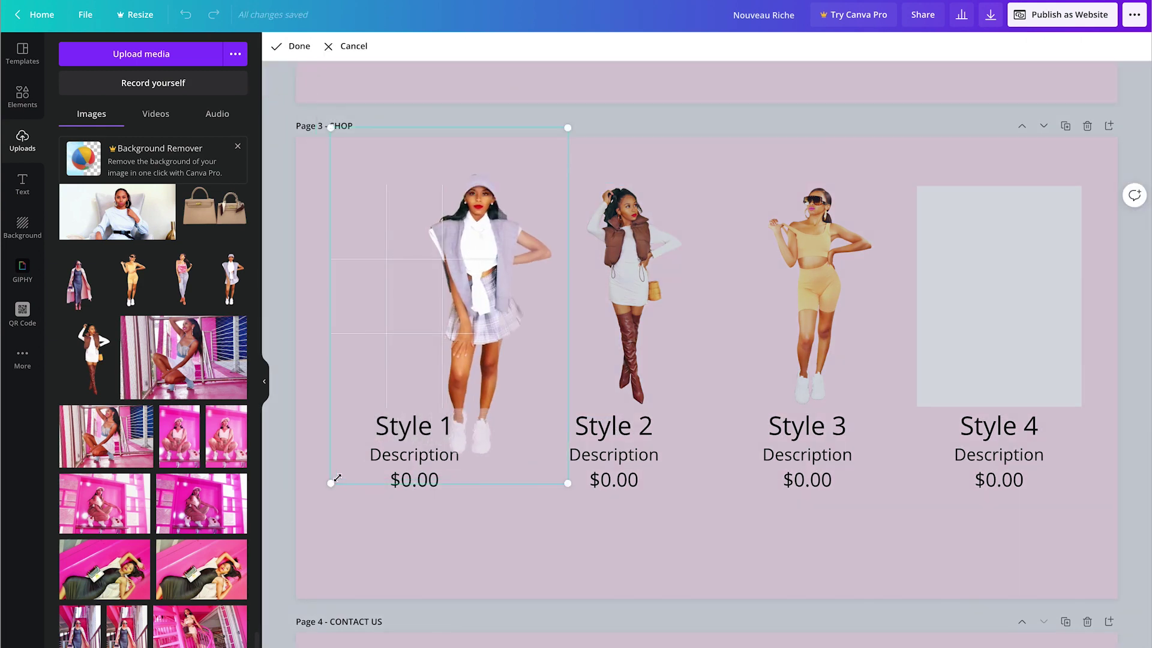
pyautogui.moveTo(568, 483); pyautogui.dragTo(532, 429)
pyautogui.moveTo(533, 129); pyautogui.dragTo(513, 155)
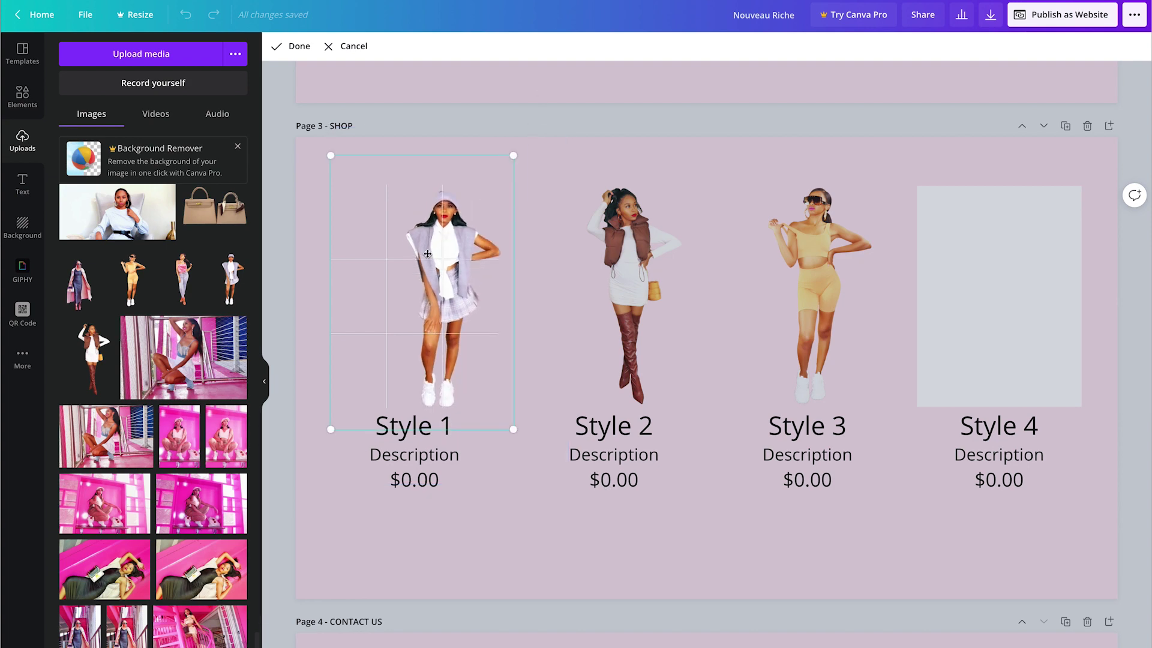
pyautogui.moveTo(427, 254); pyautogui.dragTo(413, 253)
pyautogui.press('Return')
# Step: Place the pink-top photo into the Style 4 frame and enlarge it to fit
pyautogui.moveTo(183, 279); pyautogui.dragTo(1031, 271)
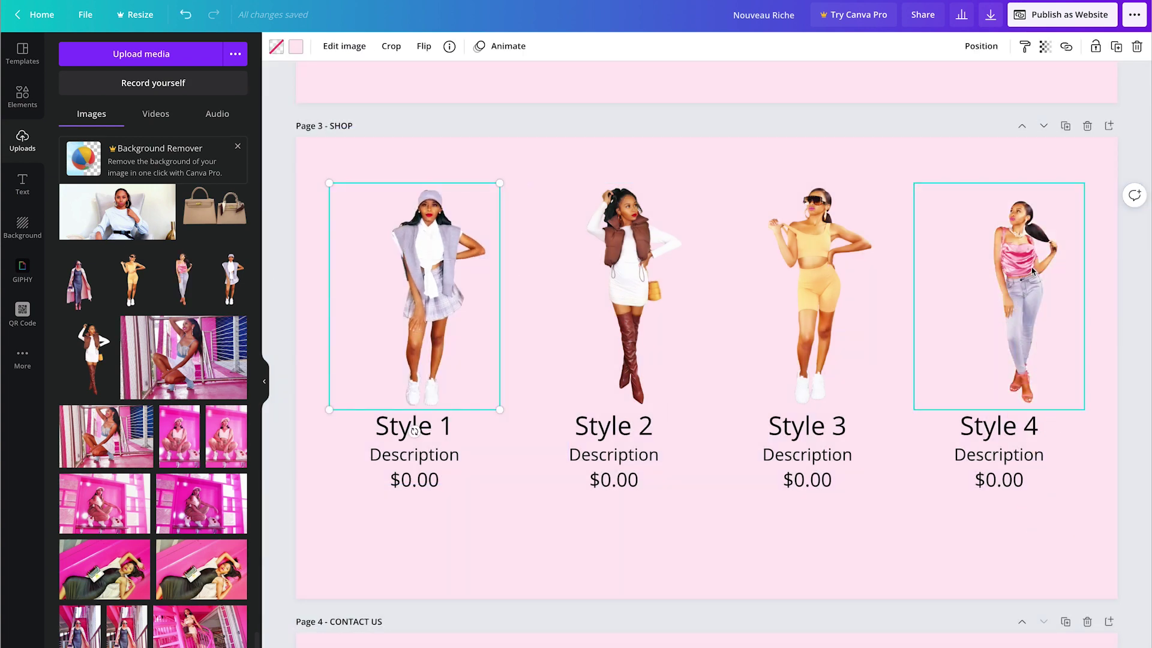
pyautogui.doubleClick(1032, 271)
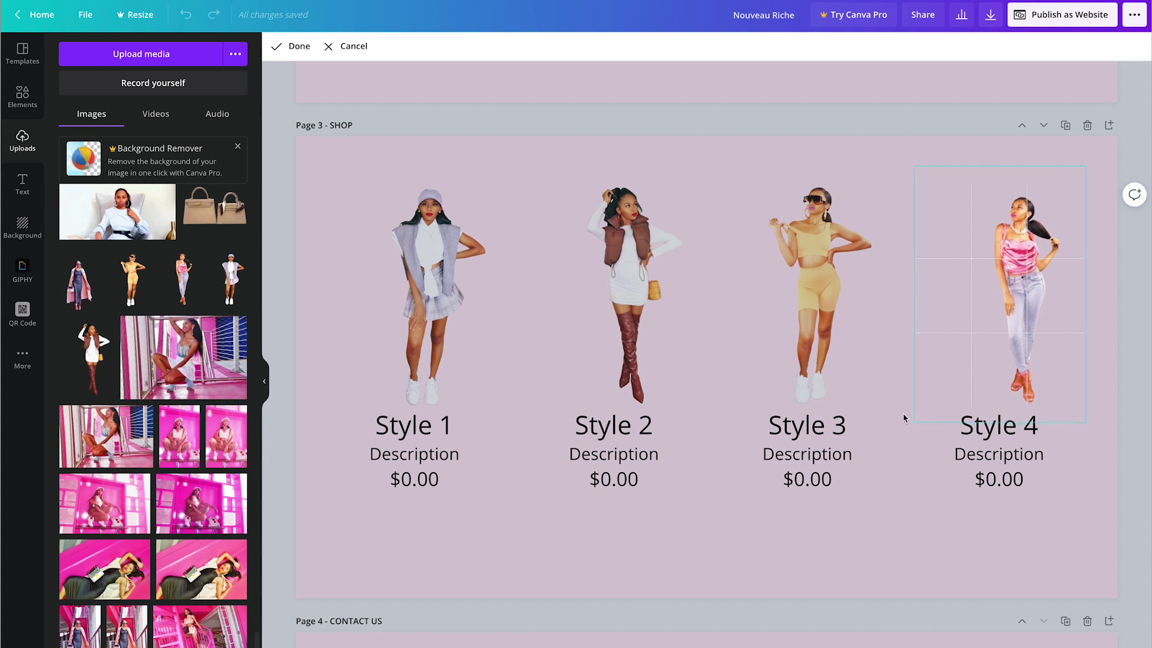
pyautogui.moveTo(911, 167); pyautogui.dragTo(895, 156)
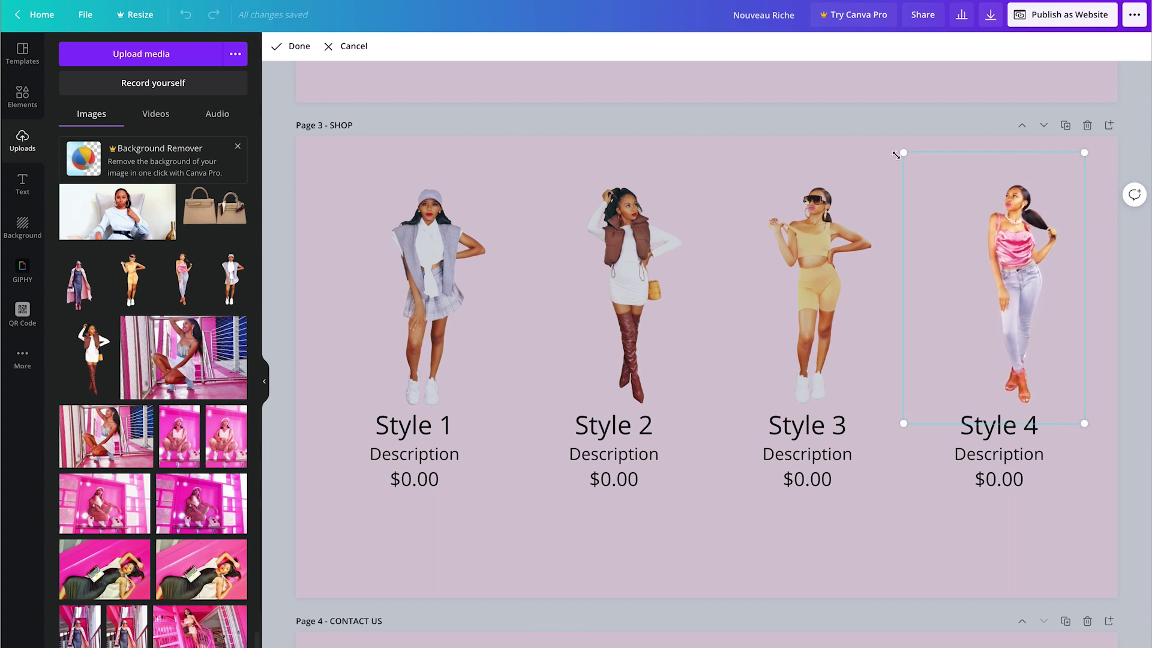
pyautogui.press('Return')
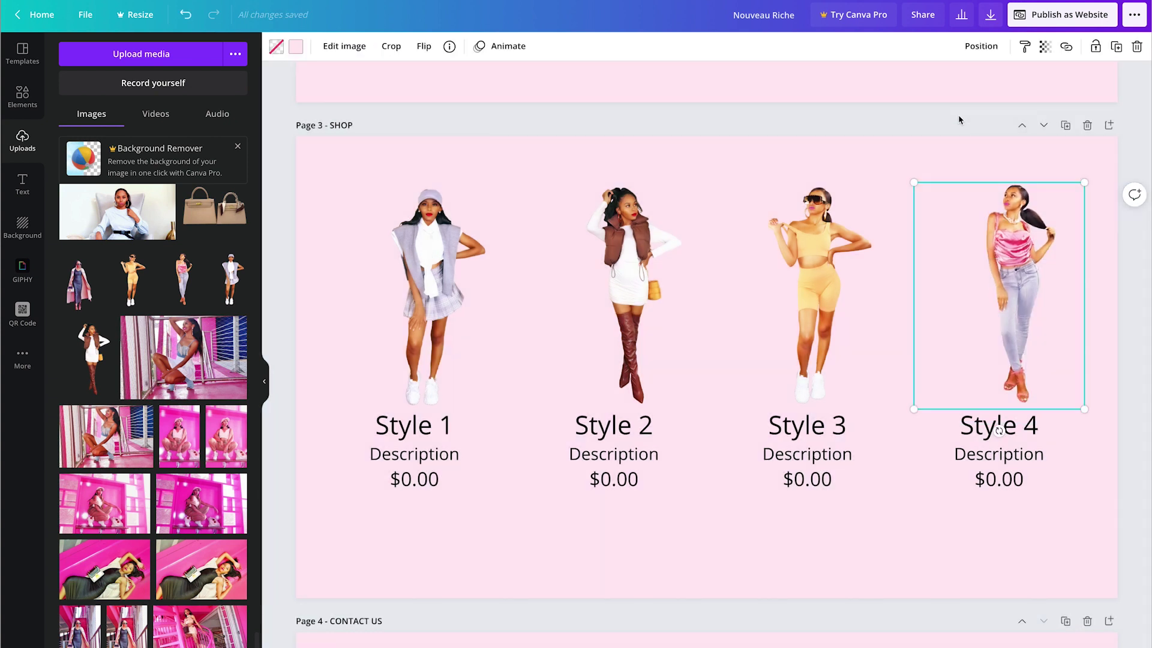
# Step: Make the Style 1 frame and the Shop page background white
pyautogui.click(958, 119)
pyautogui.click(420, 252)
pyautogui.click(295, 46)
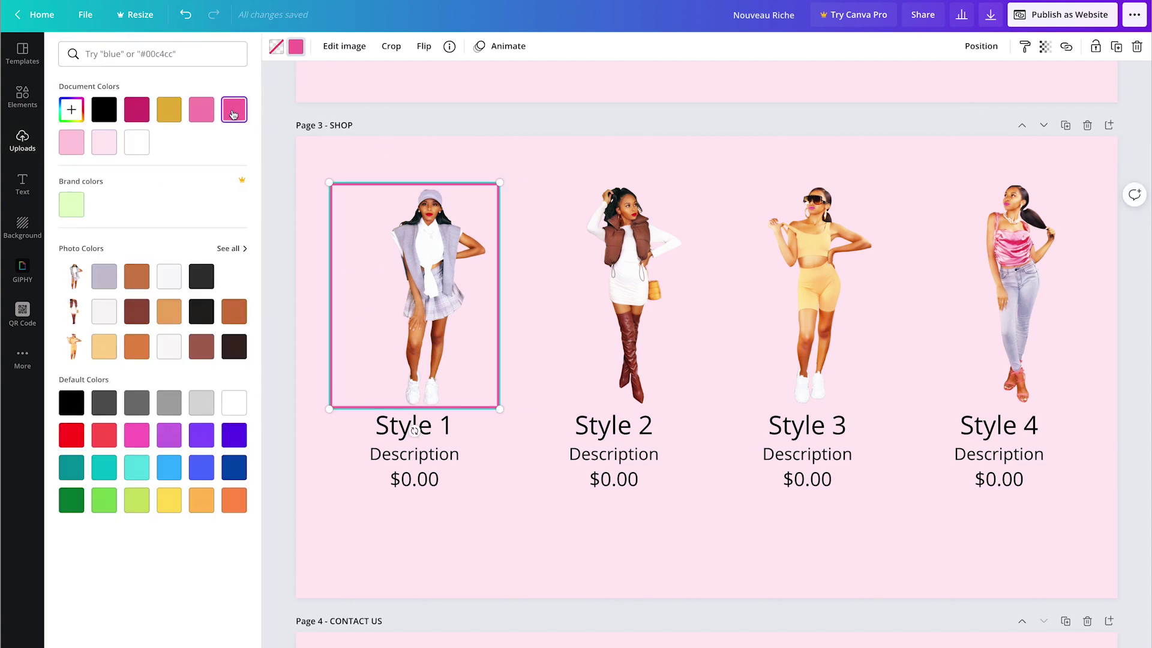
pyautogui.click(94, 110)
pyautogui.click(137, 142)
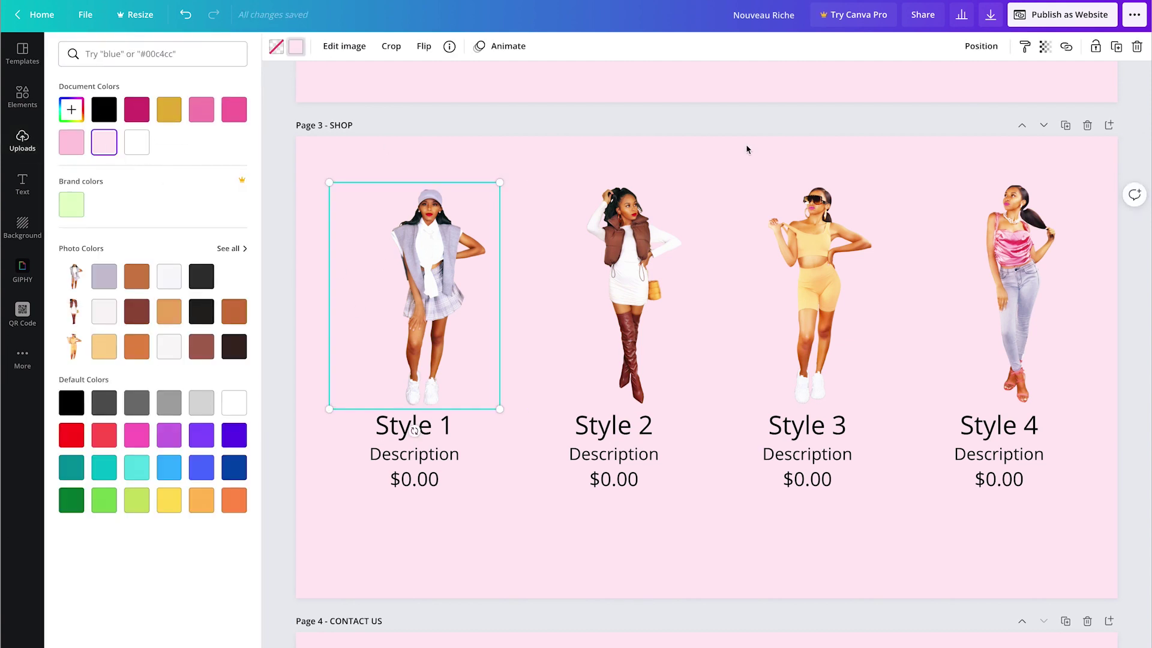
pyautogui.click(741, 123)
pyautogui.scroll(-1, 738, 127)
pyautogui.scroll(-1, 738, 127)
pyautogui.click(623, 145)
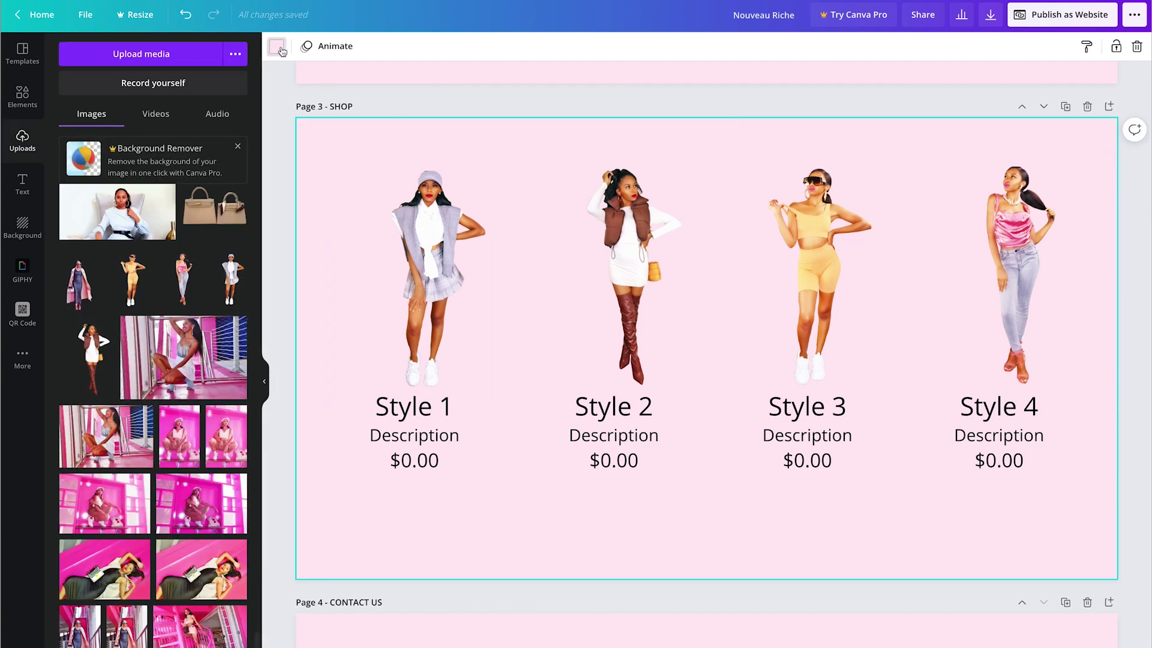
pyautogui.click(278, 47)
pyautogui.click(137, 142)
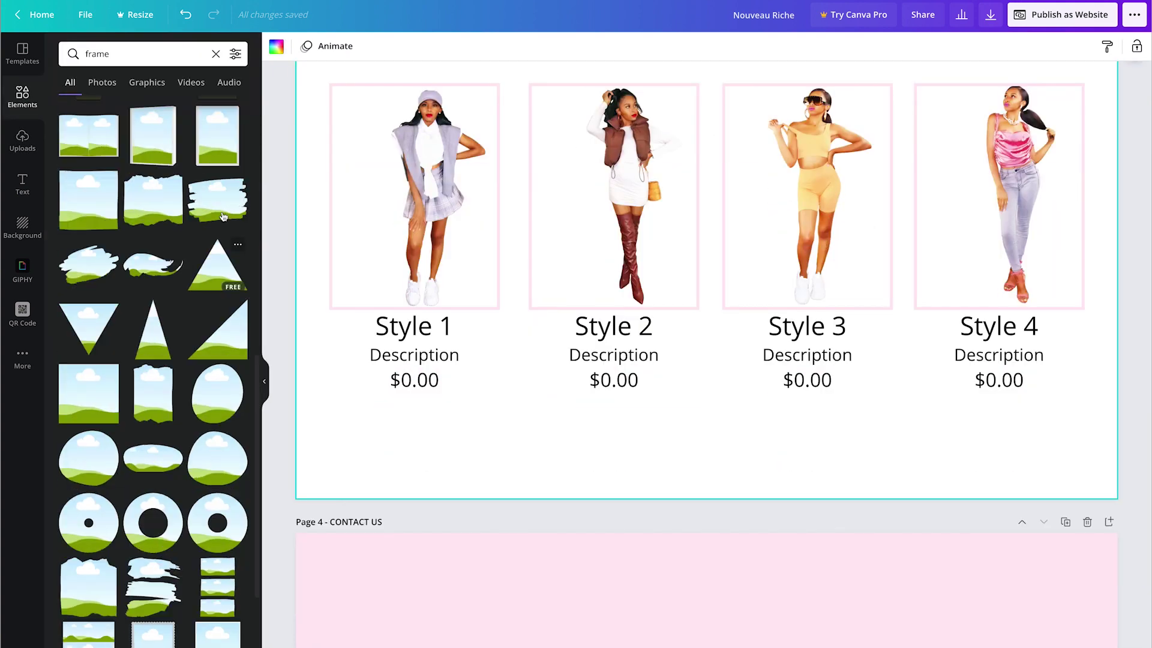
# Step: Paste the home page's SHOP NOW button under Style 1, shrink it, and relabel it 'BUY NOW'
pyautogui.scroll(15, 740, 495)
pyautogui.click(634, 501)
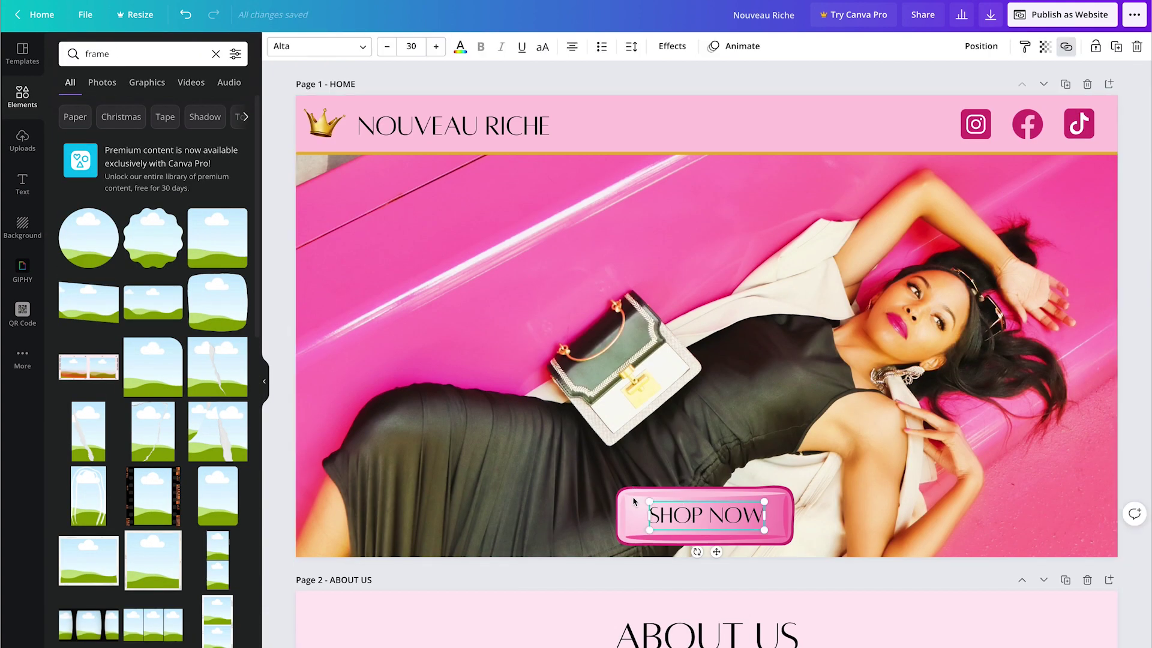
pyautogui.scroll(-15, 699, 522)
pyautogui.hotkey('ctrl', 'v')
pyautogui.moveTo(797, 534); pyautogui.dragTo(425, 498)
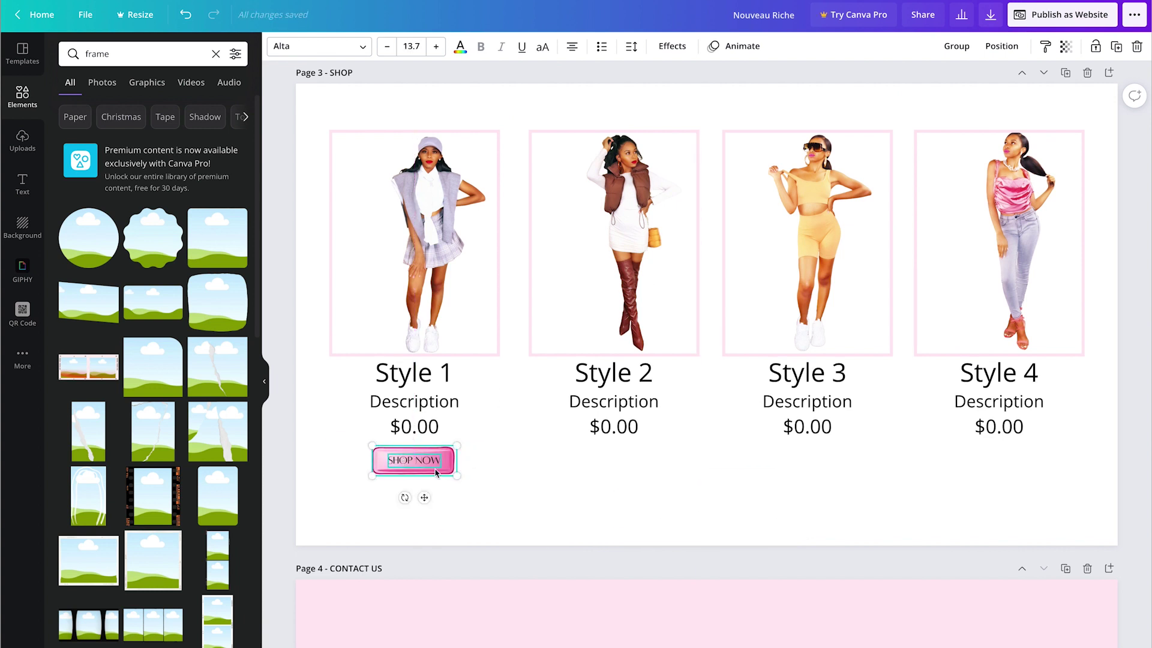
pyautogui.doubleClick(436, 472)
pyautogui.write('BUY NOW')
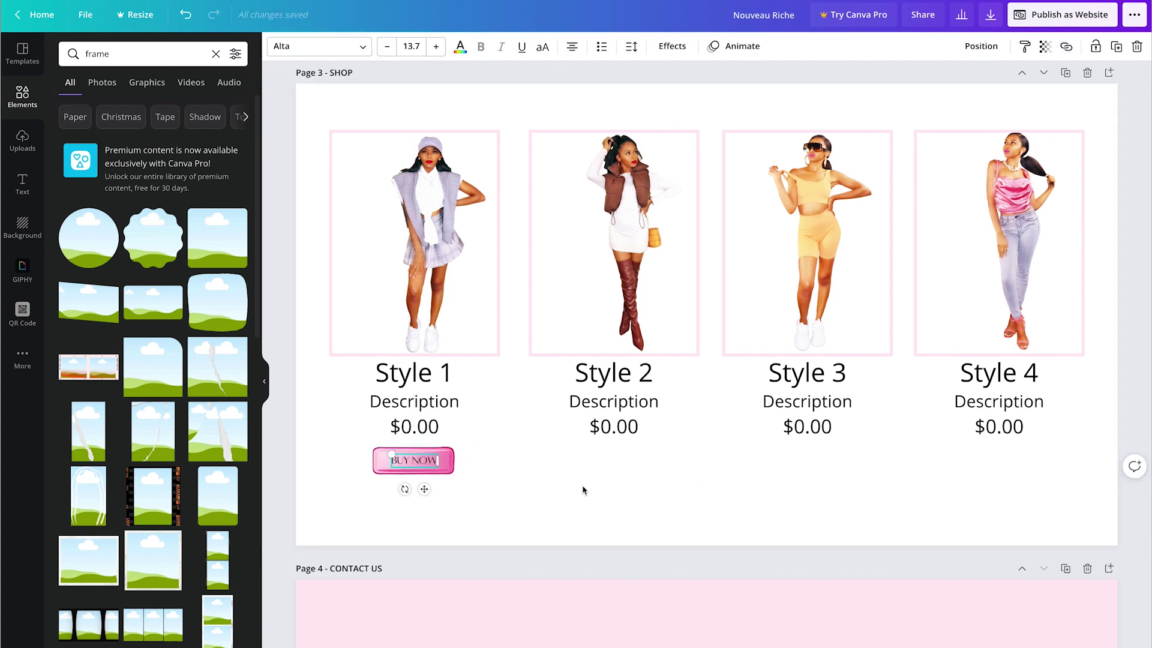
pyautogui.press('Escape')
# Step: Duplicate the BUY NOW button under Styles 2, 3 and 4
pyautogui.hotkey('ctrl', 'd')
pyautogui.moveTo(436, 508); pyautogui.dragTo(817, 498)
pyautogui.hotkey('ctrl', 'd')
pyautogui.hotkey('ctrl', 'd')
pyautogui.moveTo(437, 510); pyautogui.dragTo(1007, 501)
pyautogui.click(909, 526)
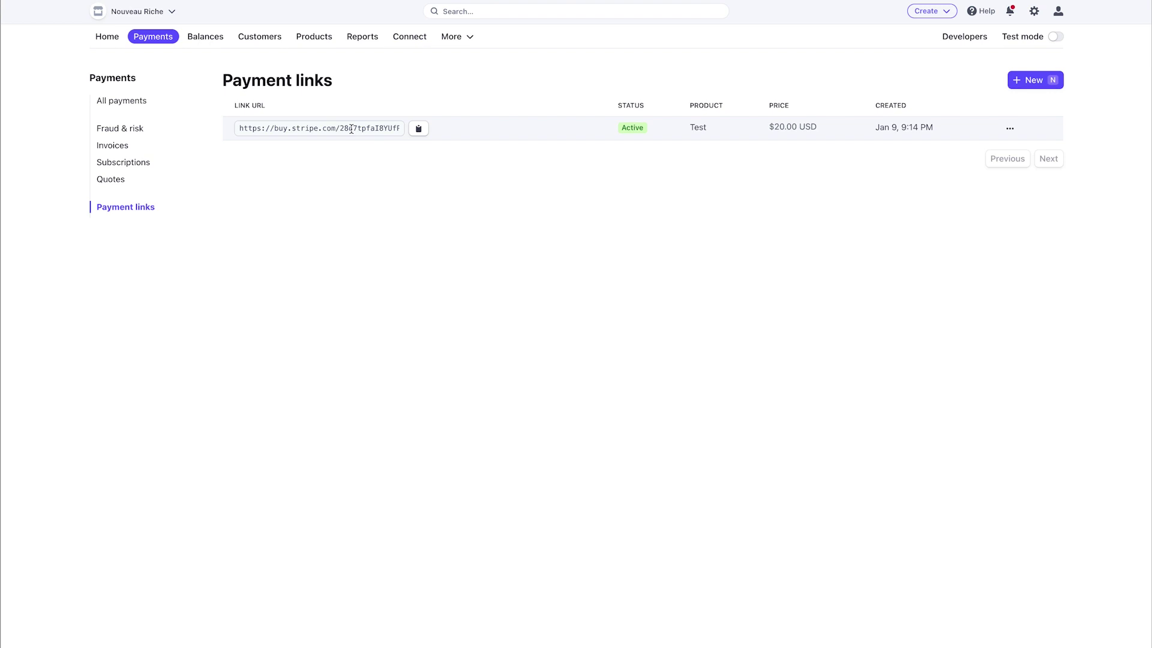
# Step: Create a new payment link with product 'Style 1', a short description, $10.00 USD and a crown image
pyautogui.click(1019, 80)
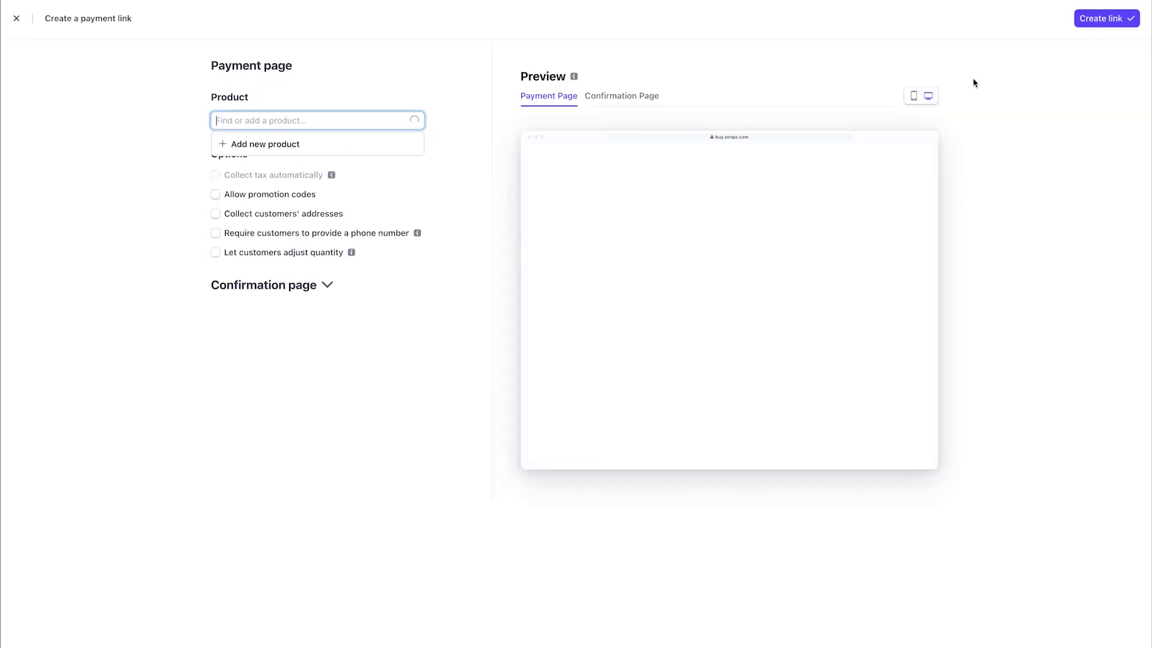
pyautogui.click(276, 147)
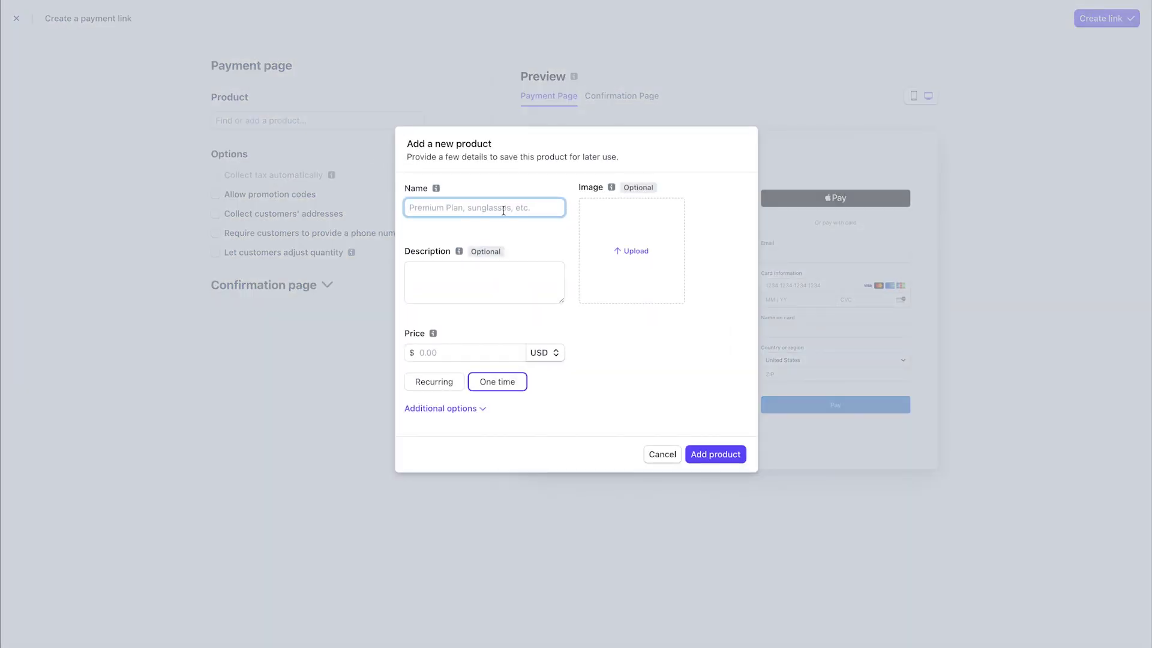
pyautogui.write('Style 1')
pyautogui.click(499, 284)
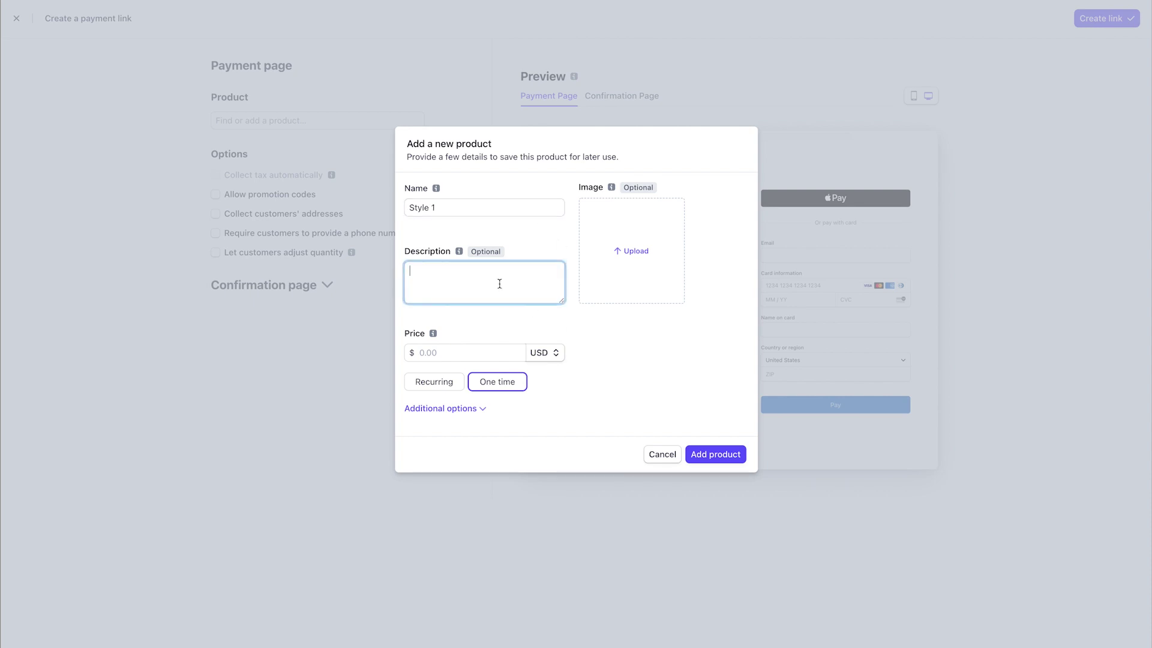
pyautogui.write('canva tutorial for style 1')
pyautogui.click(494, 346)
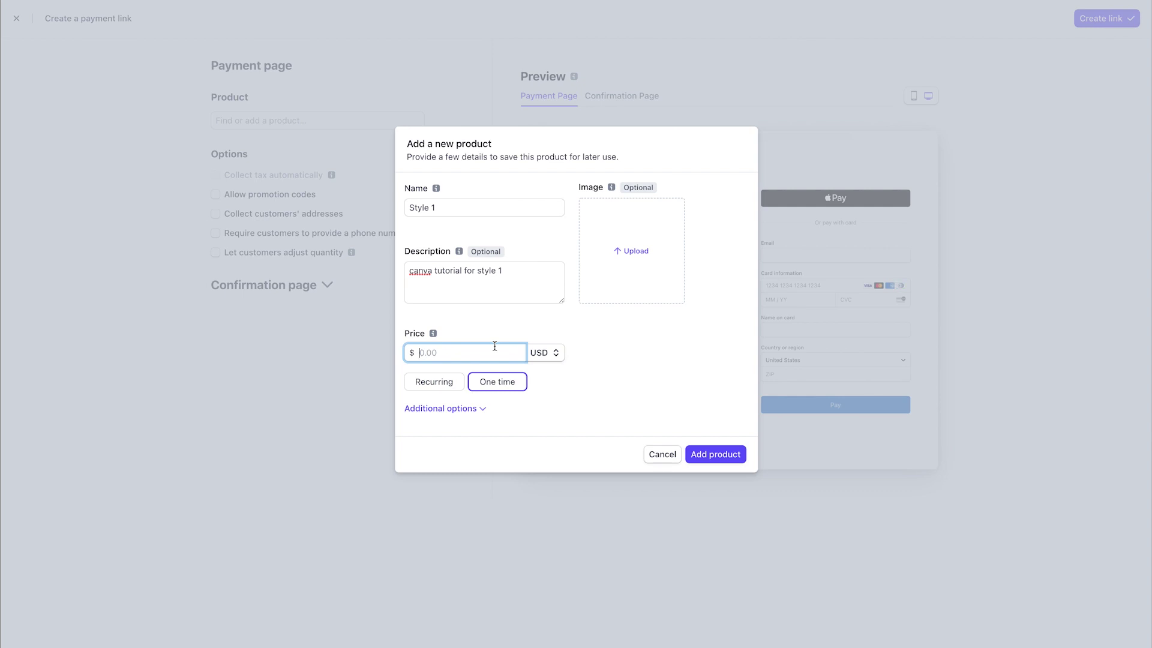
pyautogui.write('10')
pyautogui.click(465, 408)
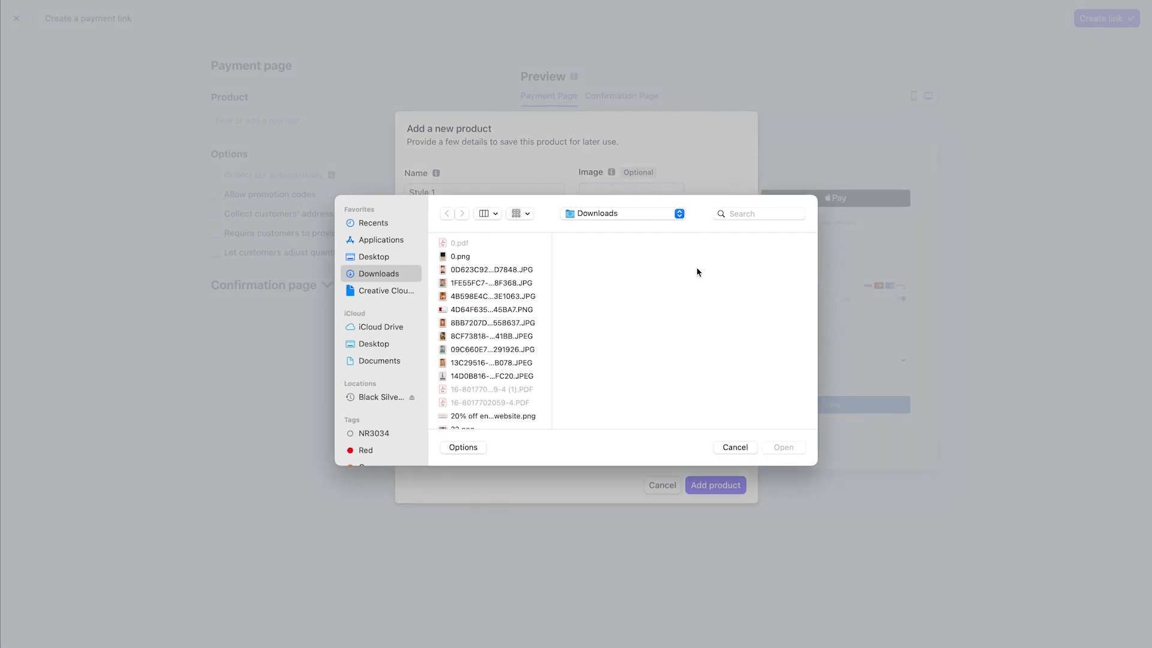
pyautogui.click(777, 443)
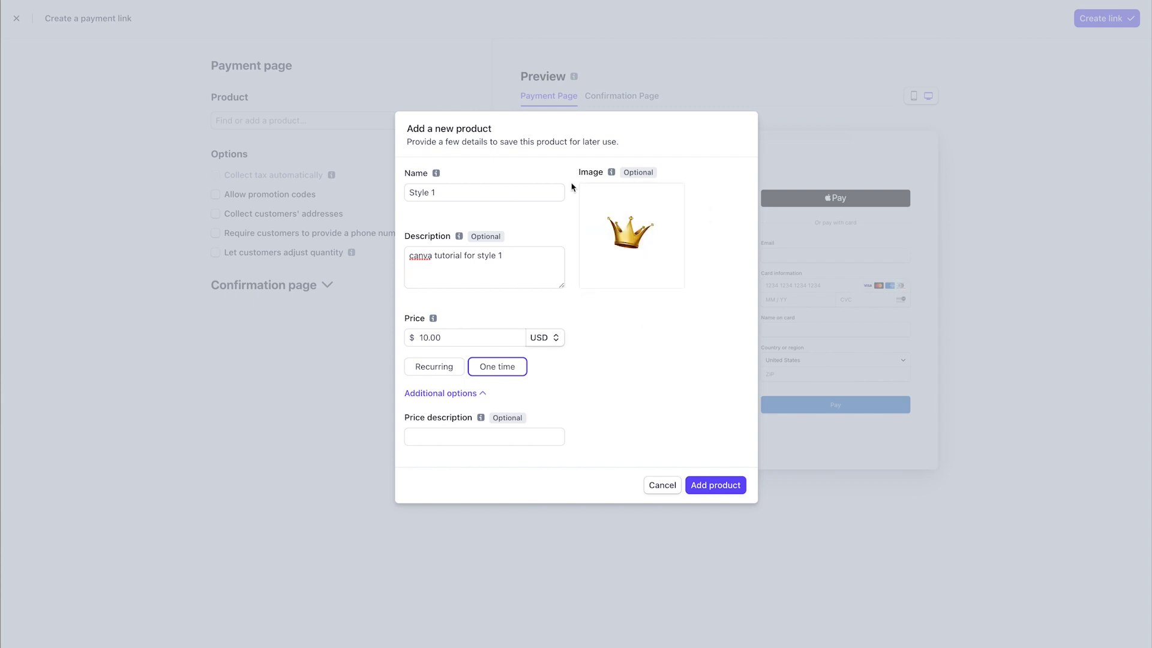
pyautogui.click(733, 484)
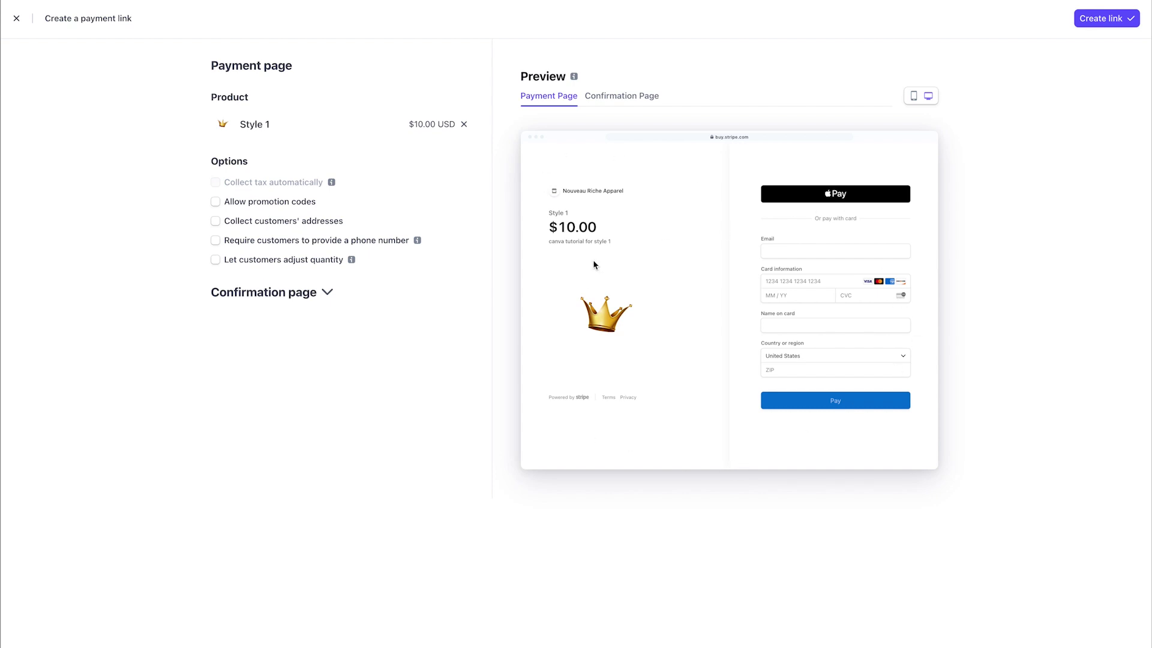
# Step: Preview the confirmation page and mobile checkout, then allow promotion codes
pyautogui.click(625, 101)
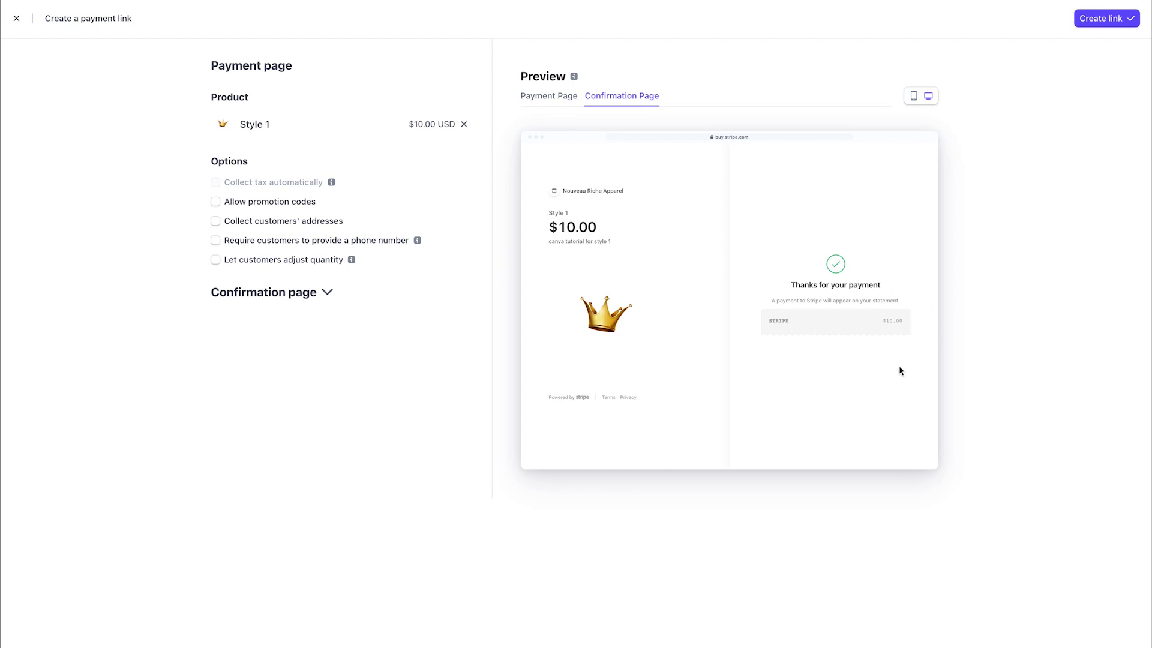
pyautogui.click(913, 96)
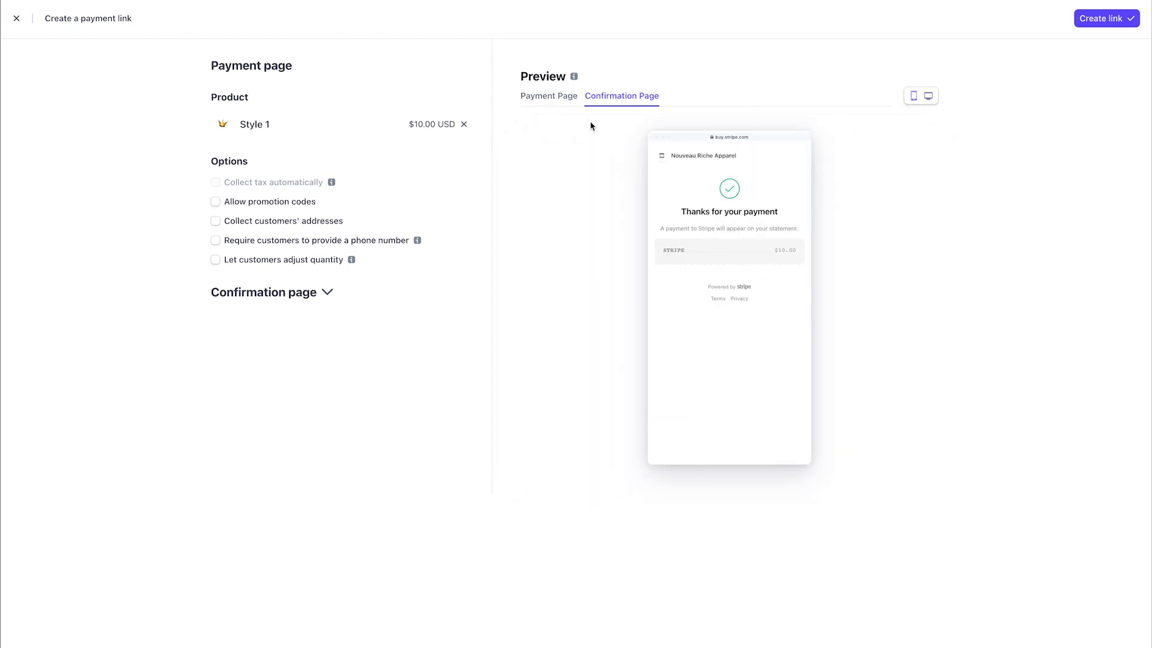
pyautogui.click(556, 100)
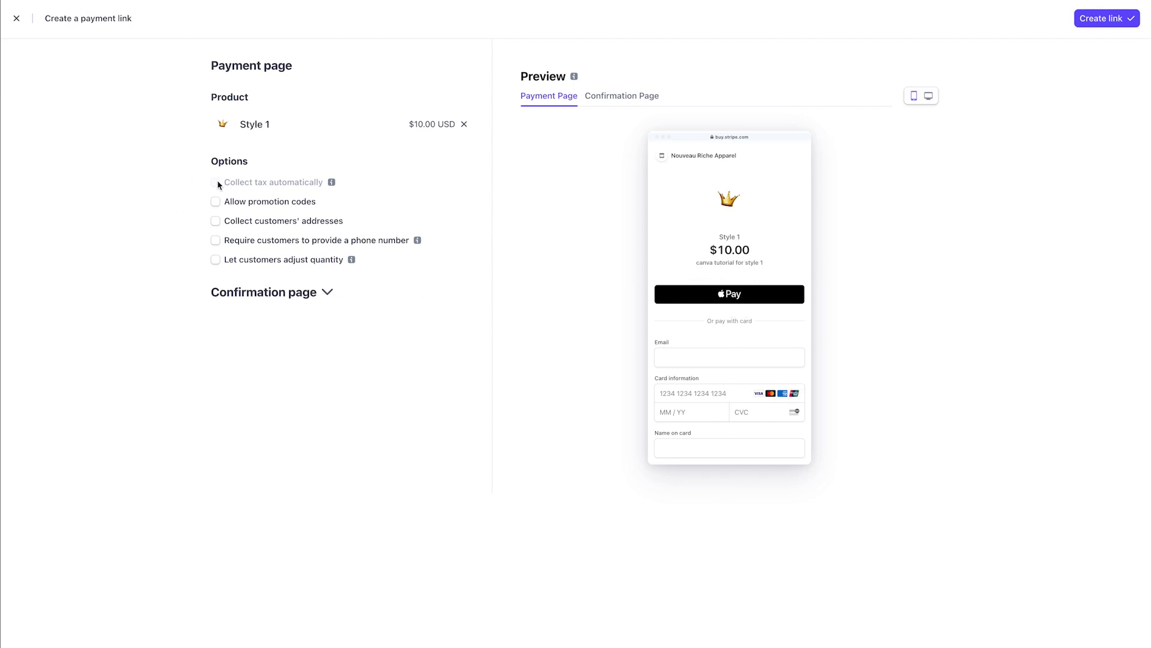
pyautogui.click(215, 201)
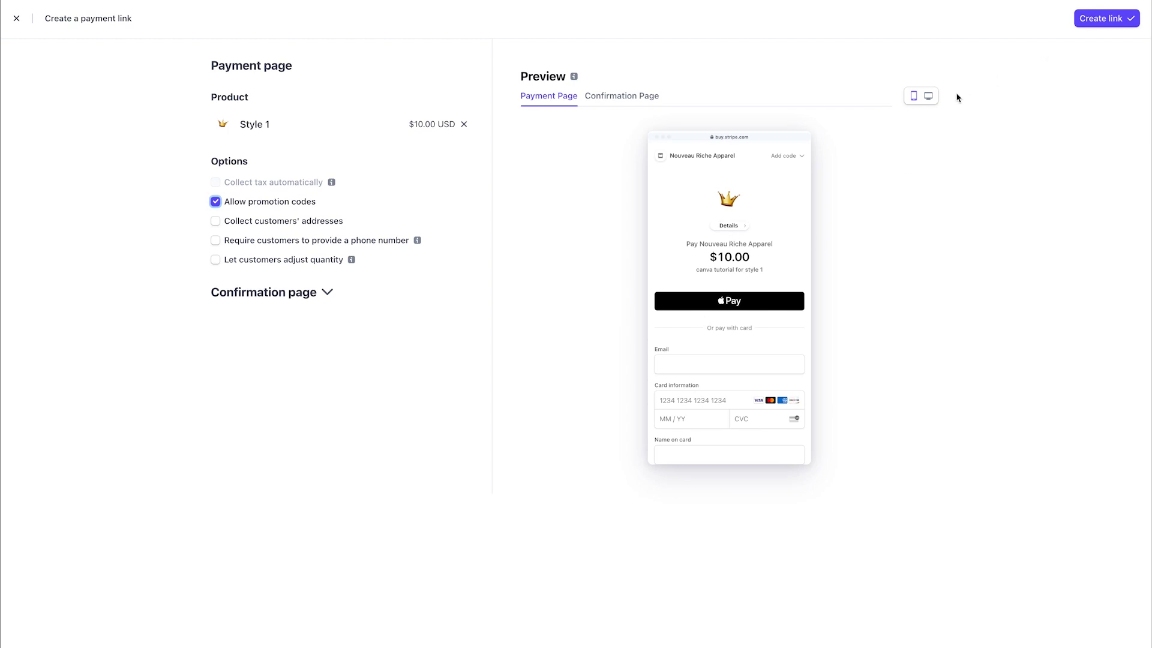
# Step: Collect customers' billing and shipping addresses, checking desktop and mobile previews
pyautogui.click(927, 97)
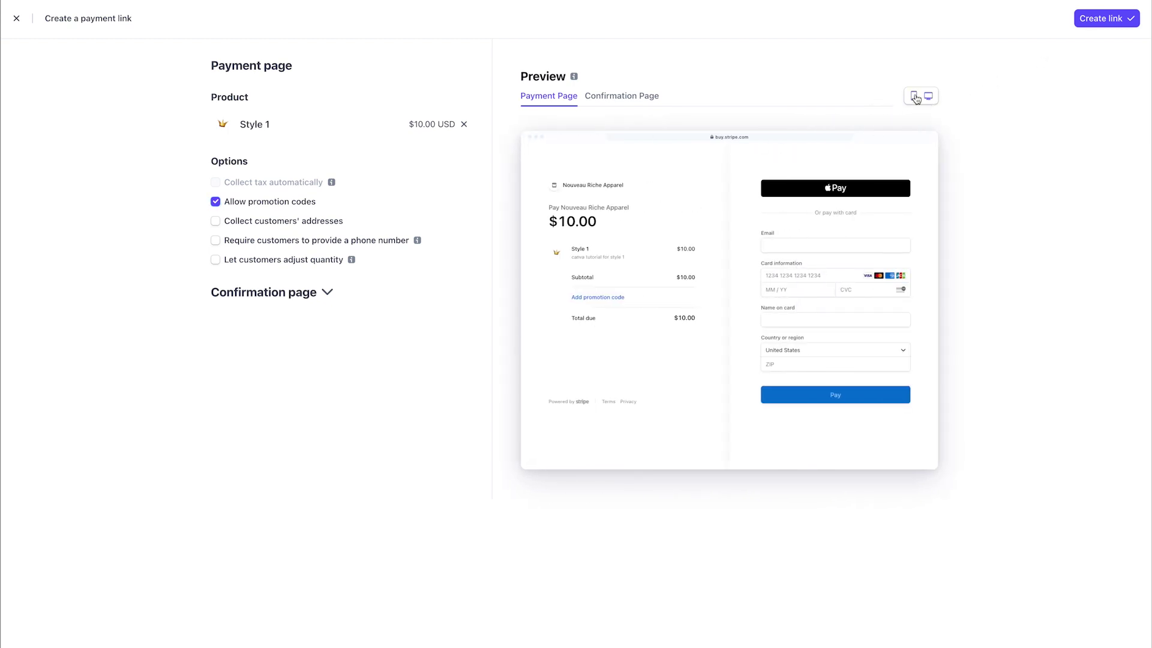
pyautogui.click(913, 96)
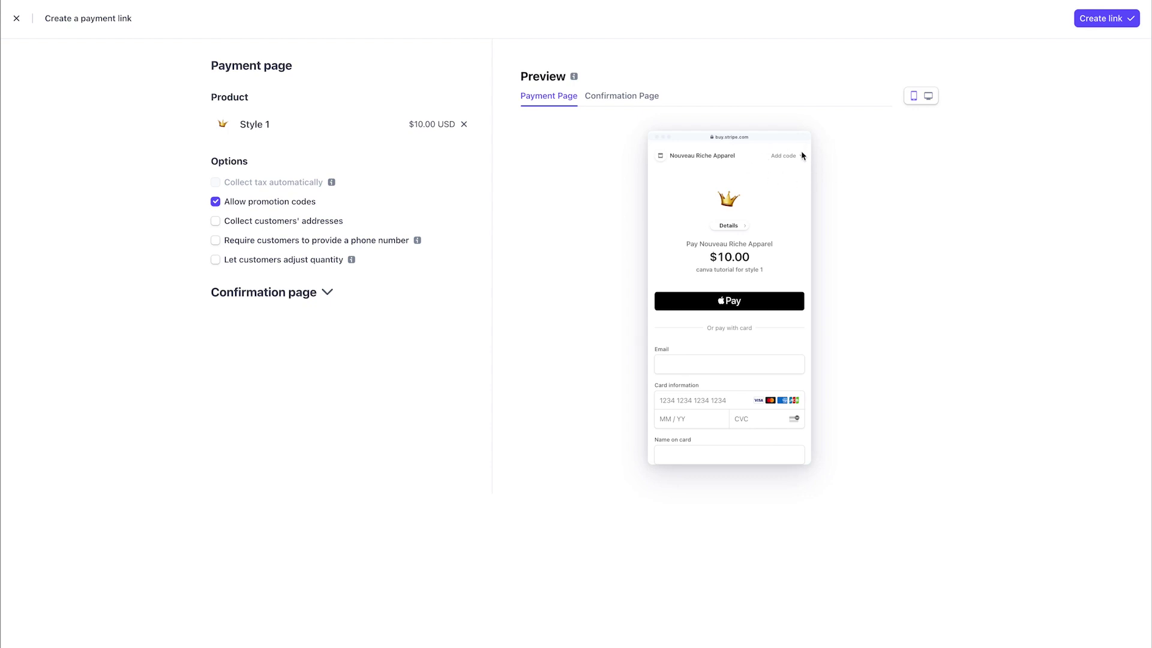
pyautogui.click(929, 98)
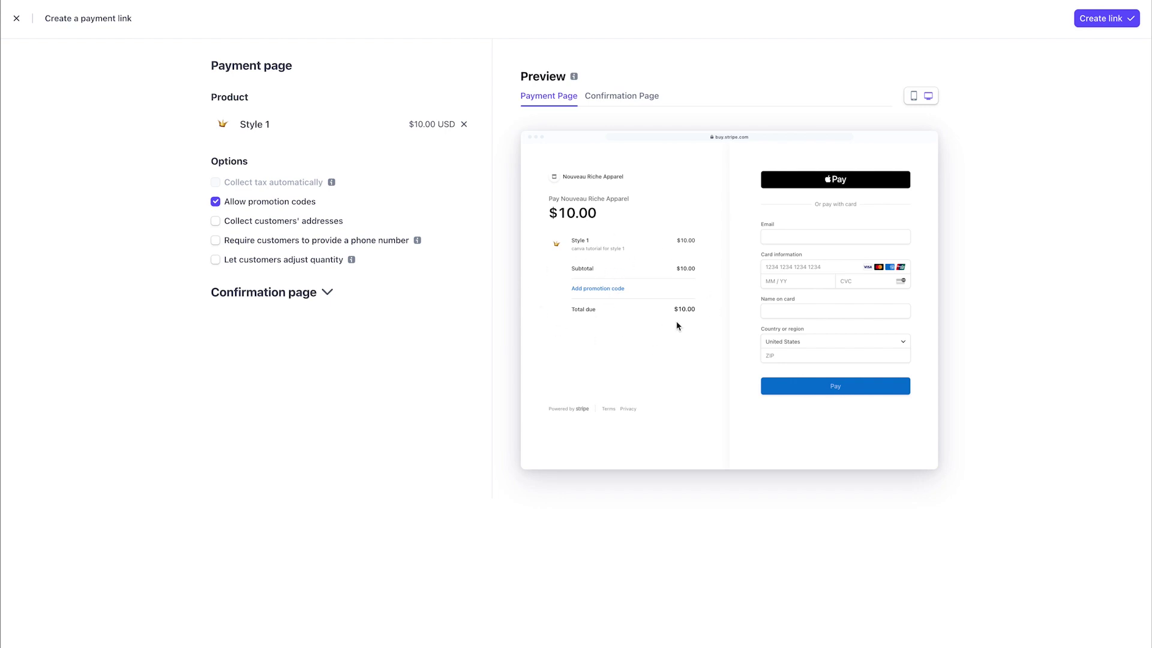
pyautogui.click(215, 221)
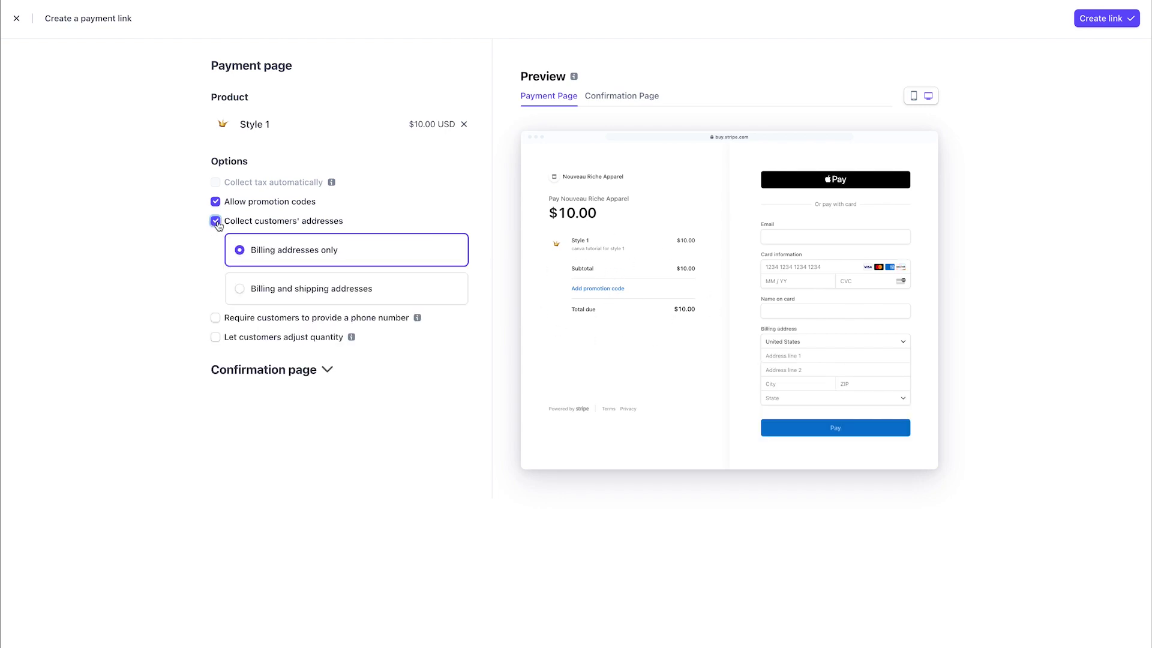
pyautogui.click(239, 289)
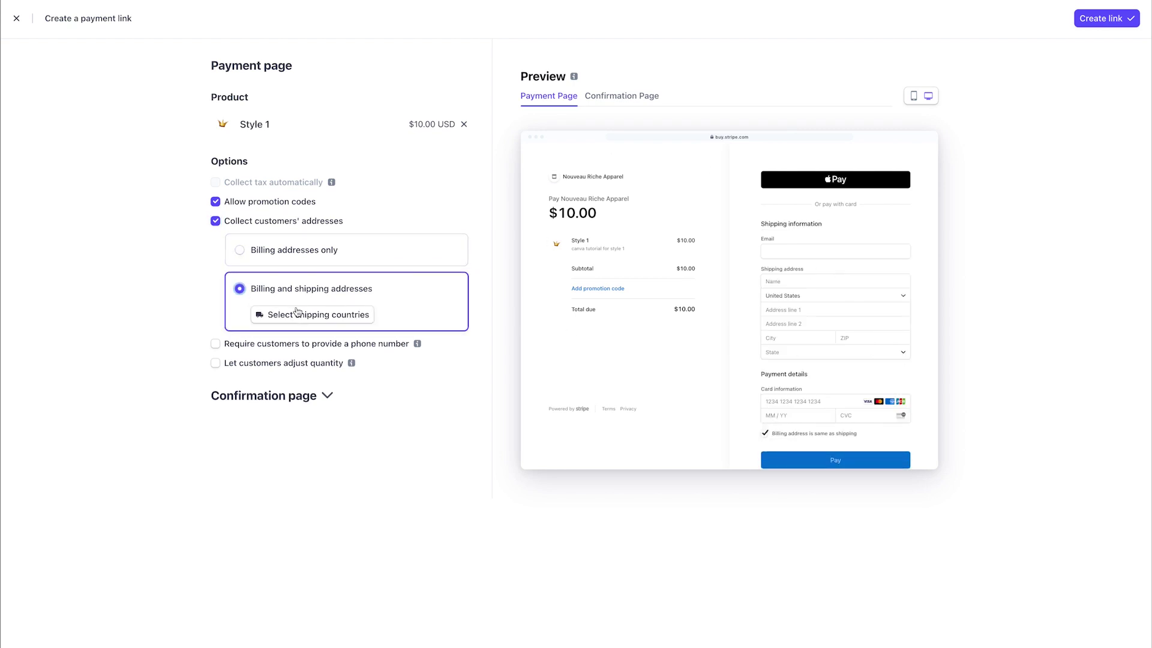
# Step: Restrict the shipping countries to the United States only
pyautogui.click(314, 317)
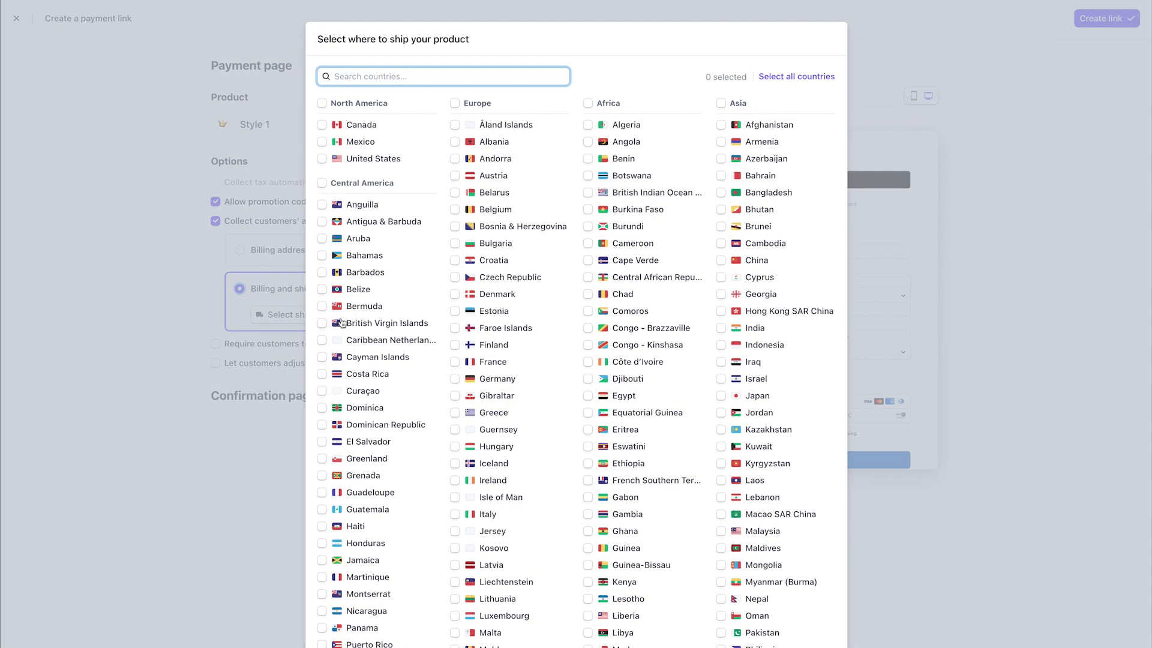
pyautogui.scroll(-10, 707, 260)
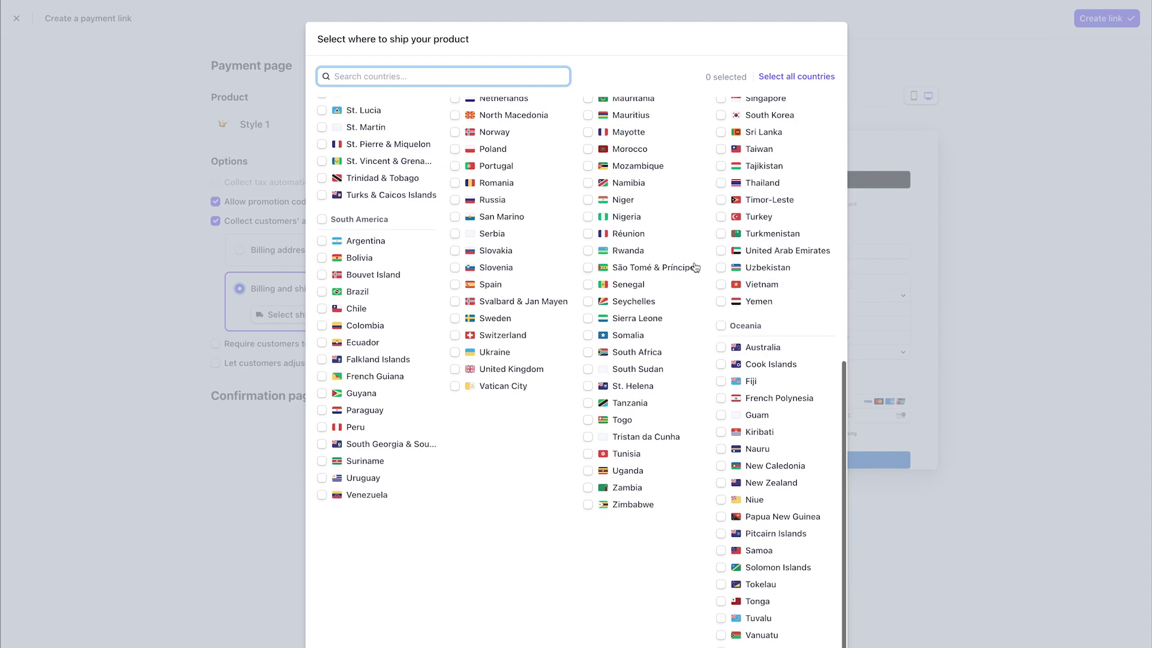
pyautogui.scroll(10, 696, 266)
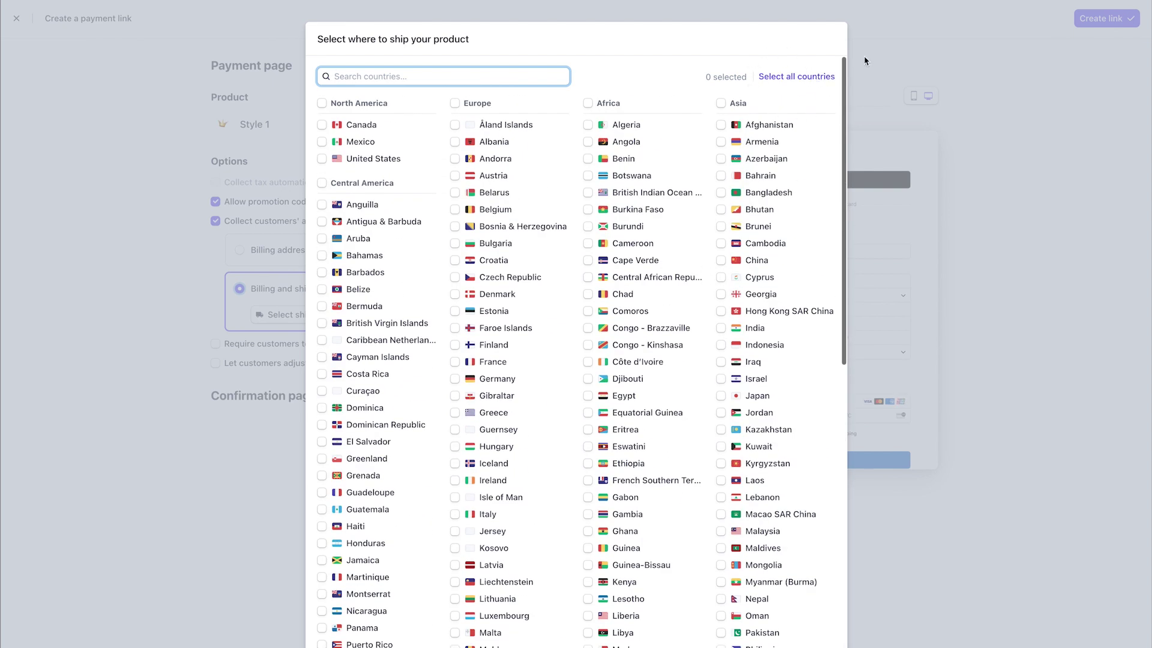
pyautogui.click(322, 158)
pyautogui.click(322, 103)
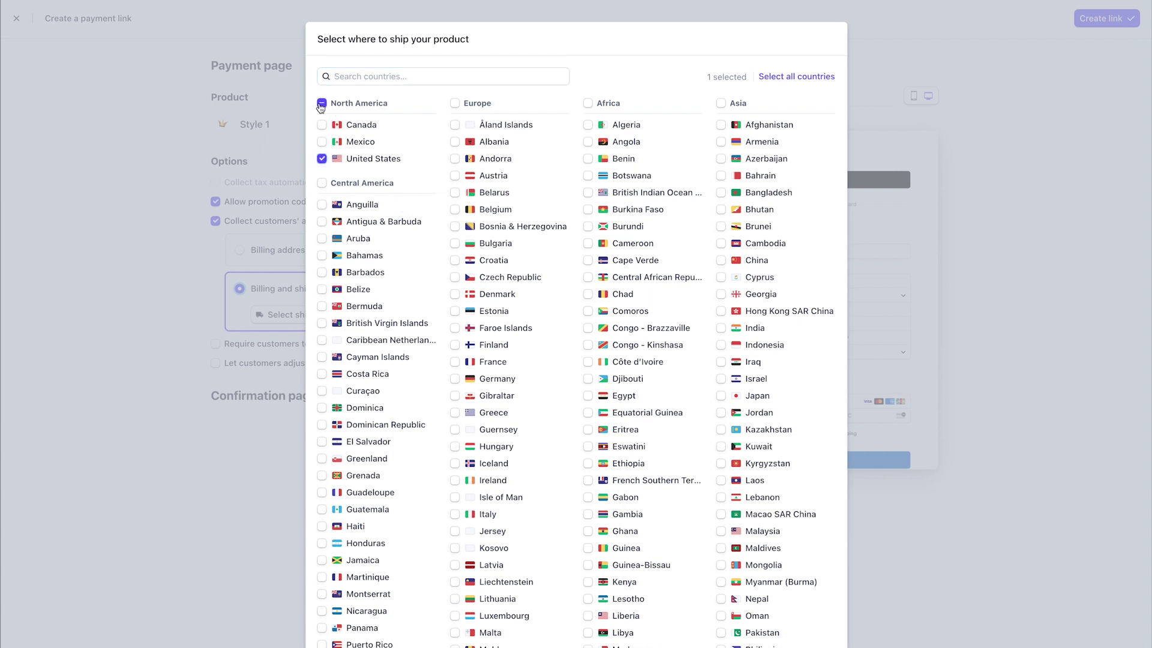
pyautogui.click(322, 103)
pyautogui.click(322, 103)
pyautogui.click(323, 159)
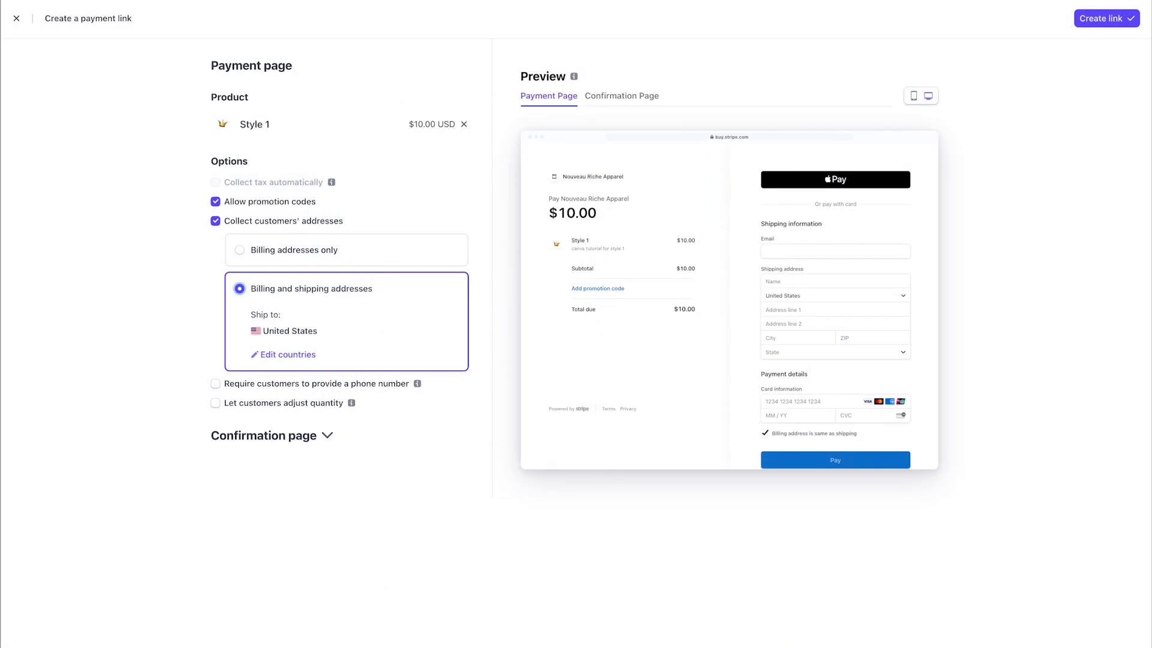
# Step: Require a phone number, allow quantity changes, and keep the default confirmation page
pyautogui.click(215, 383)
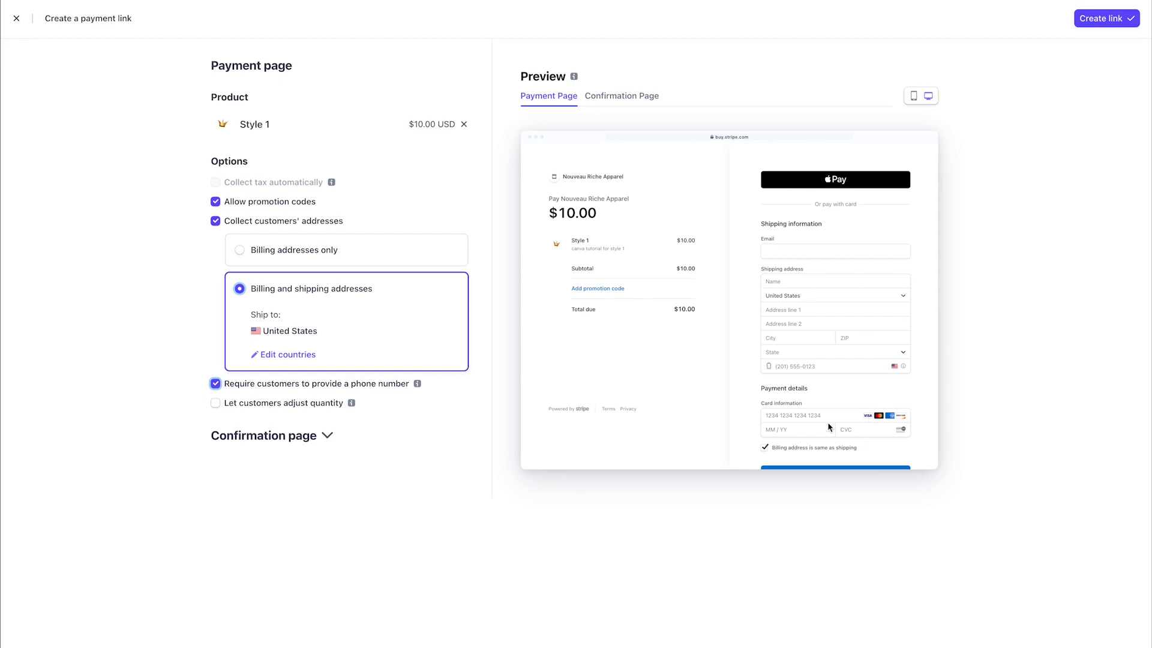
pyautogui.click(216, 402)
pyautogui.click(324, 435)
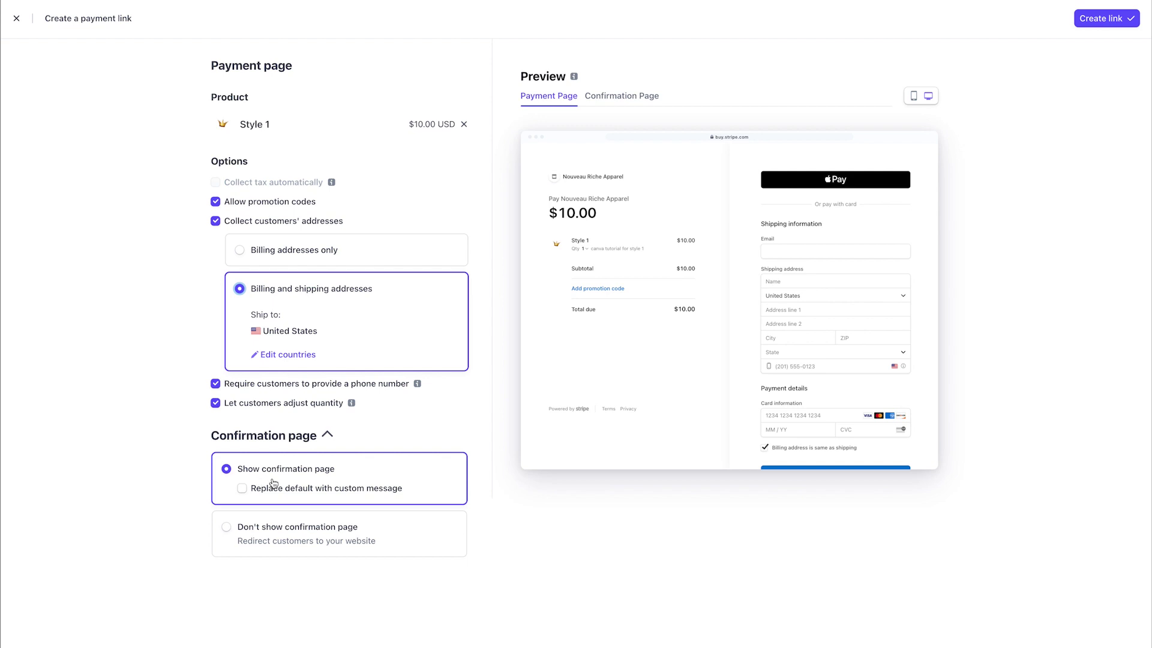
pyautogui.click(242, 488)
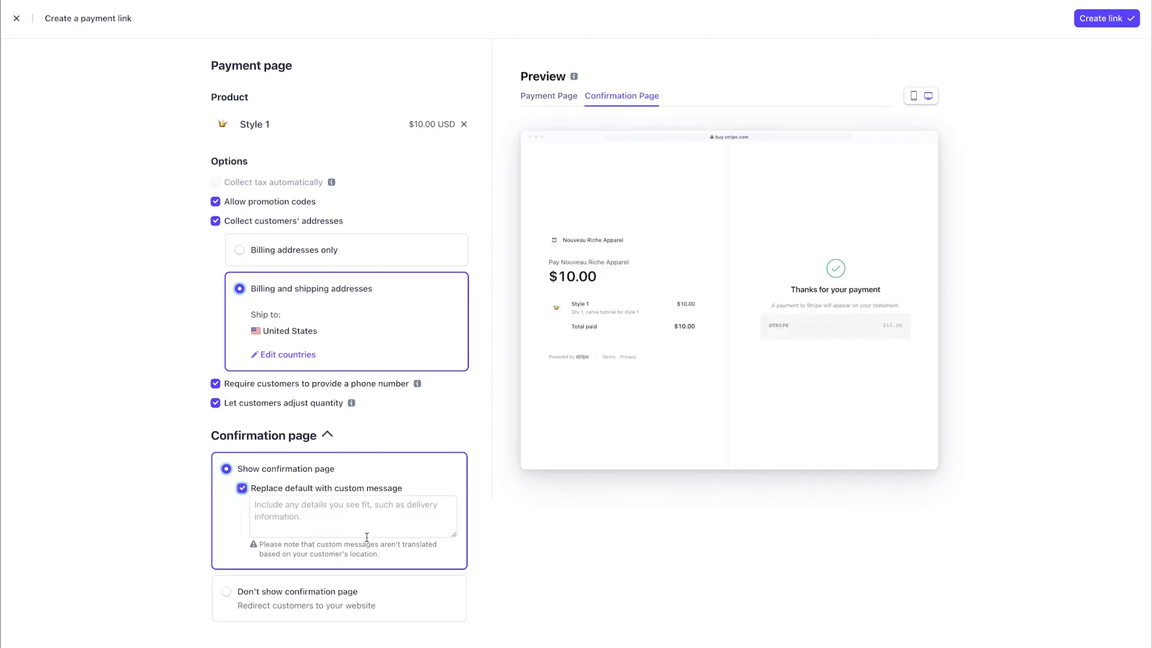
pyautogui.click(311, 505)
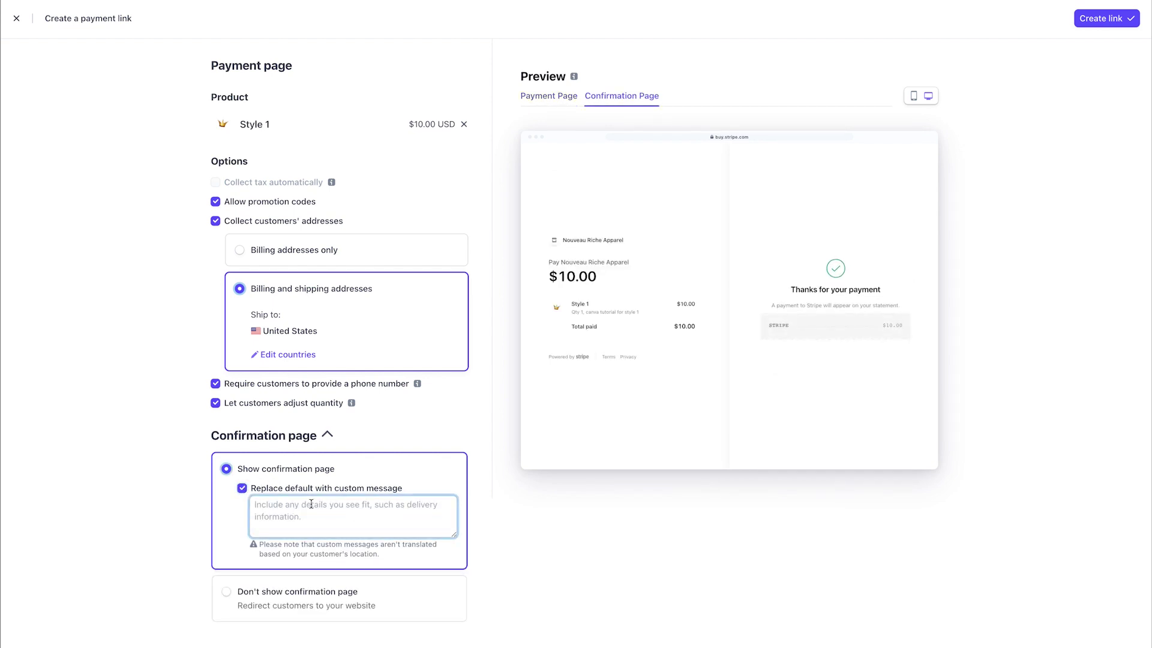
pyautogui.write('add your re')
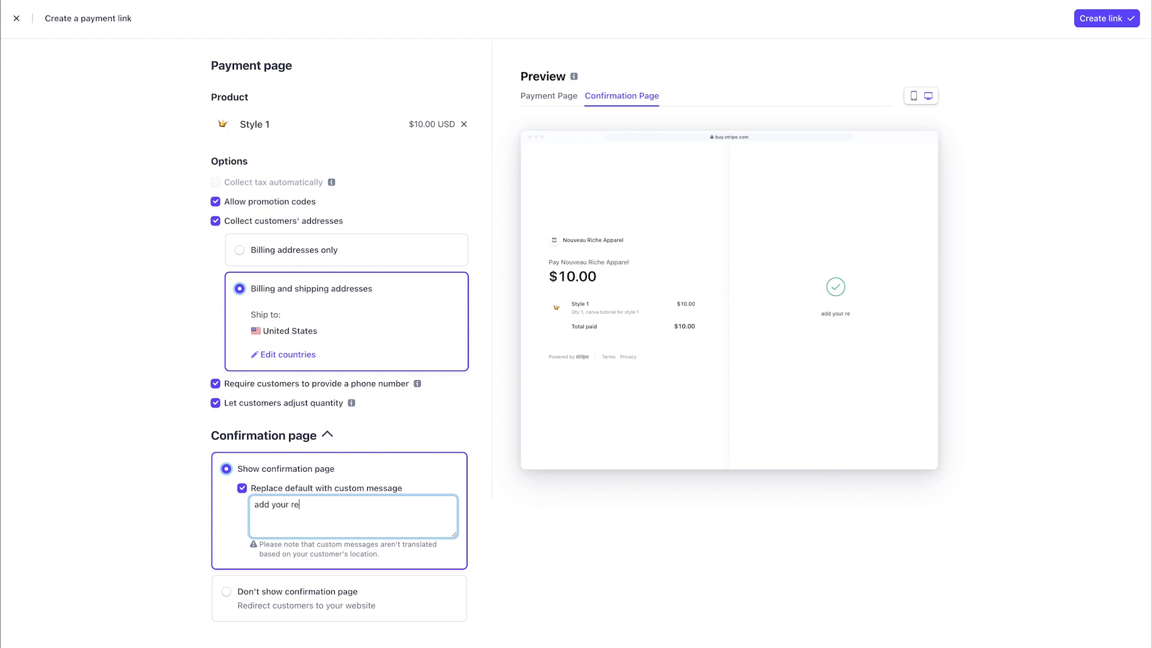
pyautogui.write('turn policySay thank you ')
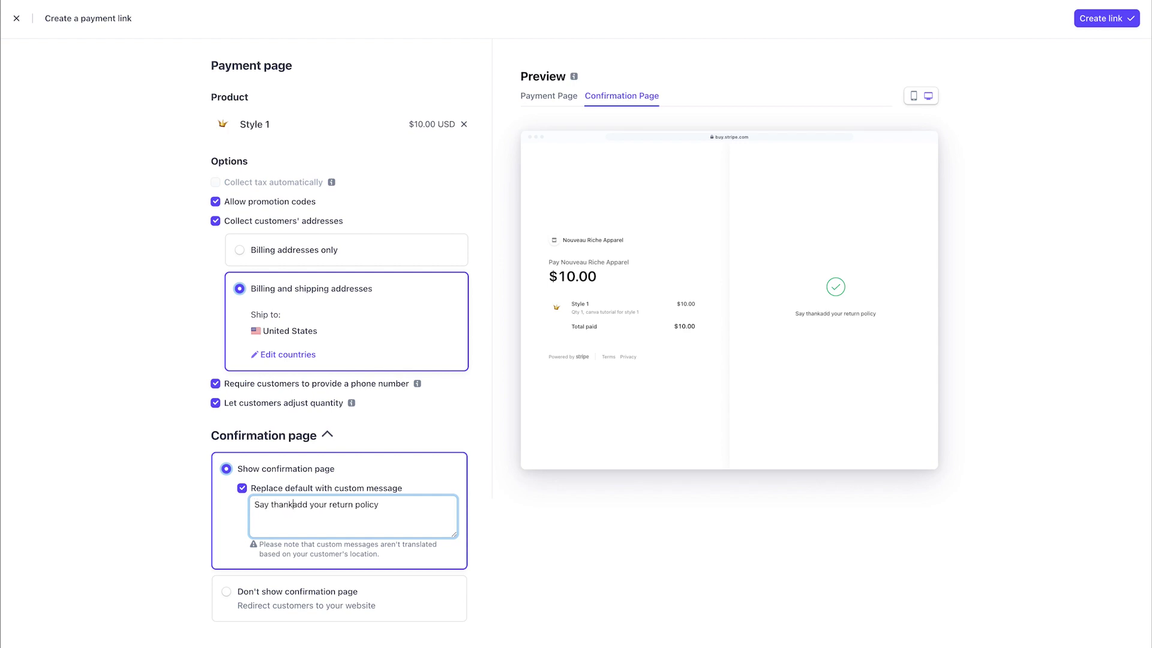
pyautogui.write('for your ord')
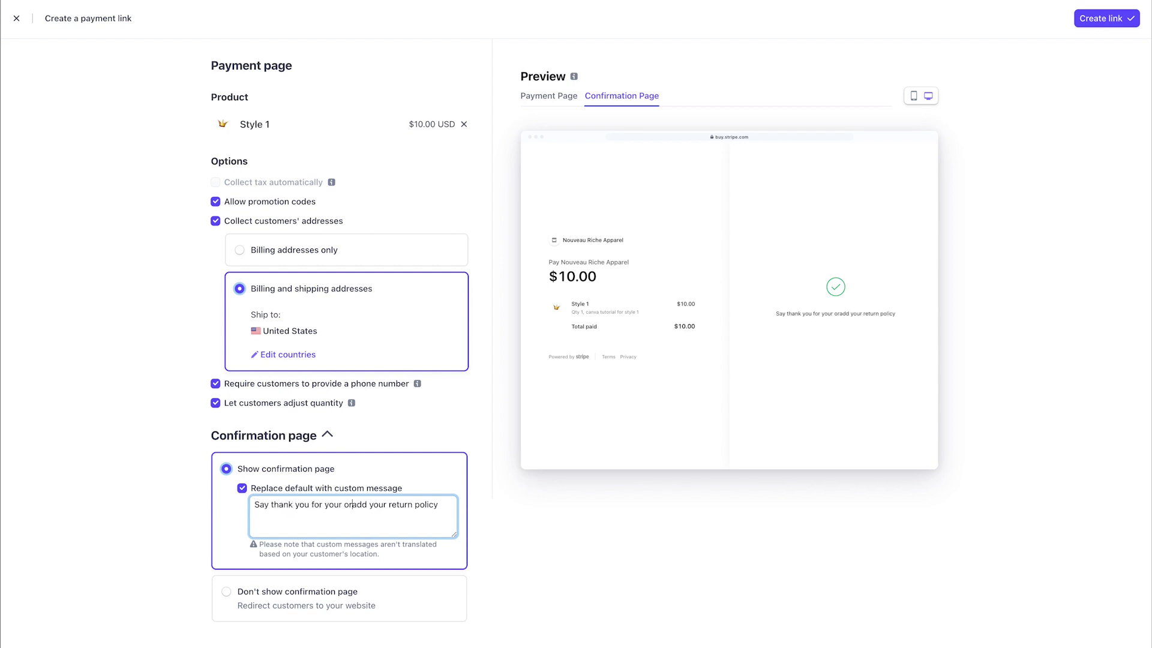
pyautogui.write('er and ')
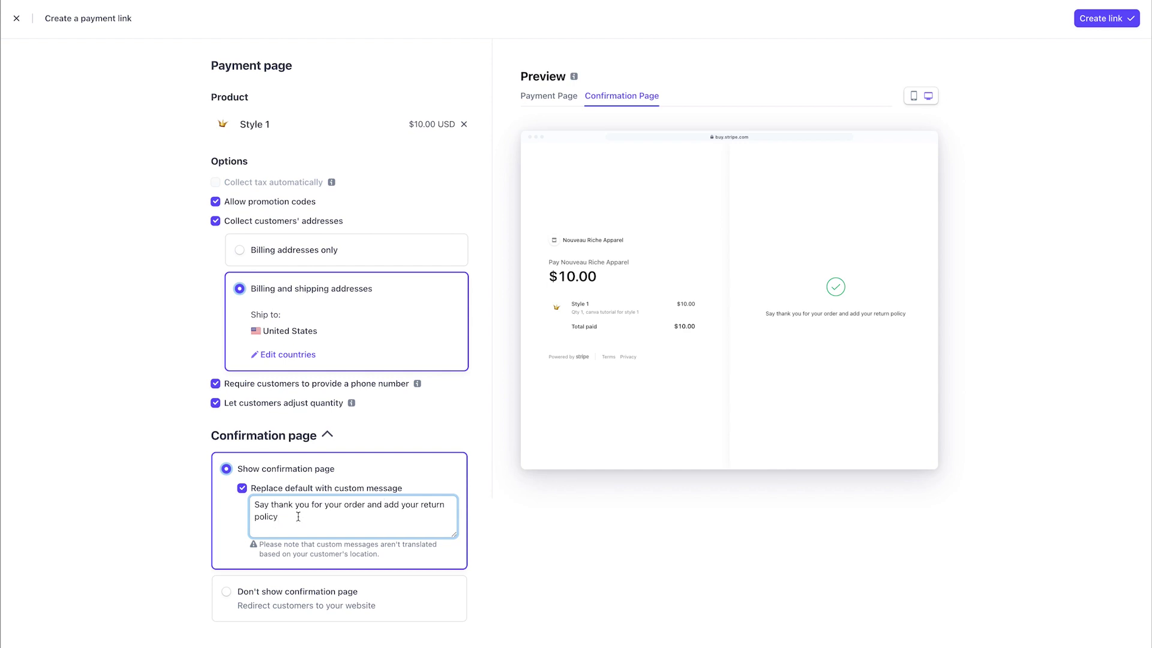
pyautogui.write('.')
pyautogui.click(251, 487)
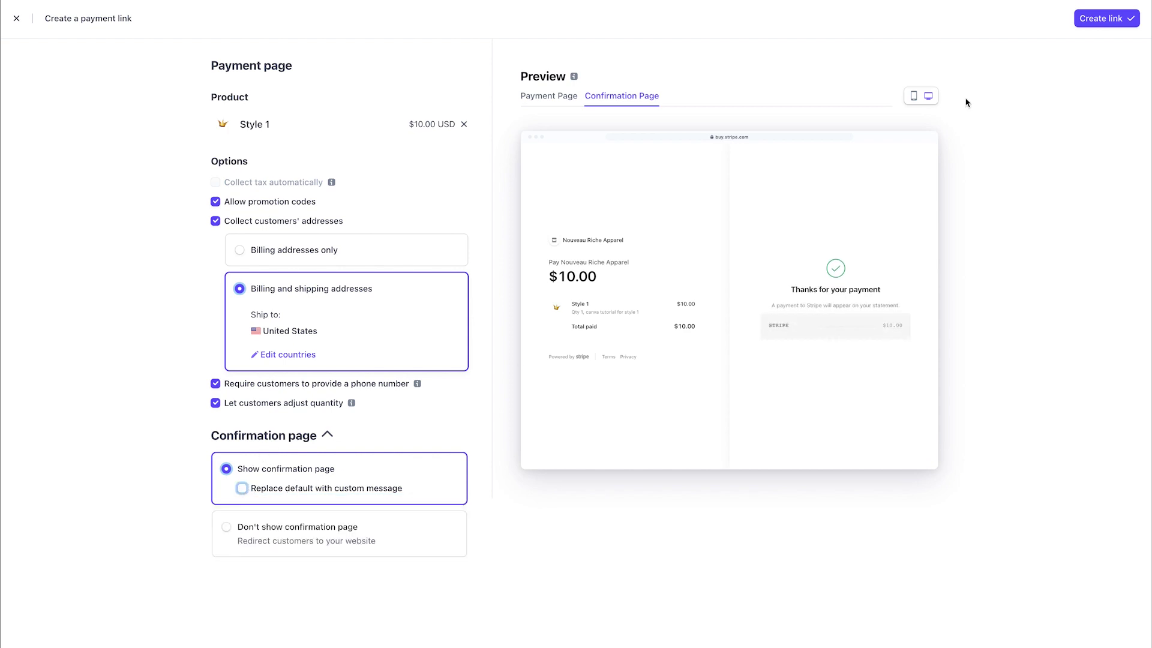
# Step: Create the Style 1 payment link, copy its URL, and start linking the Style 1 photo
pyautogui.click(1097, 20)
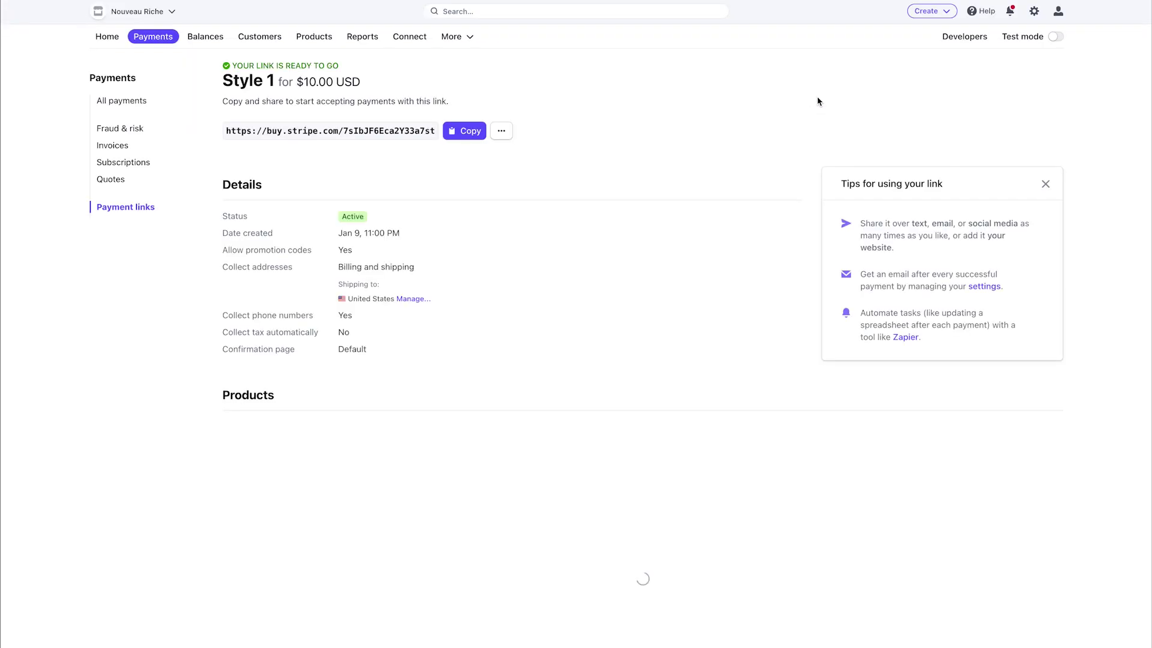
pyautogui.click(469, 137)
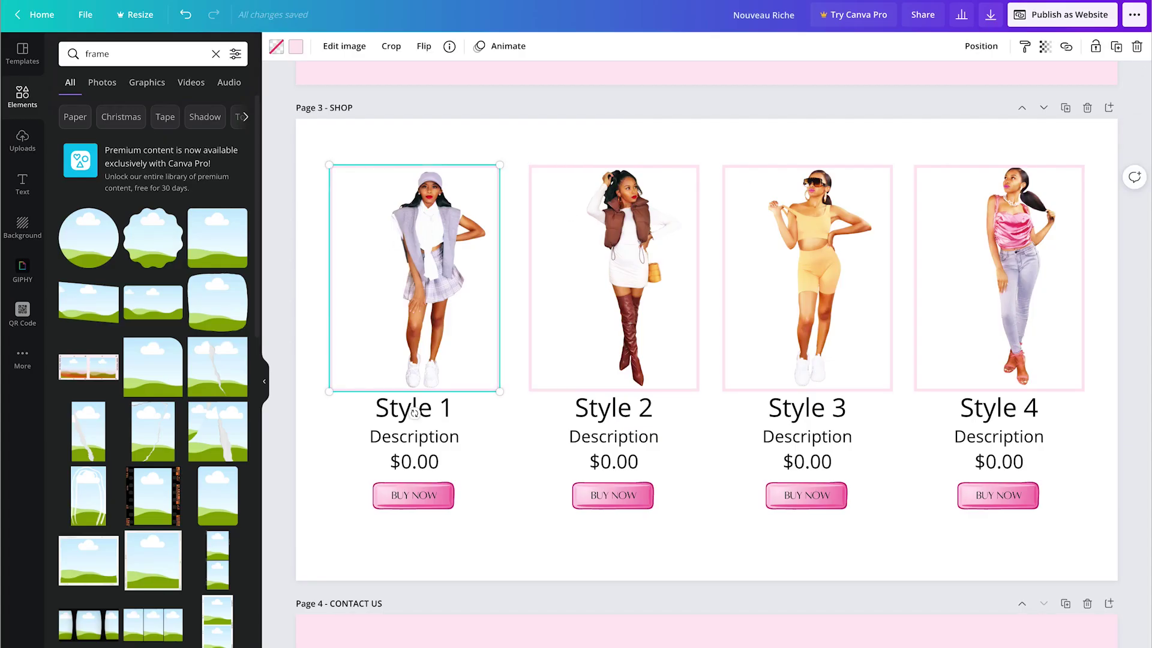
pyautogui.click(1066, 47)
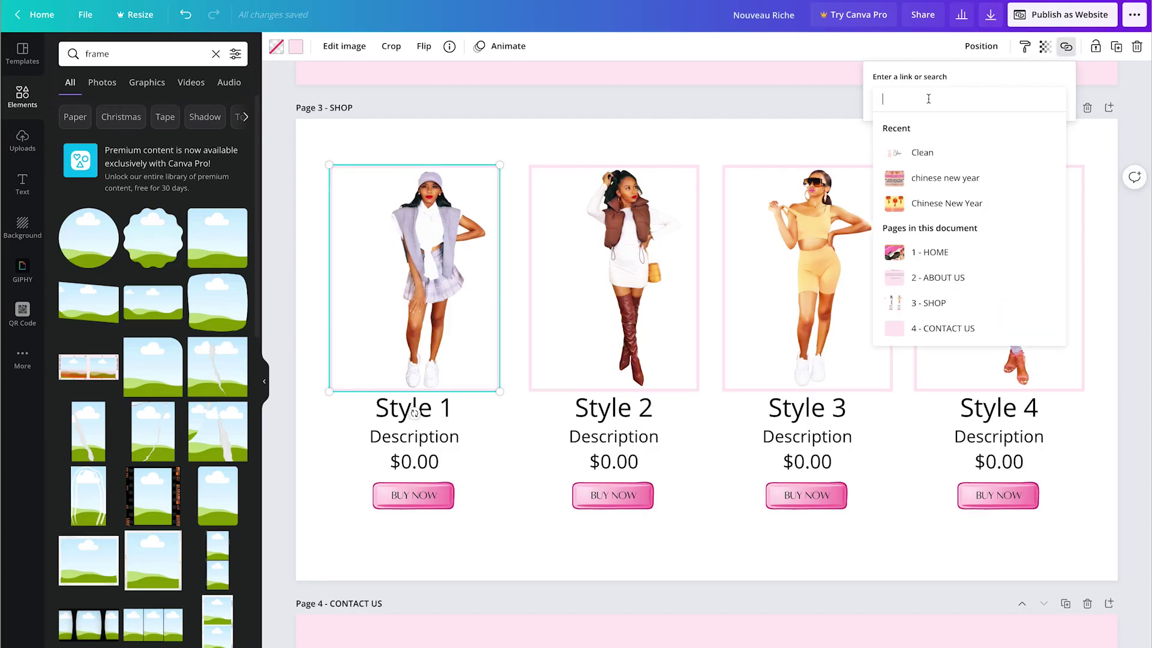
# Step: Link the Style 1 photo and Style 1 text to the Stripe payment link, removing the text underline
pyautogui.hotkey('ctrl', 'v')
pyautogui.press('Return')
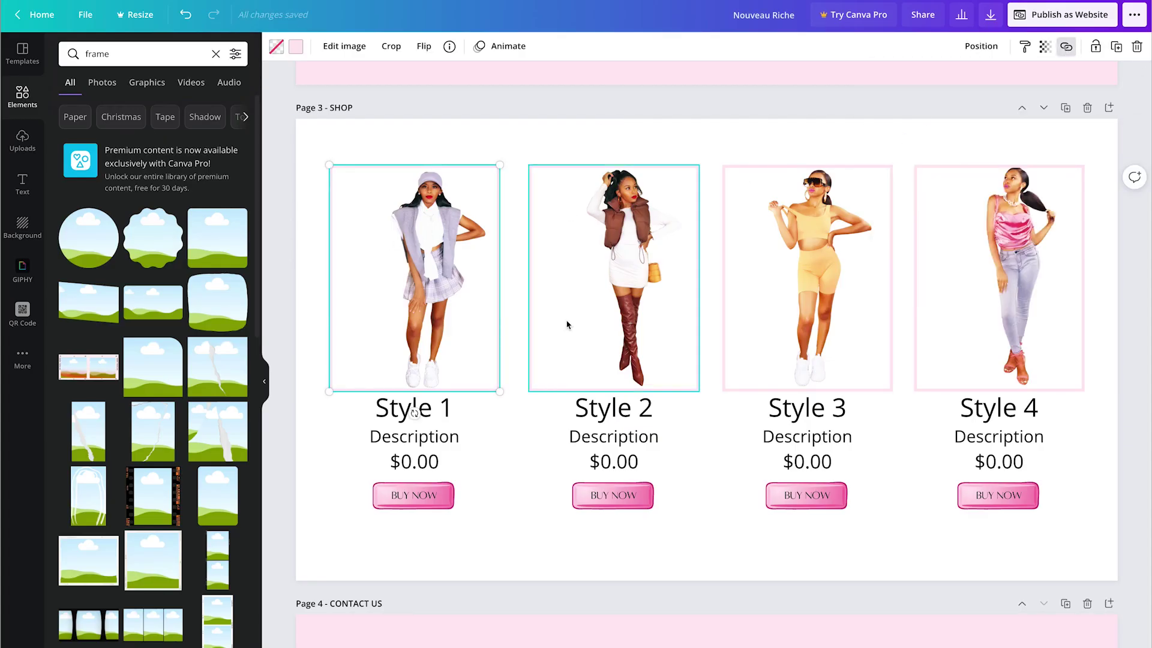
pyautogui.click(419, 408)
pyautogui.click(1066, 47)
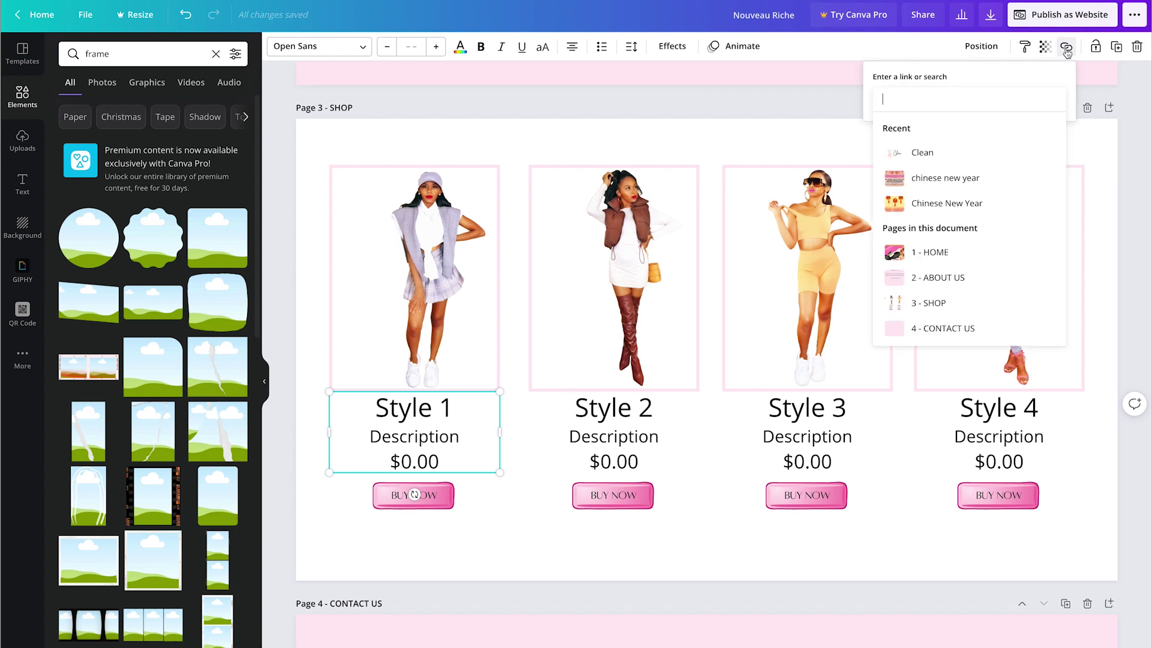
pyautogui.hotkey('ctrl', 'v')
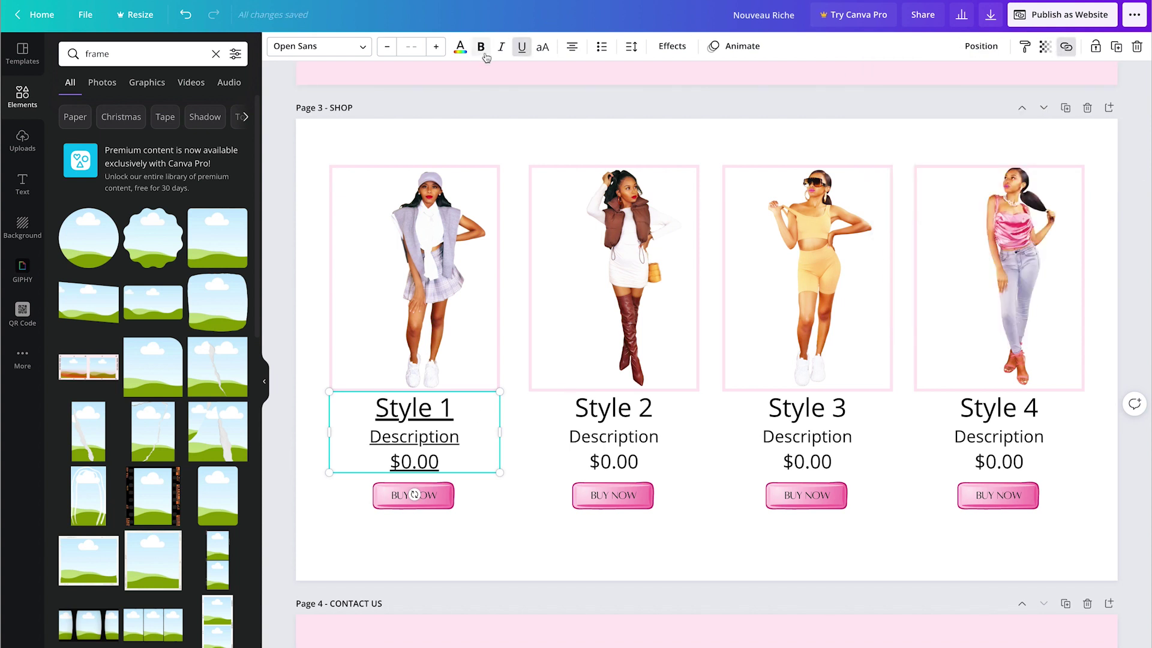
pyautogui.click(521, 47)
# Step: Replace the 3 - SHOP page link on Style 1's BUY NOW button with the buy.stripe.com URL
pyautogui.click(451, 501)
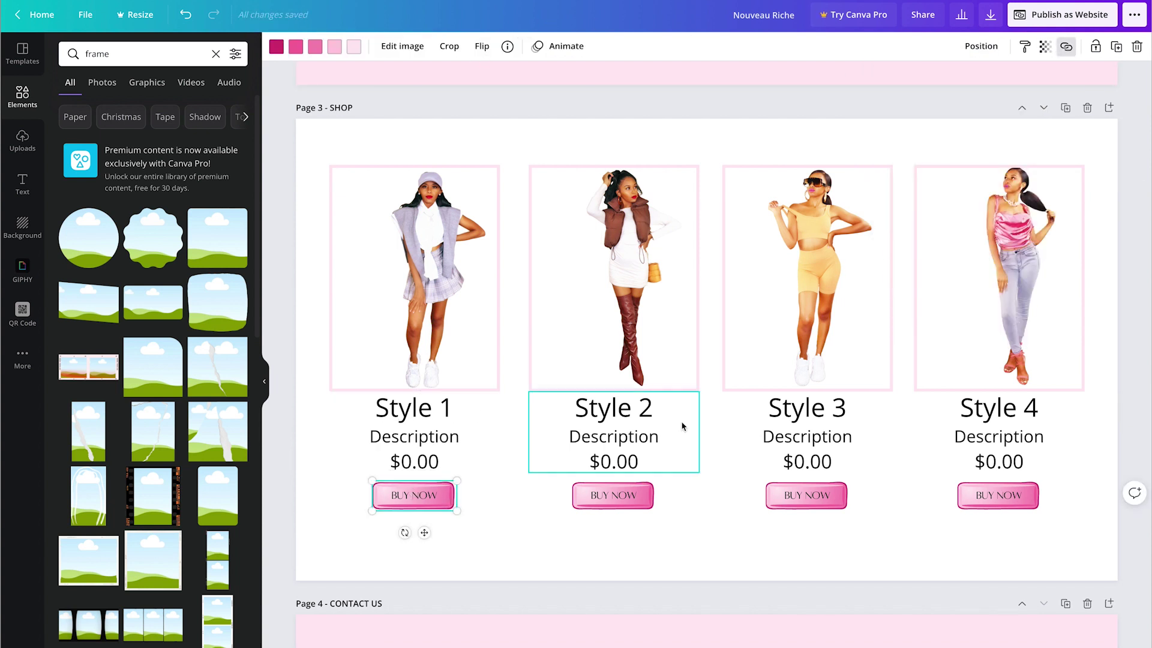
pyautogui.click(1066, 46)
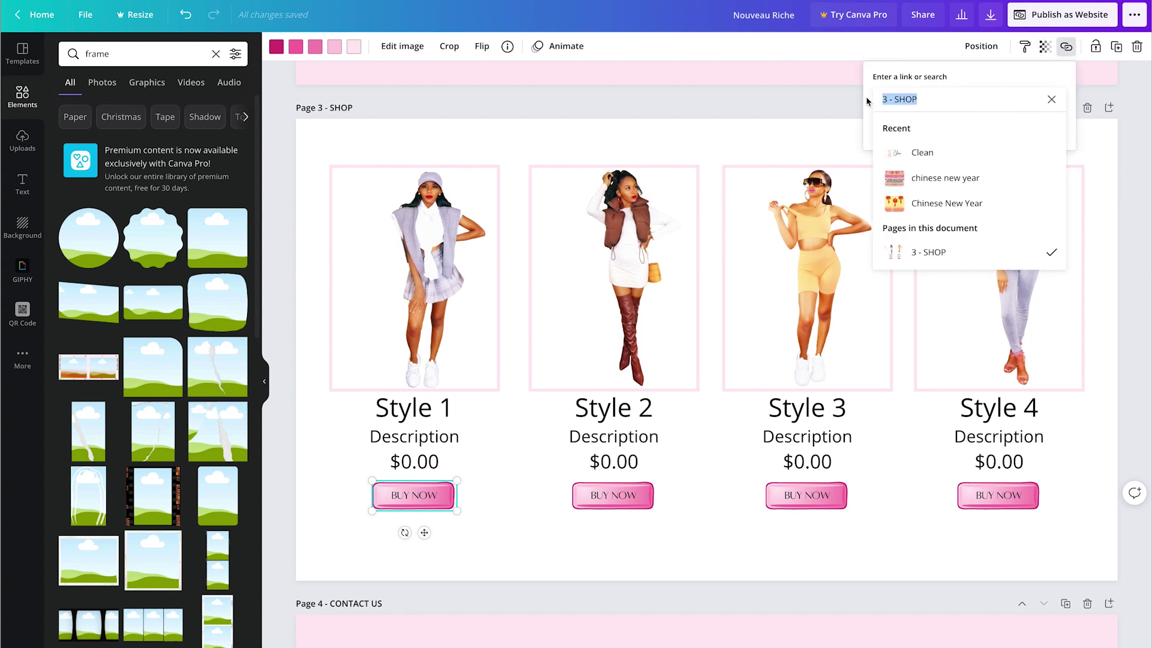
pyautogui.hotkey('ctrl', 'v')
pyautogui.press('Return')
pyautogui.click(416, 491)
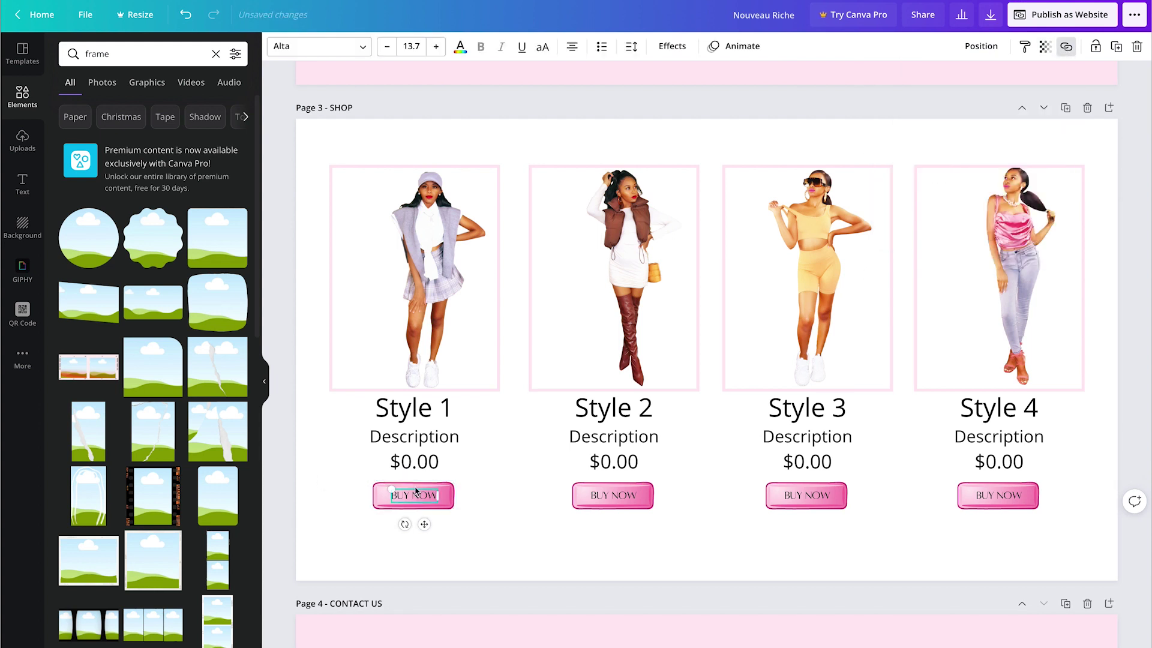
pyautogui.click(1066, 46)
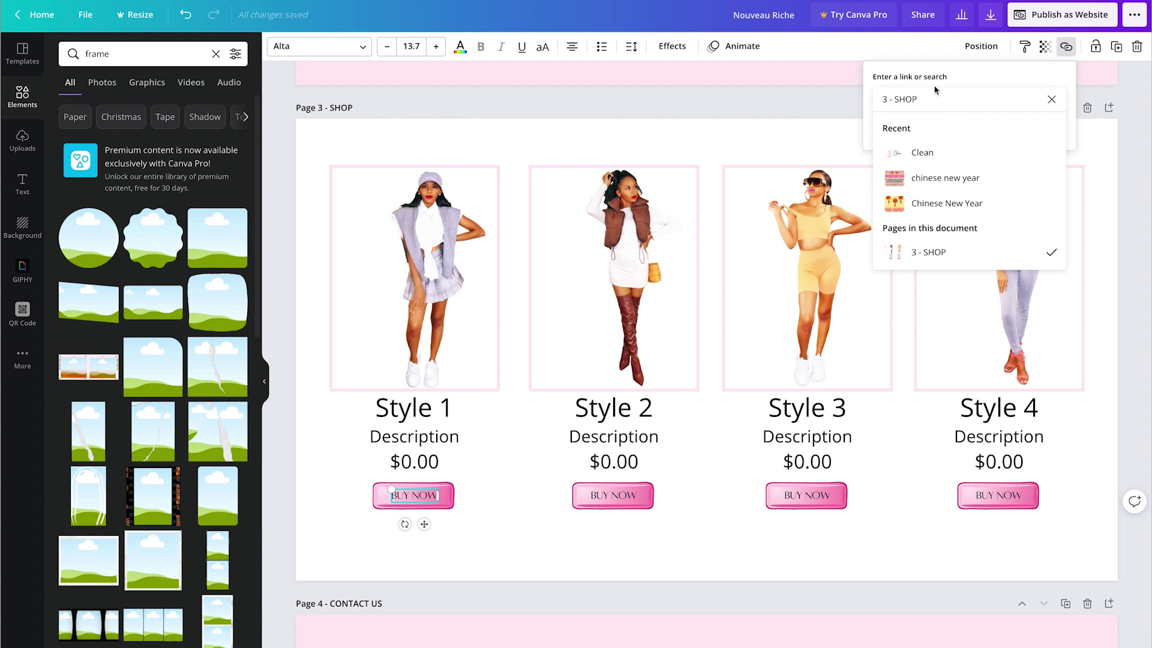
pyautogui.moveTo(935, 90); pyautogui.dragTo(868, 101)
pyautogui.write('/')
pyautogui.hotkey('ctrl', 'v')
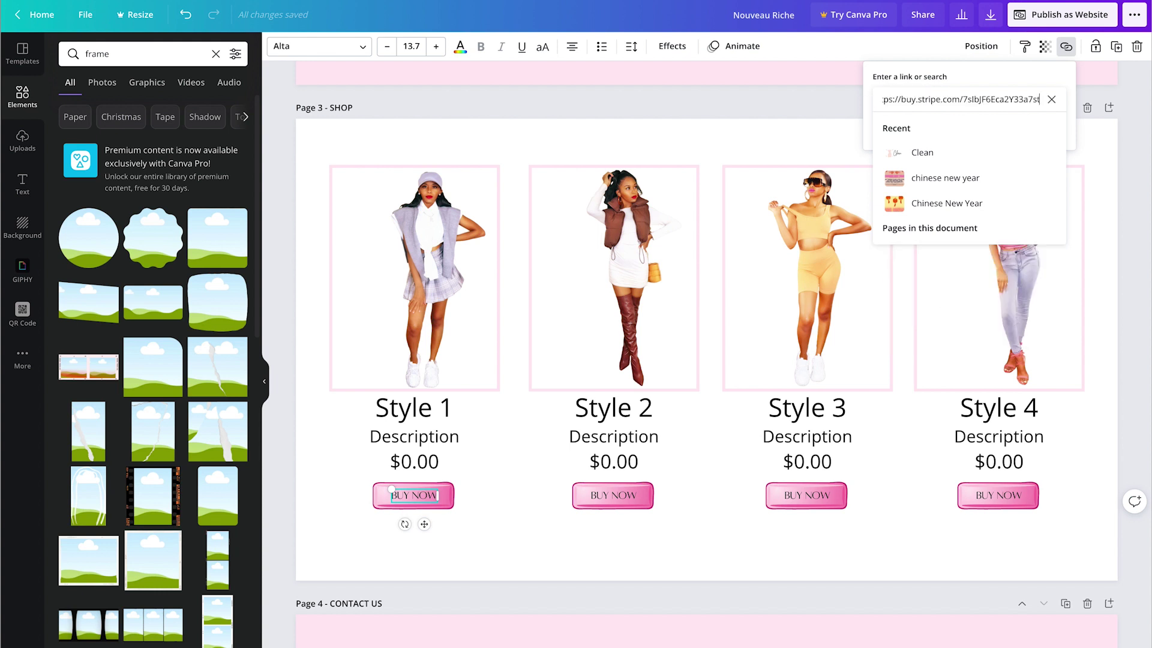
pyautogui.press('Return')
# Step: Remove the old page links from Style 2's Buy Now text and button graphic
pyautogui.click(612, 495)
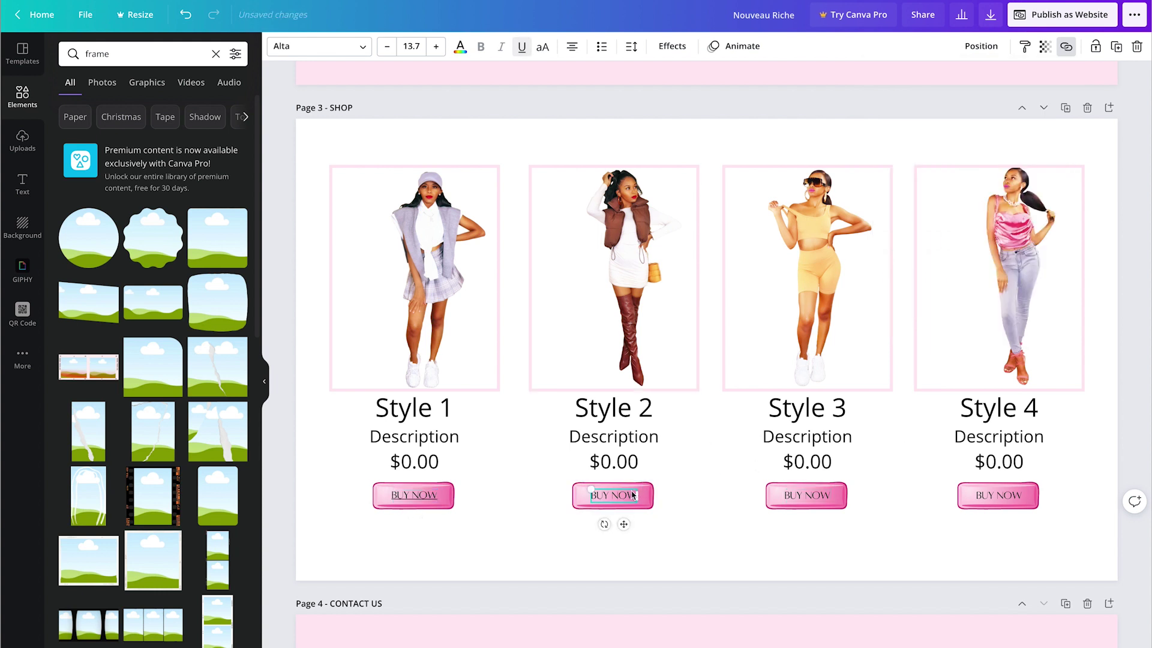
pyautogui.click(1066, 47)
pyautogui.click(929, 128)
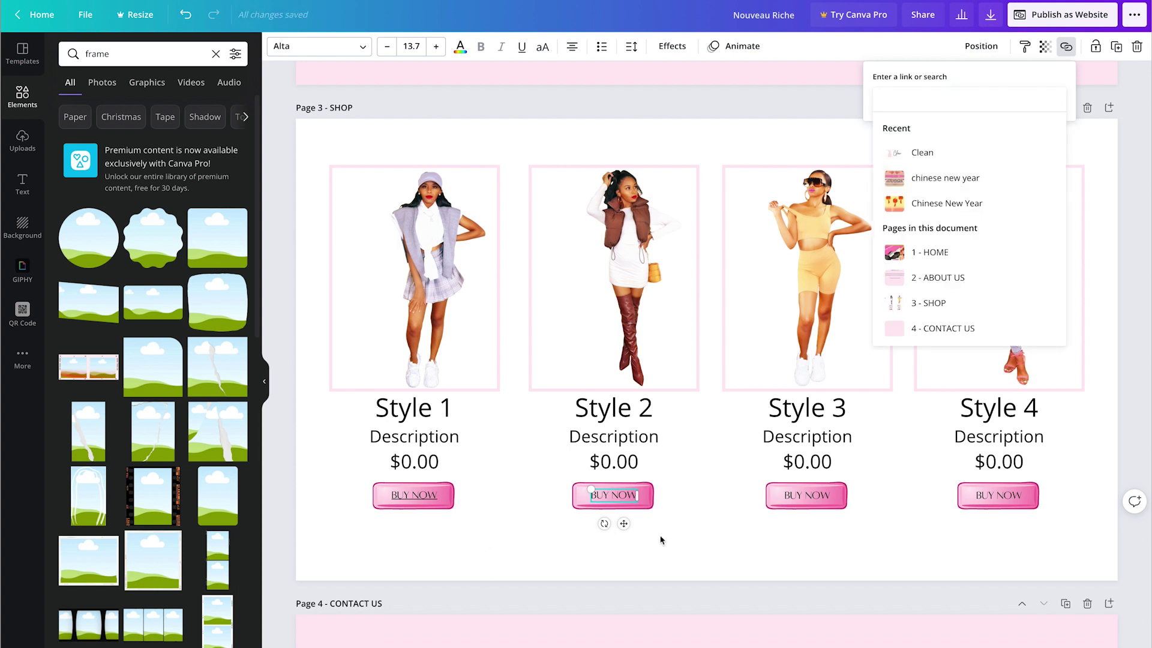
pyautogui.click(648, 501)
pyautogui.click(702, 532)
pyautogui.click(646, 507)
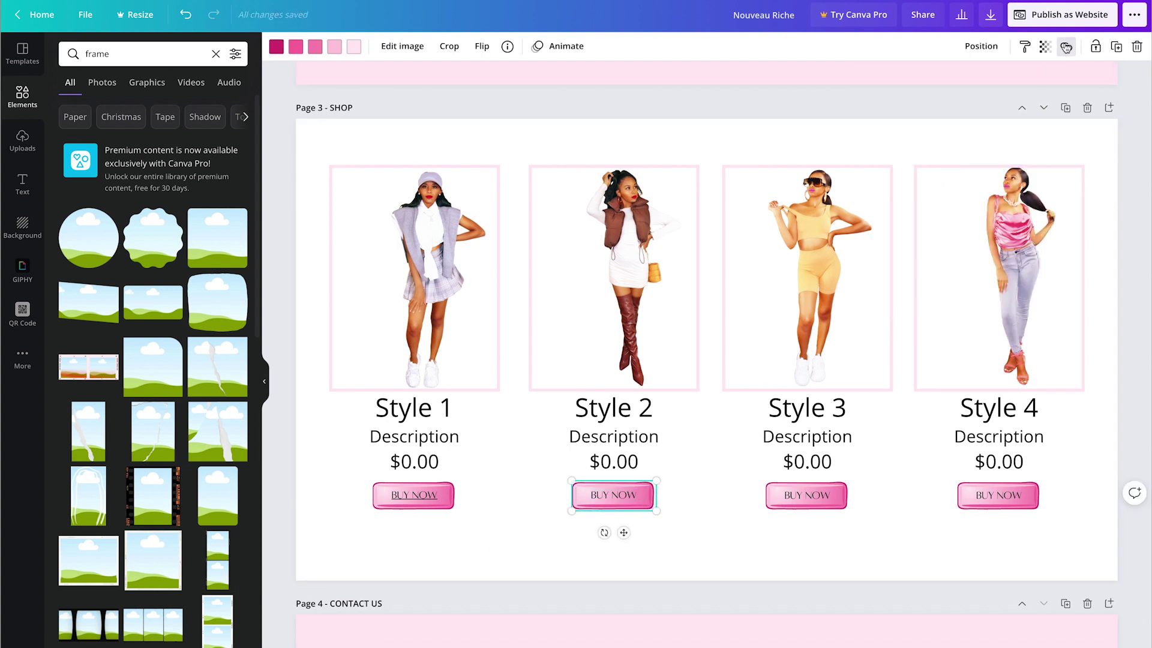
pyautogui.click(1066, 47)
pyautogui.click(987, 128)
pyautogui.click(894, 303)
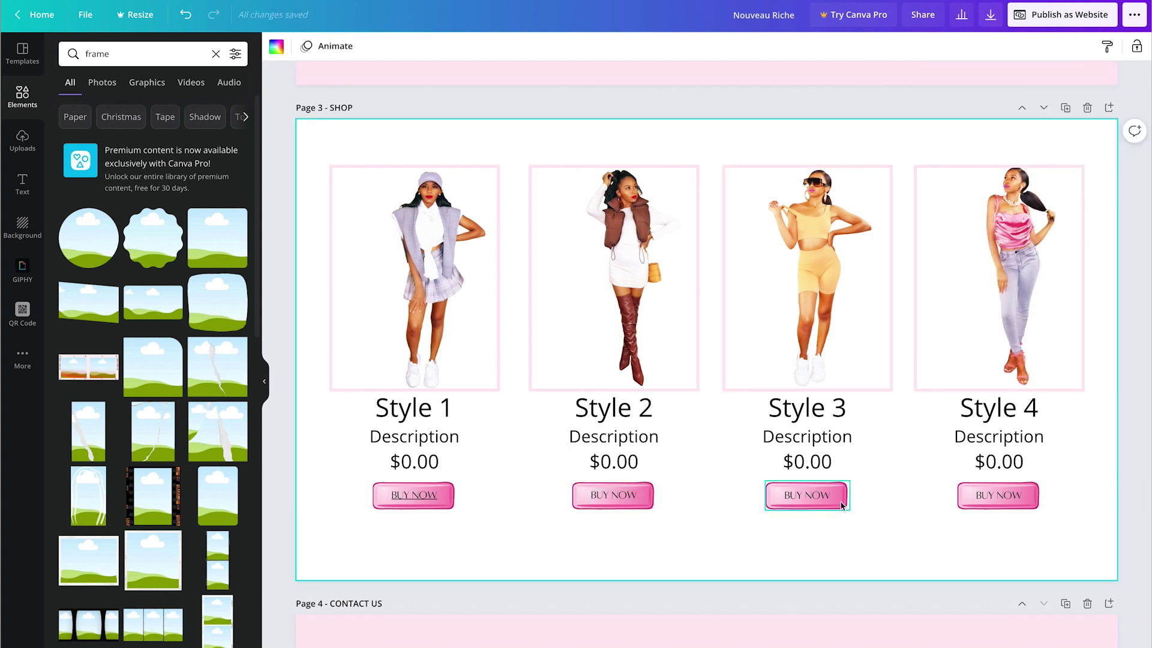
# Step: Inspect the link settings on Style 3's Buy Now button
pyautogui.click(841, 503)
pyautogui.click(1066, 46)
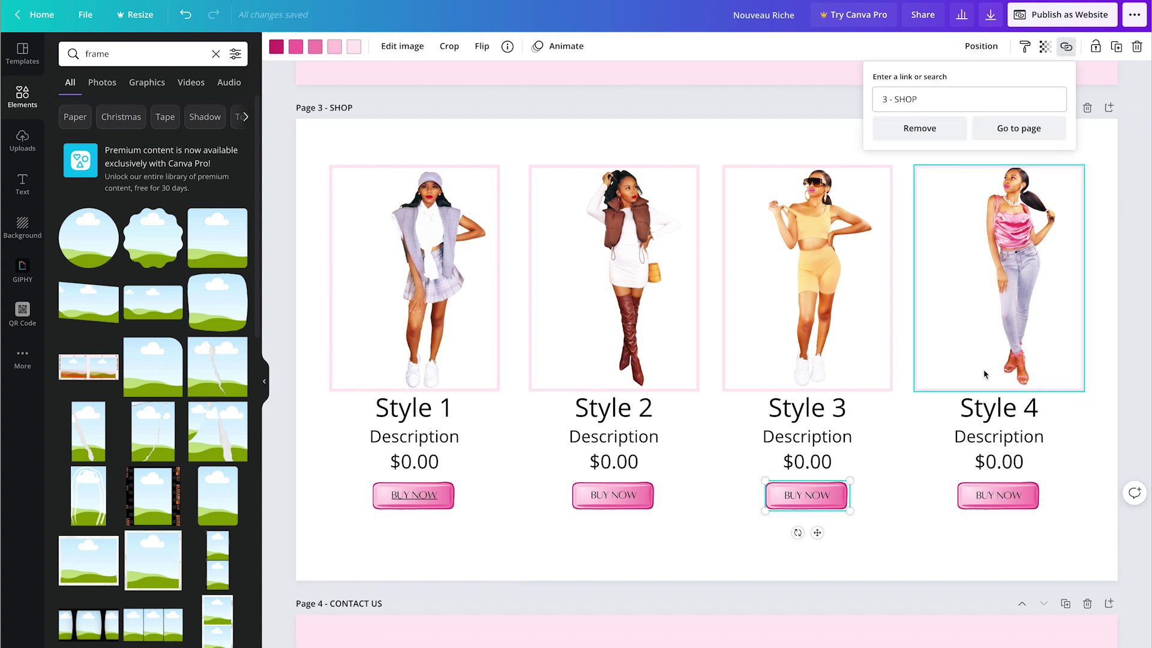
pyautogui.click(822, 498)
pyautogui.click(1065, 47)
pyautogui.click(895, 579)
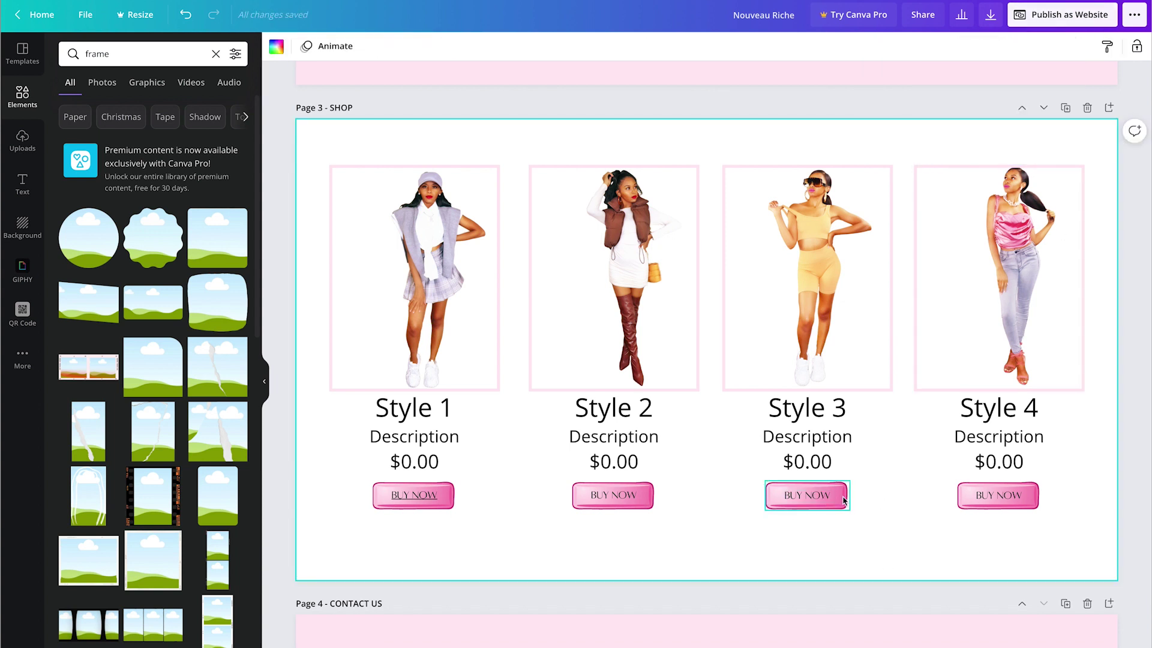
# Step: Remove the old page links from Style 4's Buy Now text and button graphic
pyautogui.click(1013, 497)
pyautogui.click(1065, 47)
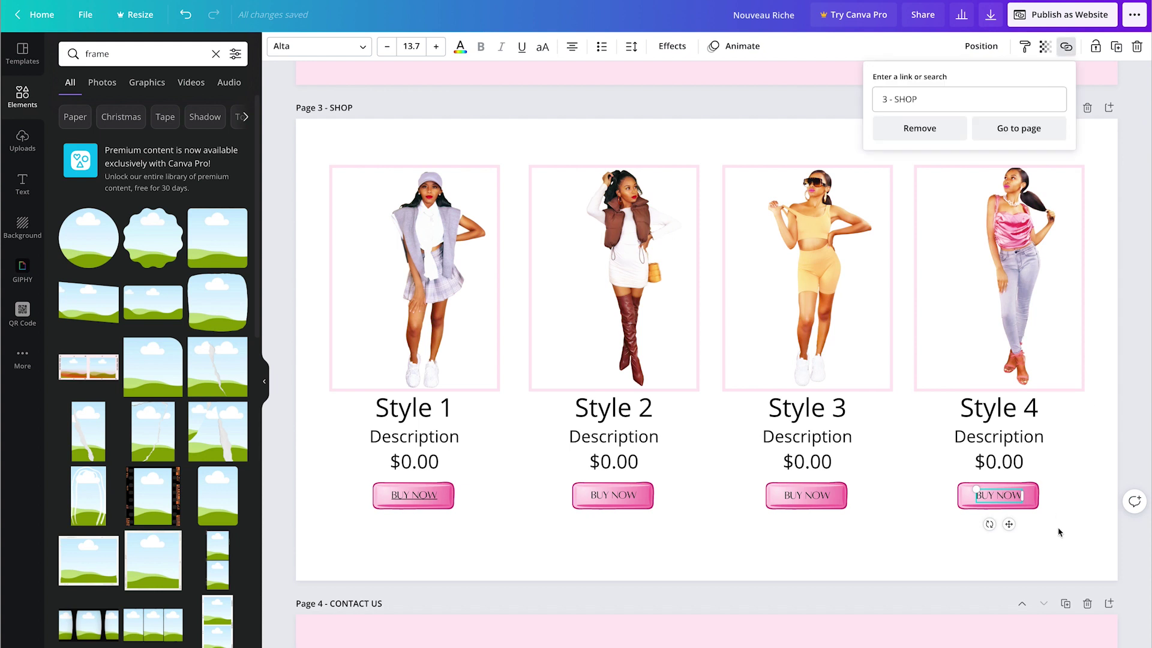
pyautogui.click(918, 198)
pyautogui.click(1035, 512)
pyautogui.click(1035, 511)
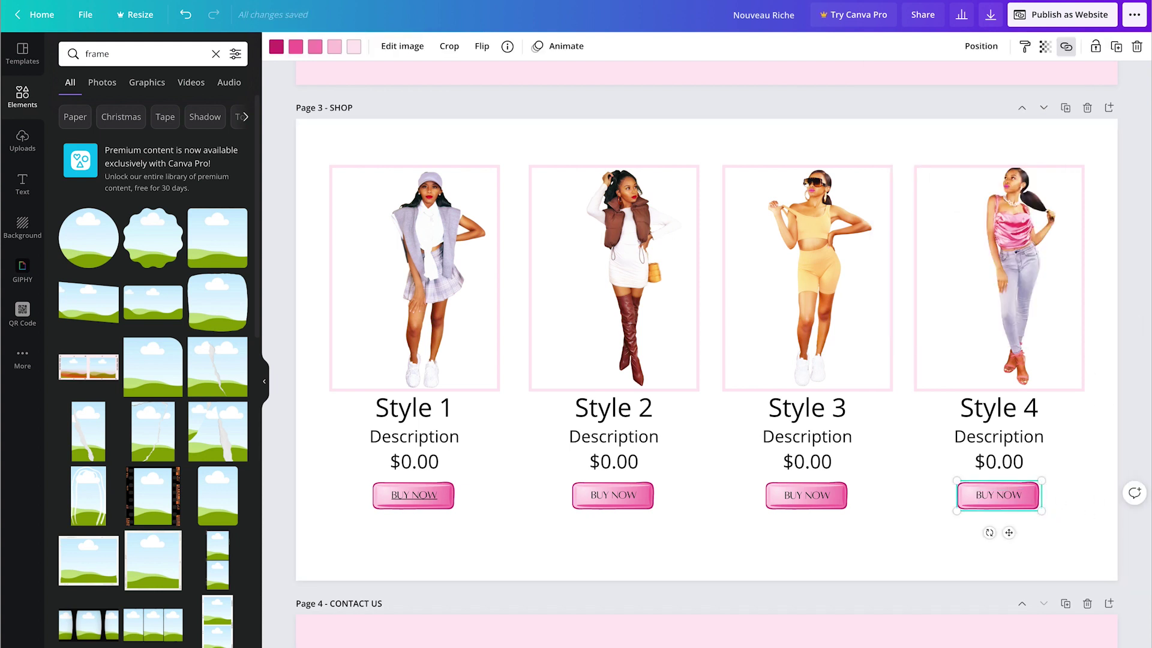
pyautogui.click(1066, 47)
pyautogui.click(920, 198)
# Step: Remove the old page links from Style 3's Buy Now text and button graphic, then recheck Style 1's button
pyautogui.click(806, 494)
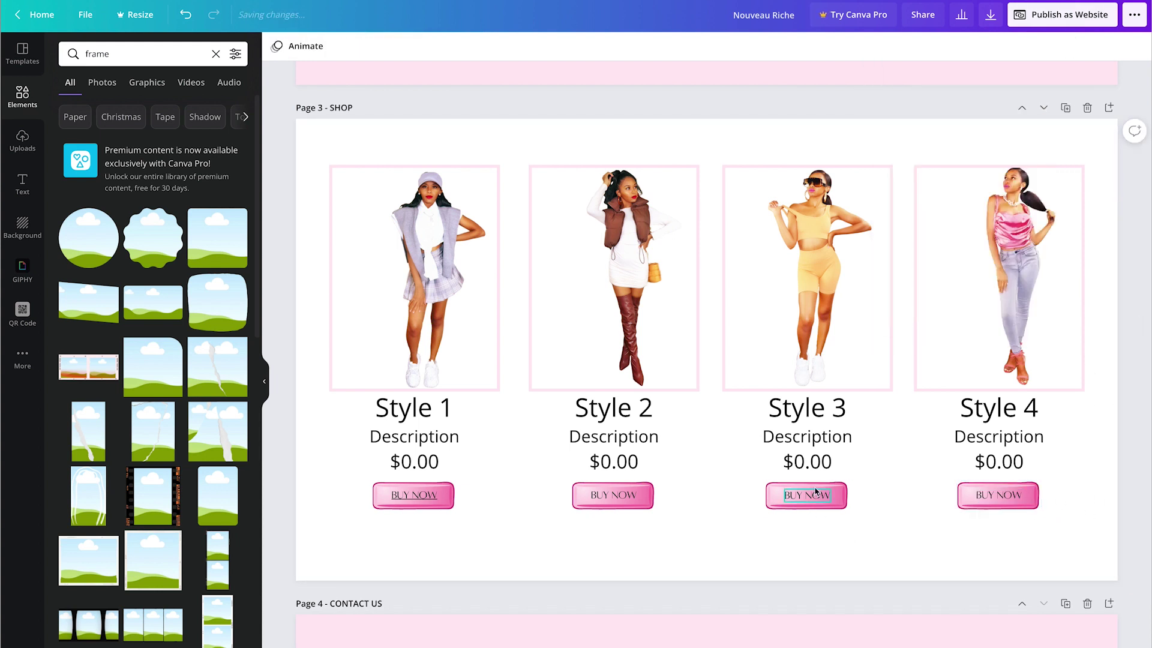
pyautogui.click(1066, 47)
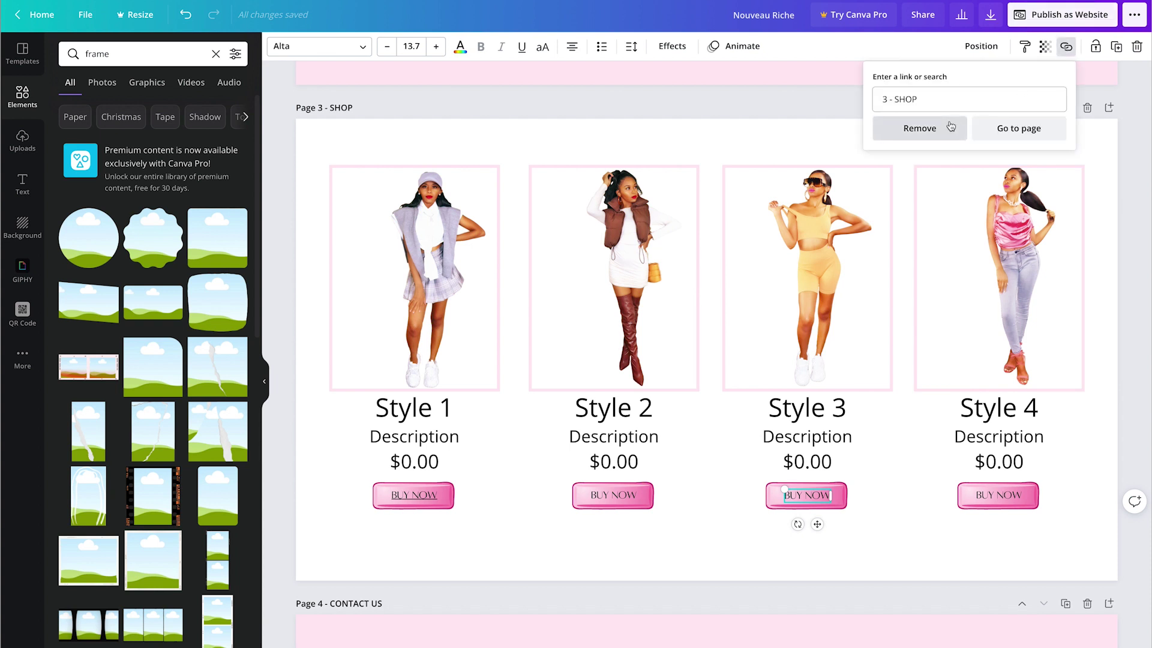
pyautogui.click(920, 127)
pyautogui.click(844, 561)
pyautogui.click(843, 499)
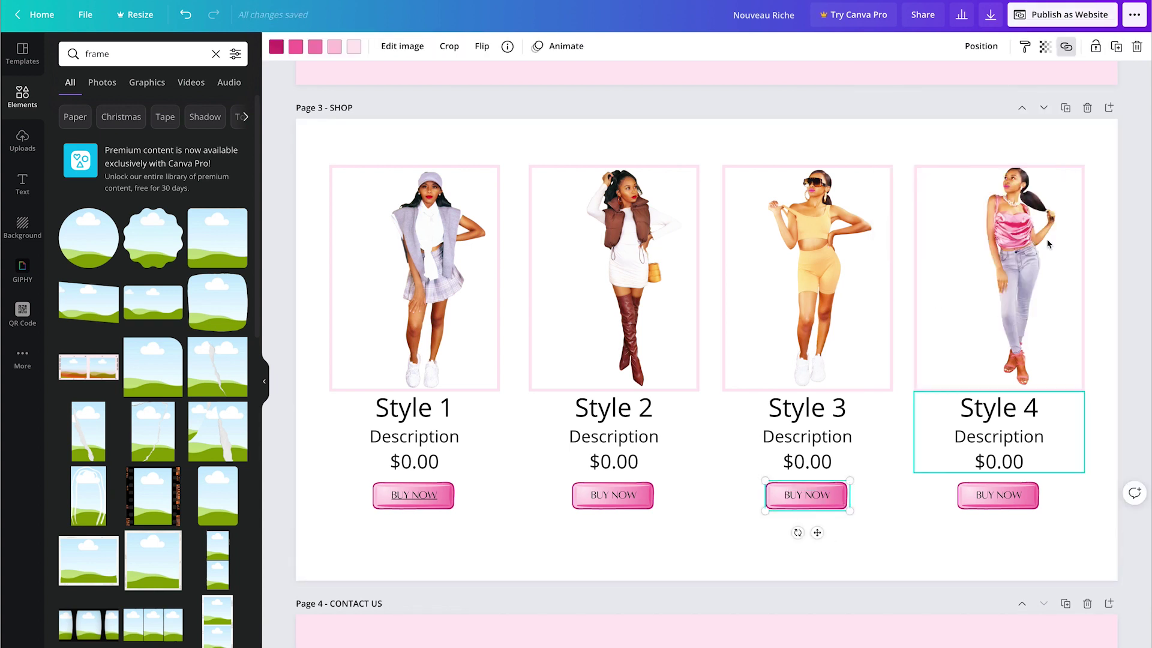
pyautogui.click(1066, 46)
pyautogui.click(919, 128)
pyautogui.click(892, 537)
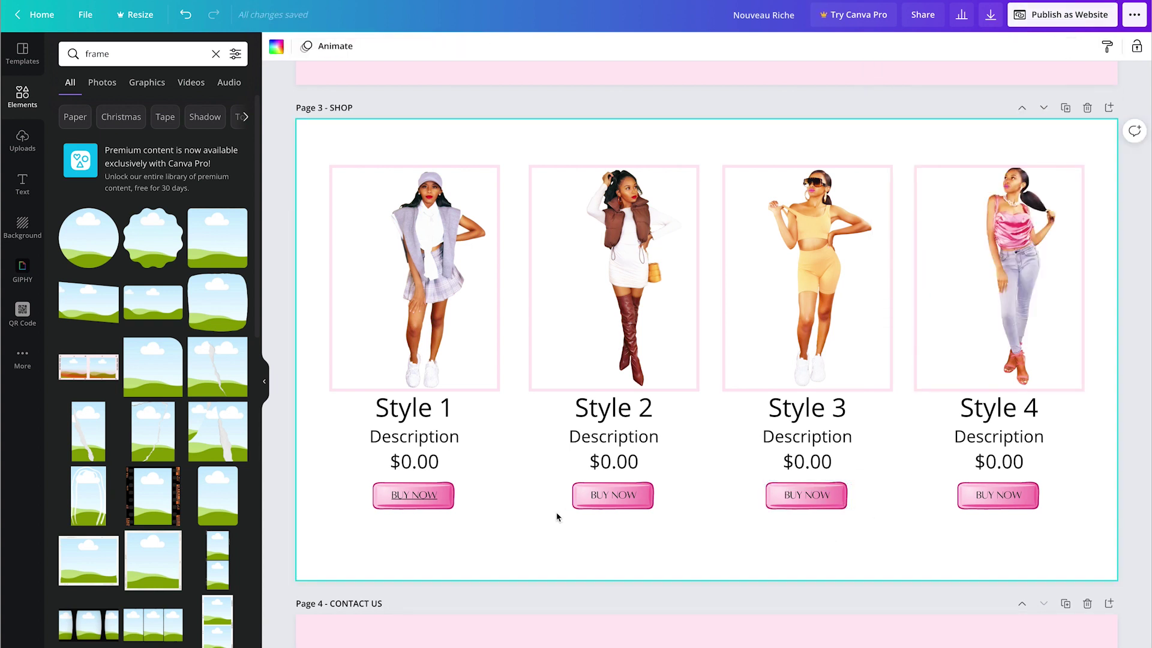
pyautogui.click(455, 507)
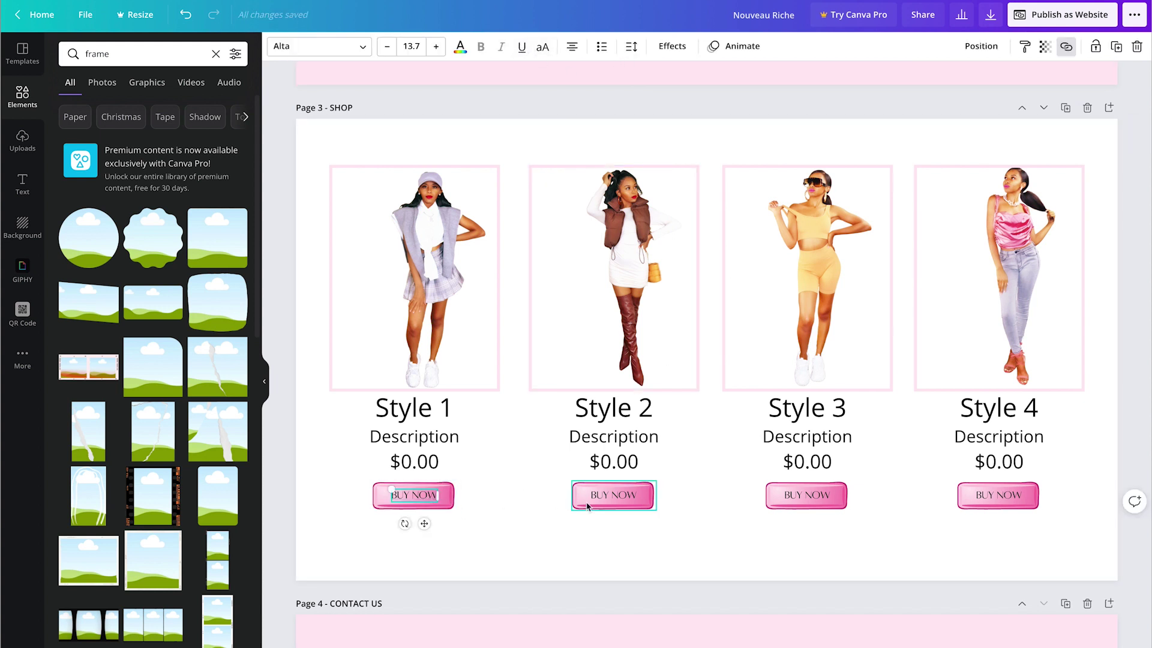
pyautogui.click(502, 527)
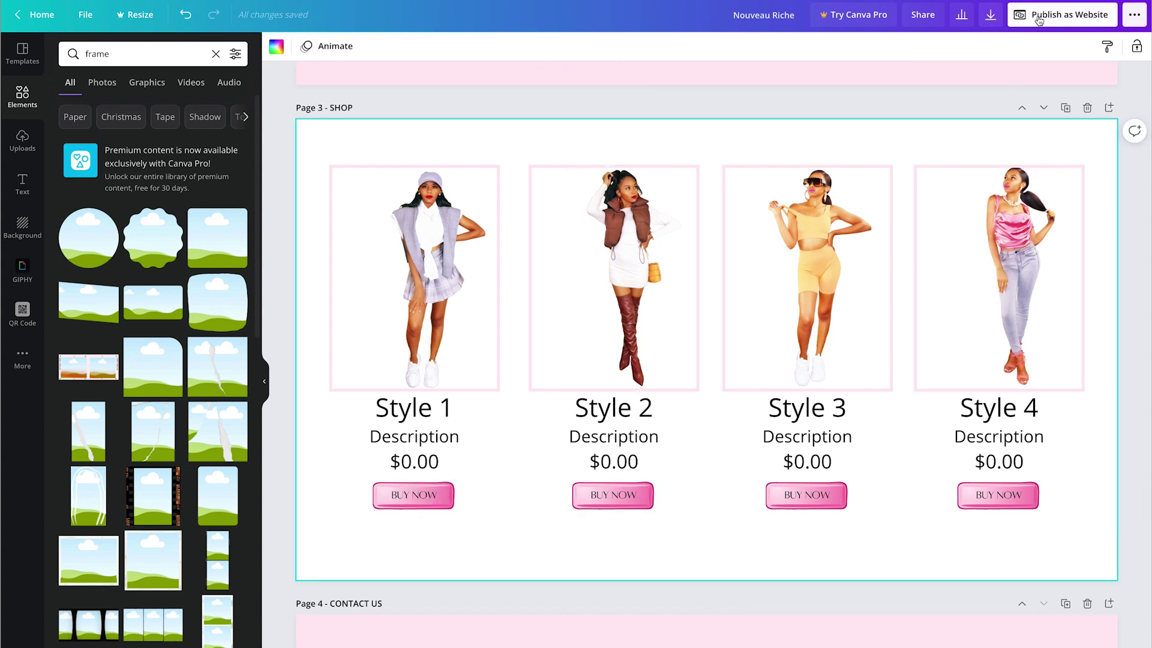
pyautogui.click(1073, 21)
# Step: Publish with Classic navigation, open the site, and follow Style 1's BUY NOW on the SHOP page
pyautogui.click(1017, 270)
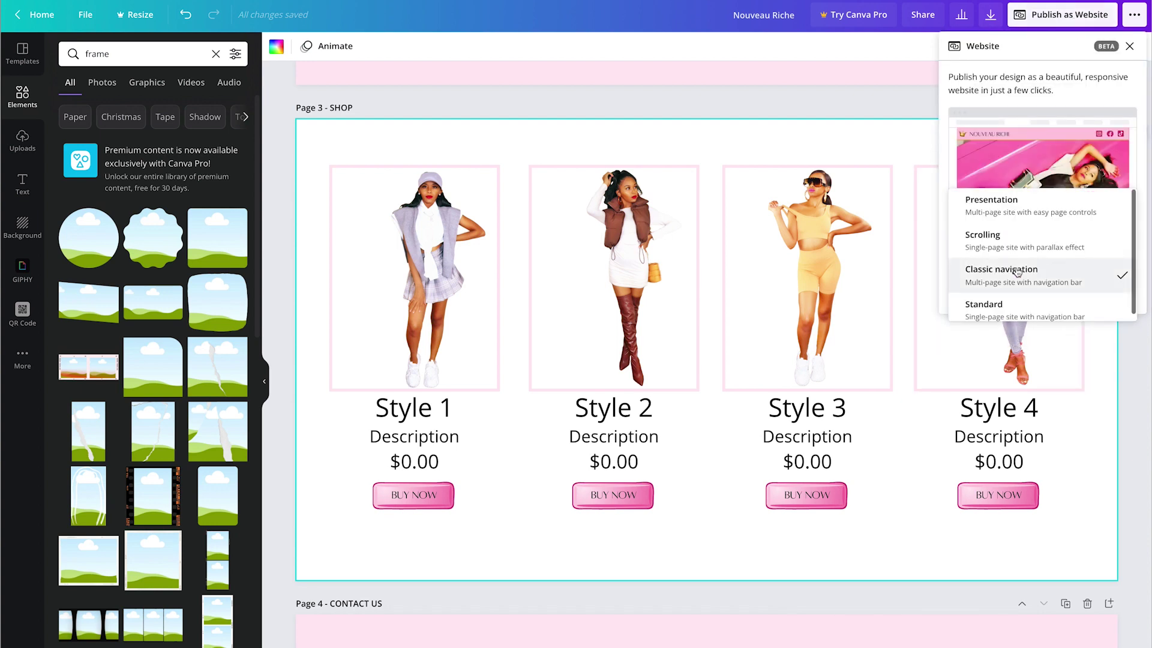
pyautogui.click(1017, 271)
pyautogui.click(1042, 290)
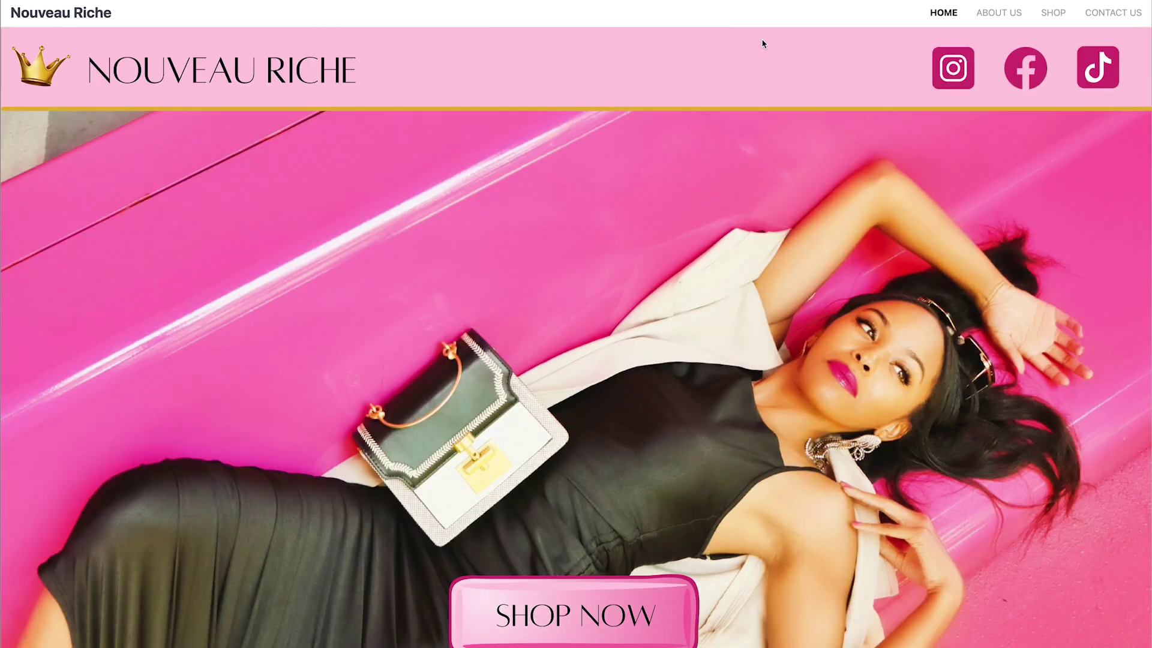
pyautogui.click(1048, 11)
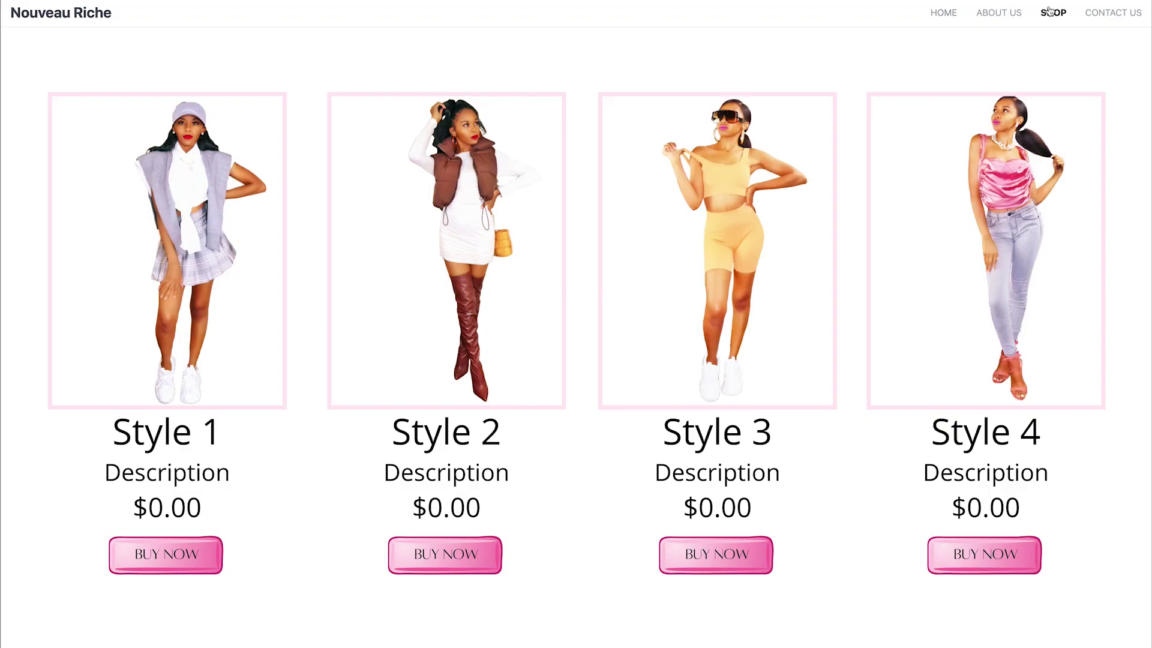
pyautogui.click(189, 552)
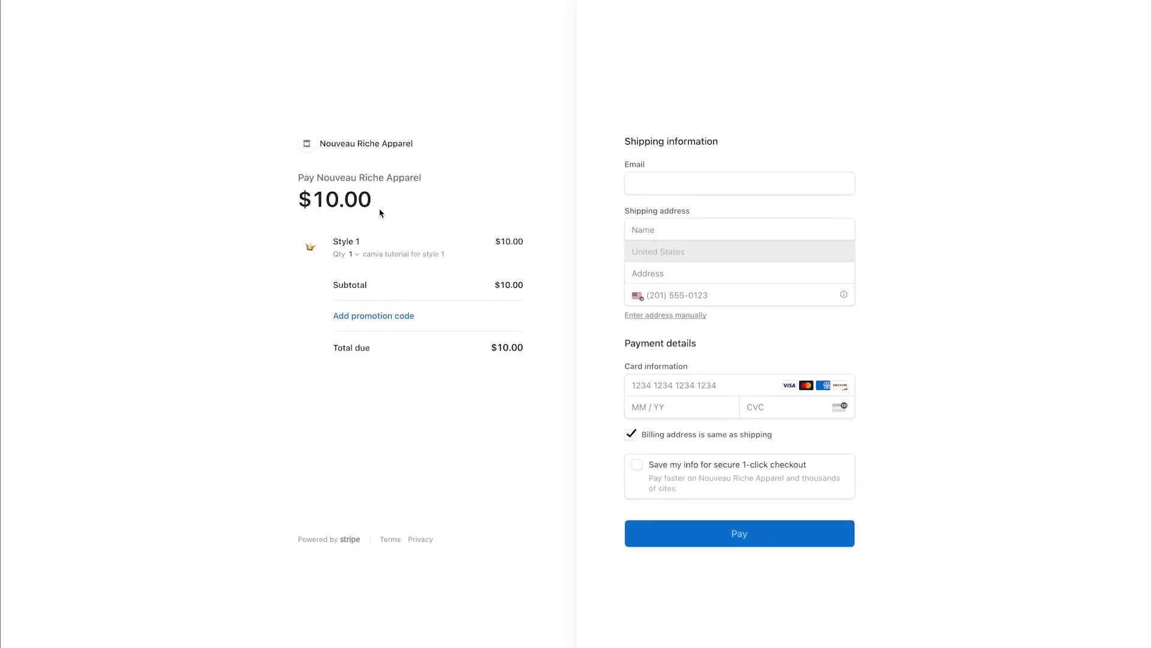
# Step: Expand and collapse the promotion code entry on Style 1's $10.00 checkout
pyautogui.click(398, 317)
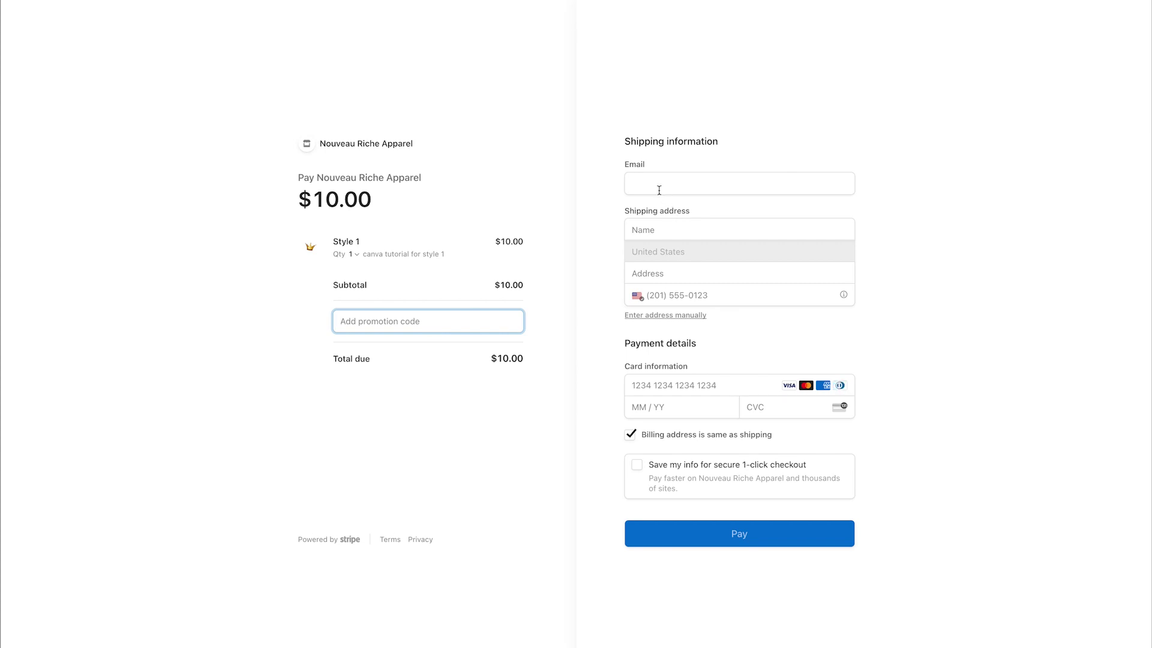
pyautogui.click(801, 209)
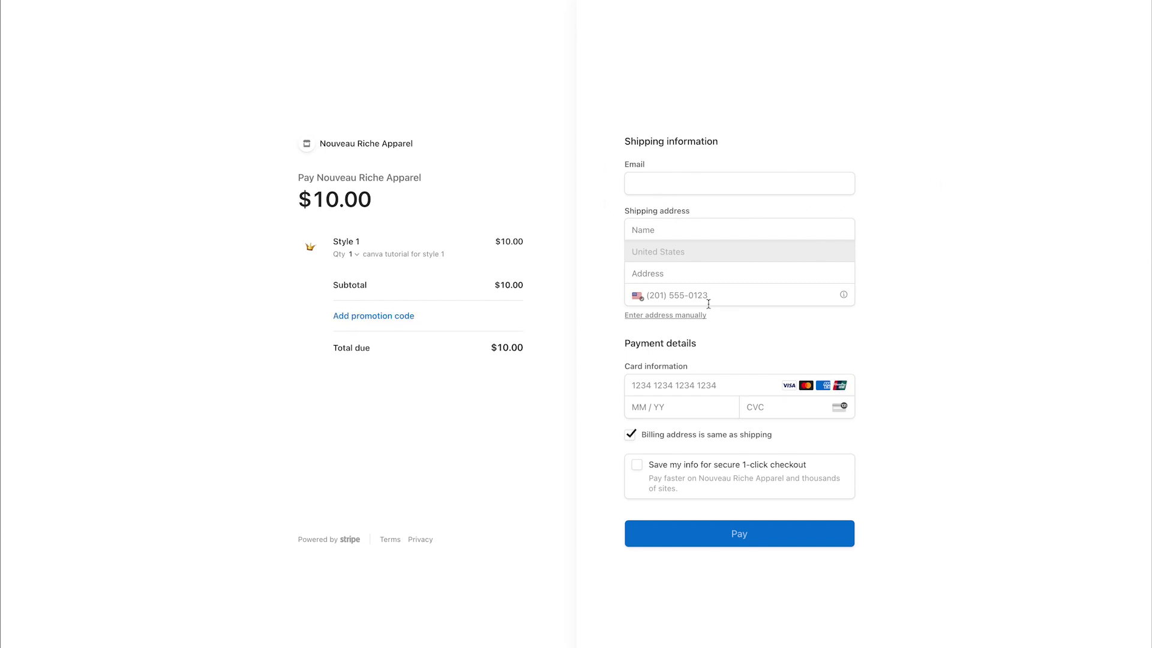
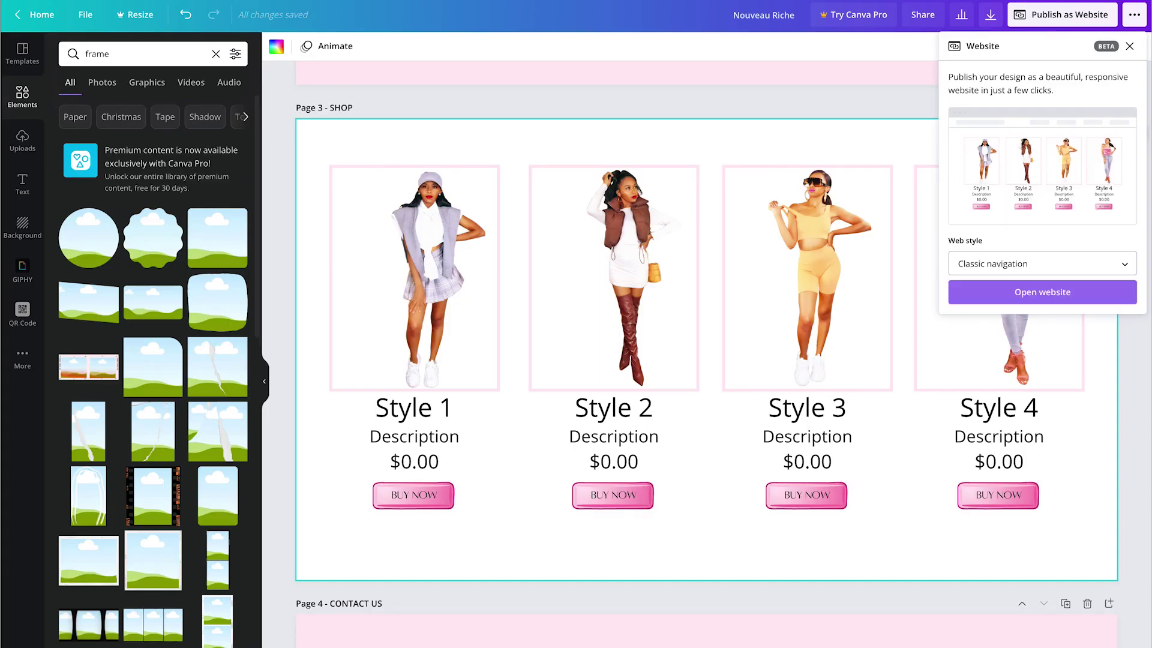
# Step: On Page 4, add an Aileron Thin subheading reading 'Add contact Information (email, phone #, business hours, etc)'
pyautogui.click(903, 96)
pyautogui.scroll(-7, 902, 96)
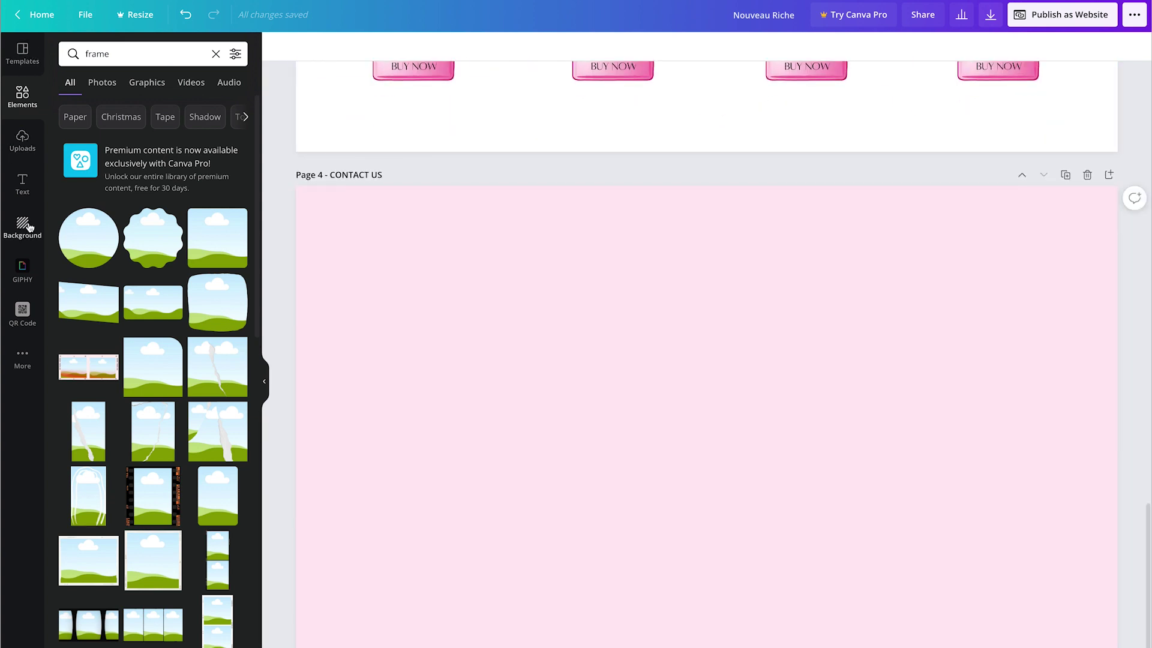
pyautogui.click(22, 183)
pyautogui.click(133, 154)
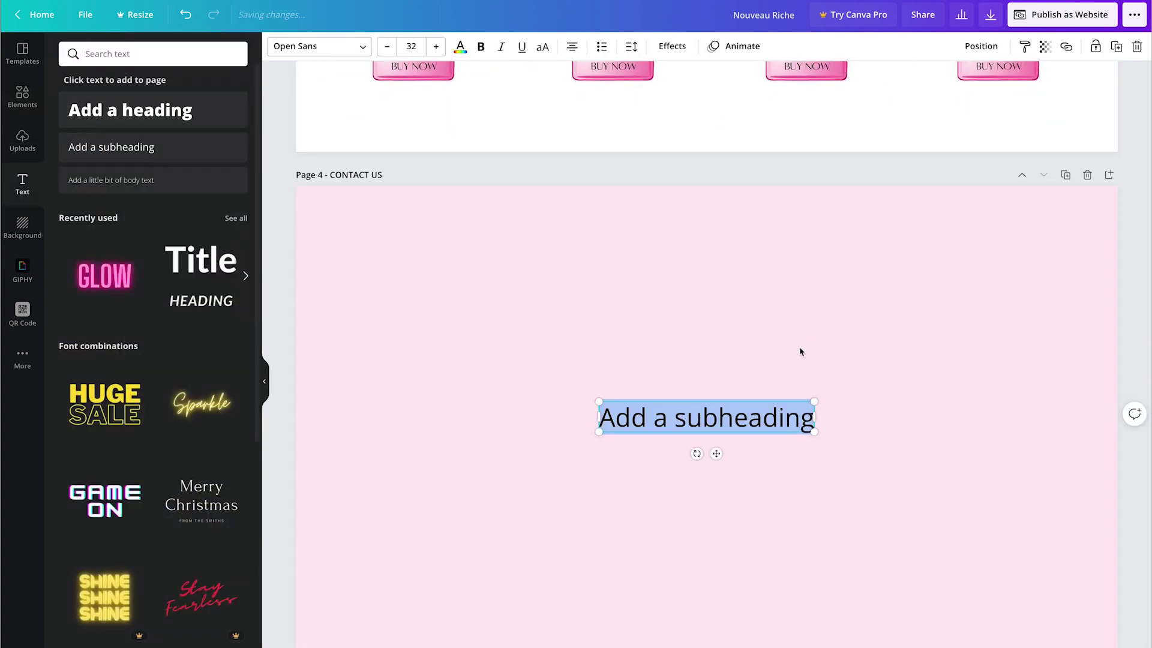
pyautogui.write('Add')
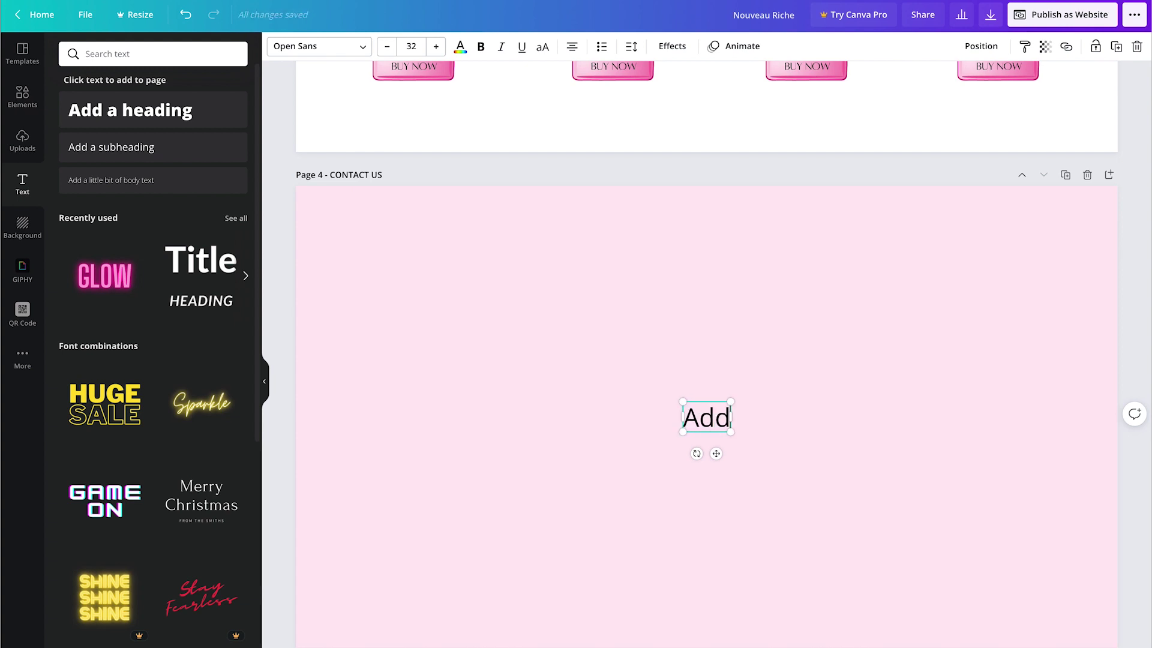
pyautogui.write(' contact Infor')
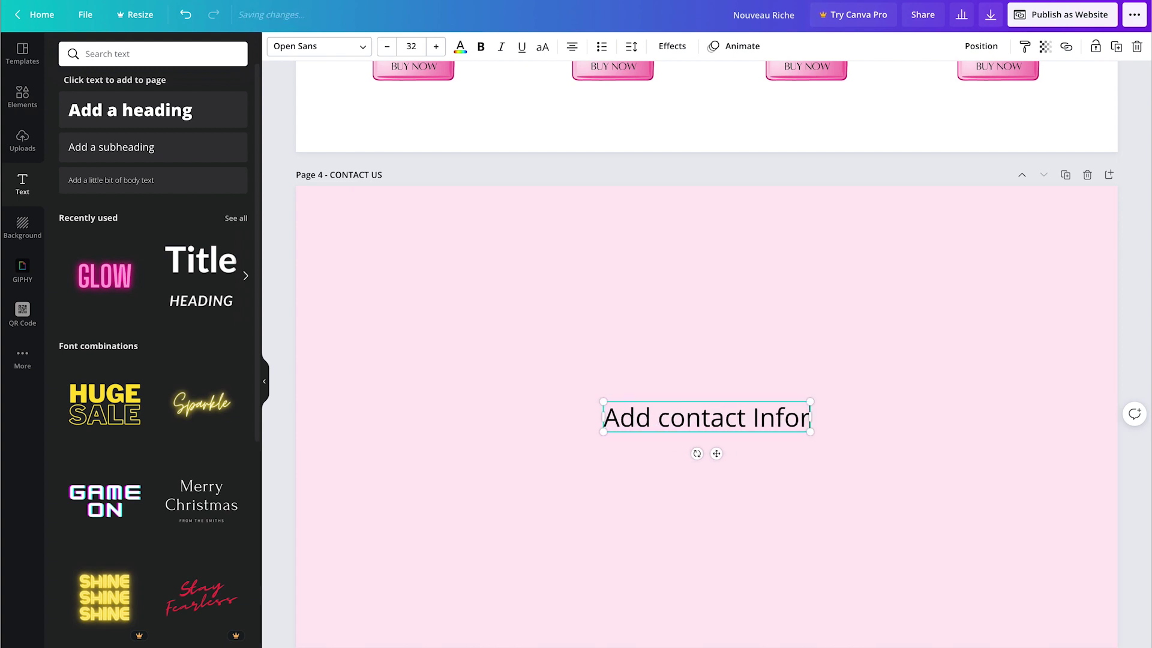
pyautogui.write('mation (em')
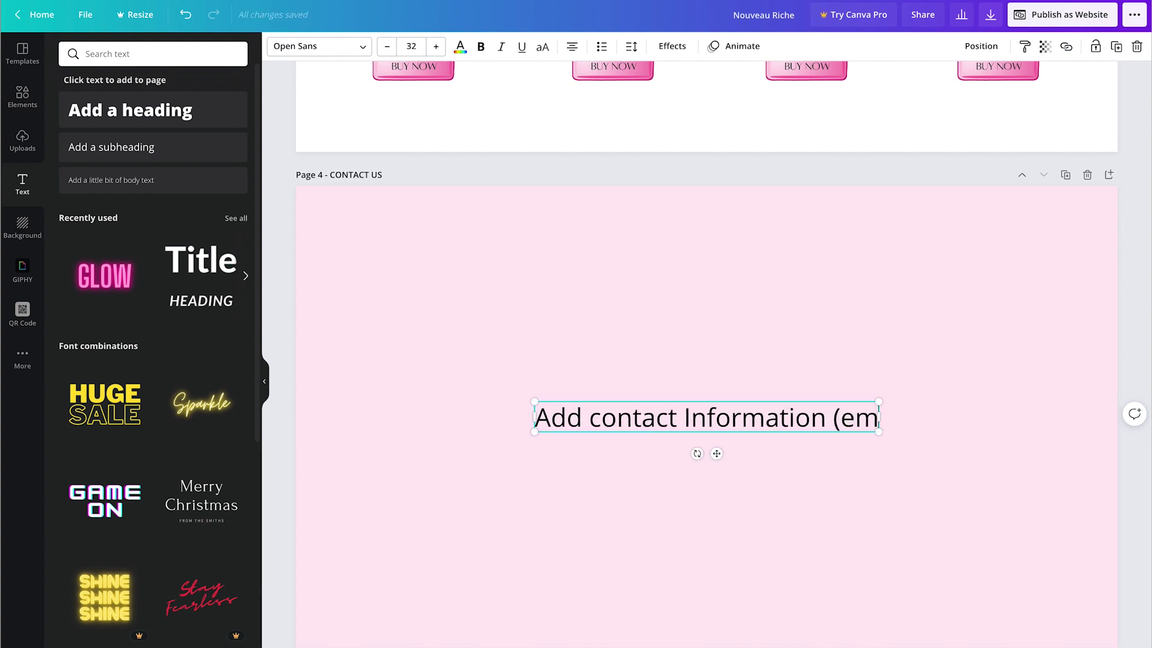
pyautogui.write('ail,')
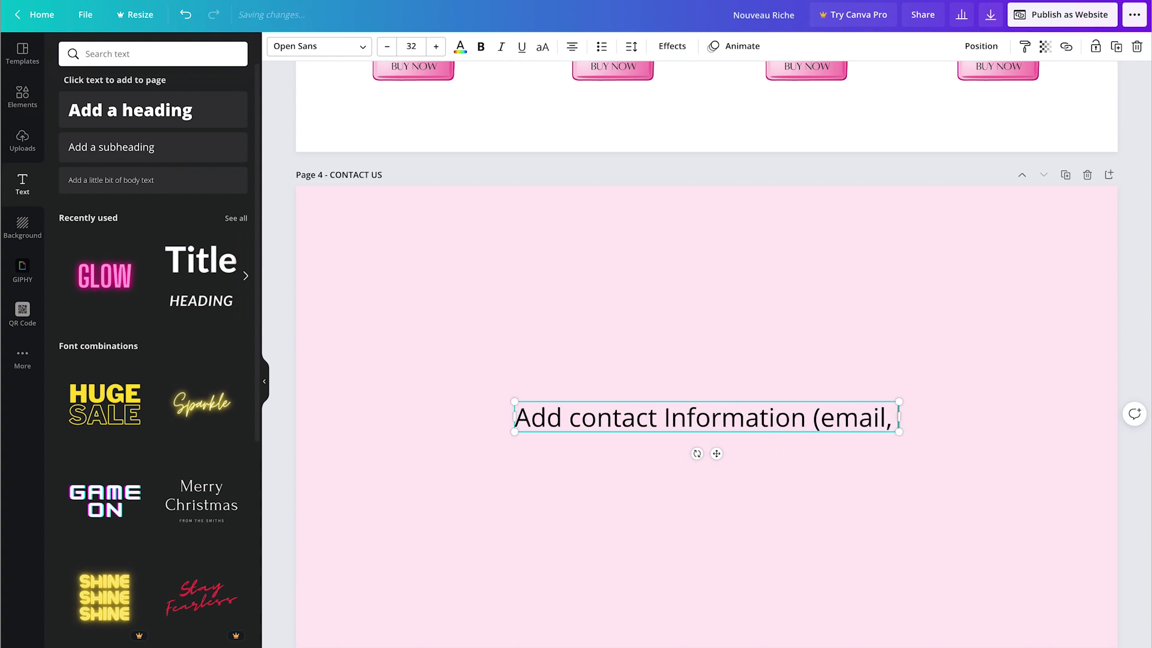
pyautogui.write(' phone #, business')
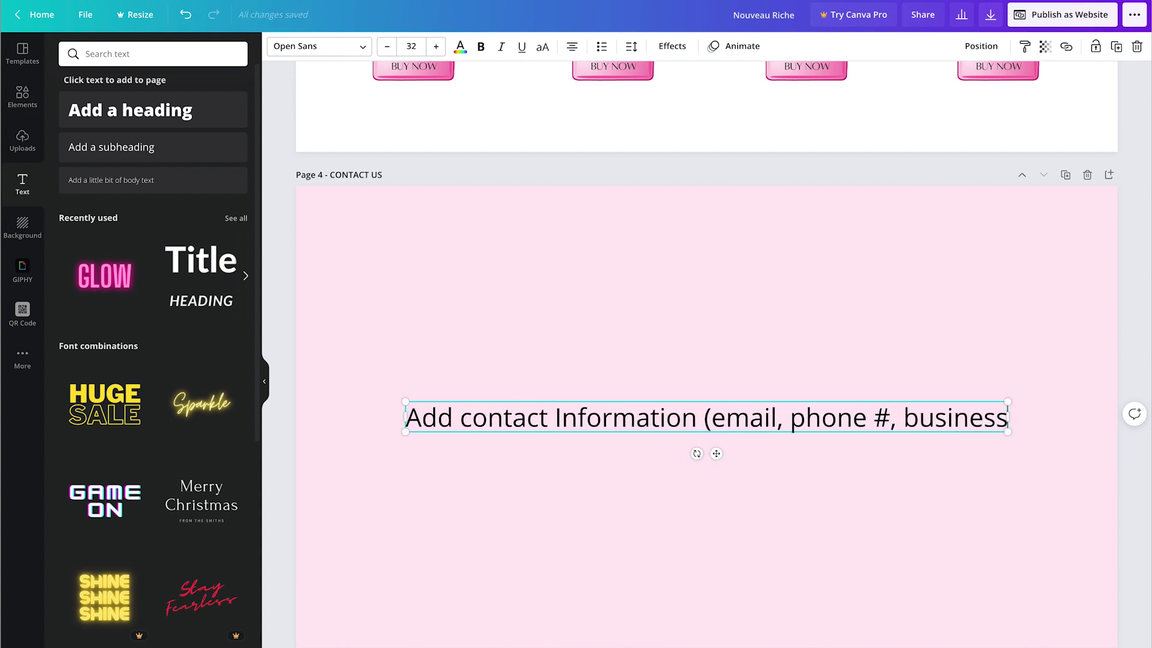
pyautogui.write(' hours')
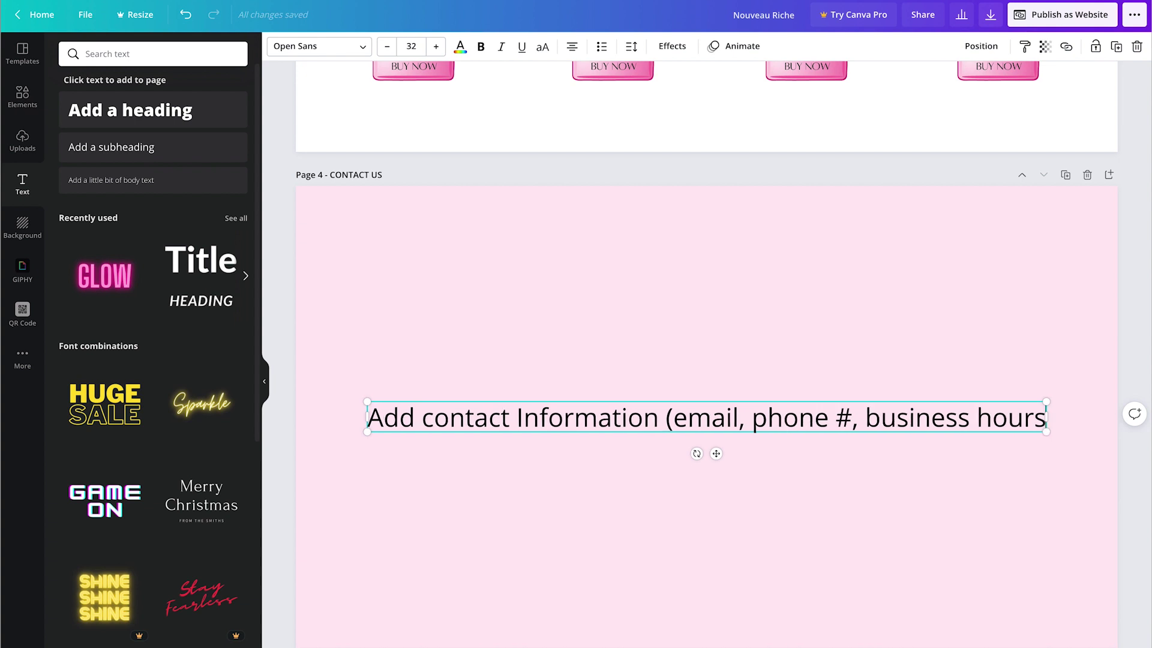
pyautogui.write(', etc)')
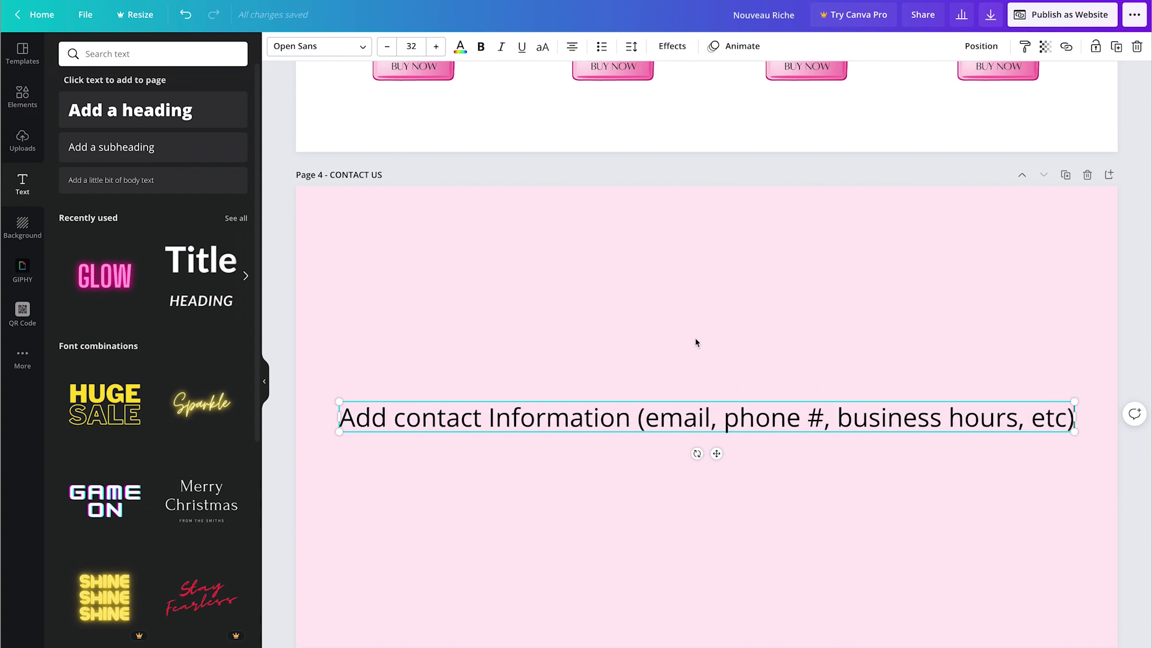
pyautogui.click(303, 47)
pyautogui.click(84, 83)
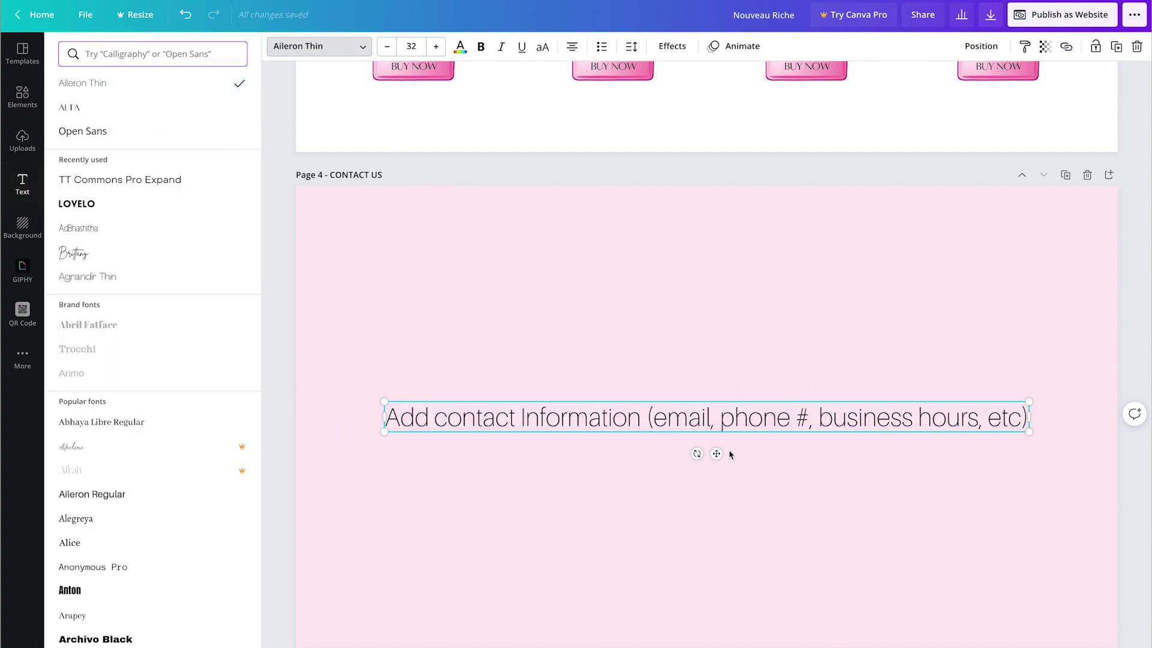
pyautogui.moveTo(717, 454); pyautogui.dragTo(716, 434)
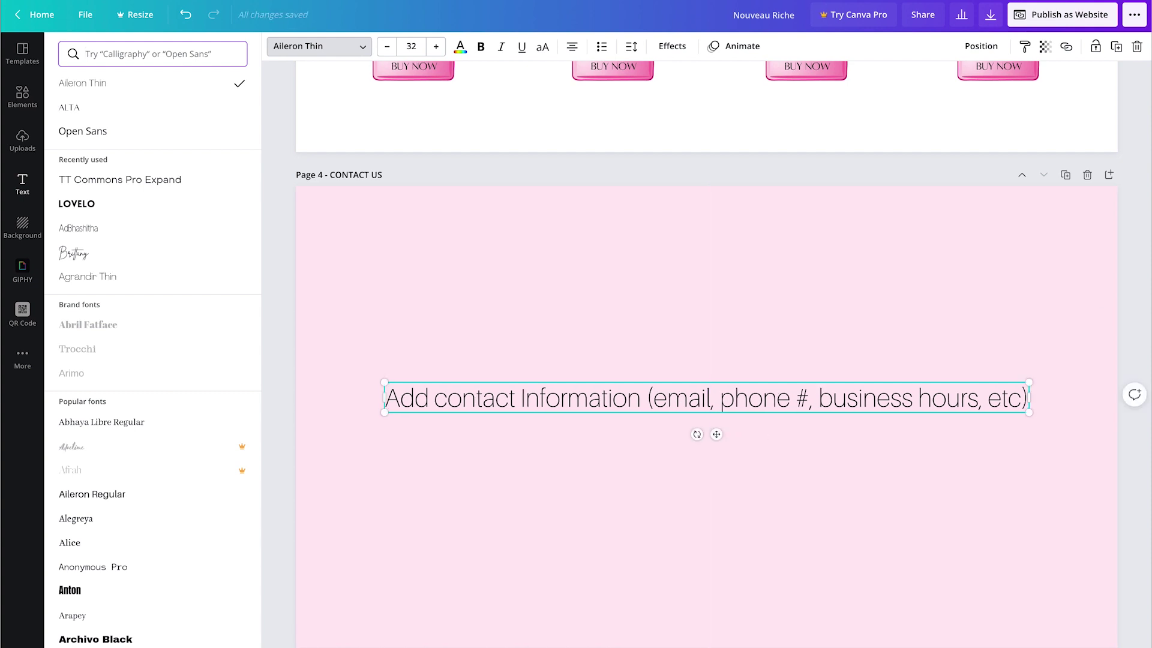
pyautogui.press('Escape')
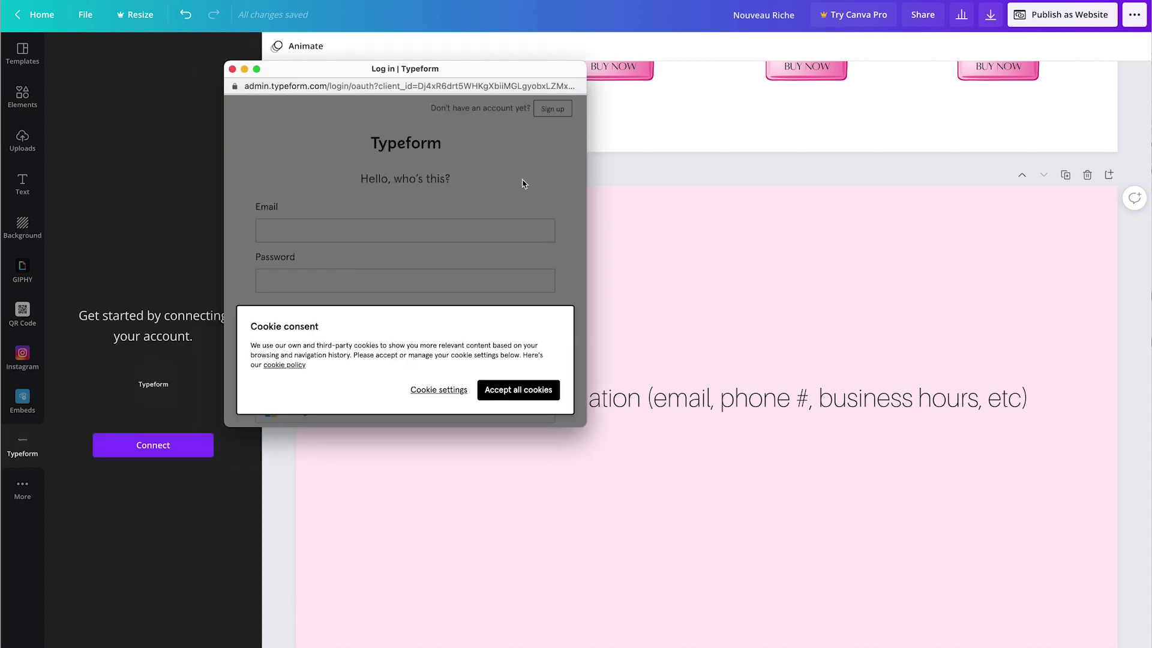
# Step: Accept all Typeform cookies and switch the login popup to the free sign-up page
pyautogui.click(513, 393)
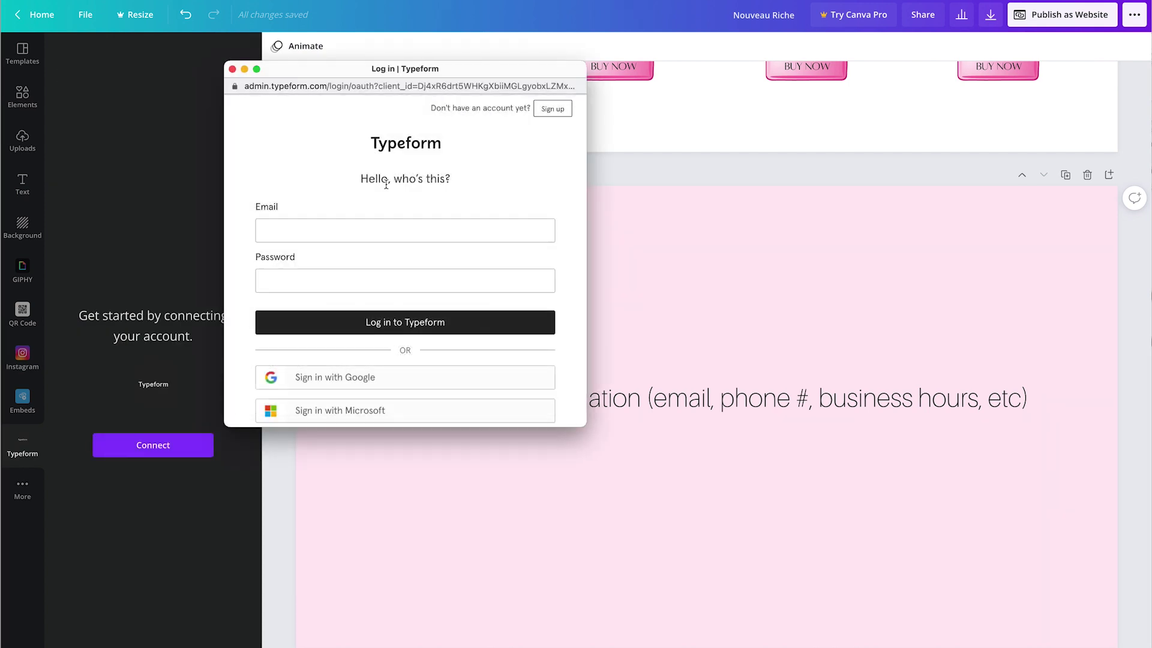
pyautogui.scroll(-1, 386, 185)
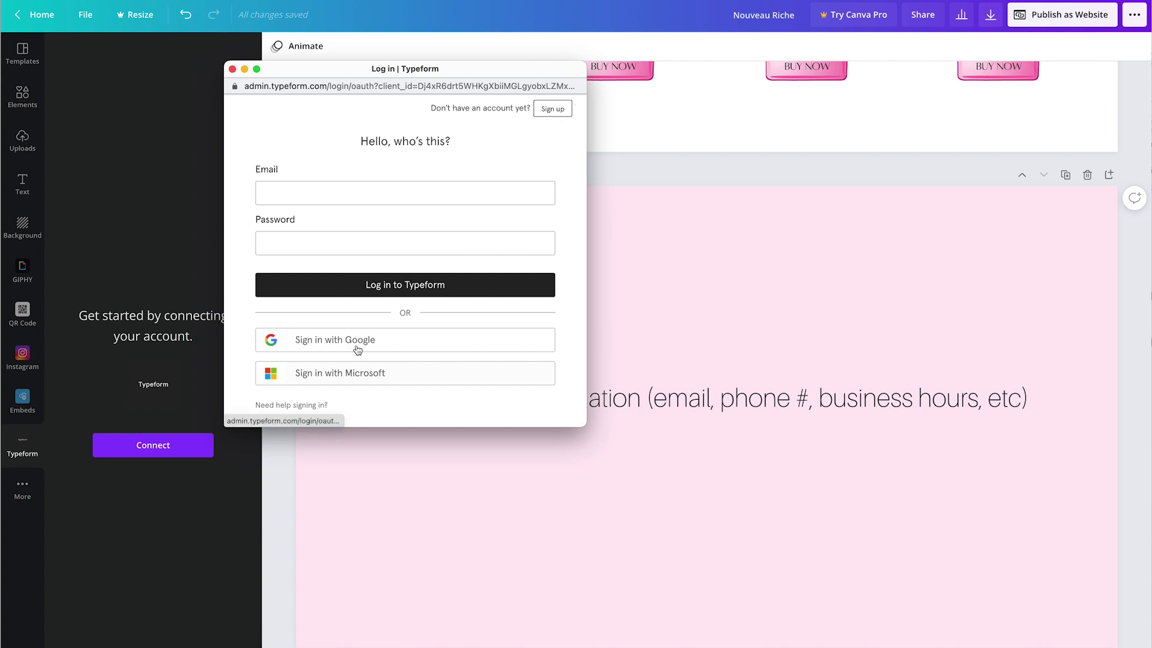
pyautogui.click(552, 108)
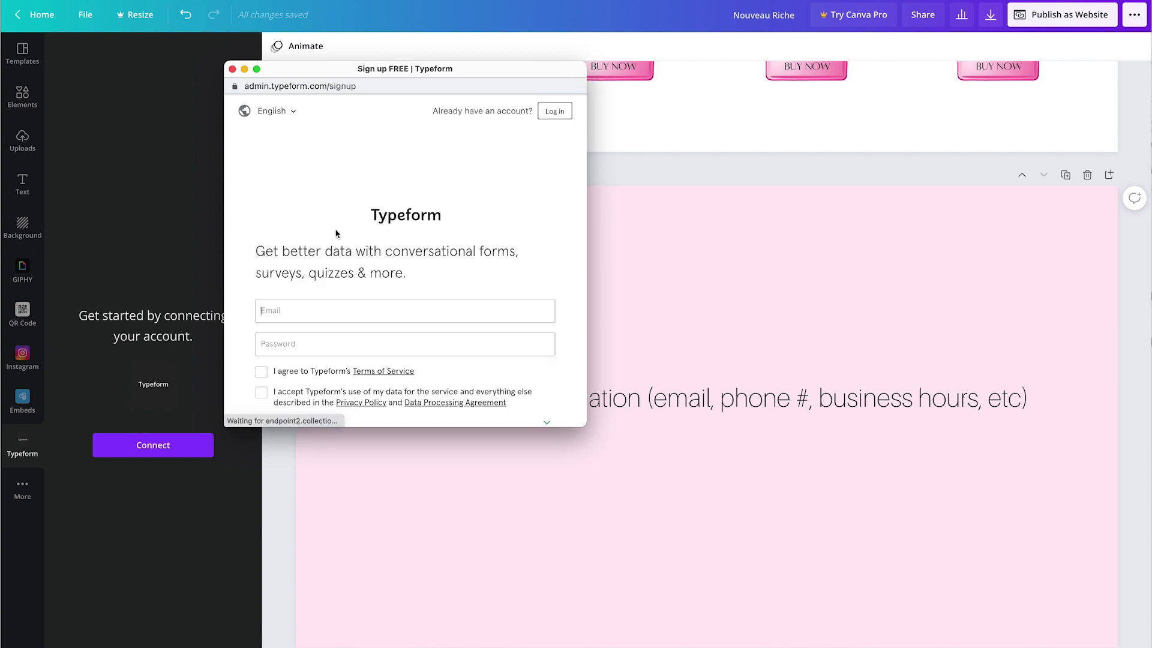
pyautogui.scroll(-3, 336, 233)
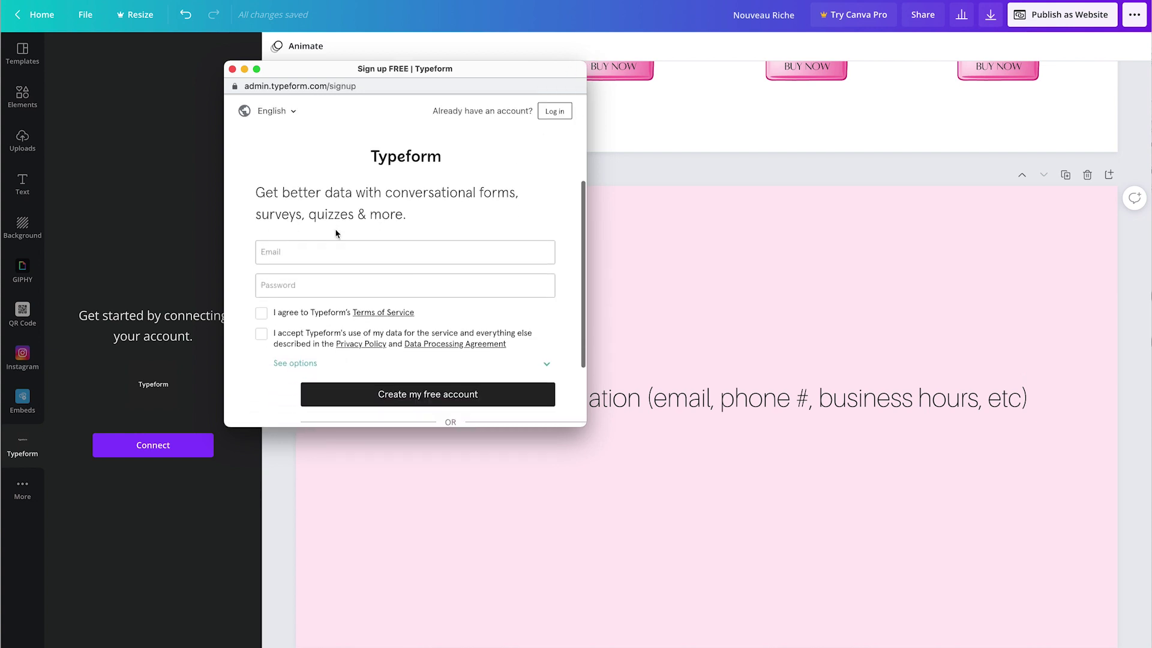
pyautogui.scroll(-1, 336, 231)
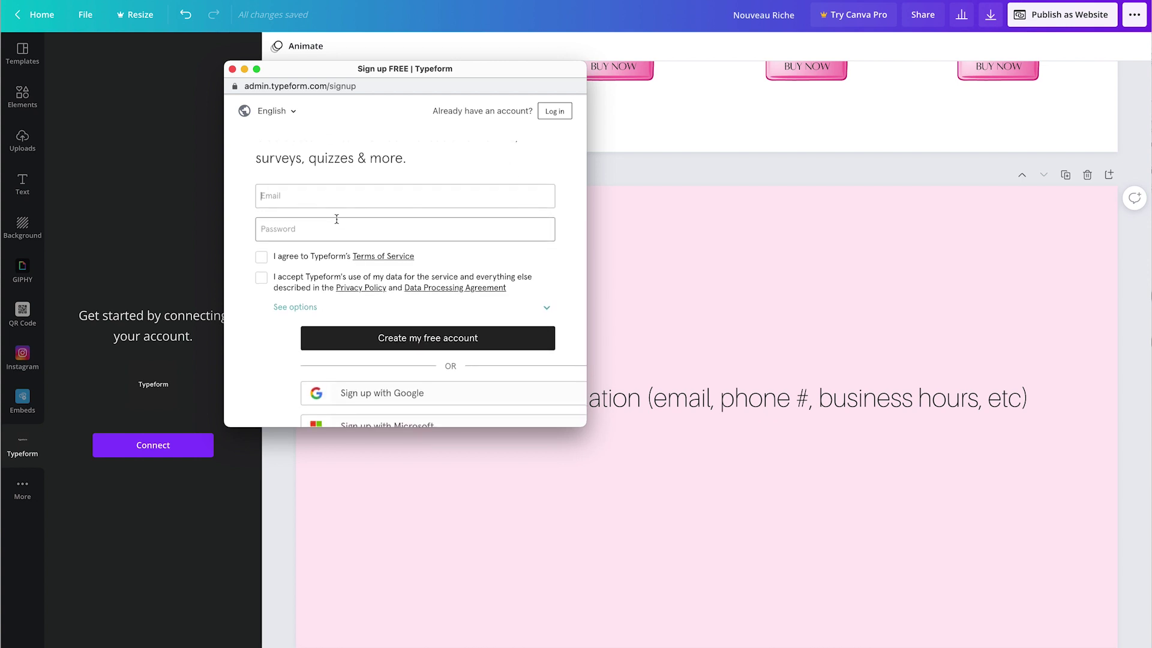
pyautogui.scroll(1, 336, 221)
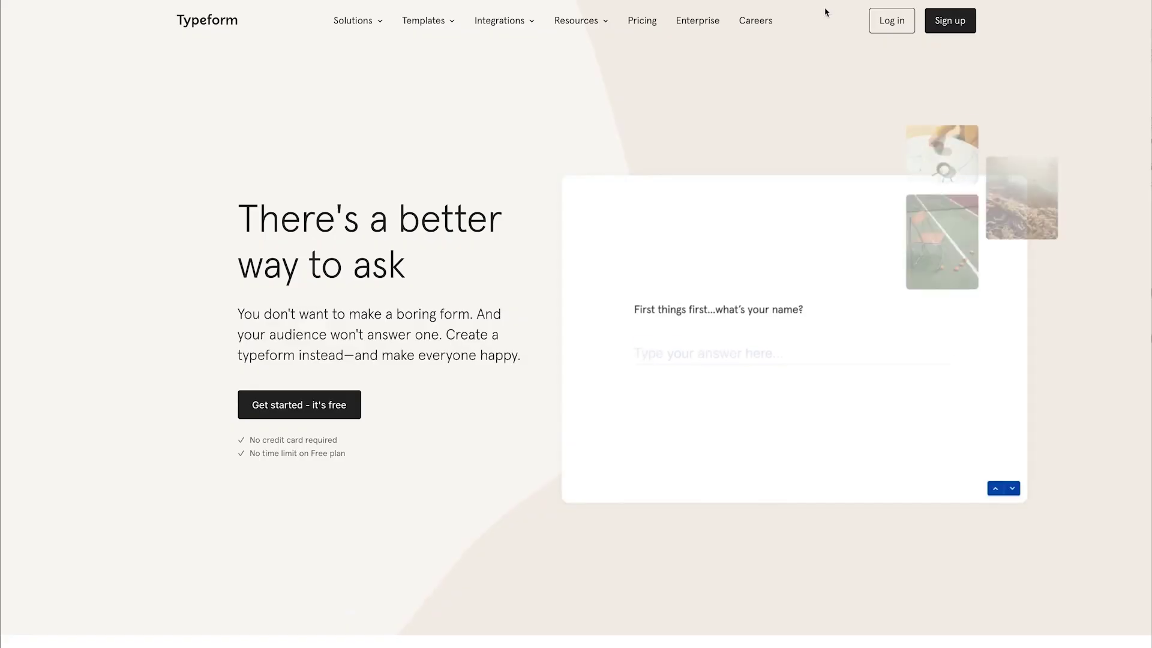
# Step: Log in and create 'Contact Form (copy)' from the Online Contact Us Form Template, accepting the highlights tour
pyautogui.click(905, 26)
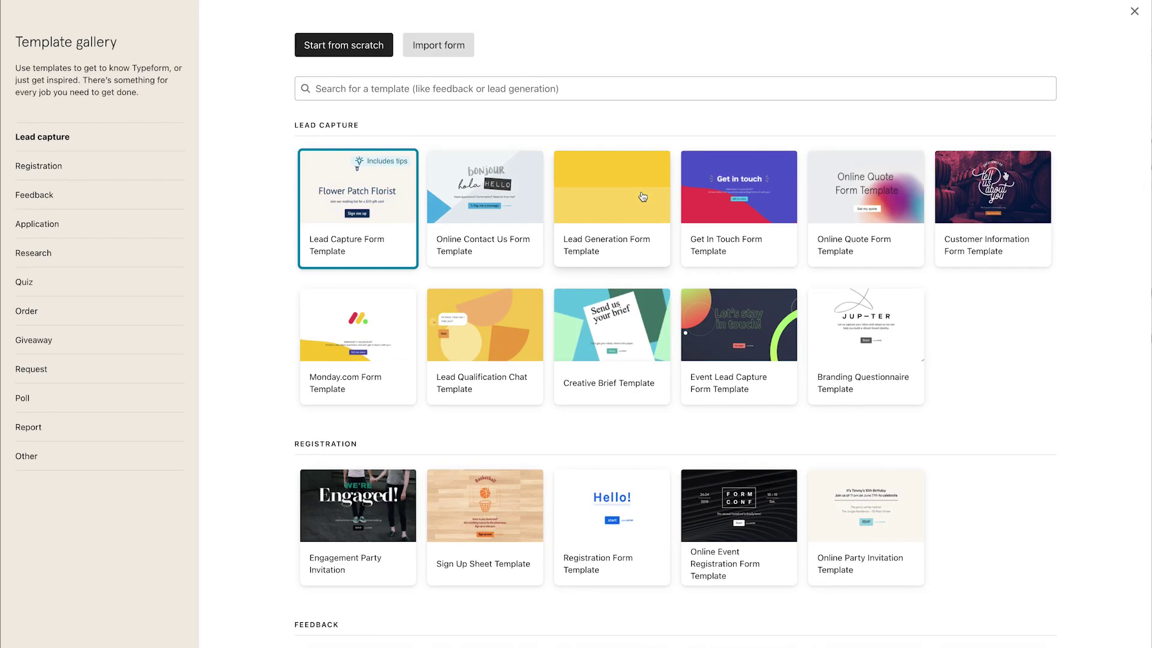
pyautogui.click(465, 191)
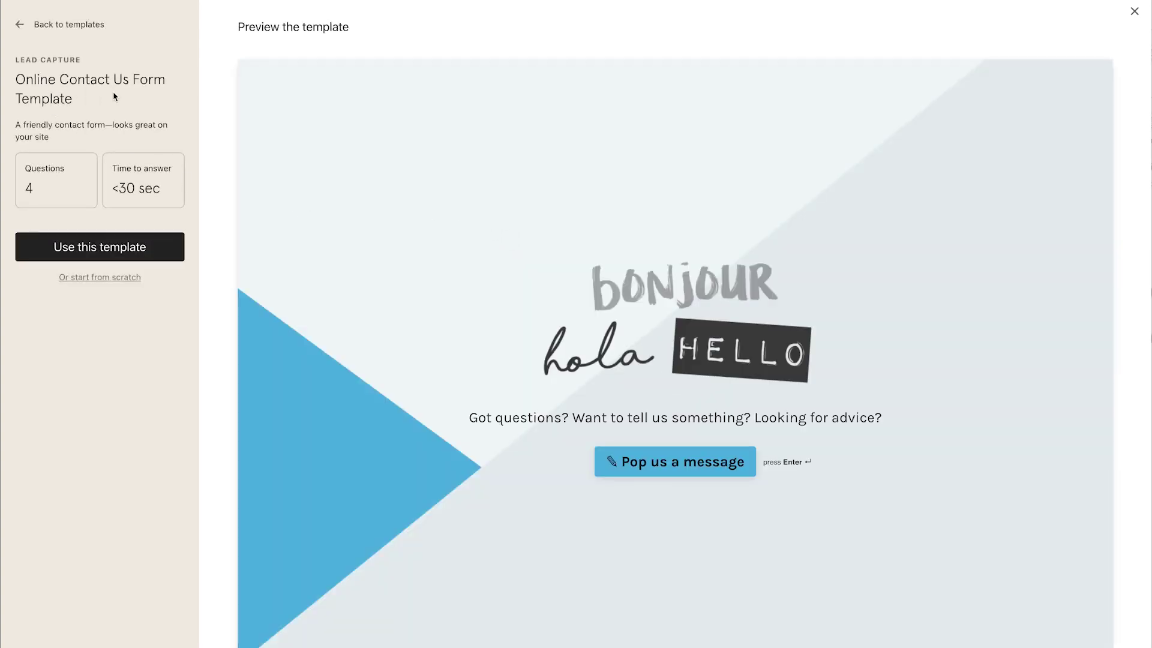
pyautogui.click(99, 245)
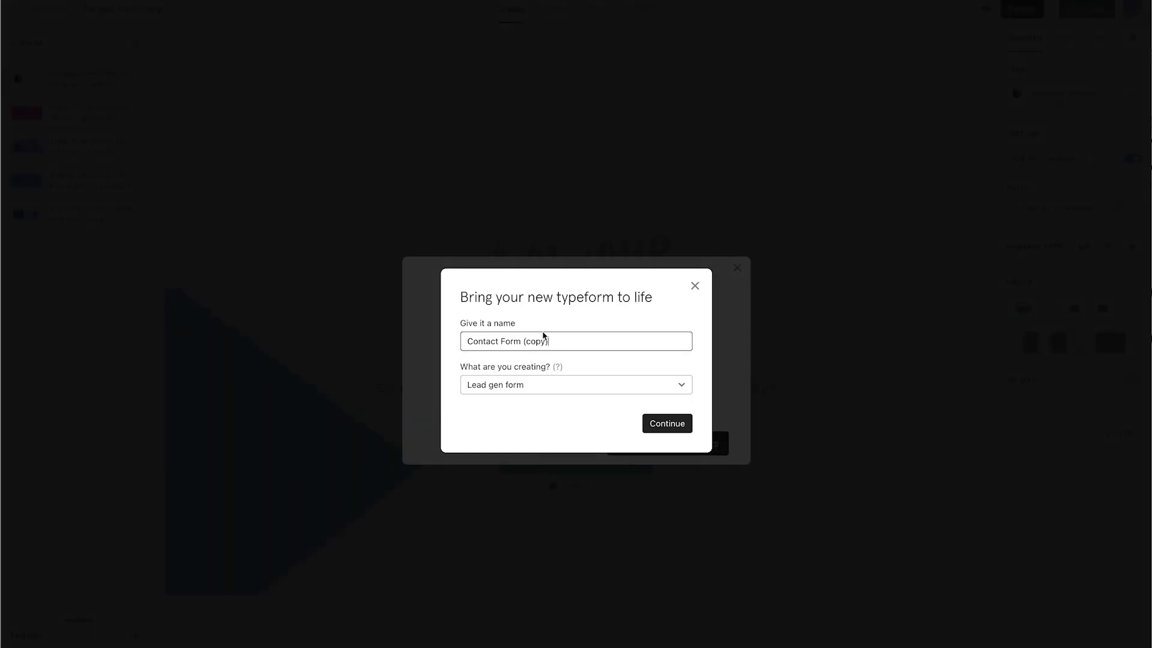
pyautogui.click(667, 424)
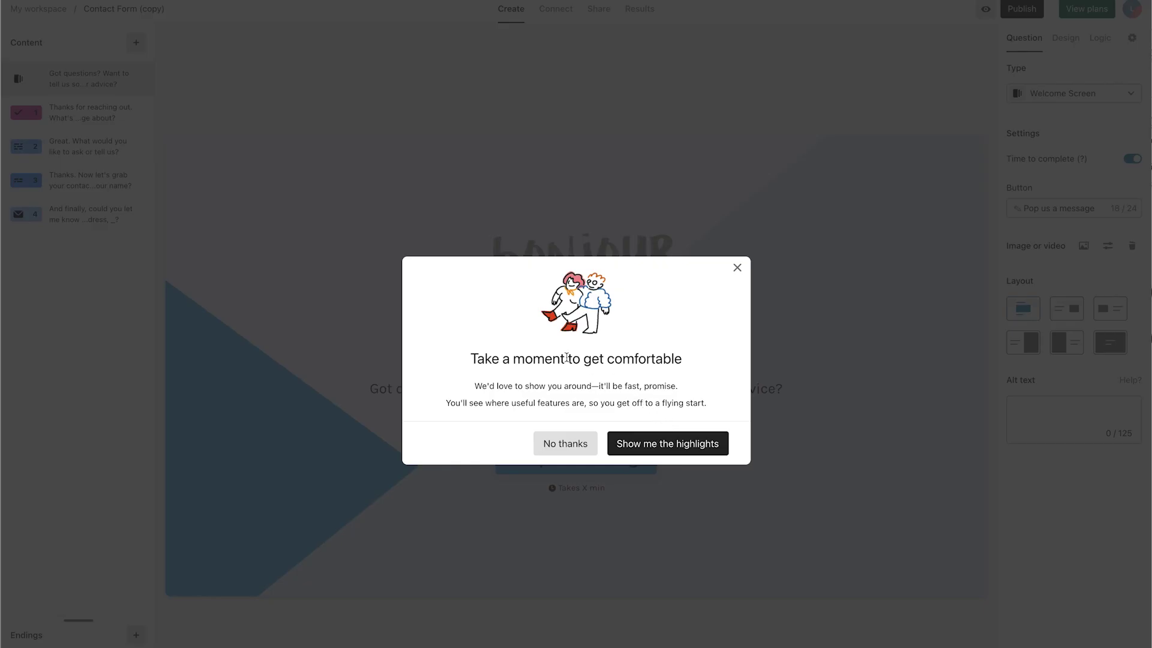
pyautogui.click(634, 444)
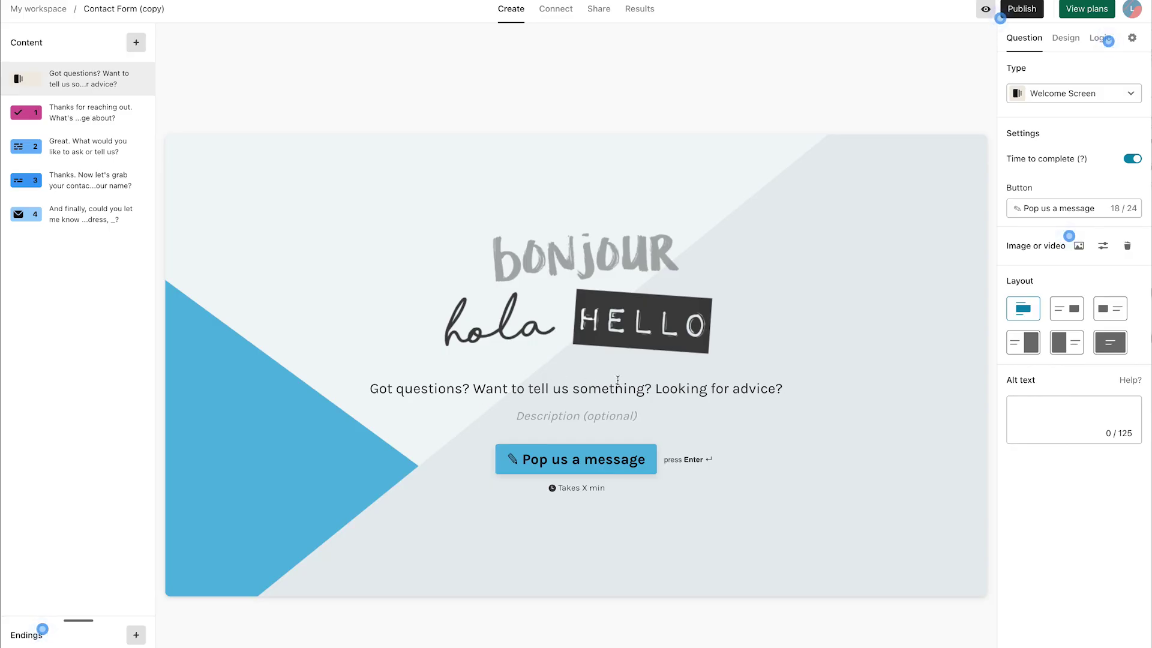
# Step: Review the topic, message, name and email questions, then show the Design themes
pyautogui.click(84, 117)
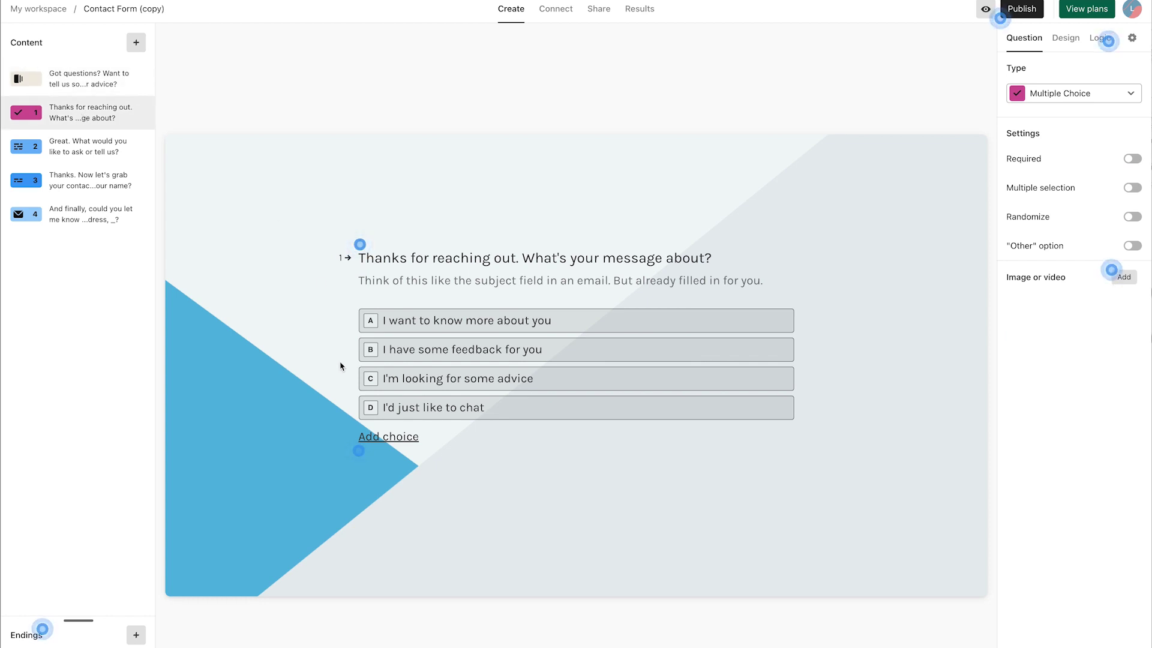
pyautogui.click(81, 154)
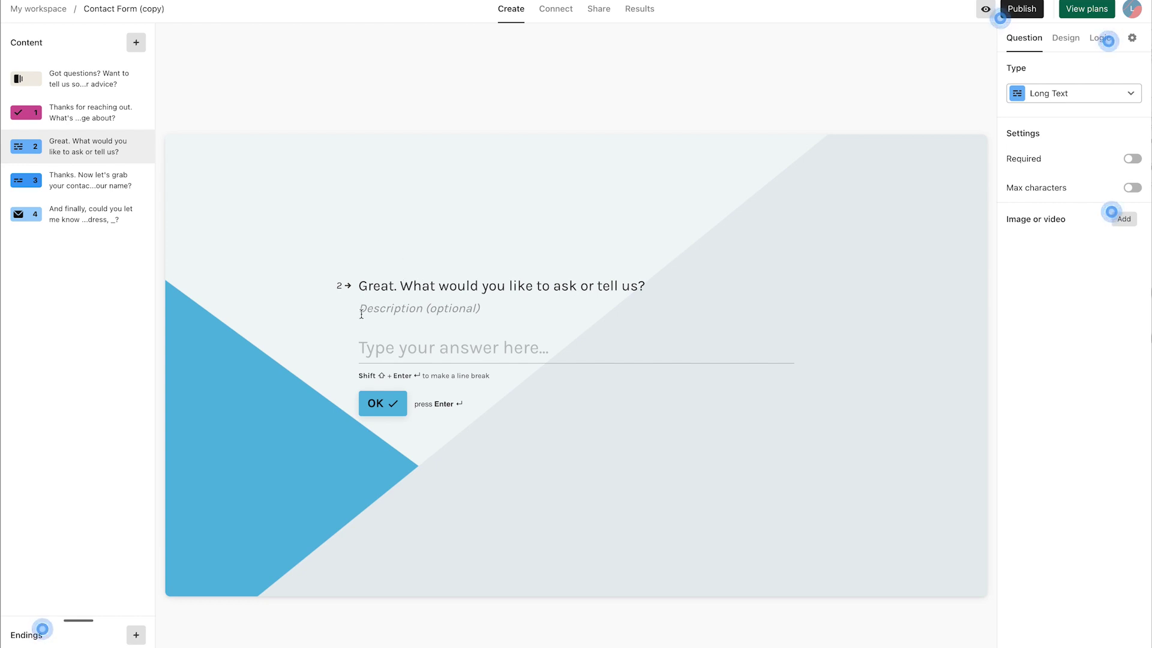
pyautogui.click(60, 191)
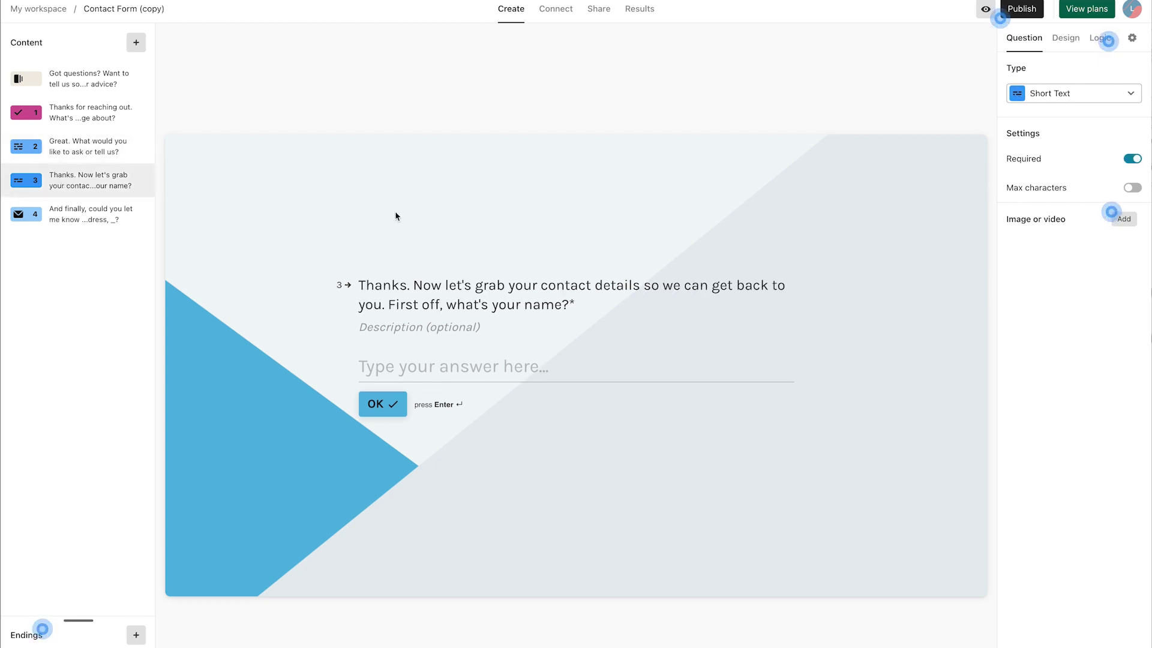
pyautogui.click(63, 203)
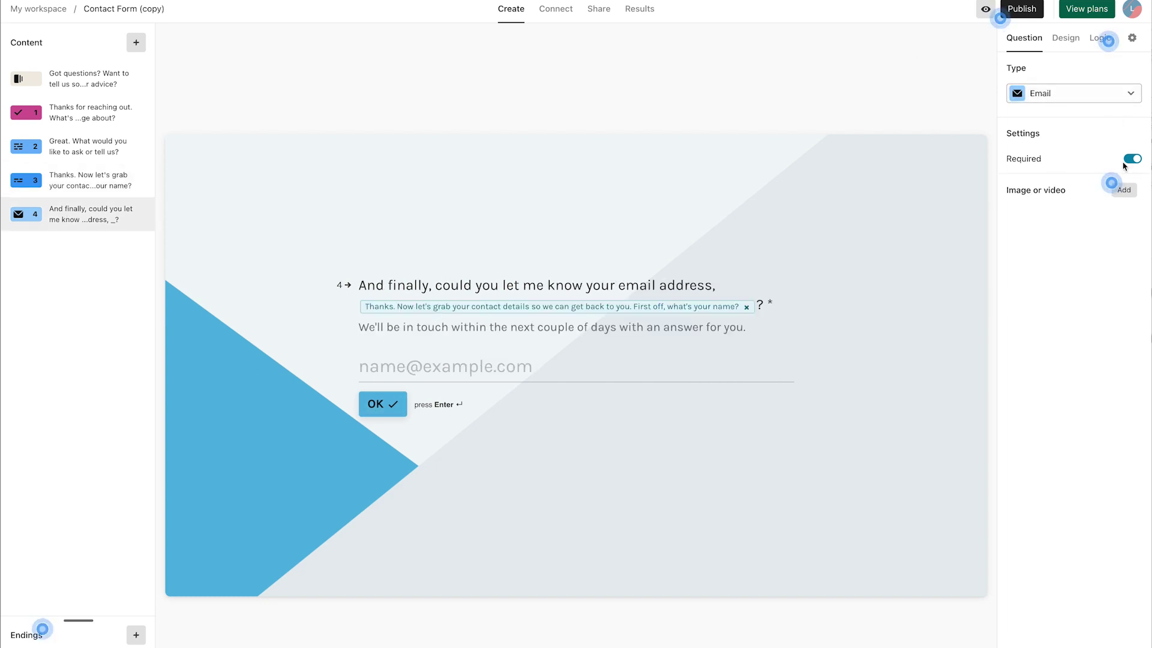
pyautogui.click(1066, 38)
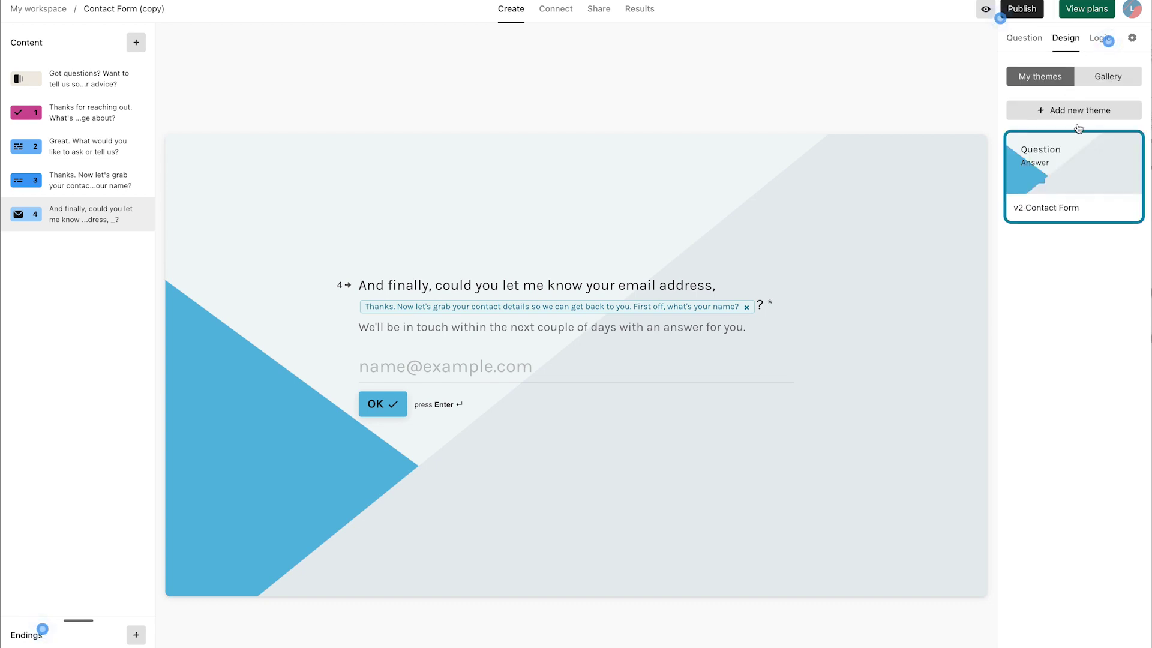
# Step: Try the v2 Contact Form, Default, Plain Blue and Plain Dark gallery themes on the form
pyautogui.click(1108, 77)
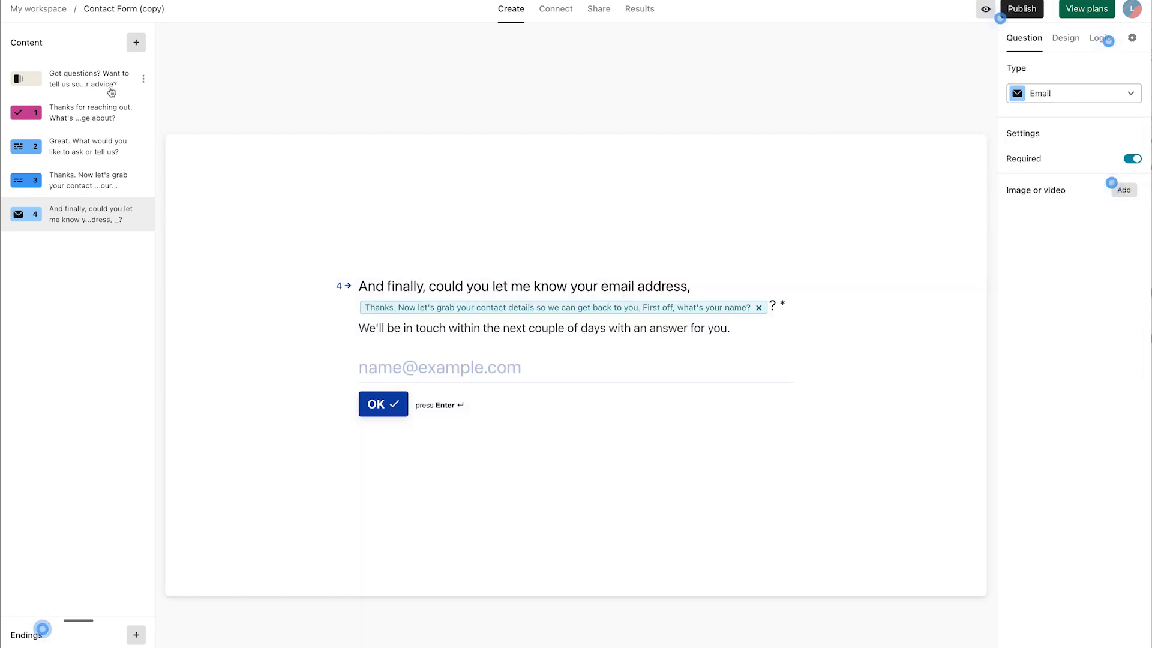
pyautogui.click(111, 91)
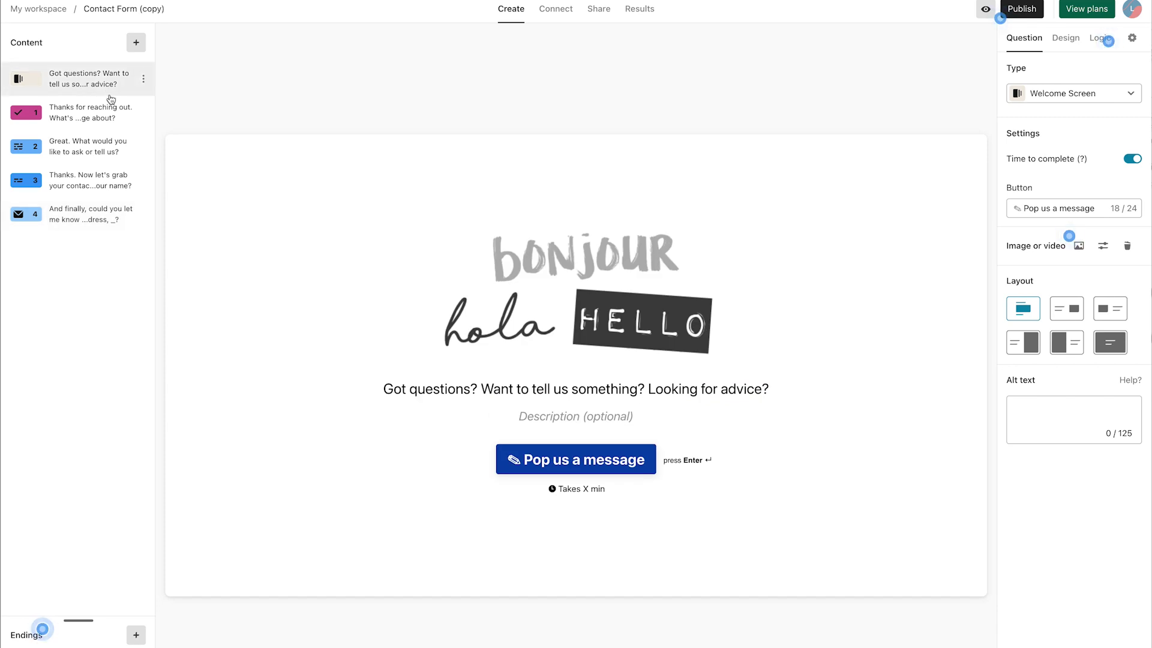
pyautogui.click(1061, 39)
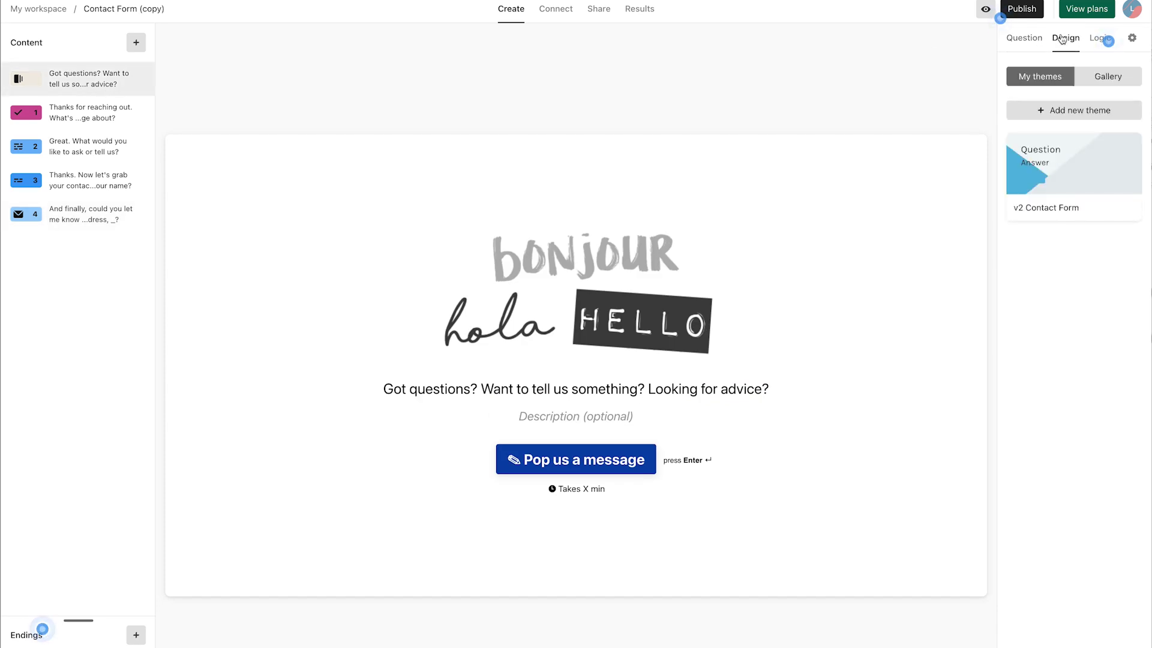
pyautogui.click(1078, 168)
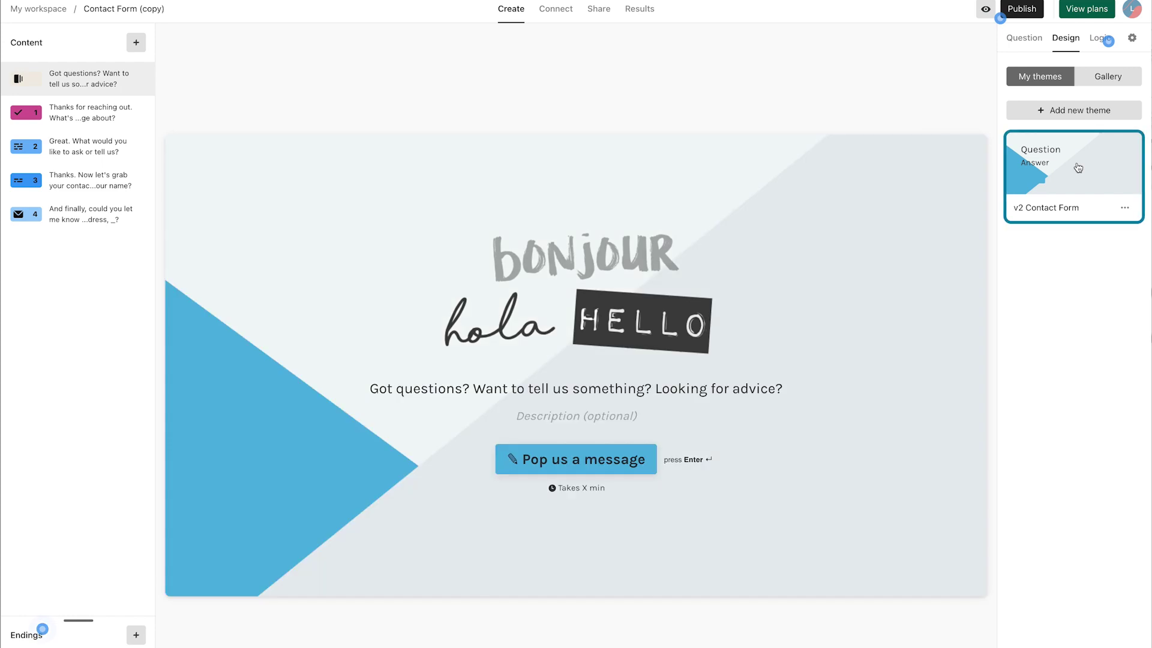
pyautogui.click(1101, 79)
pyautogui.click(1075, 159)
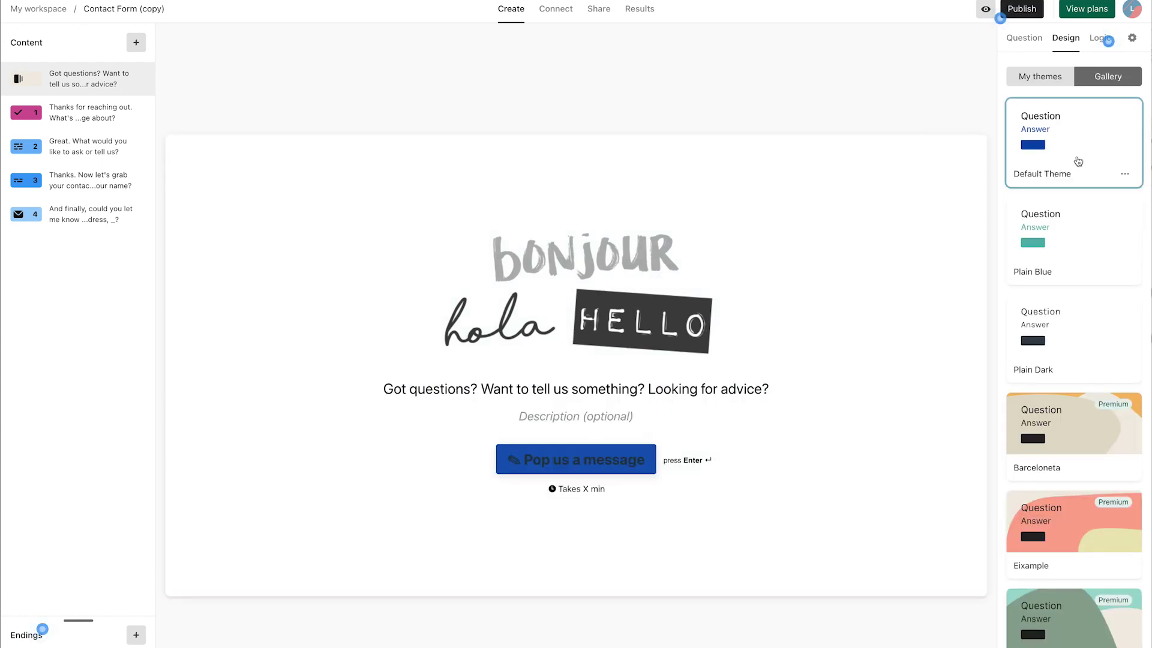
pyautogui.click(1074, 247)
pyautogui.click(1086, 347)
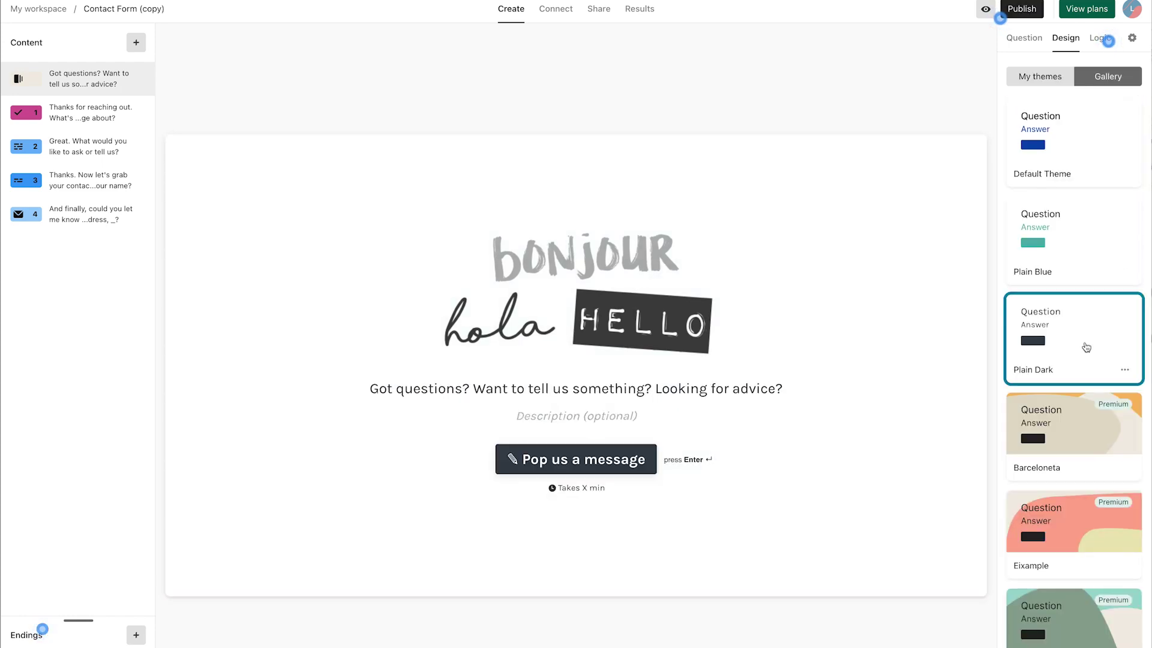
# Step: Apply the Plain Raspberry theme and publish the form to get its shareable link
pyautogui.scroll(-15, 1087, 347)
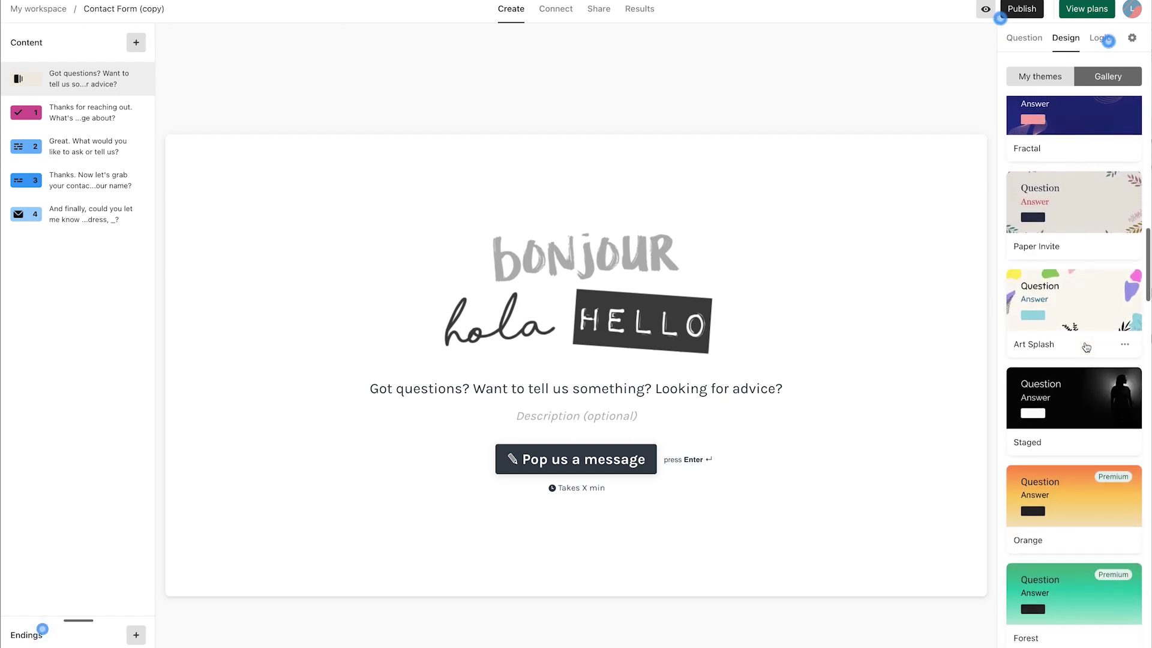
pyautogui.scroll(-20, 1086, 347)
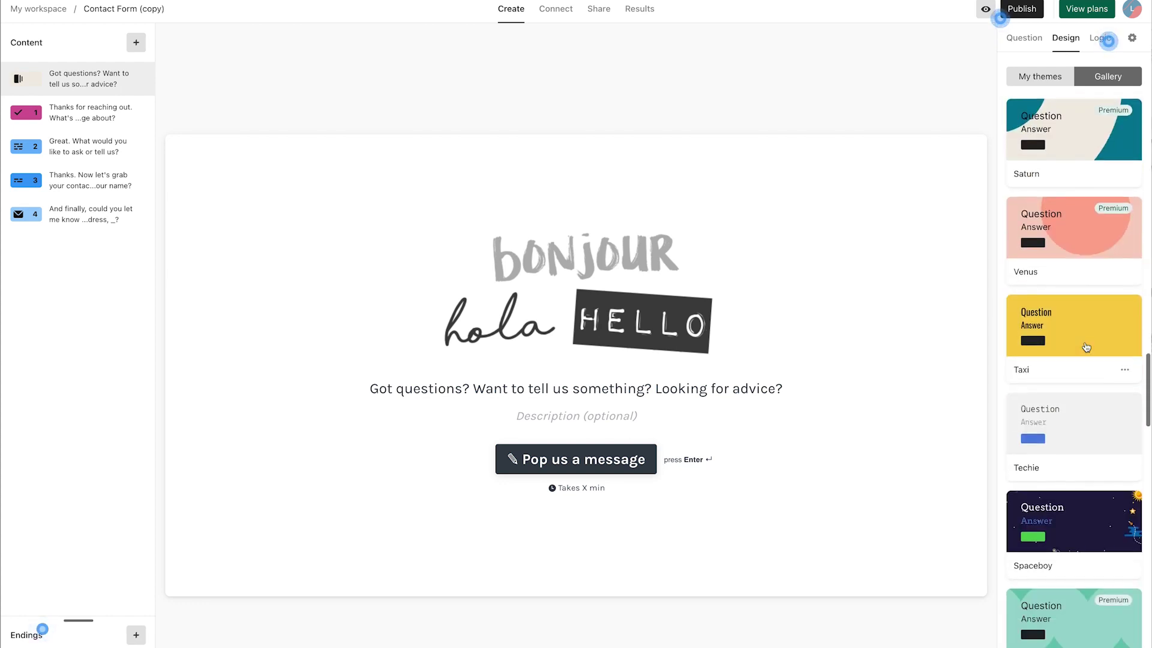
pyautogui.click(1087, 347)
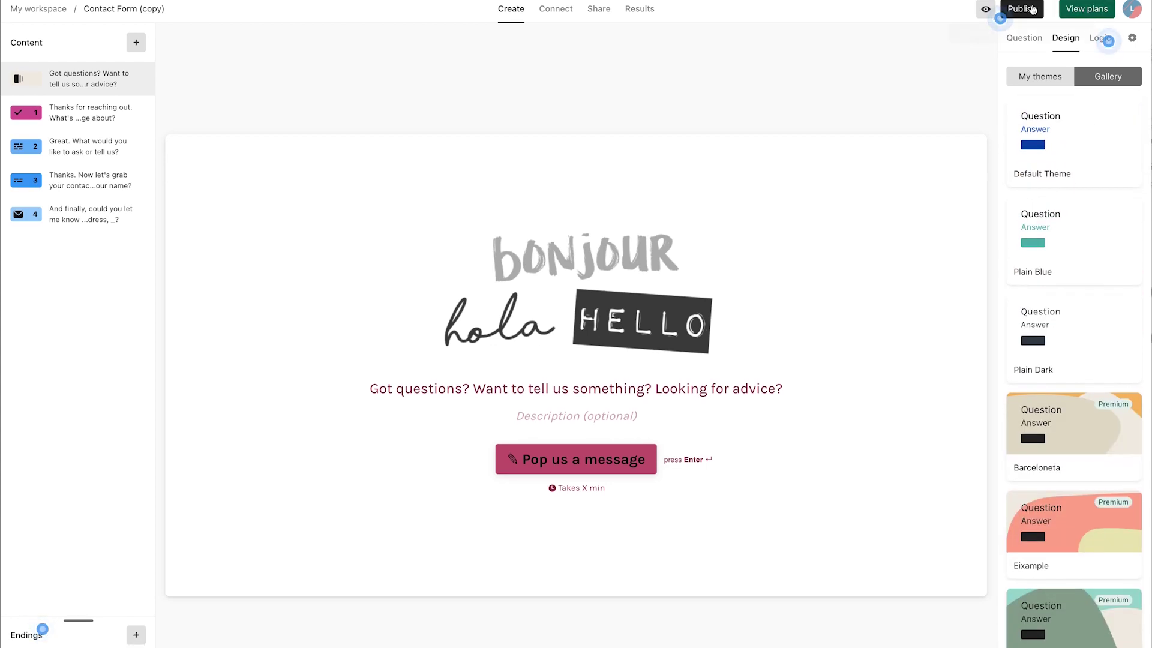
pyautogui.click(1022, 8)
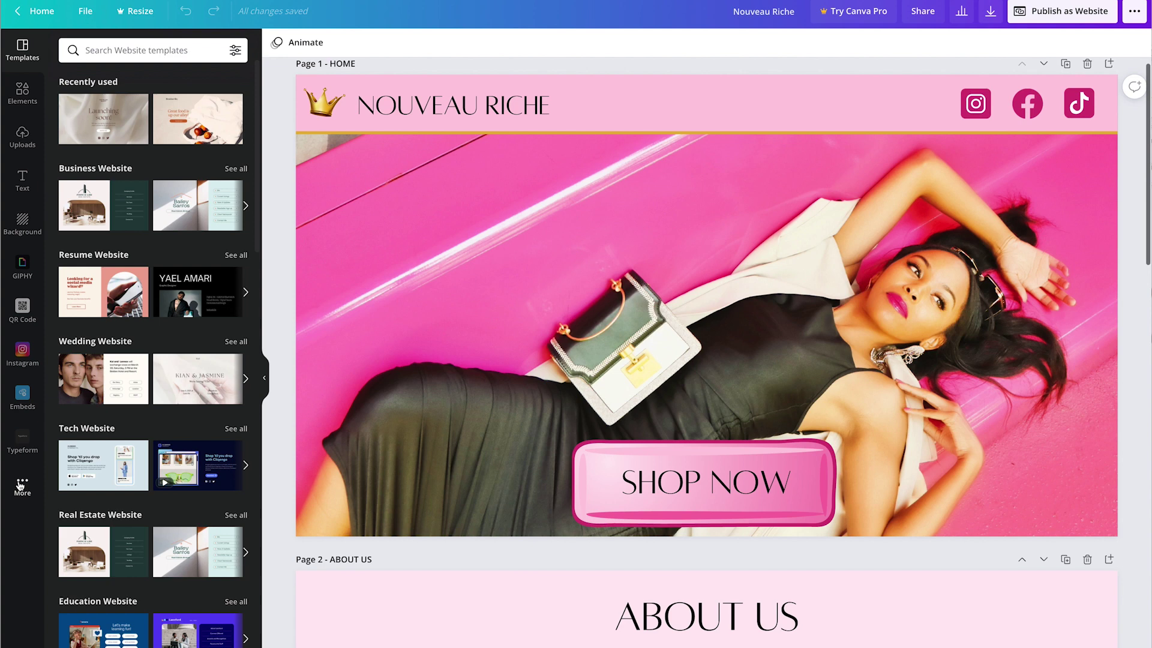
pyautogui.click(22, 442)
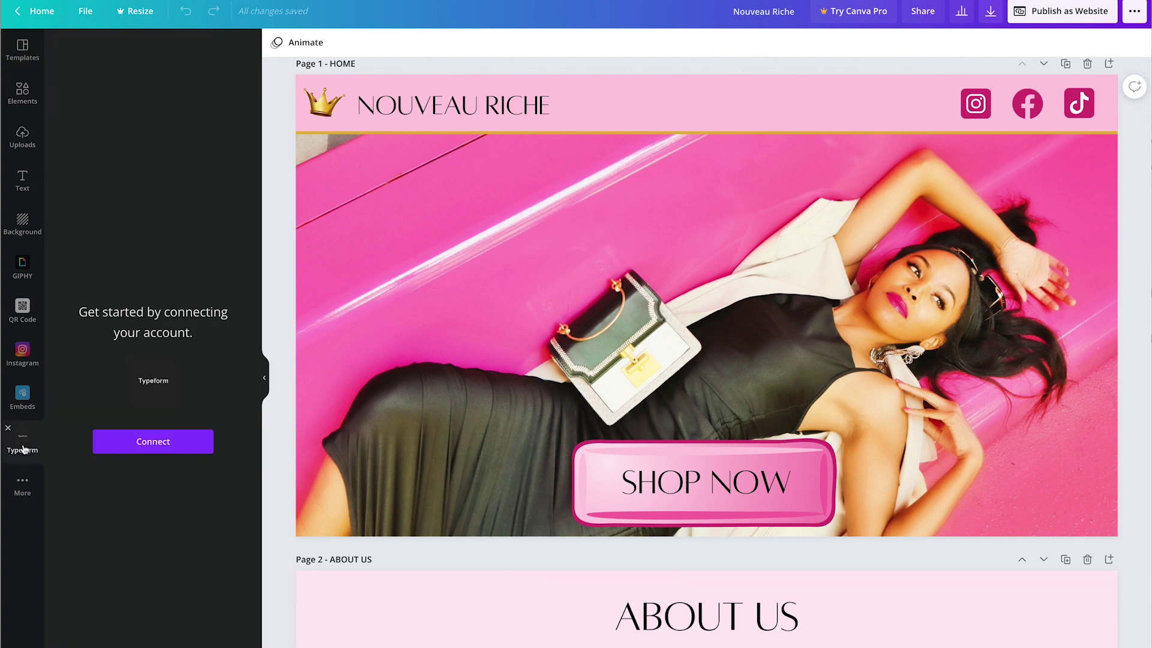
# Step: Connect the Typeform account and add Contact Form (copy) to the Contact Us page
pyautogui.click(163, 443)
pyautogui.scroll(-5, 393, 360)
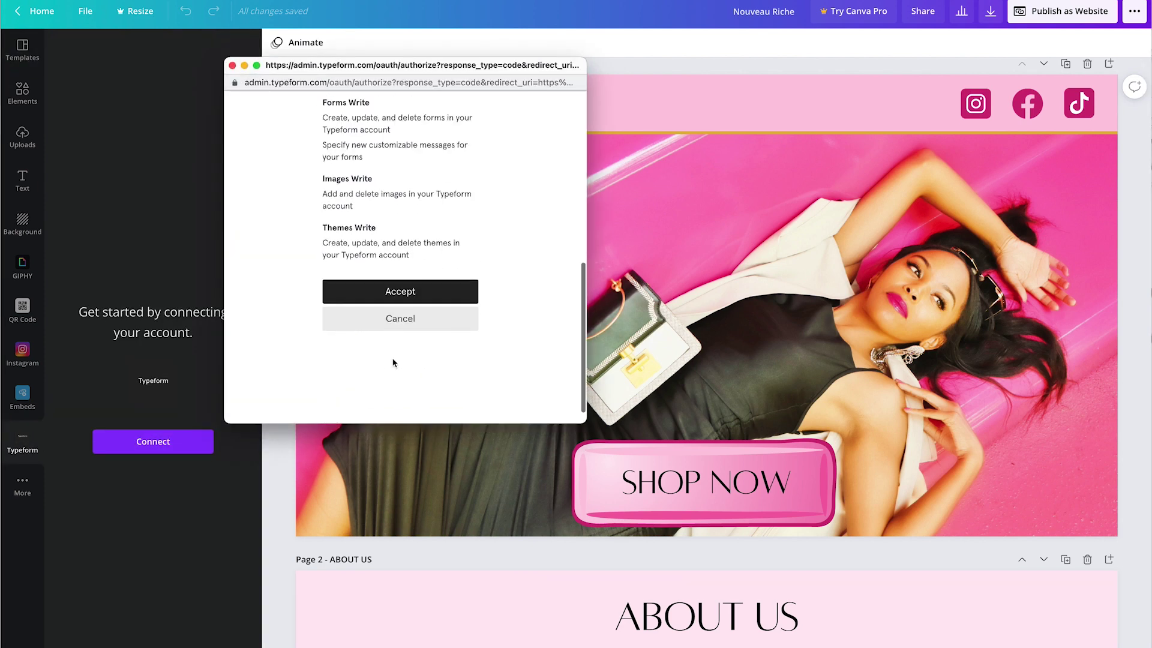
pyautogui.click(394, 294)
pyautogui.scroll(-20, 607, 575)
pyautogui.click(551, 552)
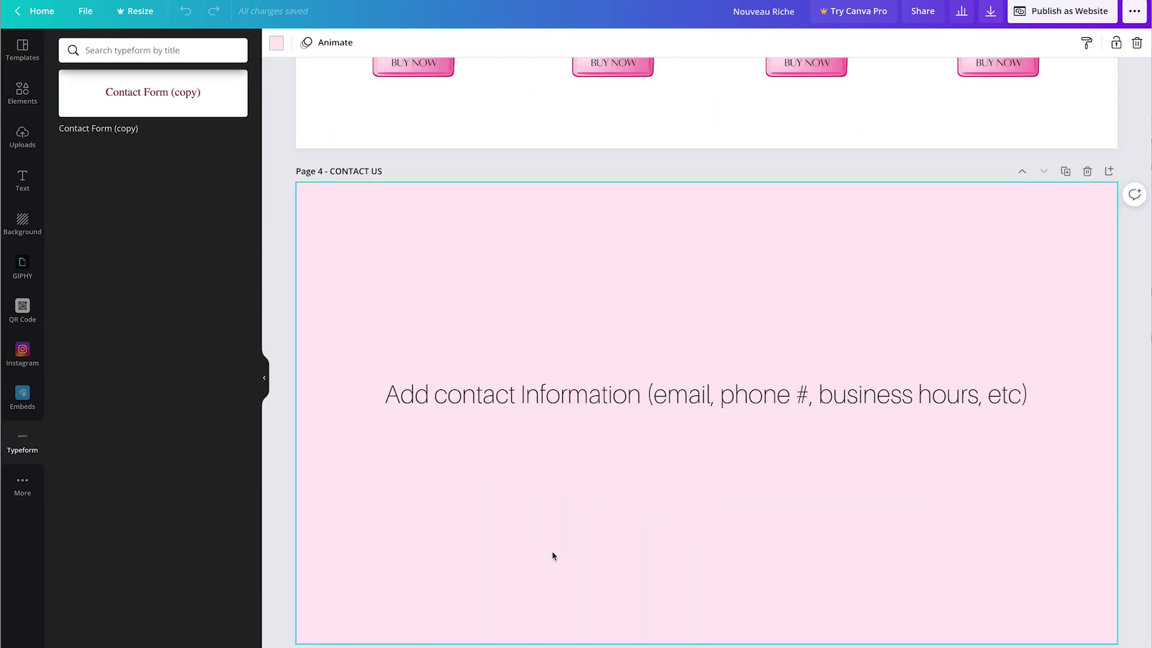
pyautogui.click(151, 123)
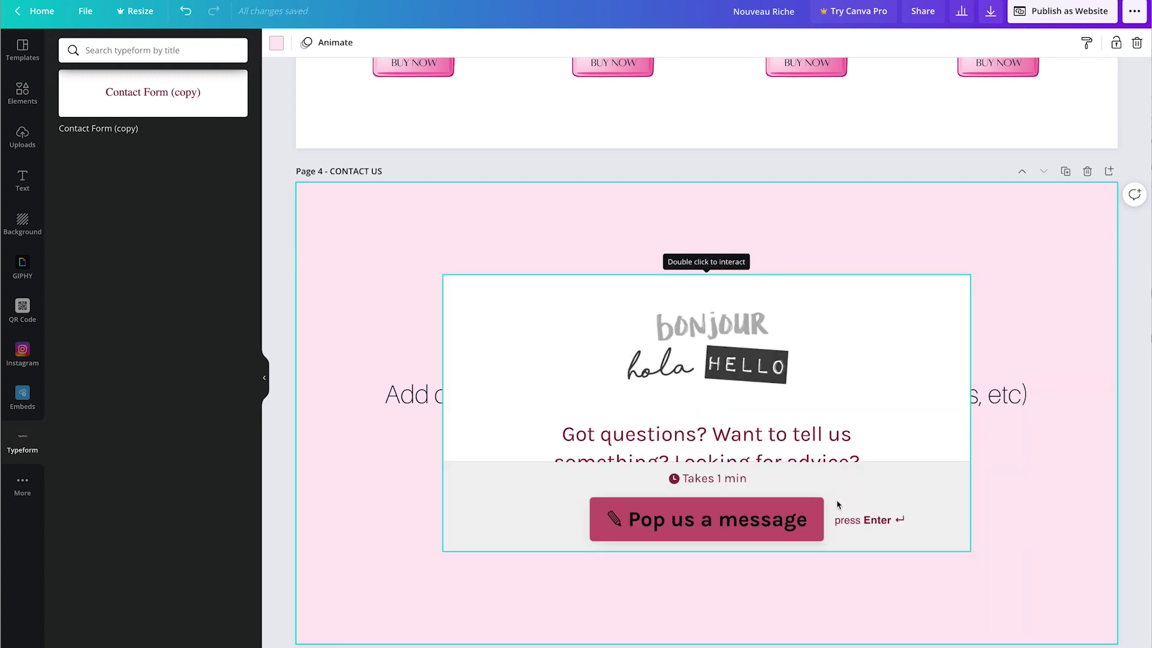
# Step: Arrange the embedded form above, with the contact text centred at the page bottom
pyautogui.click(414, 396)
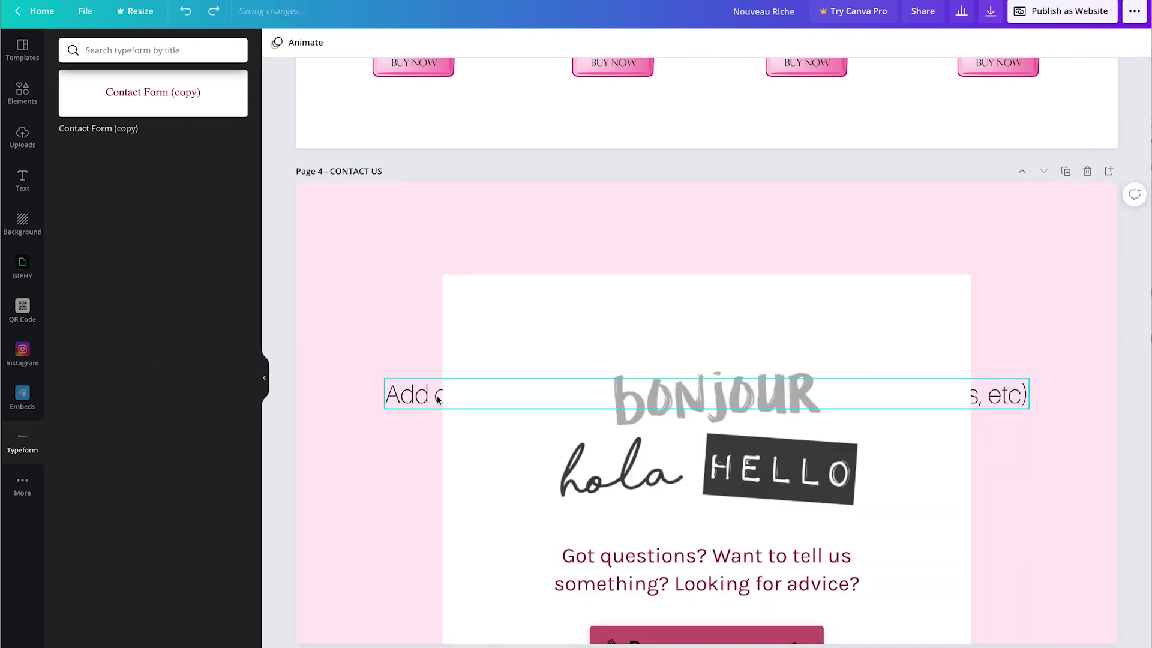
pyautogui.moveTo(405, 399); pyautogui.dragTo(410, 211)
pyautogui.moveTo(960, 285); pyautogui.dragTo(843, 228)
pyautogui.moveTo(634, 640); pyautogui.dragTo(684, 586)
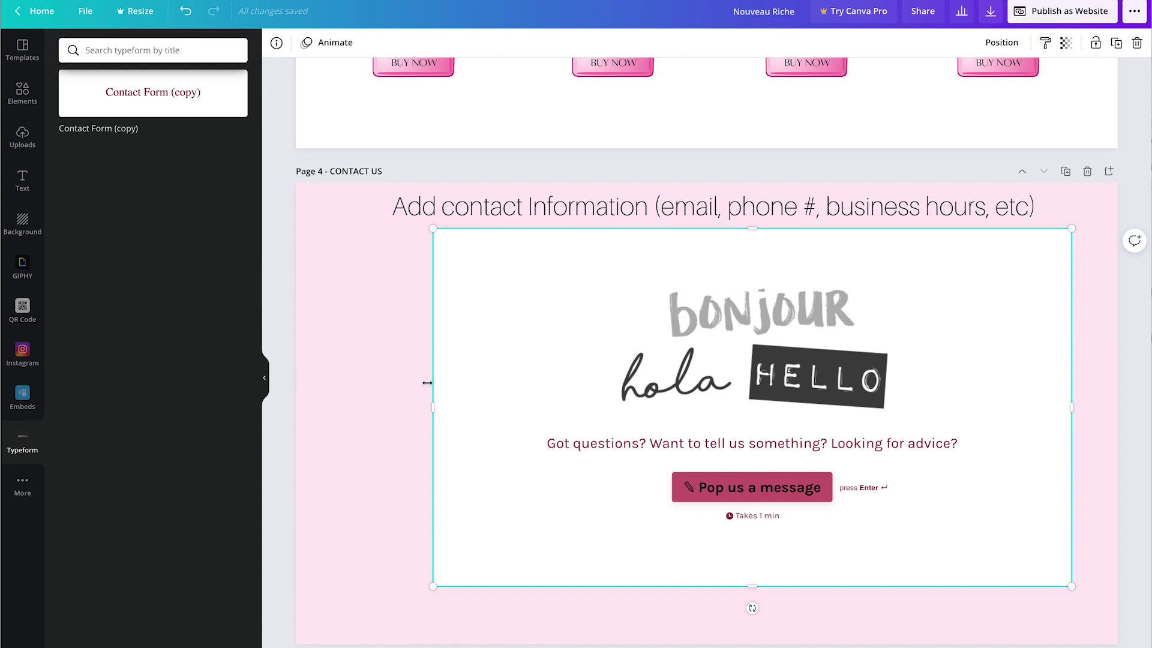
pyautogui.moveTo(436, 409); pyautogui.dragTo(314, 409)
pyautogui.moveTo(768, 207); pyautogui.dragTo(775, 617)
pyautogui.moveTo(771, 535); pyautogui.dragTo(784, 504)
# Step: Make the Contact Us page background white
pyautogui.click(310, 458)
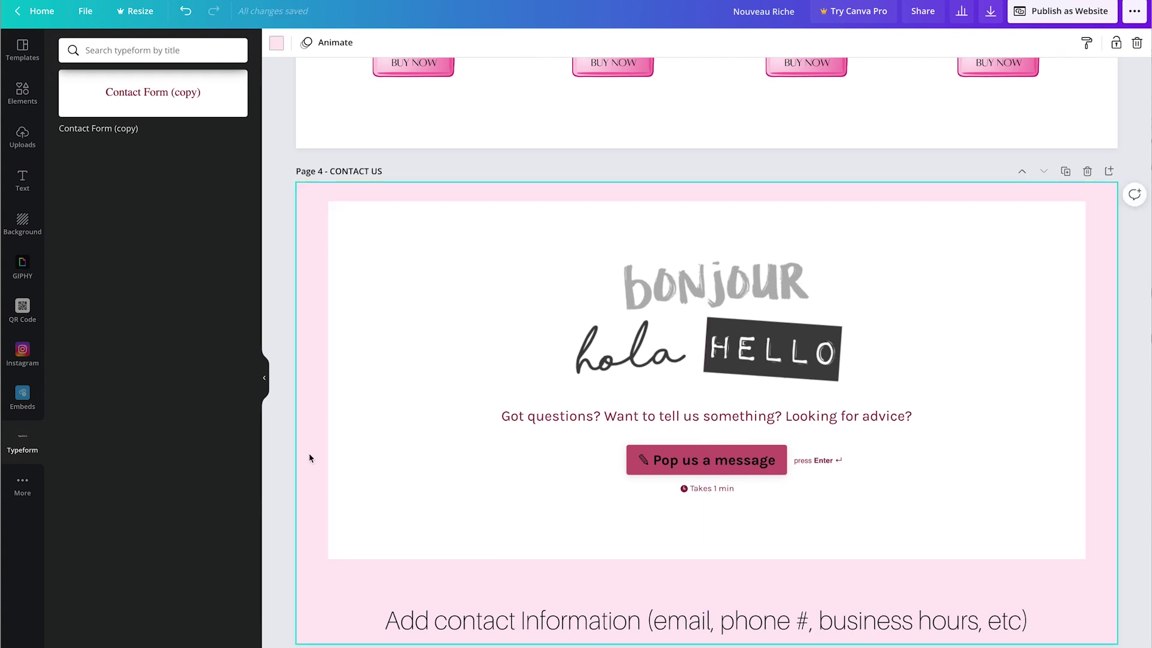
pyautogui.click(277, 42)
pyautogui.click(136, 138)
pyautogui.click(1121, 158)
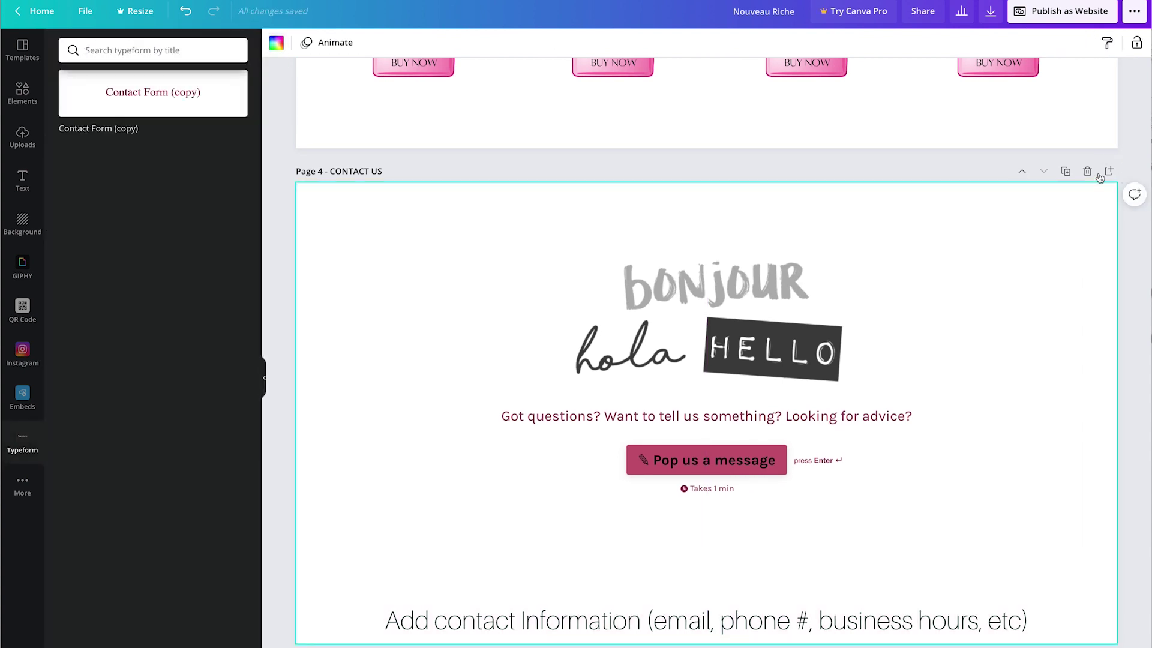
# Step: Enlarge the embedded form by extending its top, bottom, left and right edges
pyautogui.click(713, 196)
pyautogui.moveTo(714, 194); pyautogui.dragTo(707, 185)
pyautogui.moveTo(707, 560); pyautogui.dragTo(708, 567)
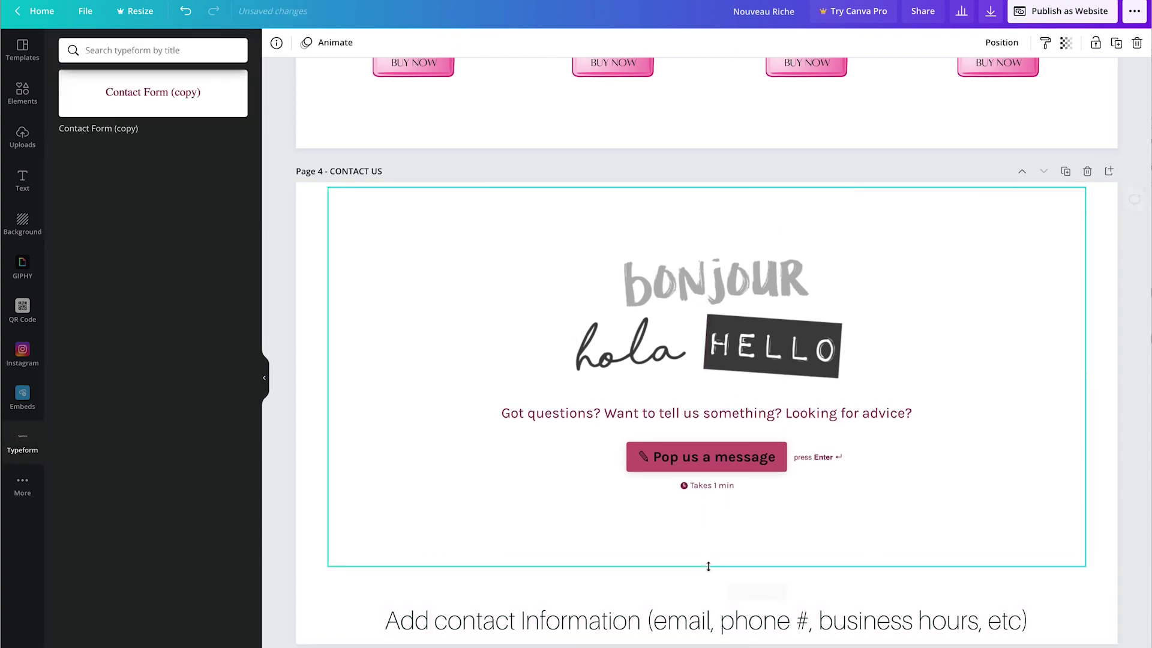
pyautogui.moveTo(332, 376); pyautogui.dragTo(309, 375)
pyautogui.moveTo(1085, 376); pyautogui.dragTo(1110, 377)
pyautogui.click(1137, 383)
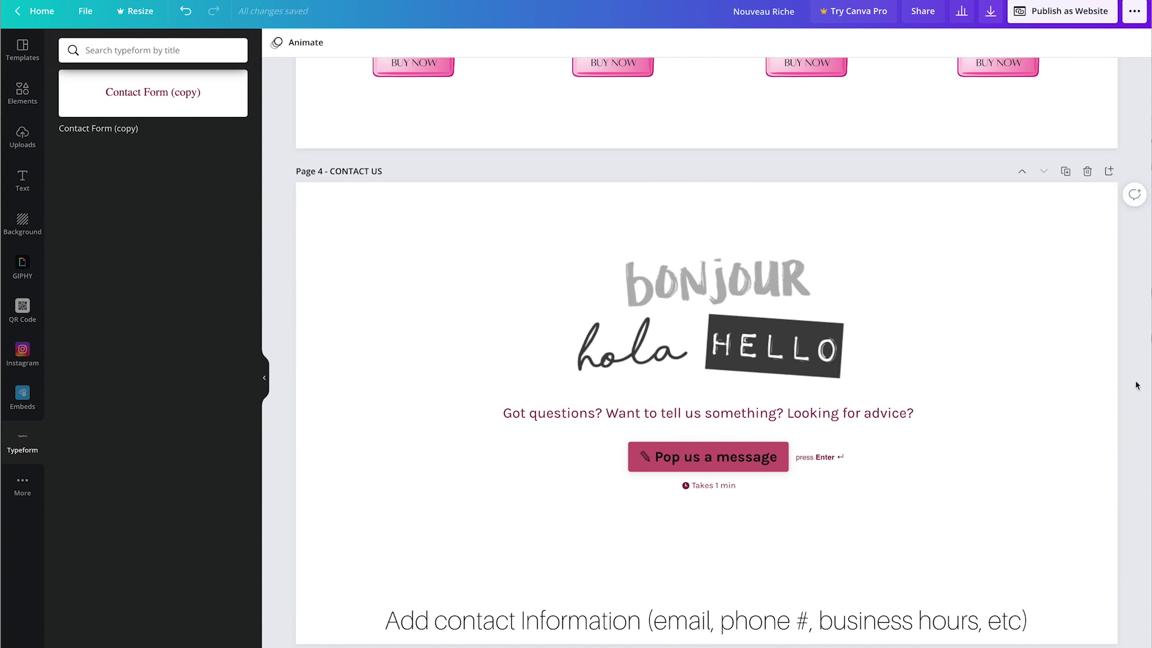
# Step: Publish the site with the Classic navigation web style and open it live
pyautogui.click(1055, 15)
pyautogui.click(1023, 262)
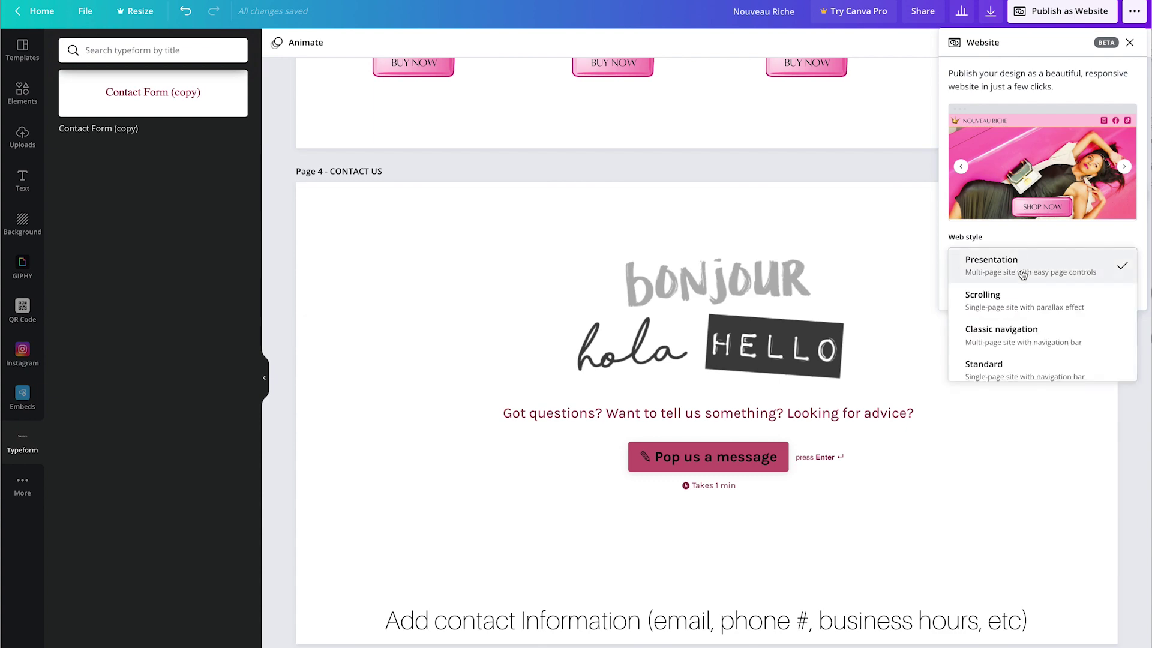
pyautogui.click(1064, 331)
pyautogui.click(1056, 288)
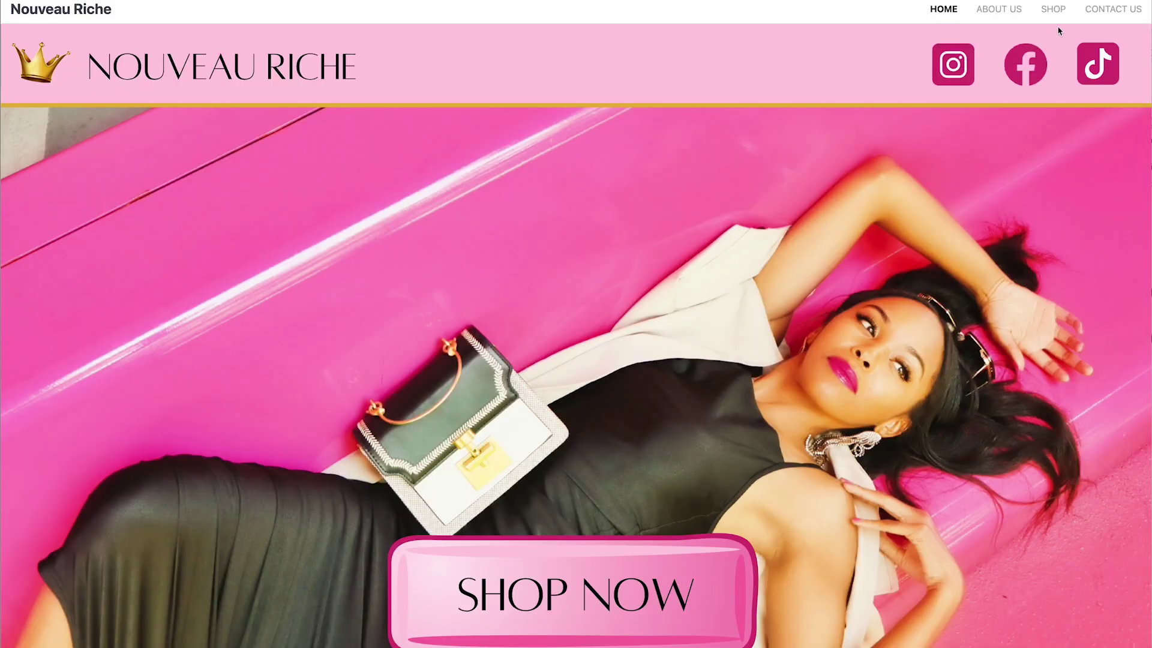
# Step: Submit a test entry through the CONTACT US form with a test message, name and e-mail address
pyautogui.click(1087, 12)
pyautogui.click(629, 406)
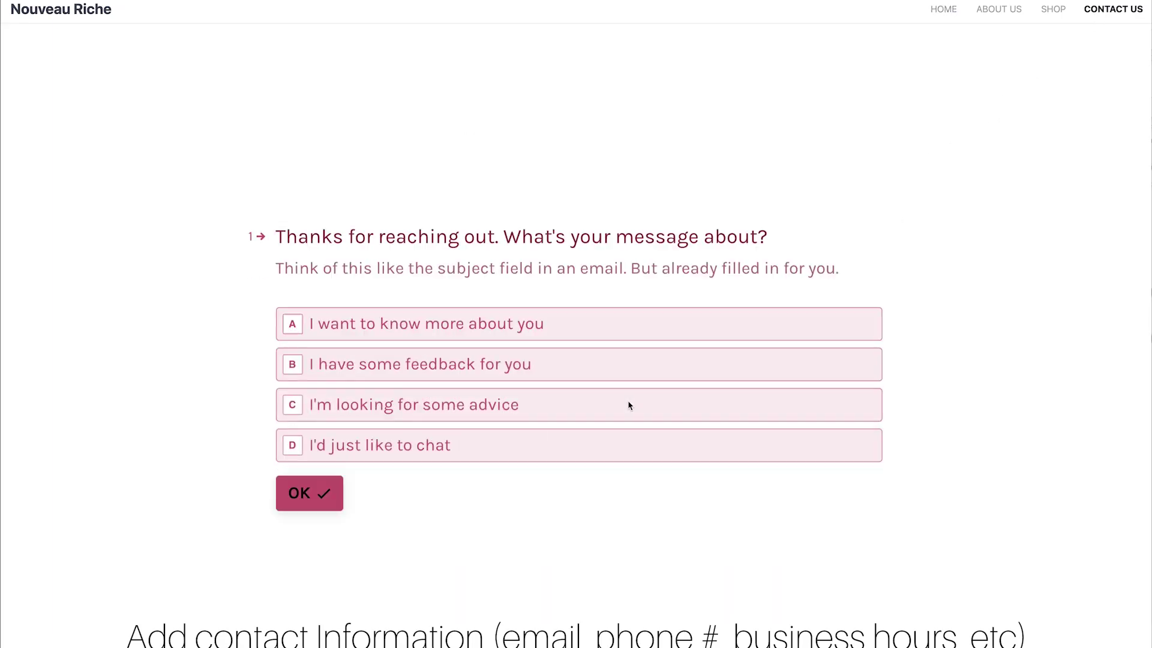
pyautogui.click(331, 240)
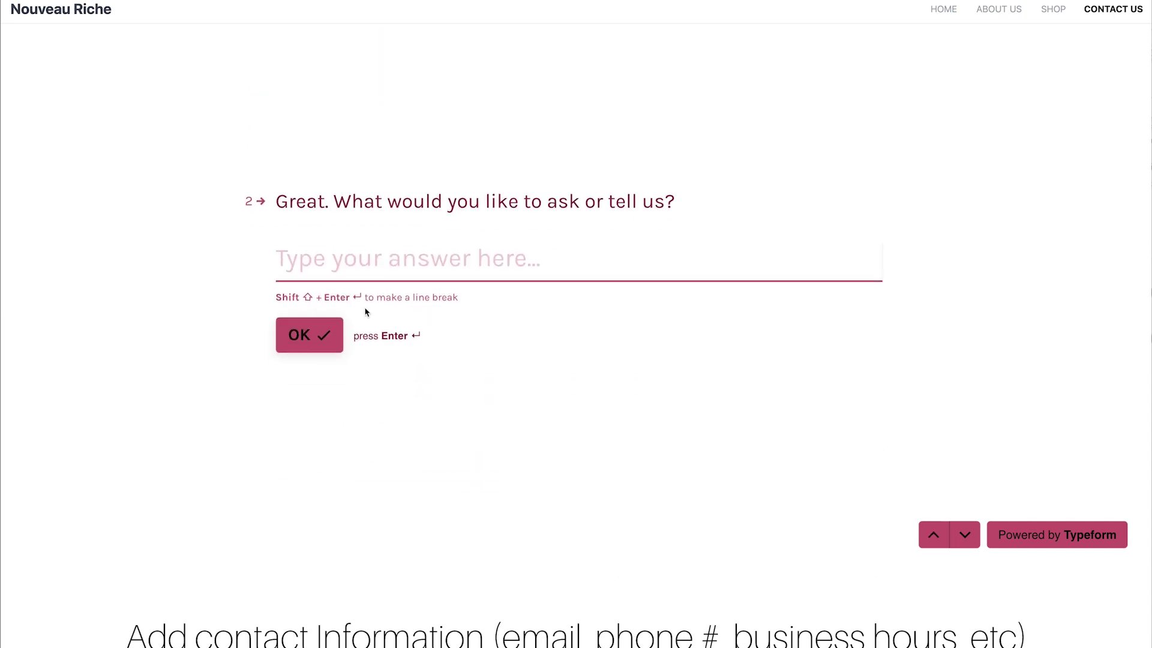
pyautogui.write('testing')
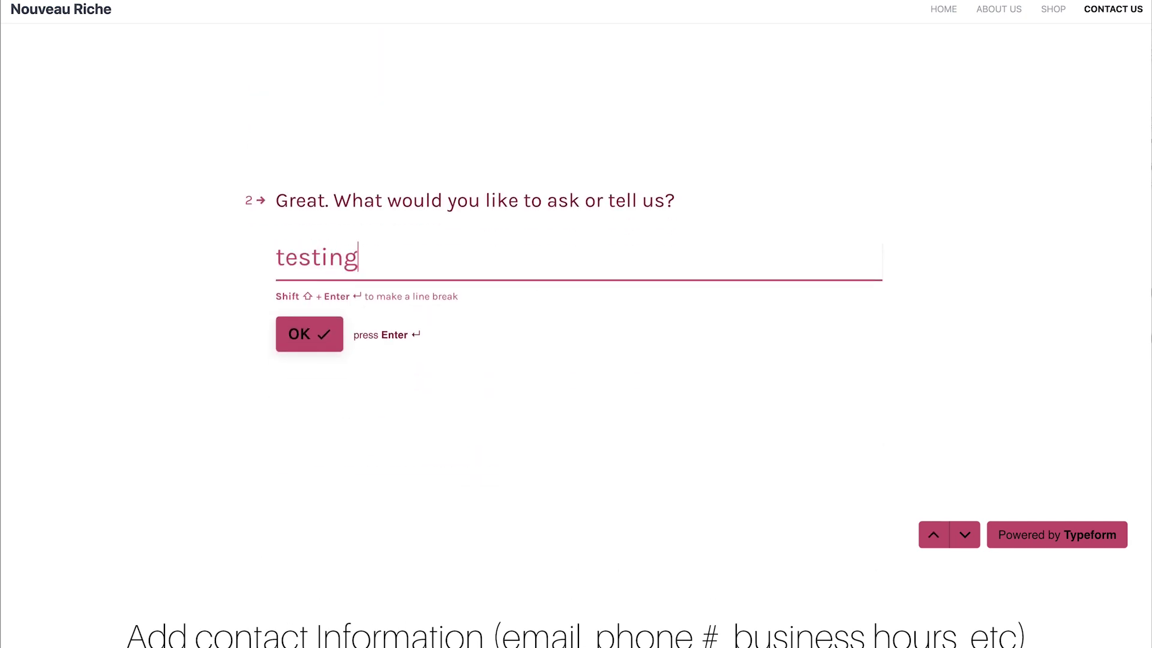
pyautogui.press('Return')
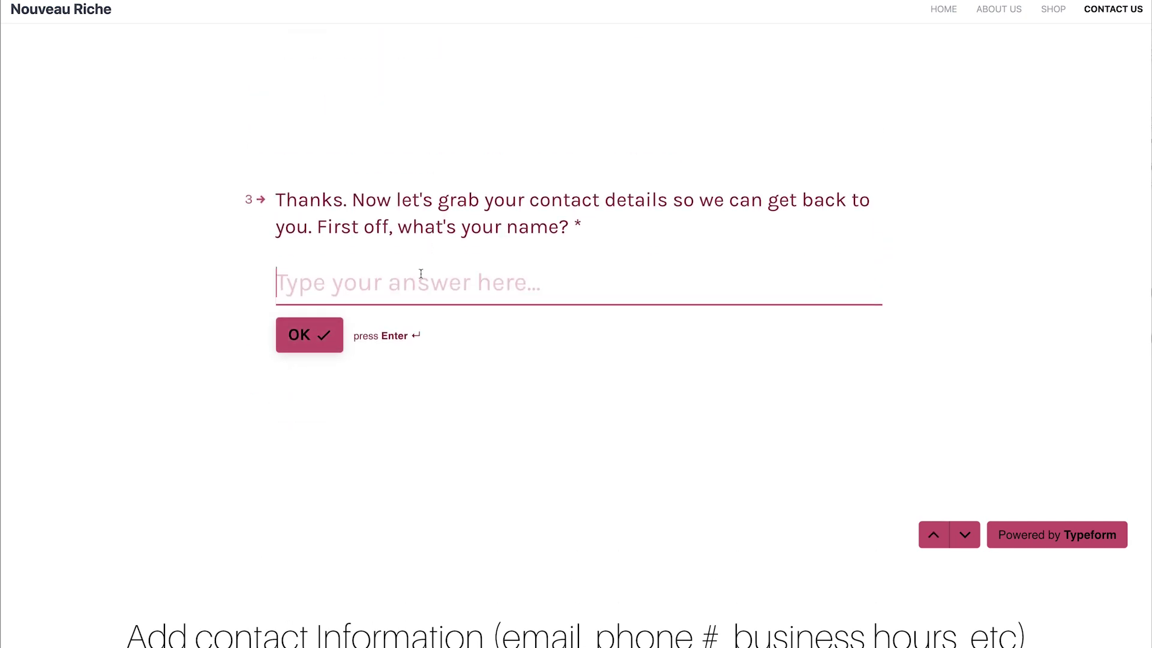
pyautogui.write('Testing')
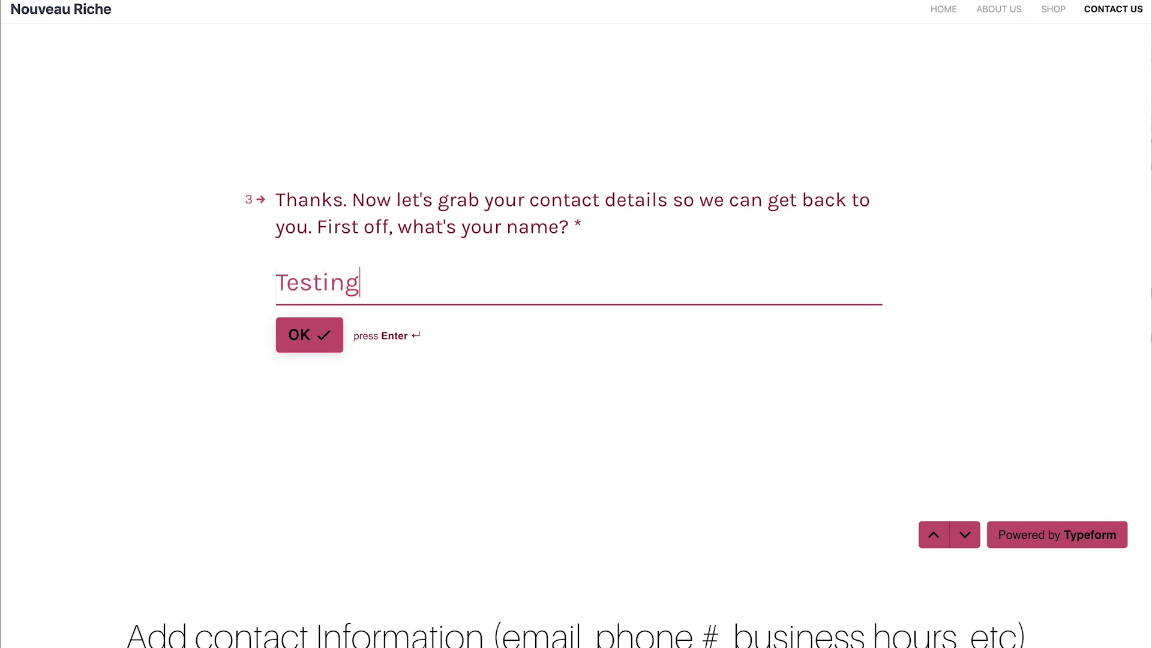
pyautogui.click(302, 343)
pyautogui.press('super+v')
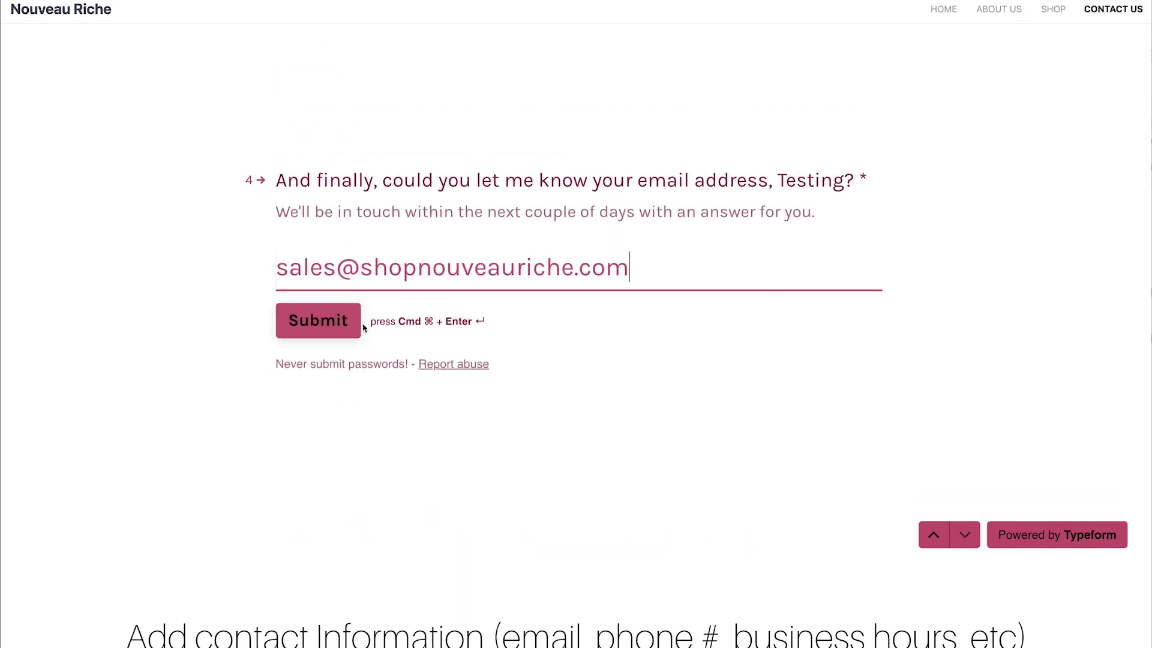
pyautogui.click(323, 327)
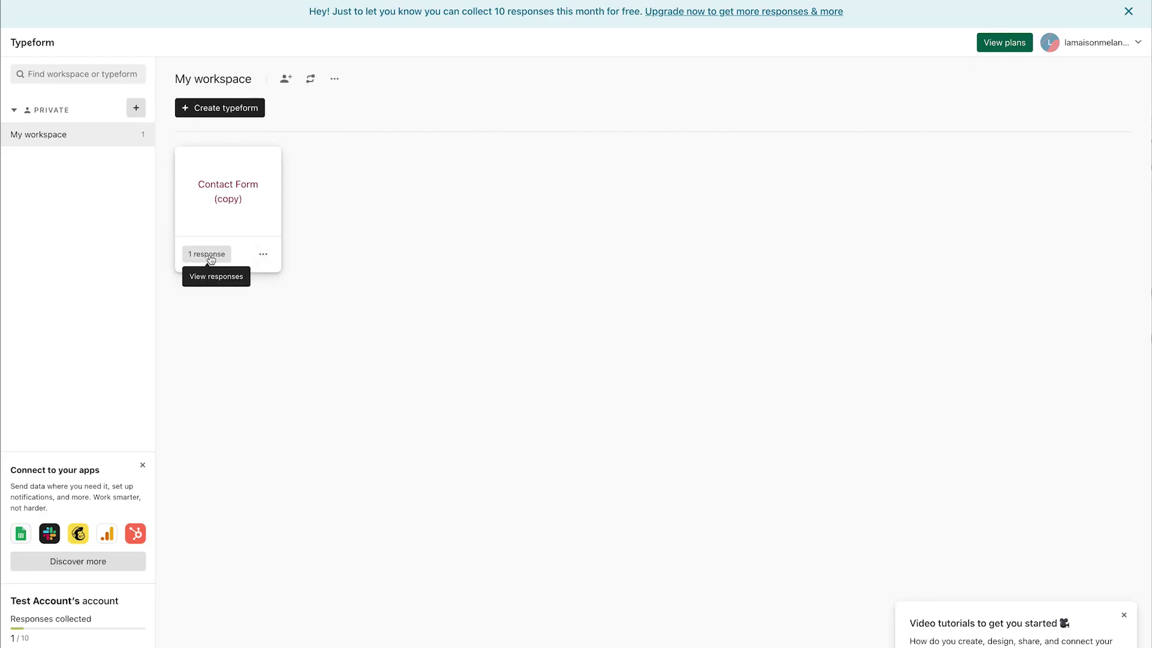
# Step: Open the form's 1 response and inspect the test submission's details, then close them
pyautogui.click(210, 257)
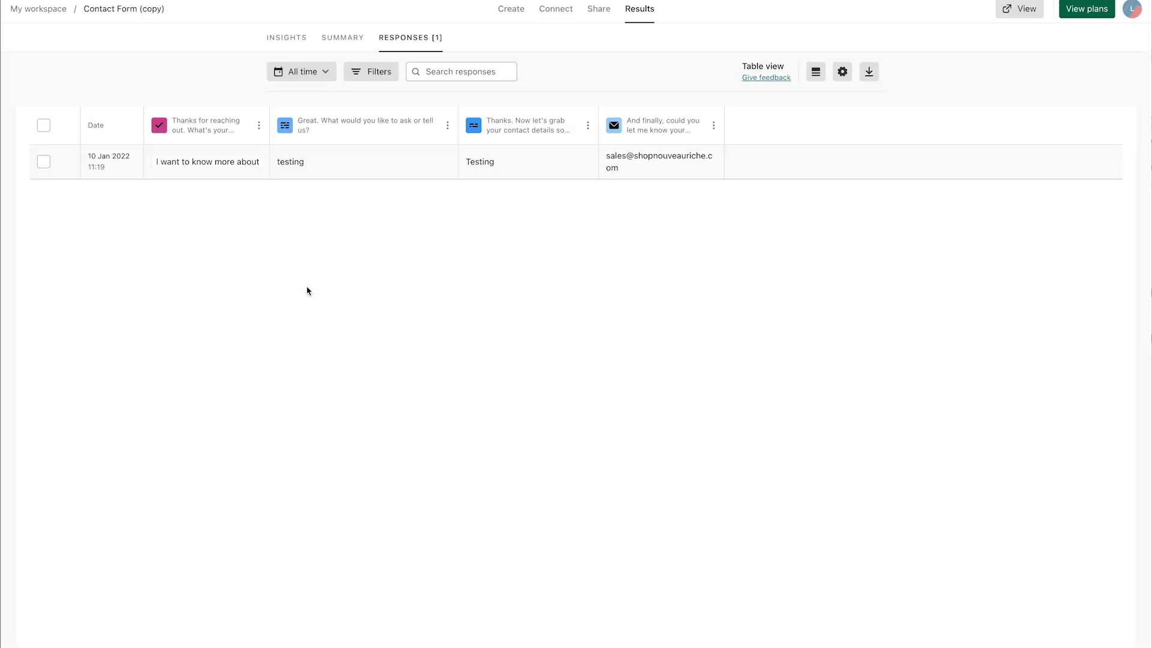
pyautogui.click(64, 164)
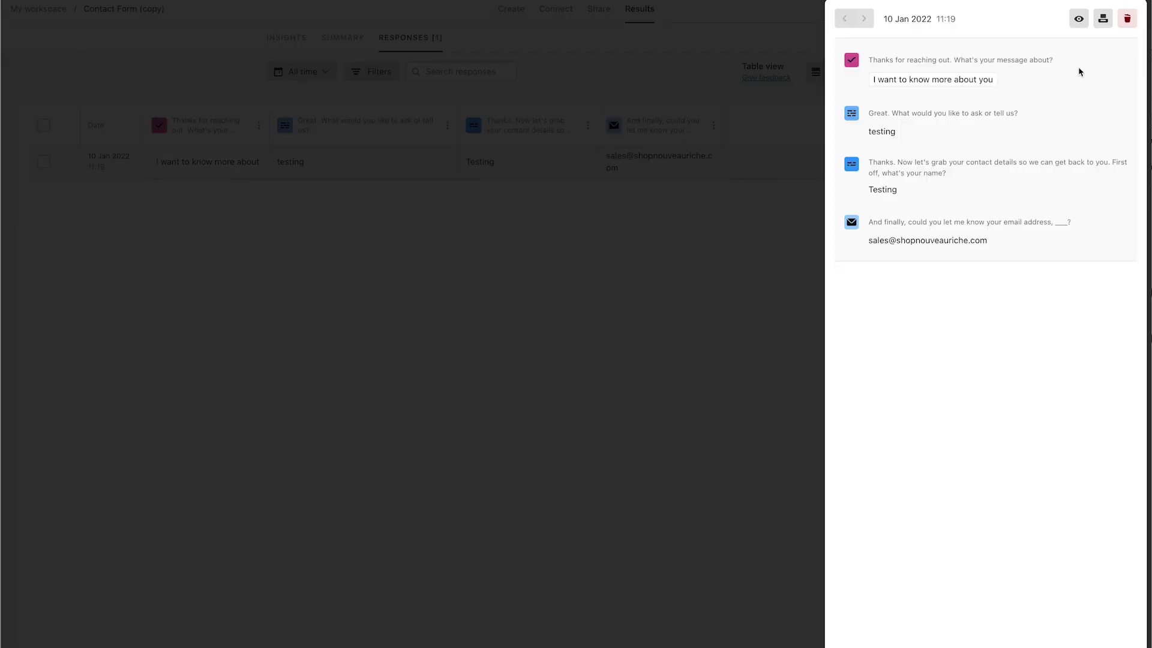
pyautogui.click(740, 227)
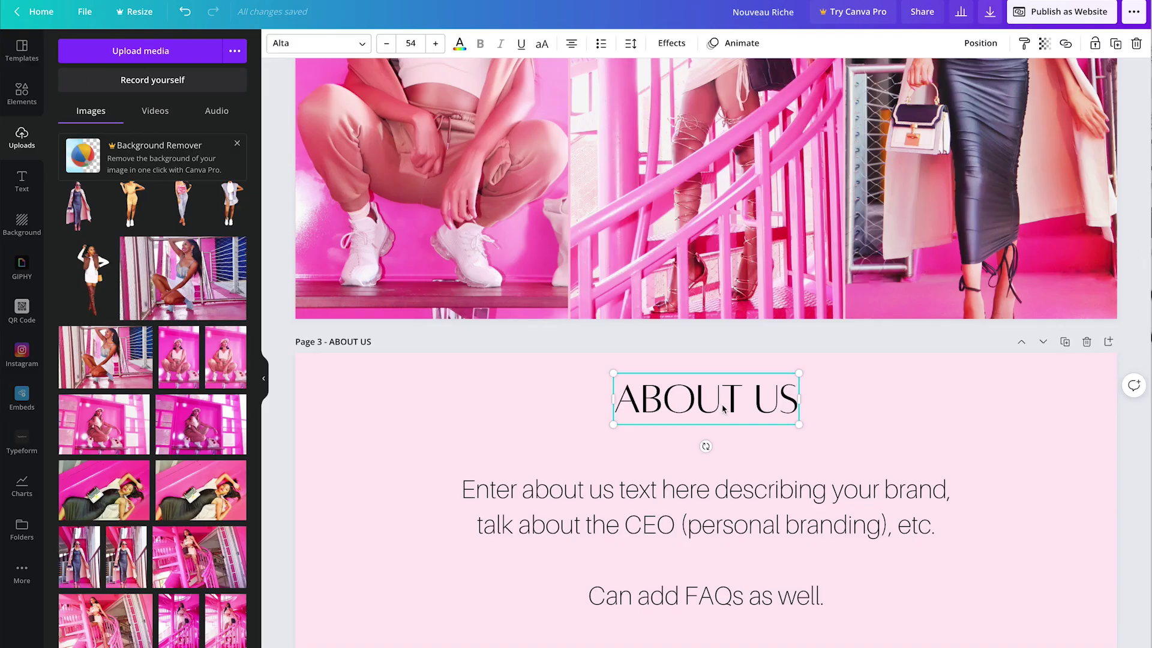
# Step: Paste the ABOUT US heading onto Page 5, retitle it CONTACT US, centre it, and lower the form
pyautogui.scroll(-10, 725, 412)
pyautogui.hotkey('ctrl', 'v')
pyautogui.moveTo(707, 228); pyautogui.dragTo(717, 220)
pyautogui.click(733, 214)
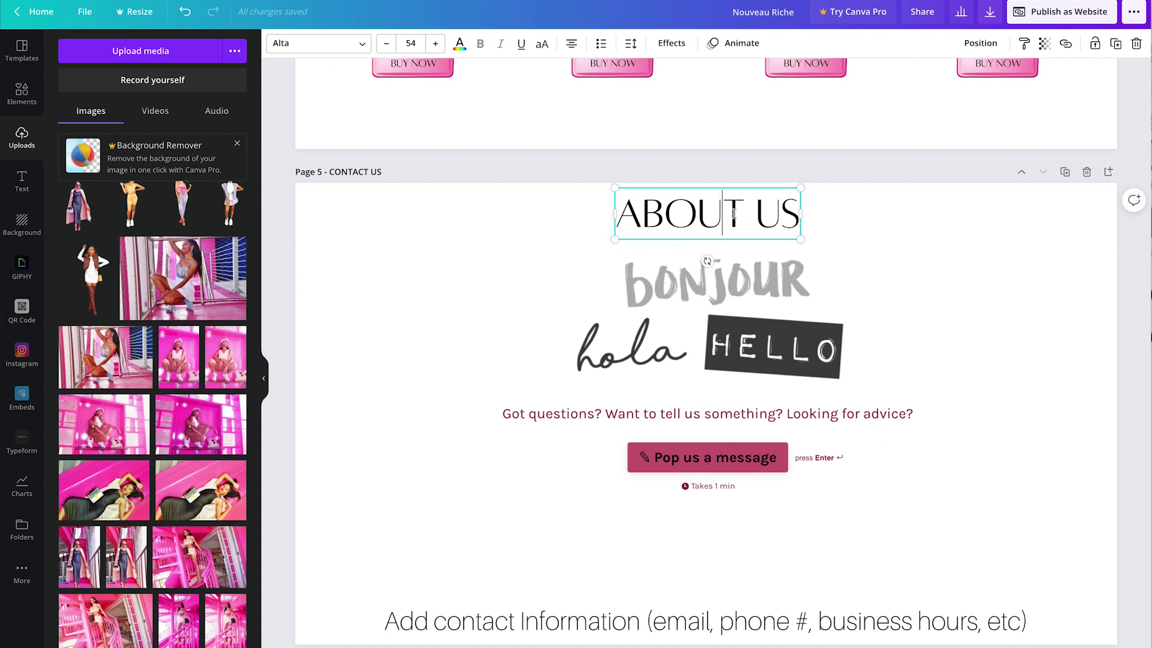
pyautogui.press('BackSpace')
pyautogui.press('BackSpace')
pyautogui.press('BackSpace')
pyautogui.press('BackSpace')
pyautogui.press('BackSpace')
pyautogui.write('CONTACT')
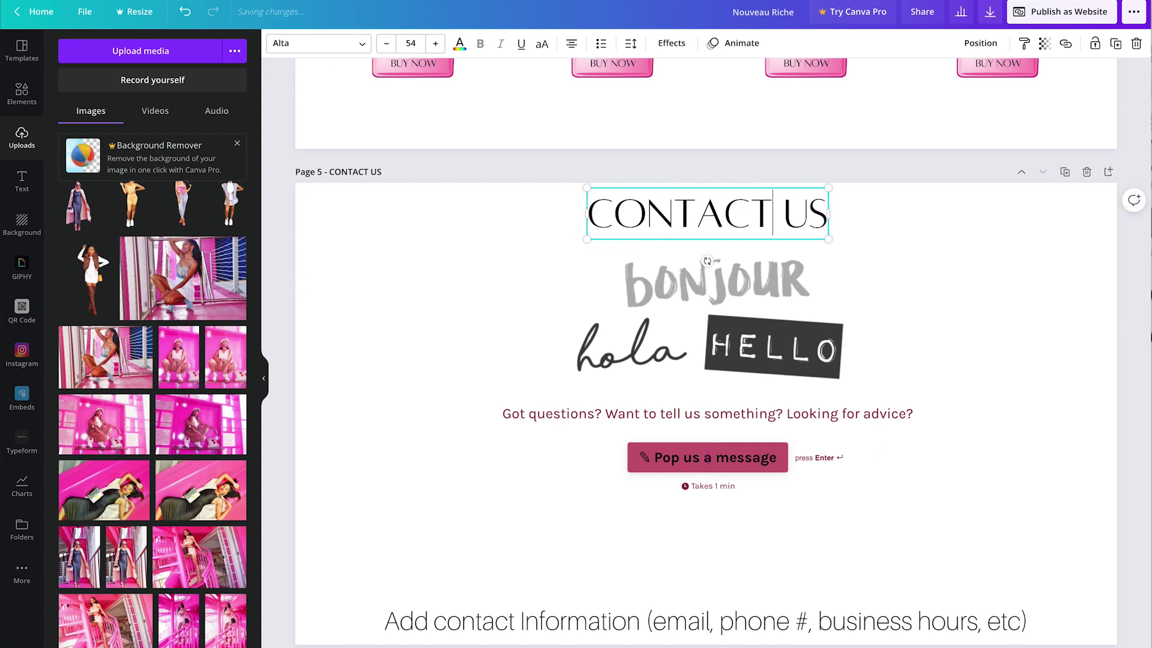
pyautogui.moveTo(729, 217)
pyautogui.mouseDown()
pyautogui.moveTo(714, 217)
pyautogui.moveTo(767, 220)
pyautogui.moveTo(733, 218)
pyautogui.mouseUp()
pyautogui.moveTo(768, 489); pyautogui.dragTo(768, 516)
pyautogui.scroll(4, 1130, 532)
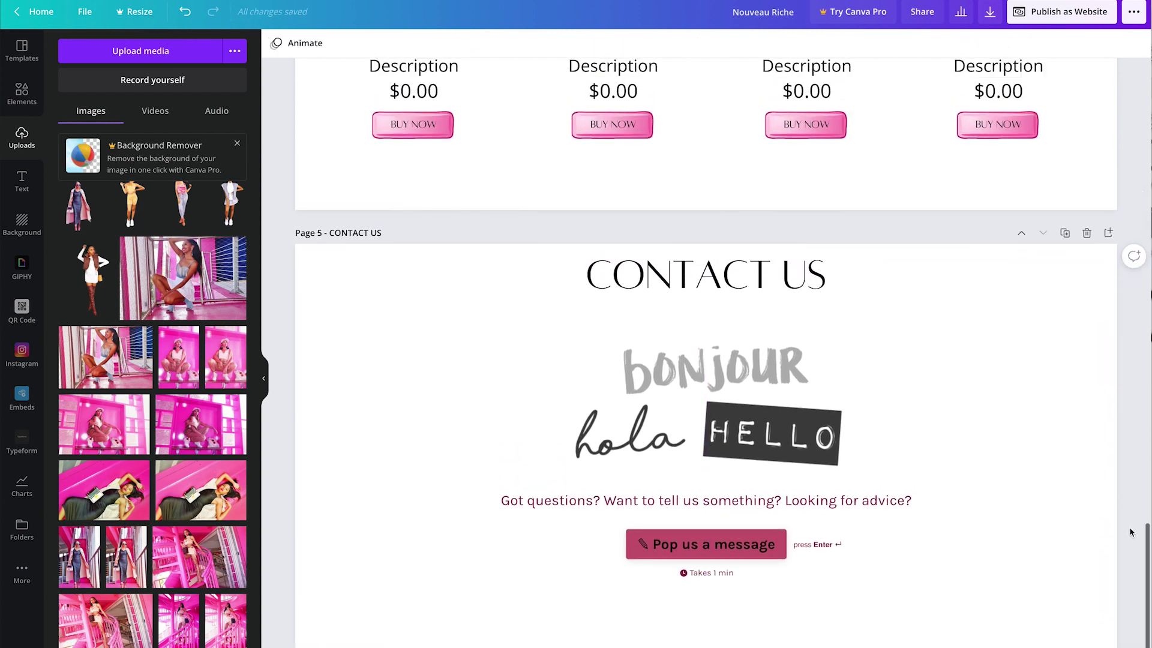
# Step: Search Elements for 'arrow' and add the pink up-arrow to the About Us page
pyautogui.scroll(-4, 1130, 532)
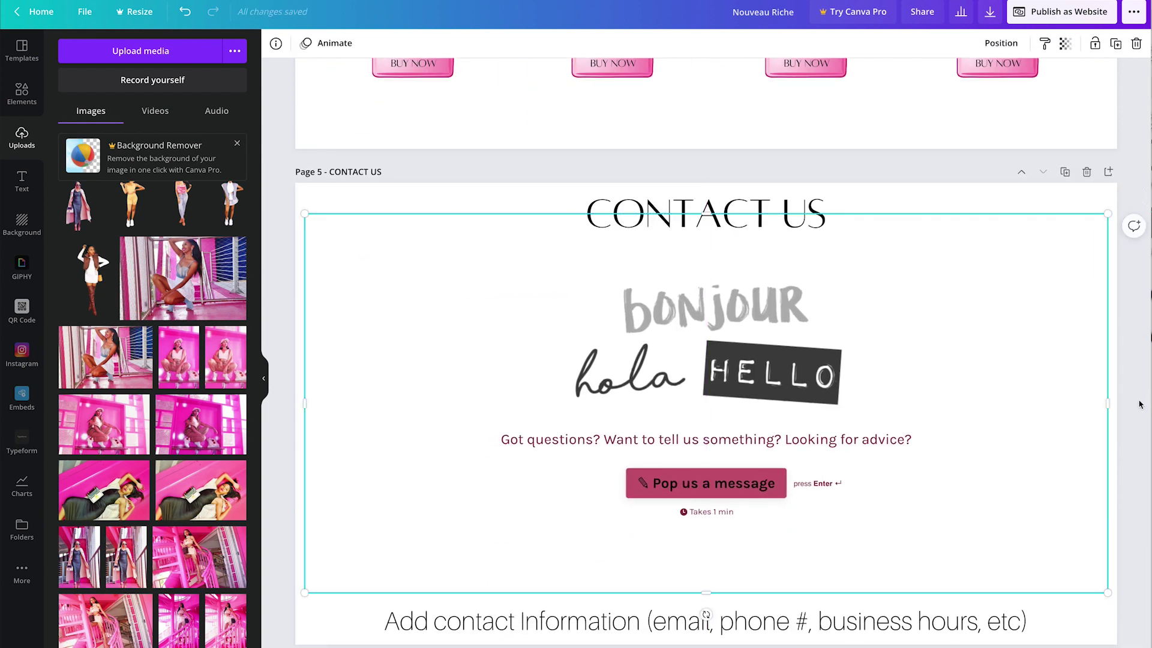
pyautogui.scroll(16, 1134, 415)
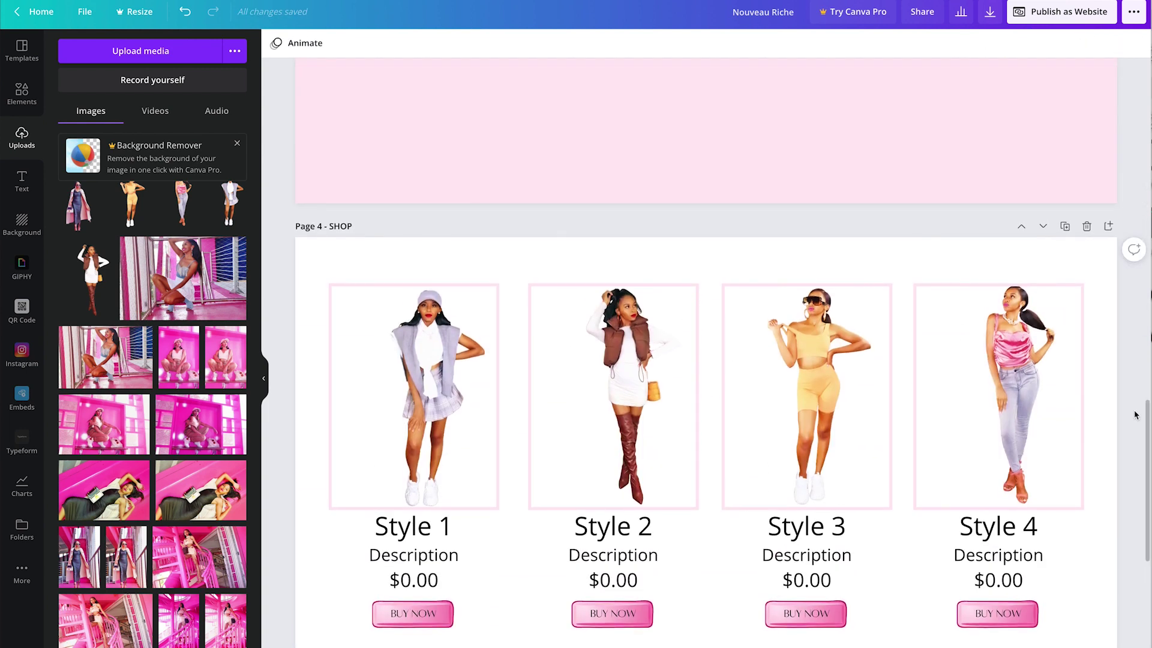
pyautogui.scroll(15, 1134, 415)
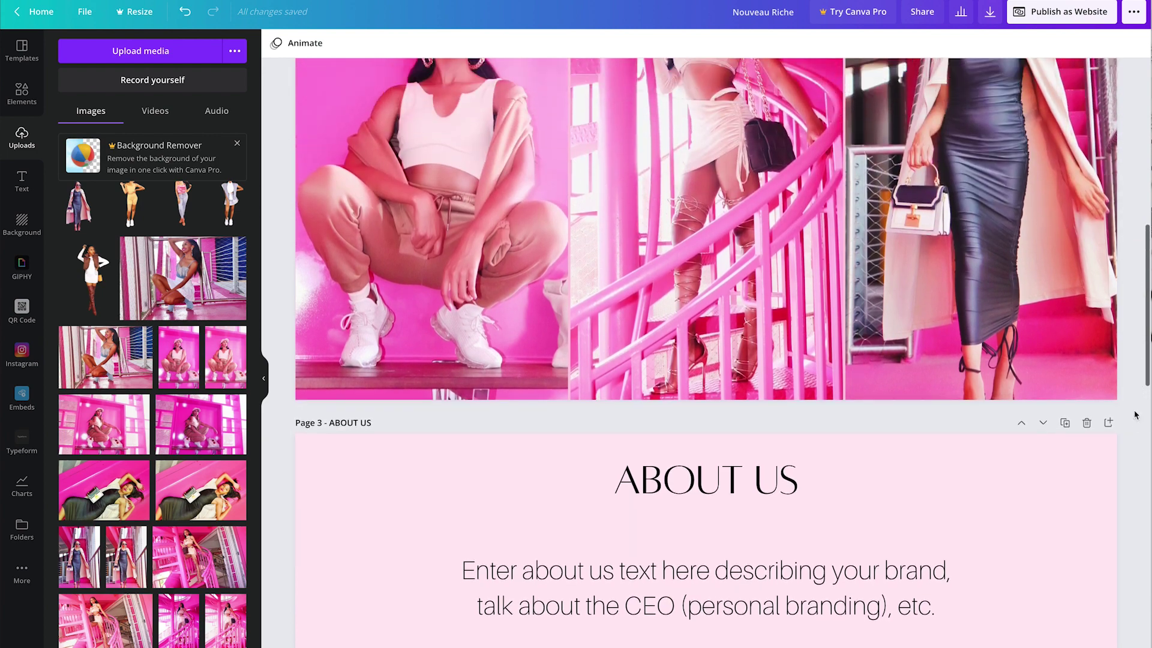
pyautogui.scroll(10, 1136, 413)
pyautogui.scroll(-13, 1137, 413)
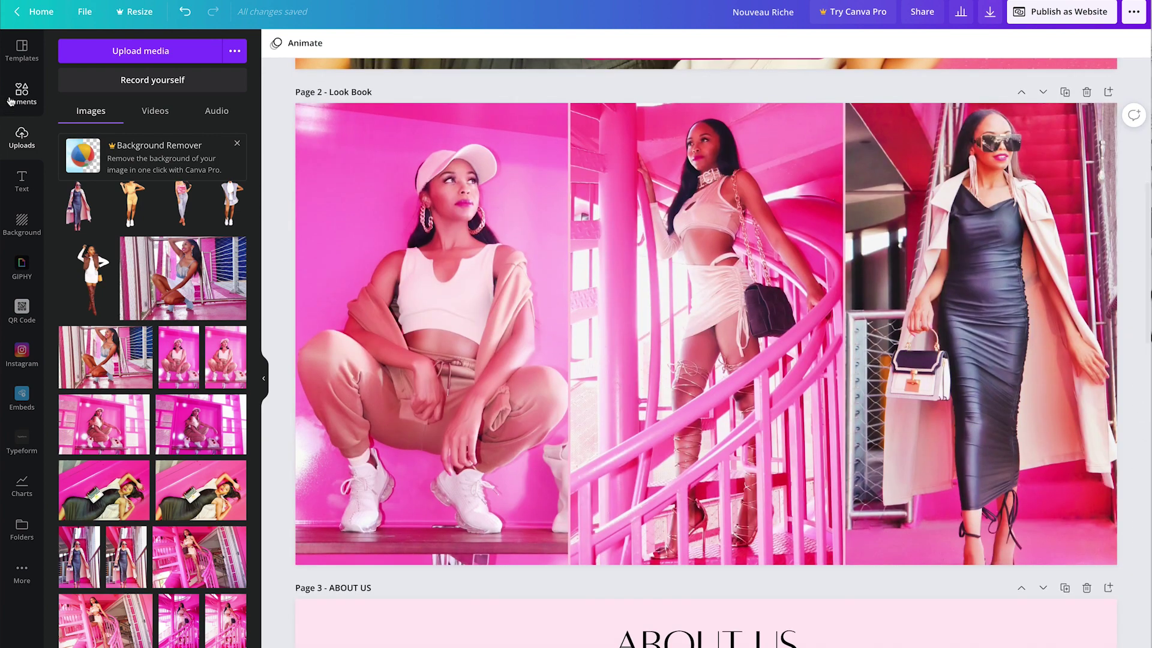
pyautogui.click(21, 94)
pyautogui.click(126, 52)
pyautogui.write('arroe')
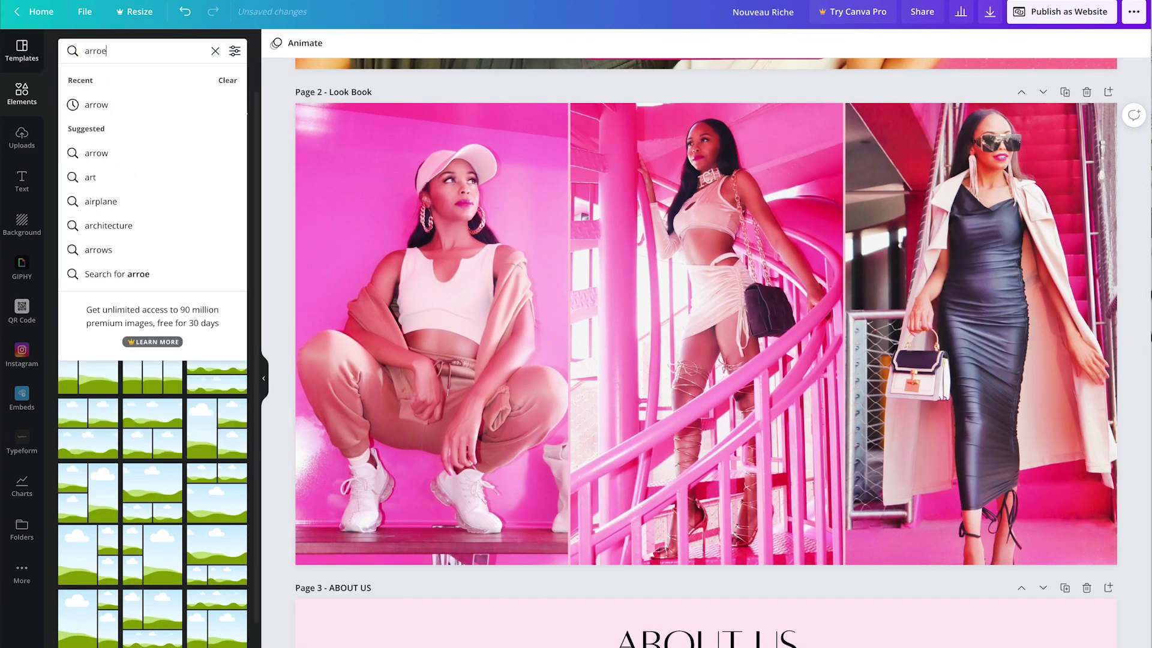
pyautogui.press('Return')
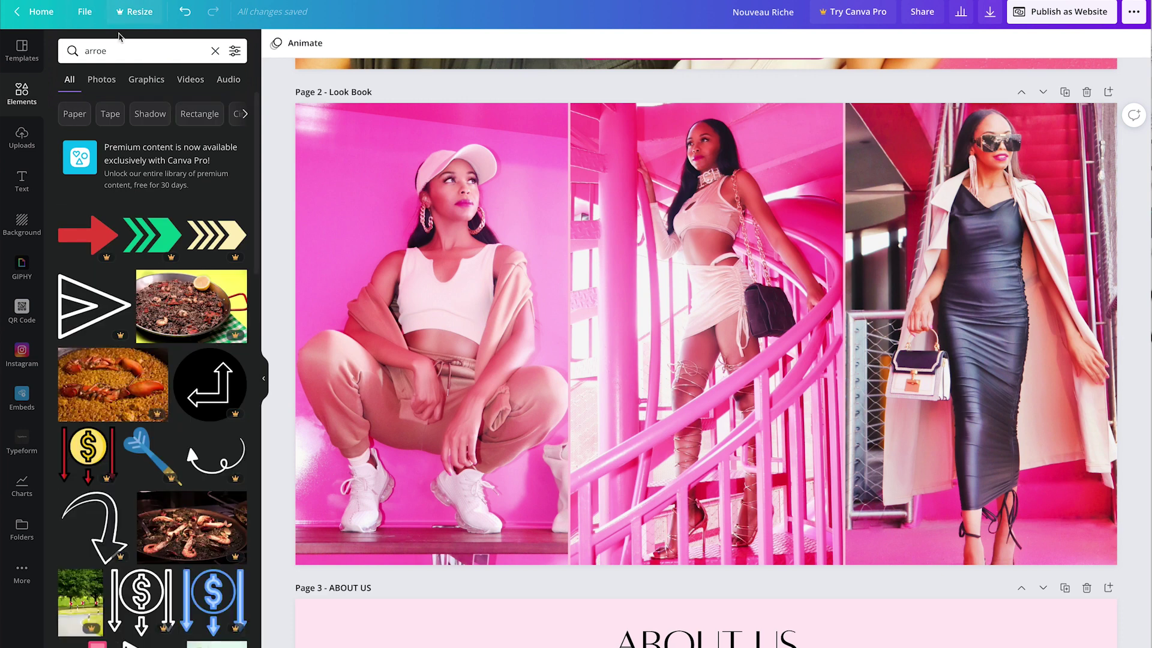
pyautogui.click(132, 51)
pyautogui.write('arrow')
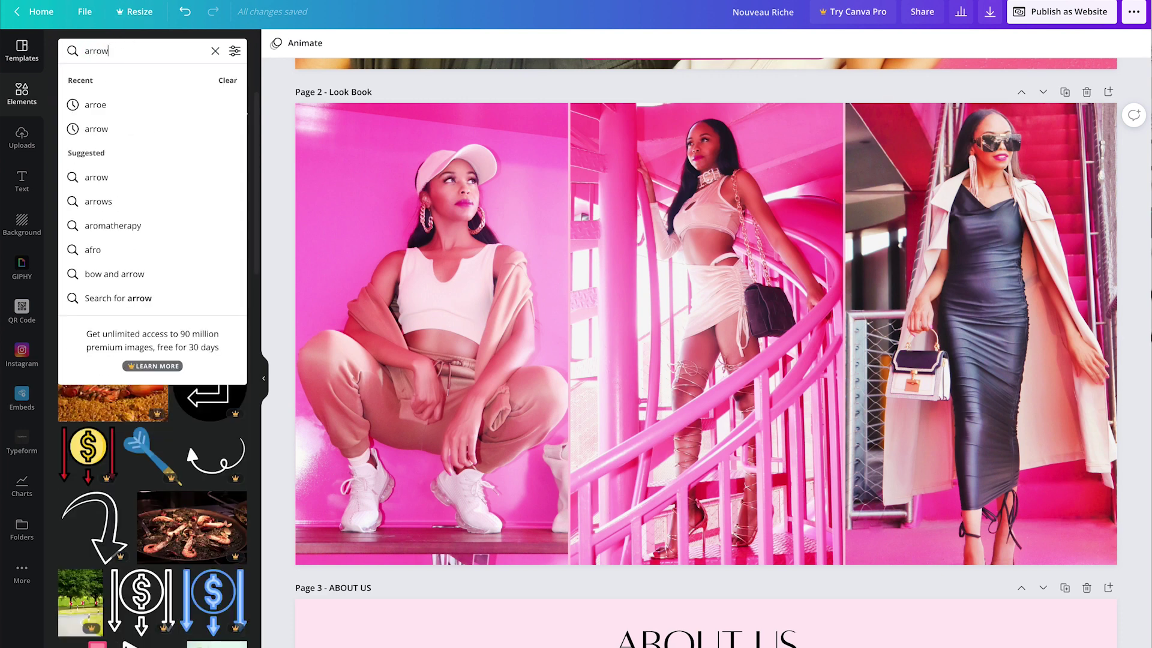
pyautogui.press('Return')
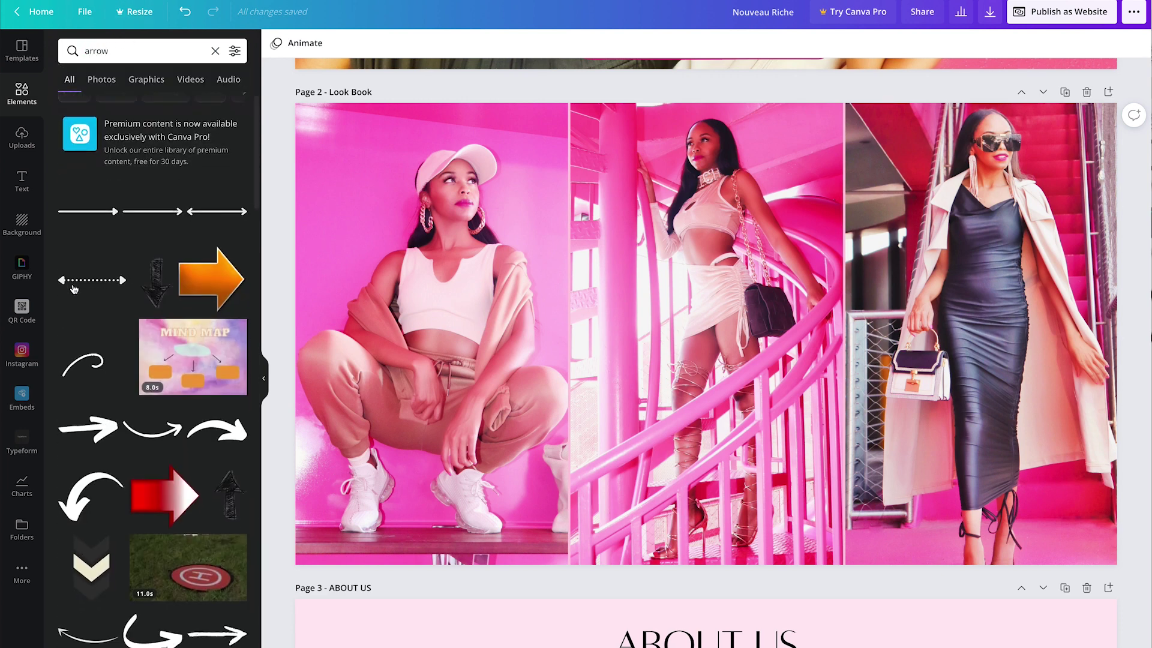
pyautogui.scroll(-2, 74, 289)
pyautogui.scroll(-5, 74, 289)
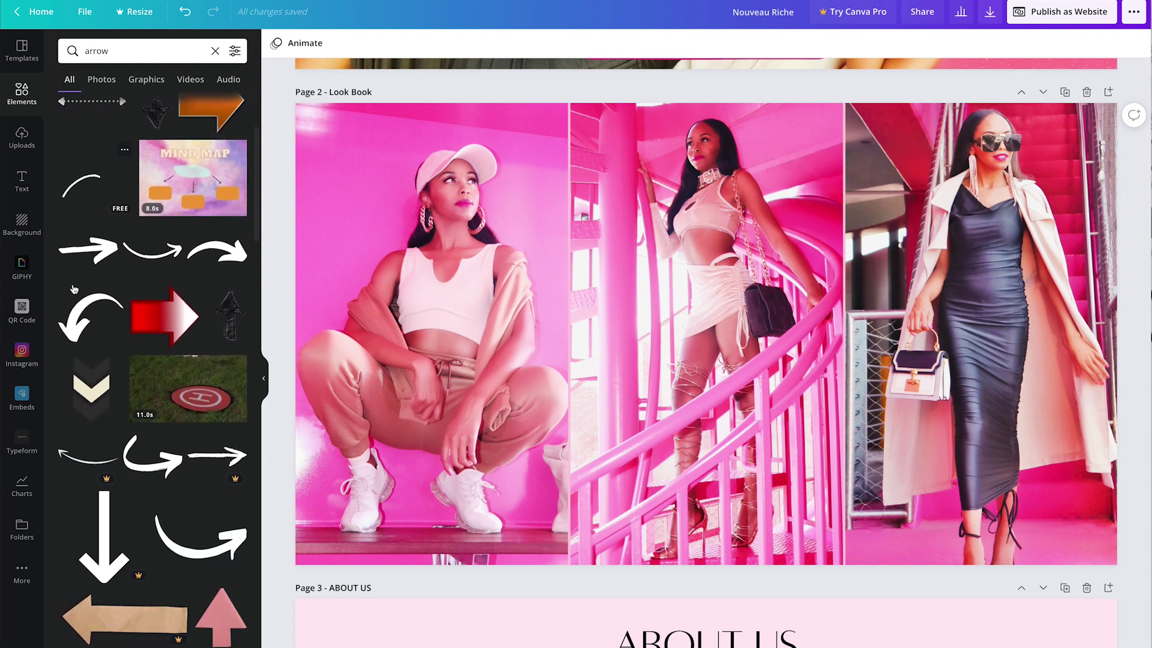
pyautogui.scroll(-2, 108, 318)
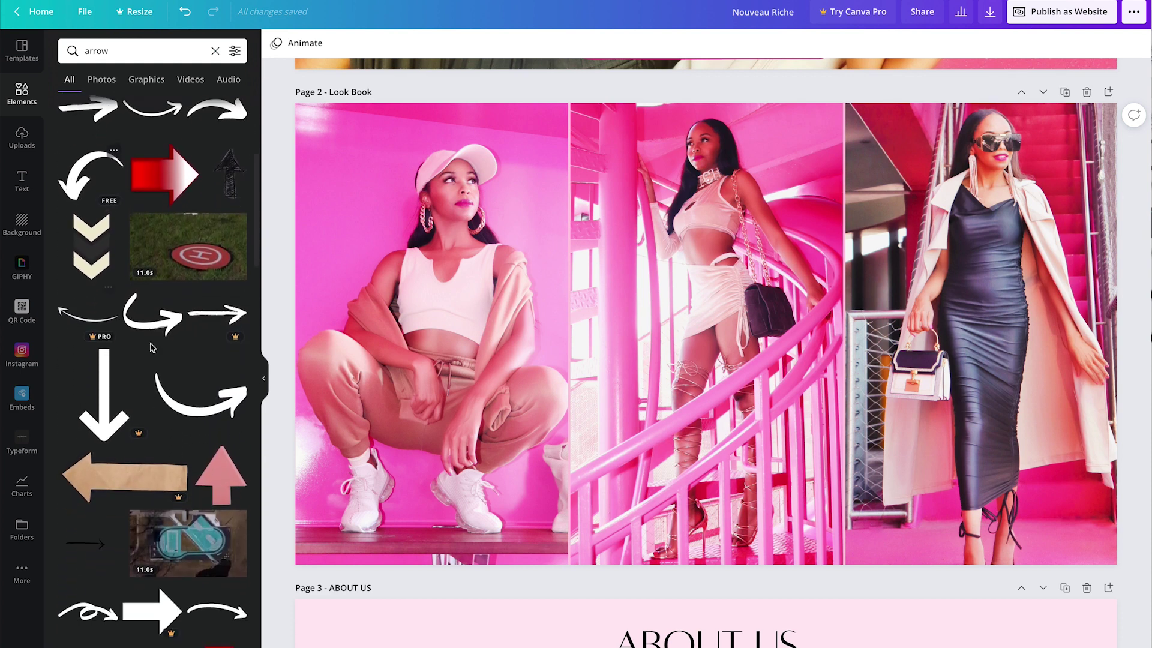
pyautogui.click(223, 474)
# Step: Shrink the pink arrow into the bottom-right corner and link it to 1 - HOME
pyautogui.scroll(-2, 753, 236)
pyautogui.moveTo(753, 236); pyautogui.dragTo(943, 393)
pyautogui.moveTo(1105, 311); pyautogui.dragTo(1089, 640)
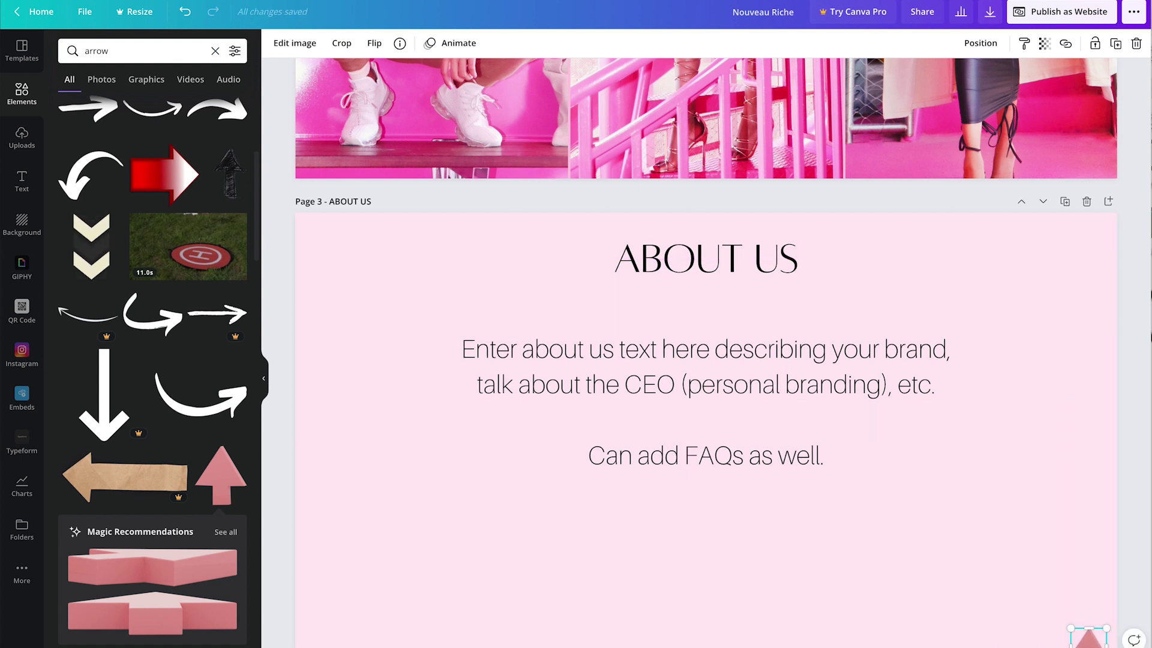
pyautogui.click(1062, 46)
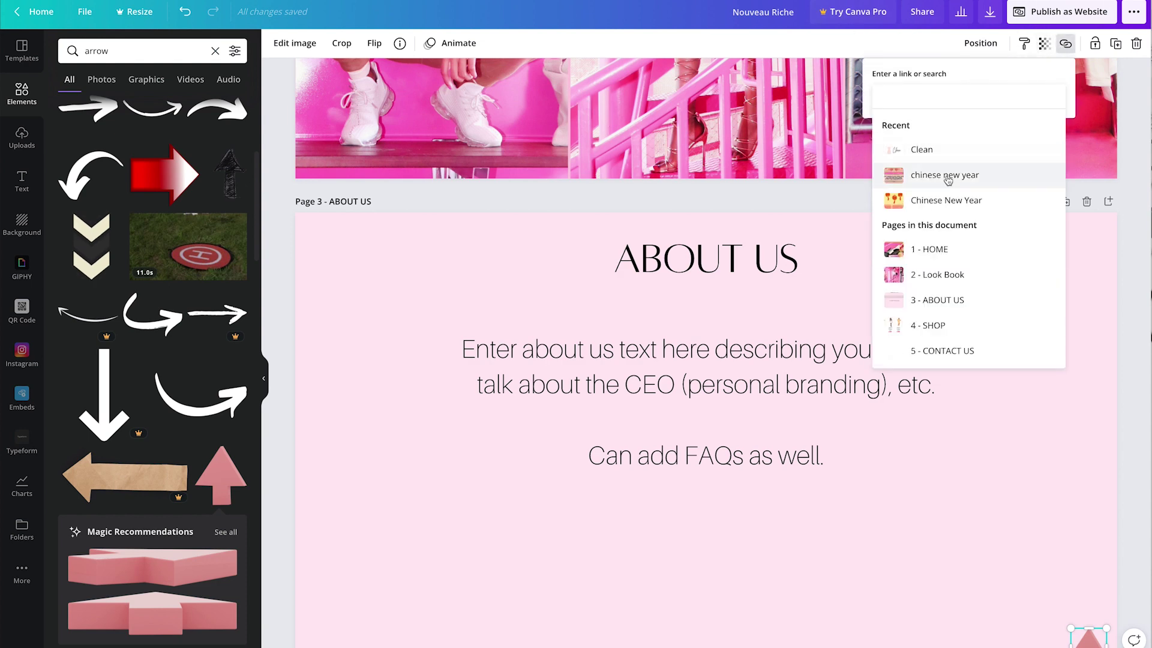
pyautogui.click(942, 251)
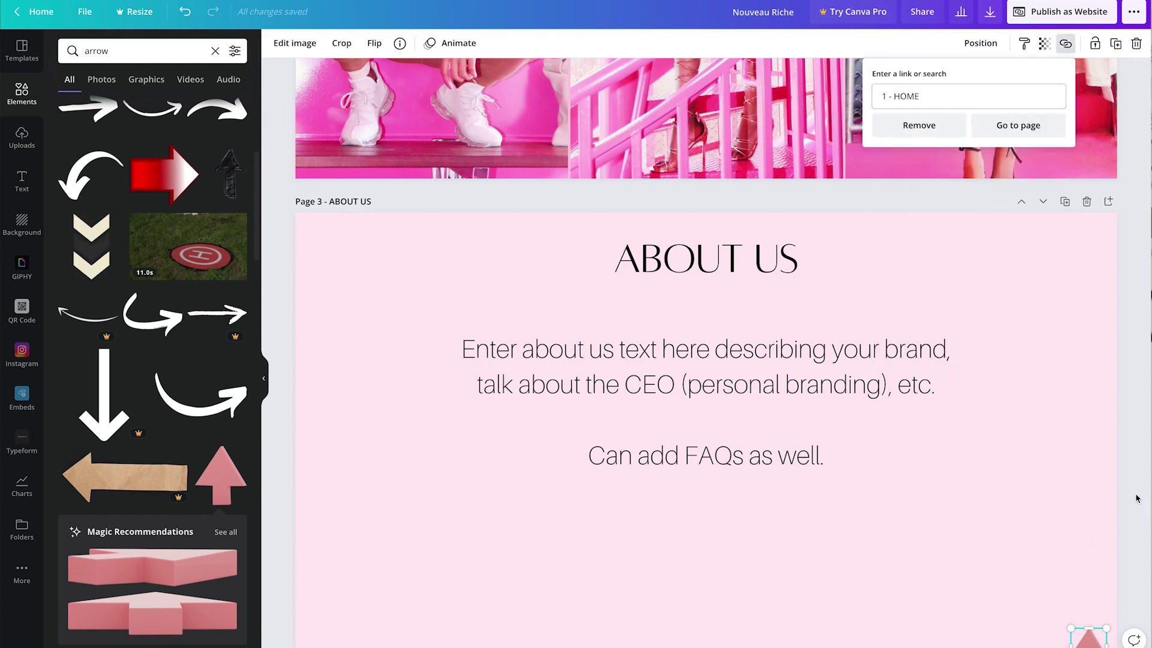
# Step: Copy the linked arrow onto the Shop and Contact Us pages
pyautogui.scroll(-6, 1136, 498)
pyautogui.hotkey('ctrl', 'c')
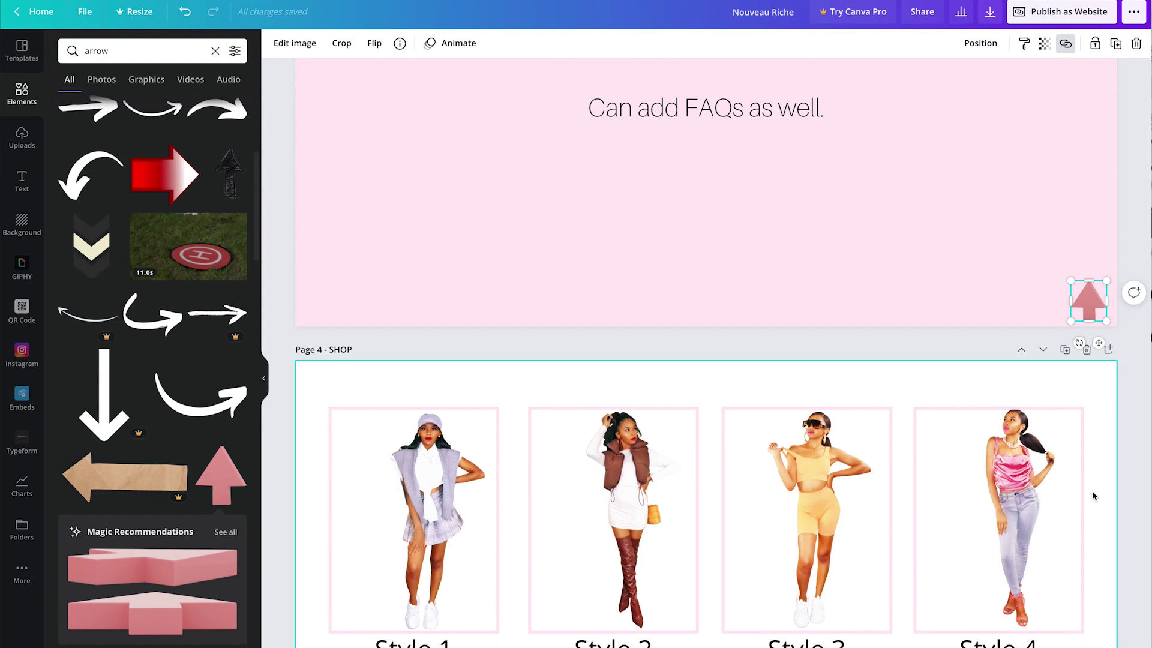
pyautogui.scroll(-8, 1092, 496)
pyautogui.hotkey('ctrl', 'v')
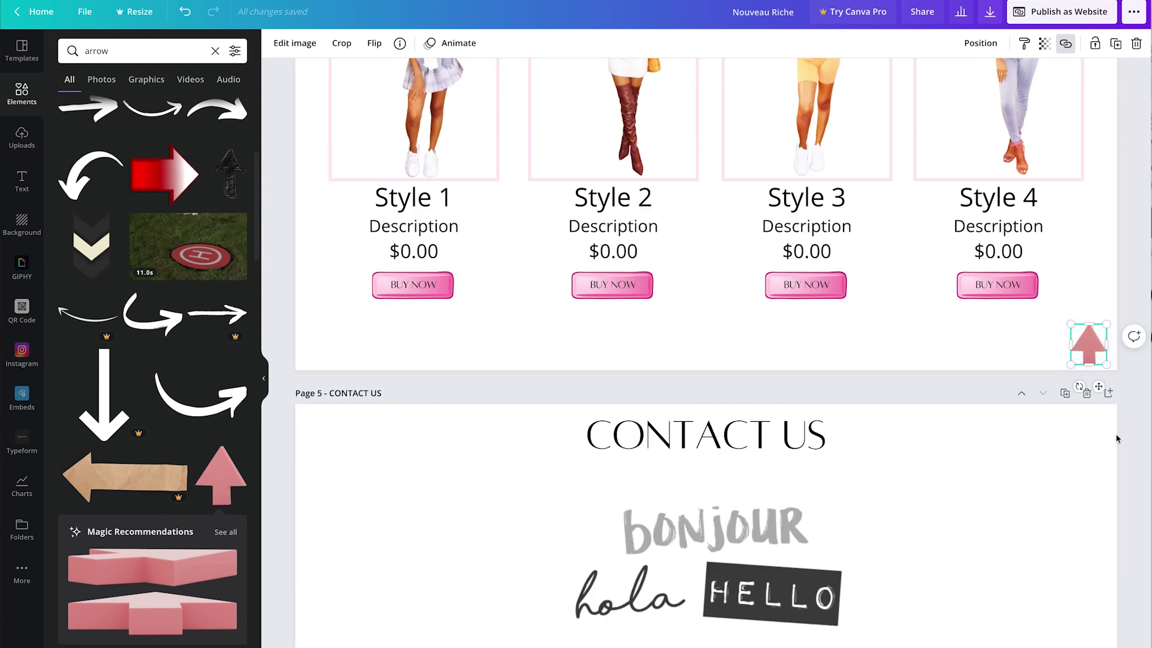
pyautogui.scroll(-4, 1096, 457)
pyautogui.hotkey('ctrl', 'v')
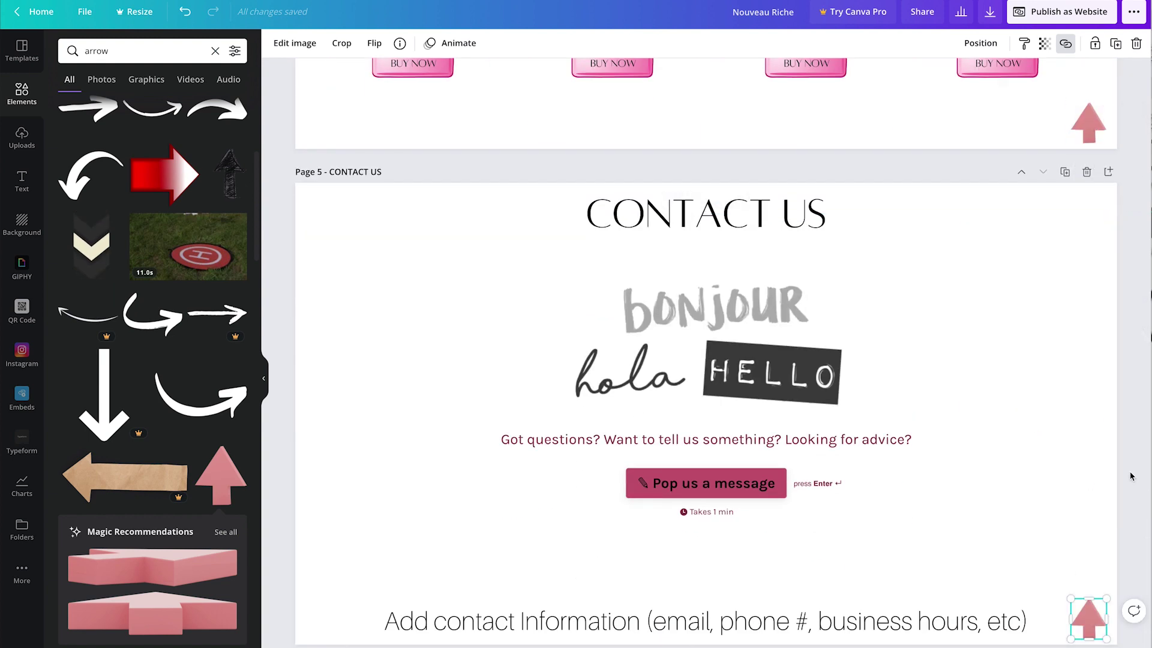
pyautogui.click(1131, 476)
pyautogui.scroll(12, 1130, 476)
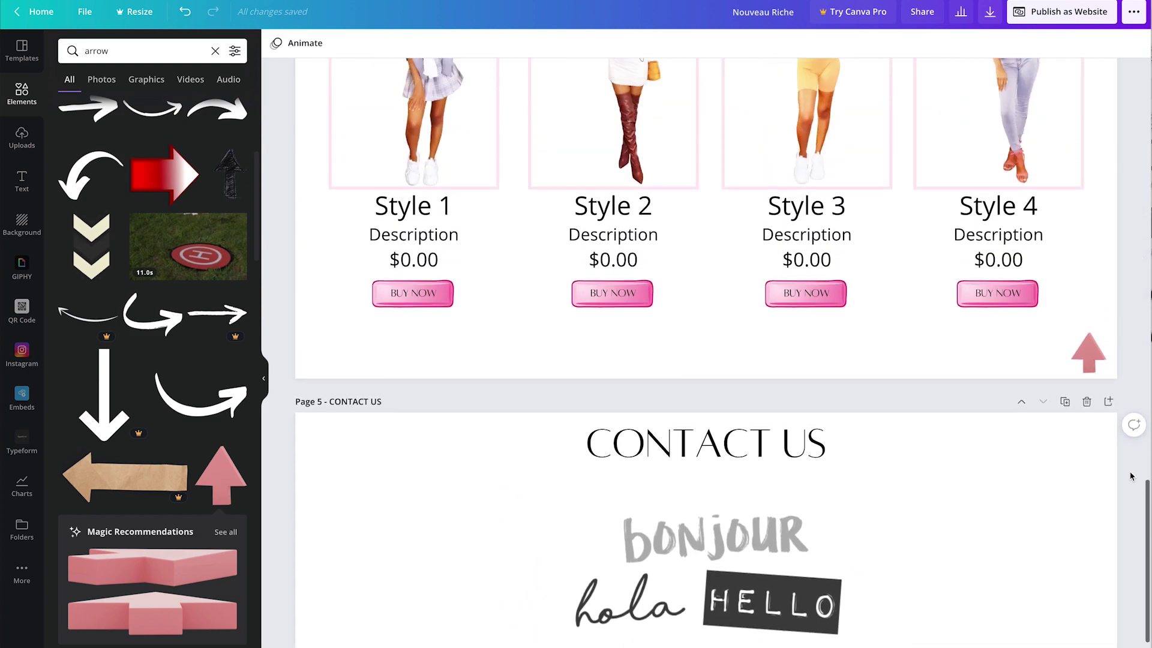
pyautogui.scroll(14, 1130, 476)
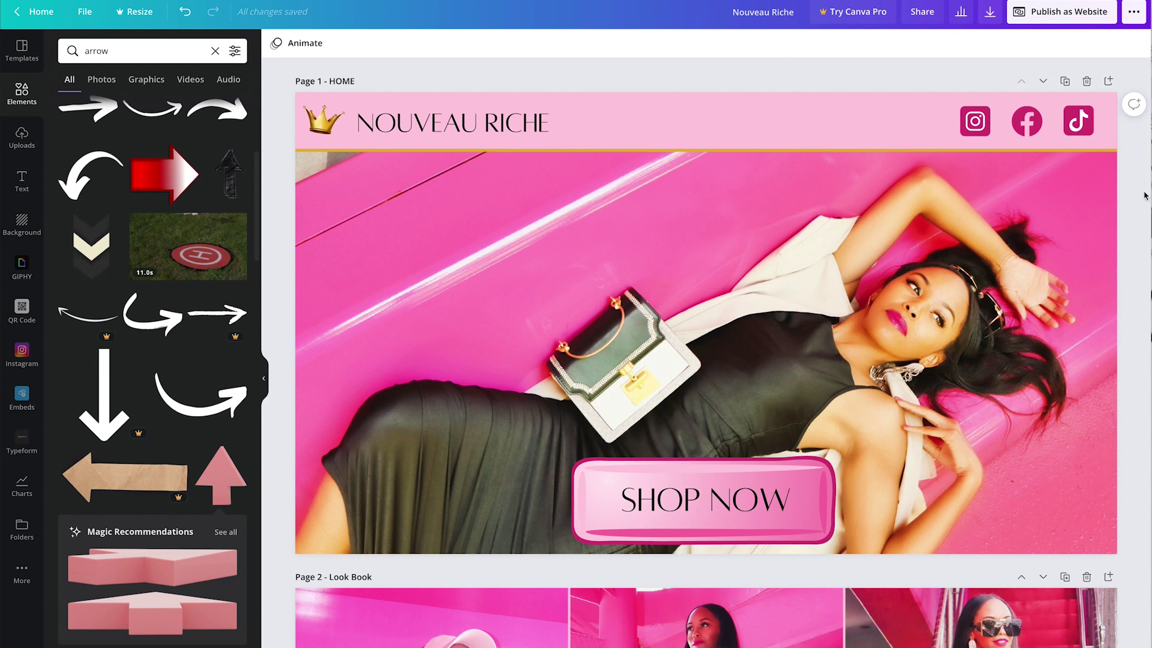
# Step: Scroll through the full-screen preview of the Nouveau Riche website
pyautogui.scroll(-2, 1143, 195)
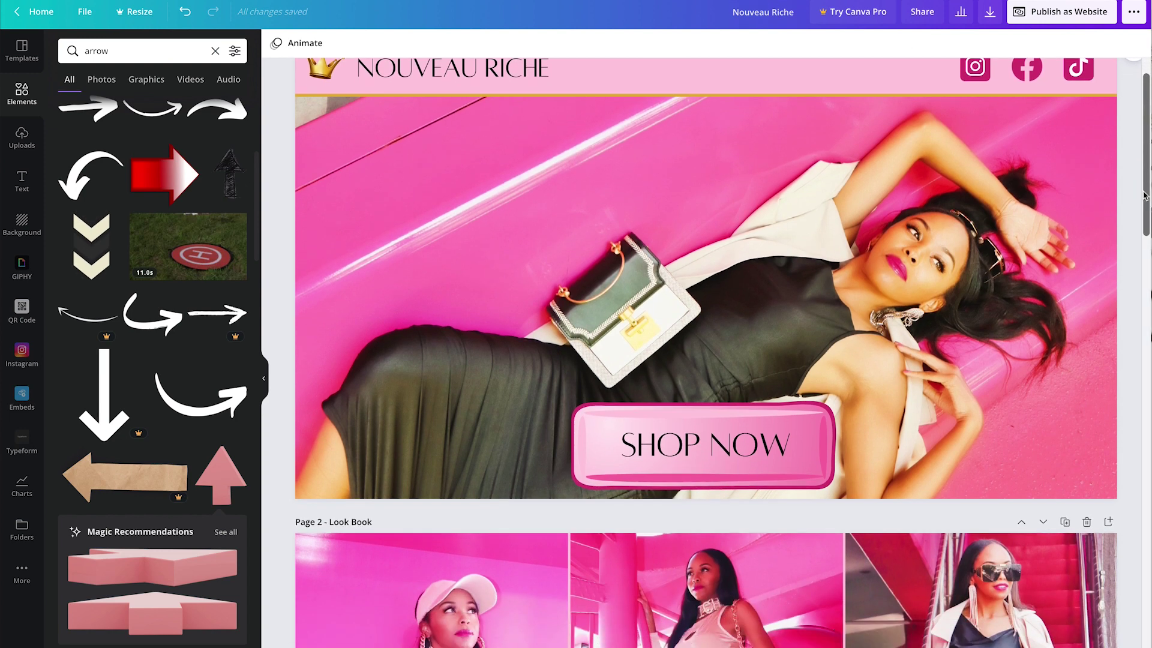
pyautogui.scroll(2, 1144, 195)
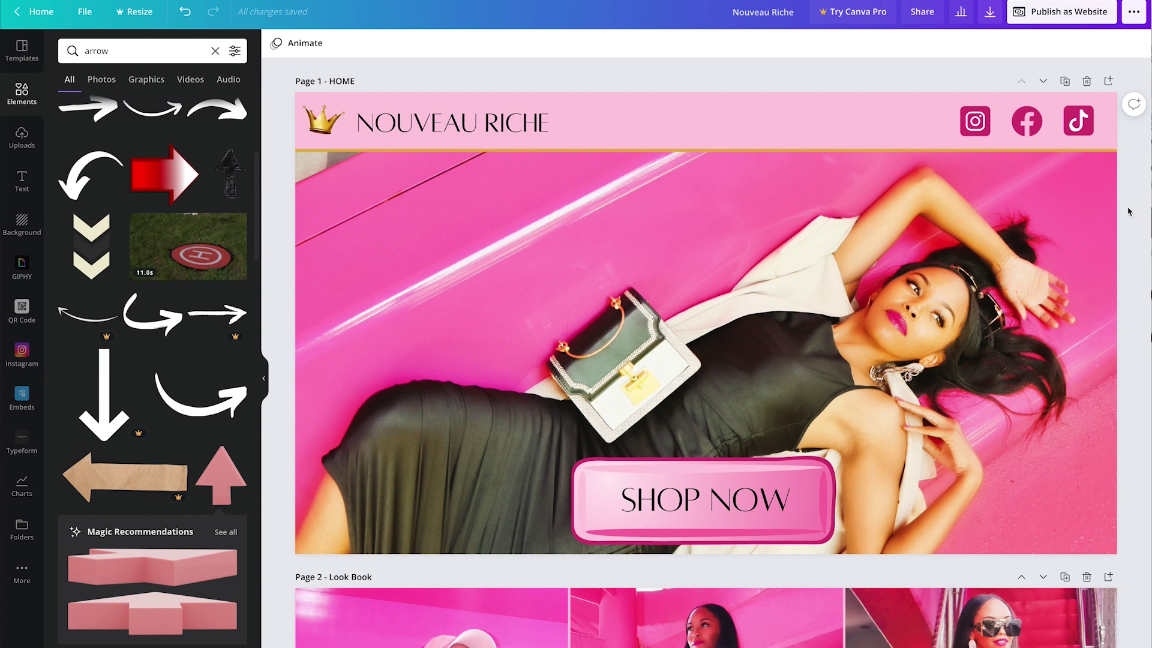
pyautogui.scroll(-3, 1128, 211)
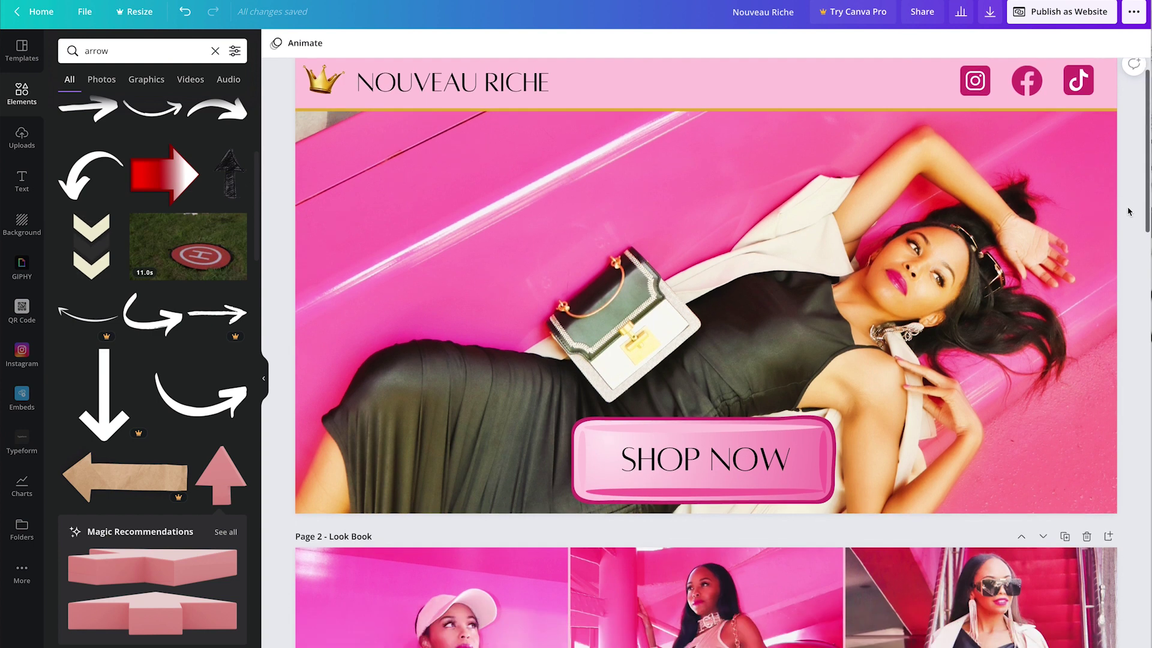
pyautogui.scroll(-6, 1128, 211)
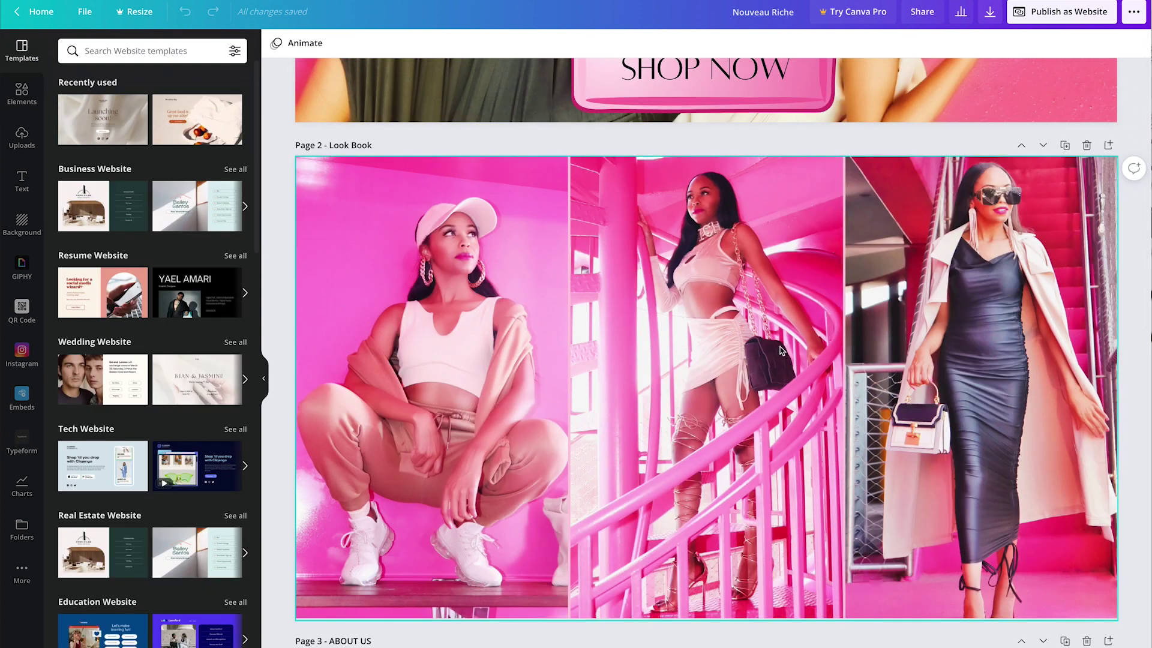
# Step: Search Elements for 'Grids' and place a three-column grid on the Look Book page
pyautogui.scroll(-1, 471, 258)
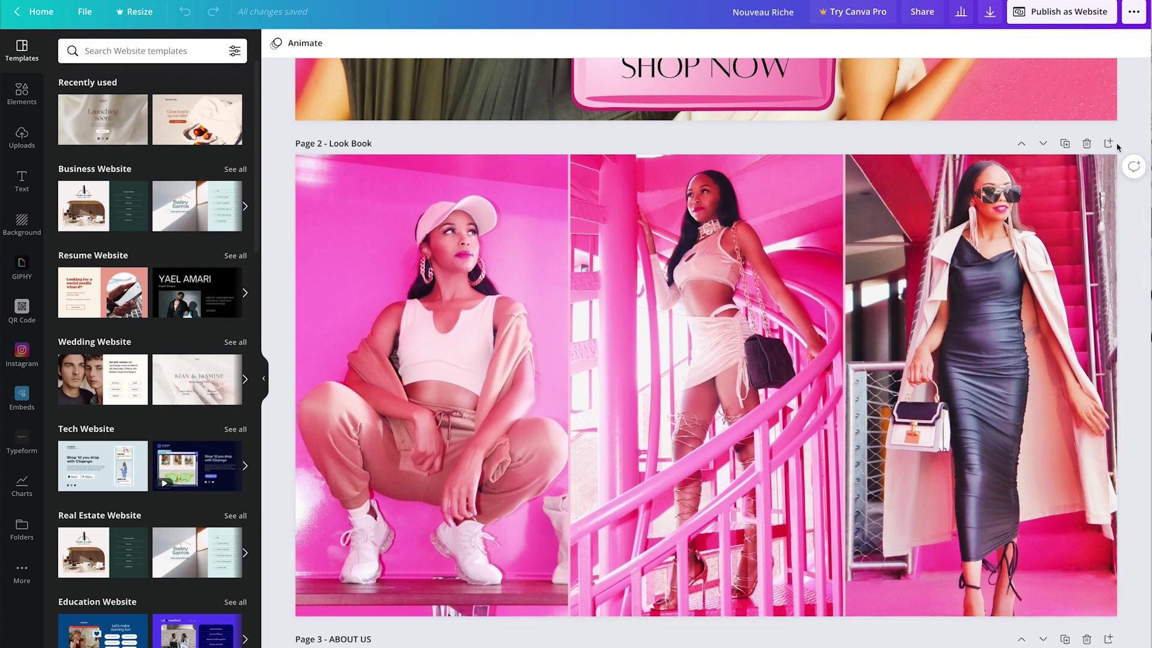
pyautogui.scroll(-1, 432, 186)
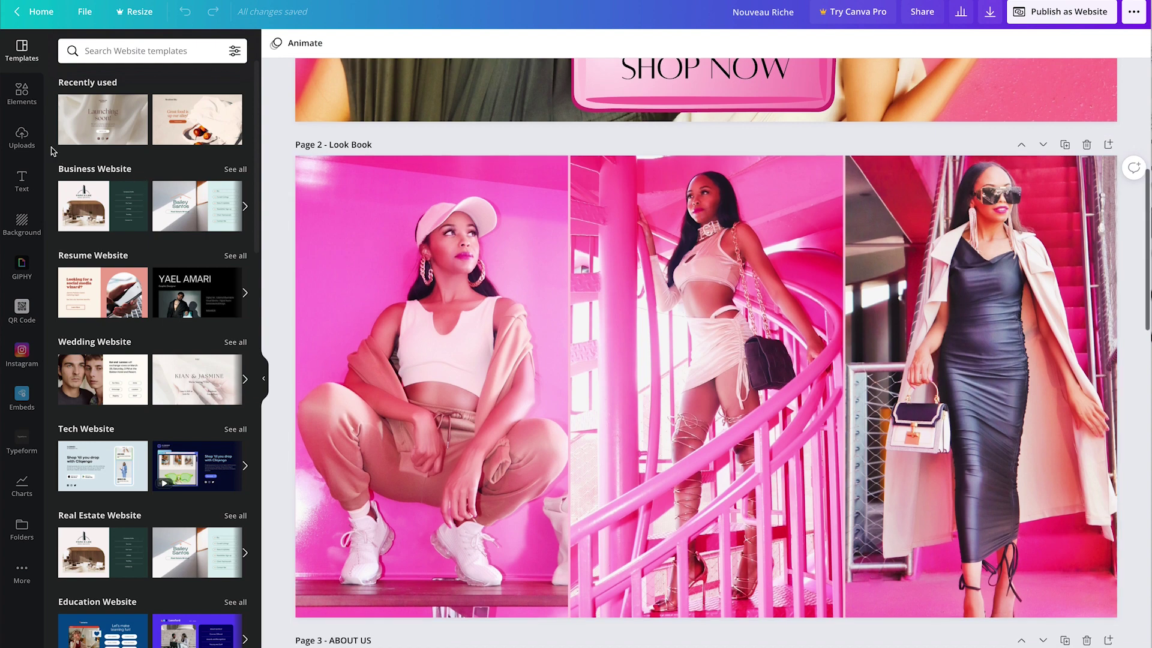
pyautogui.click(21, 93)
pyautogui.scroll(-3, 162, 370)
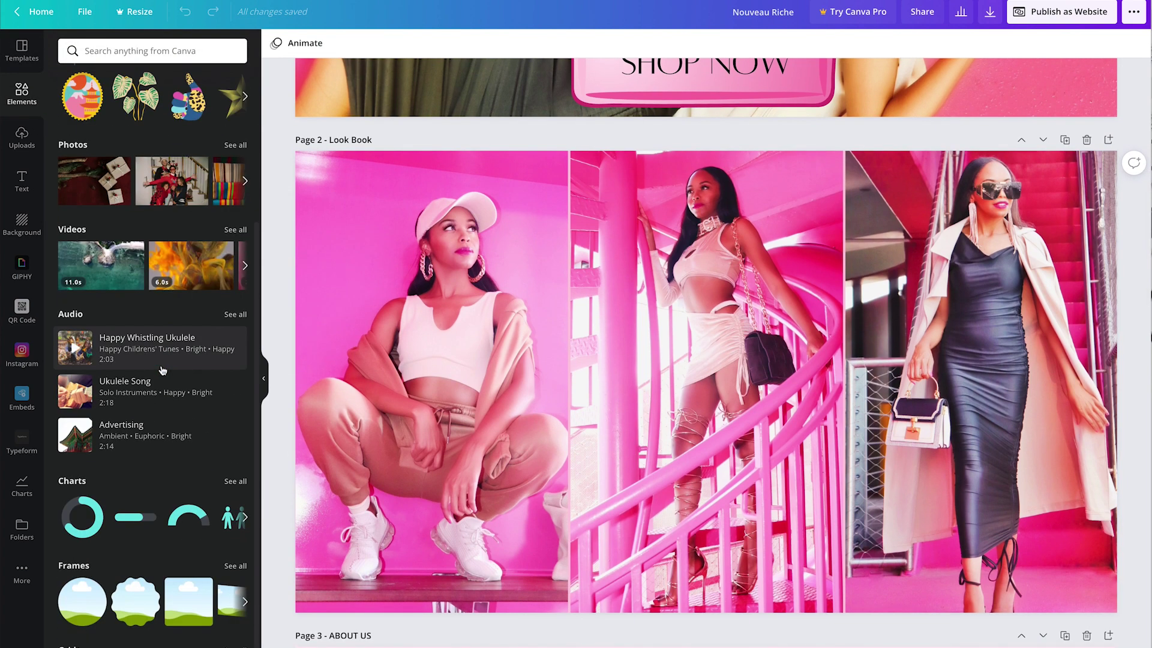
pyautogui.write('Grids')
pyautogui.press('Return')
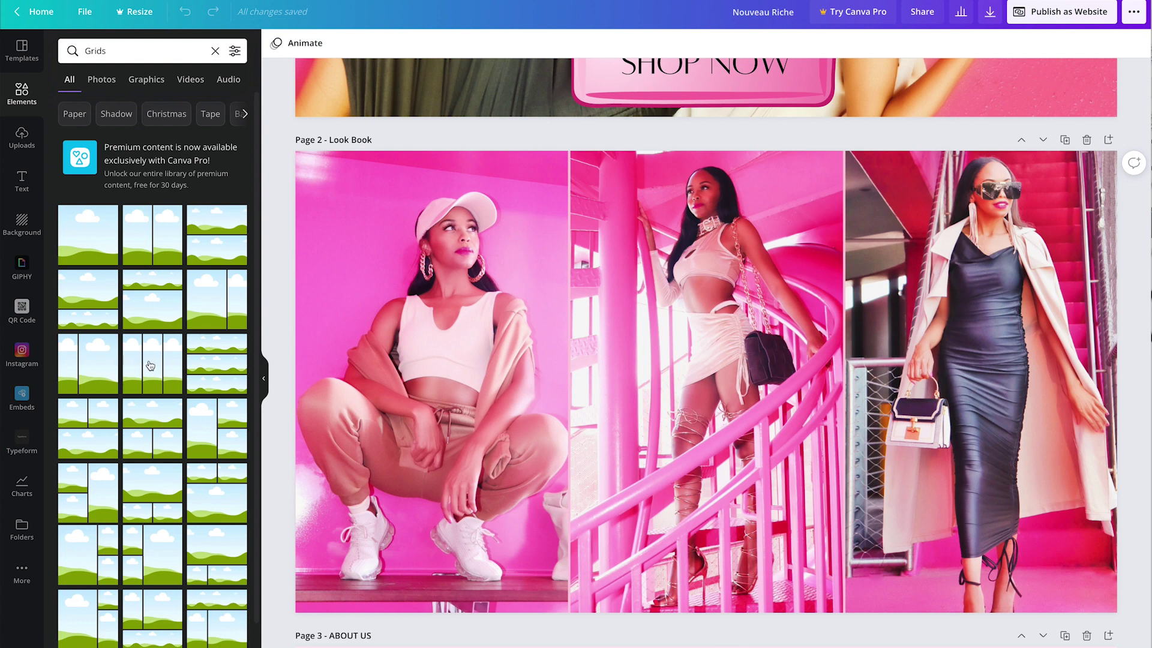
pyautogui.scroll(-10, 150, 365)
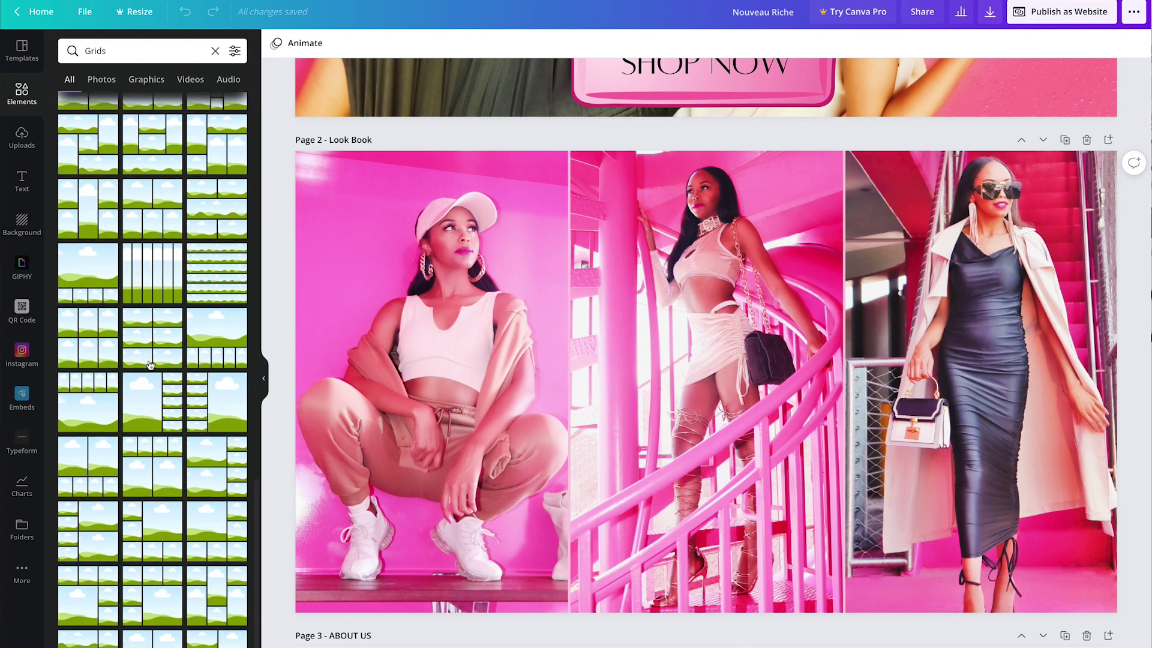
pyautogui.scroll(10, 150, 365)
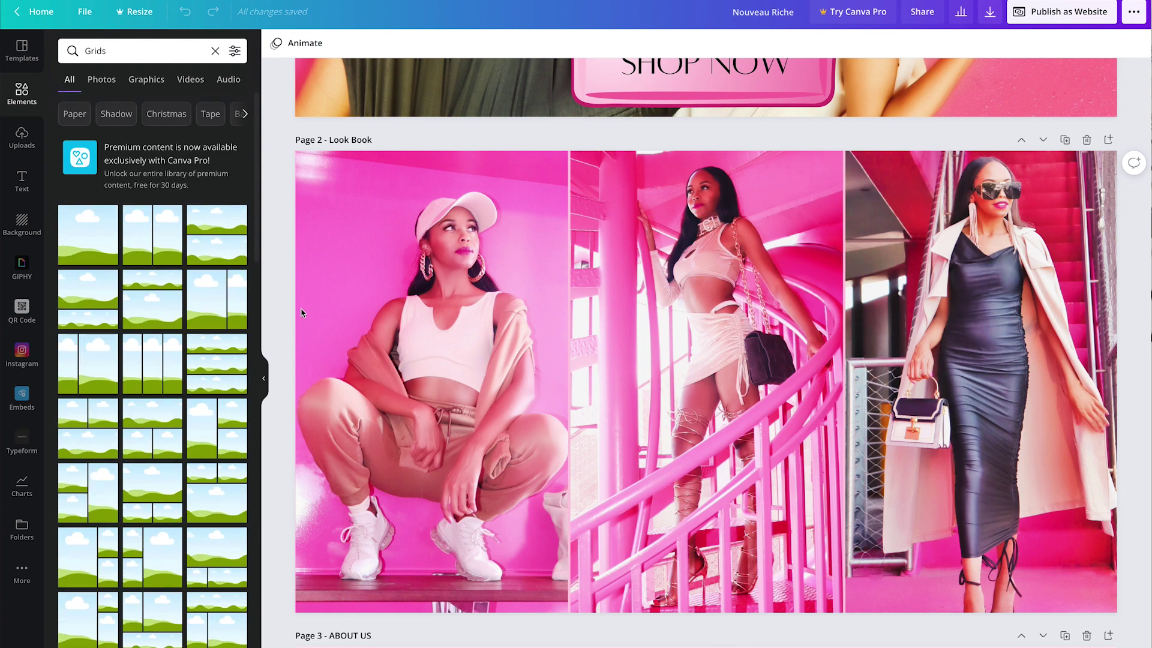
pyautogui.click(163, 373)
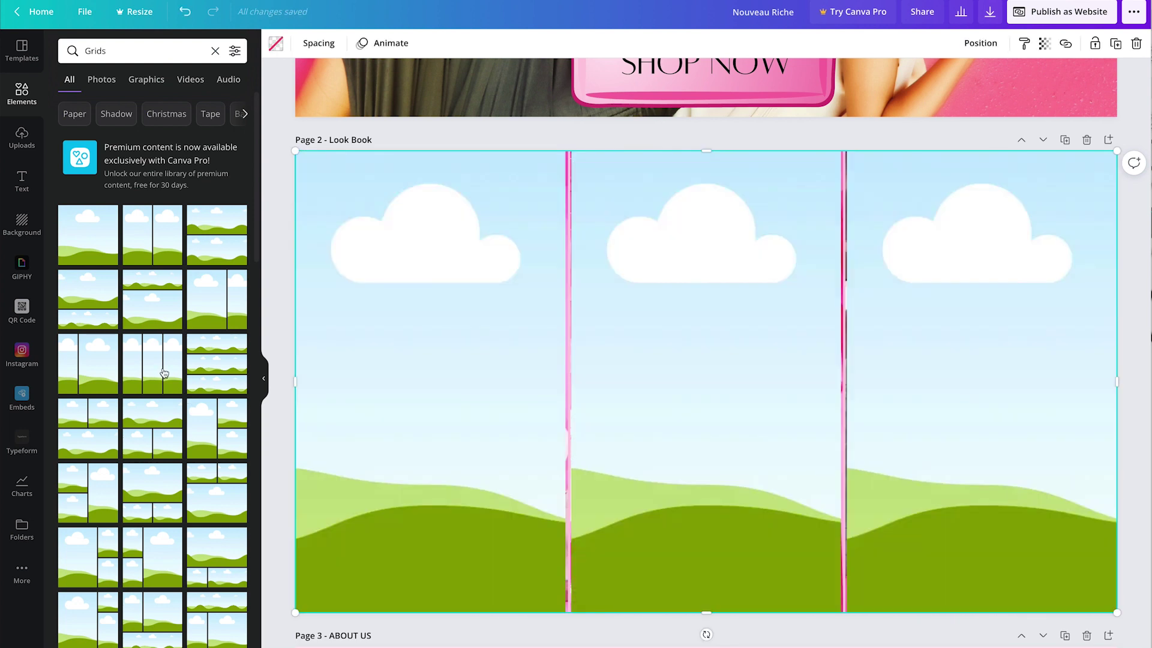
# Step: Fill the left, middle and right grid cells with the cap, staircase and black-dress photos
pyautogui.click(17, 143)
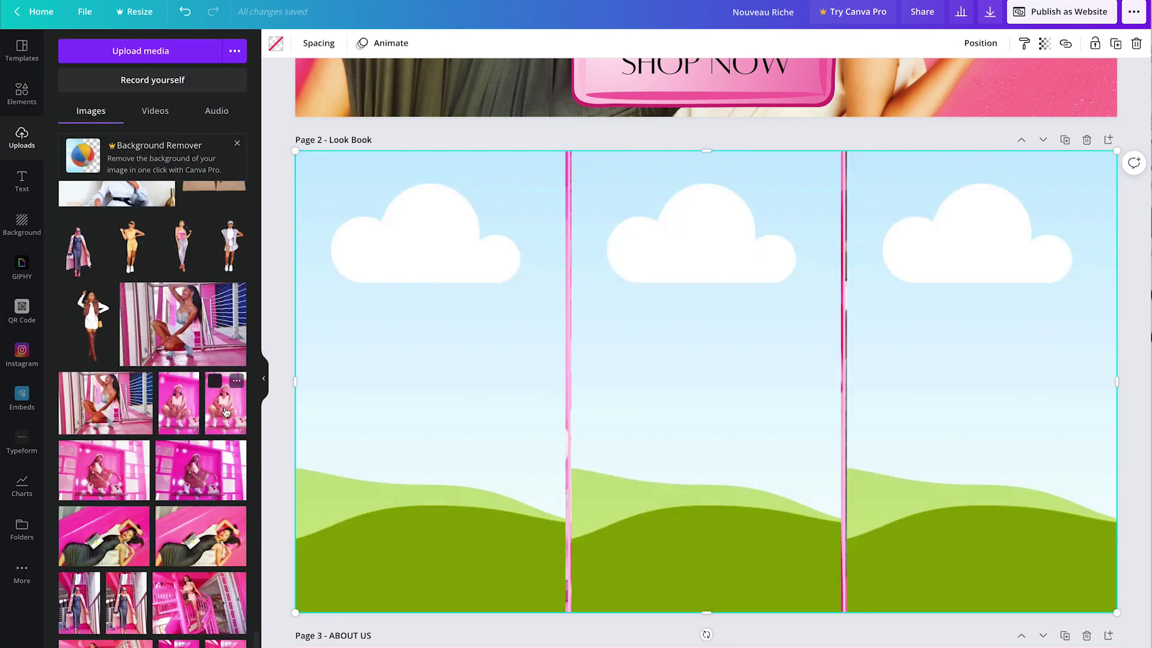
pyautogui.click(225, 404)
pyautogui.click(197, 601)
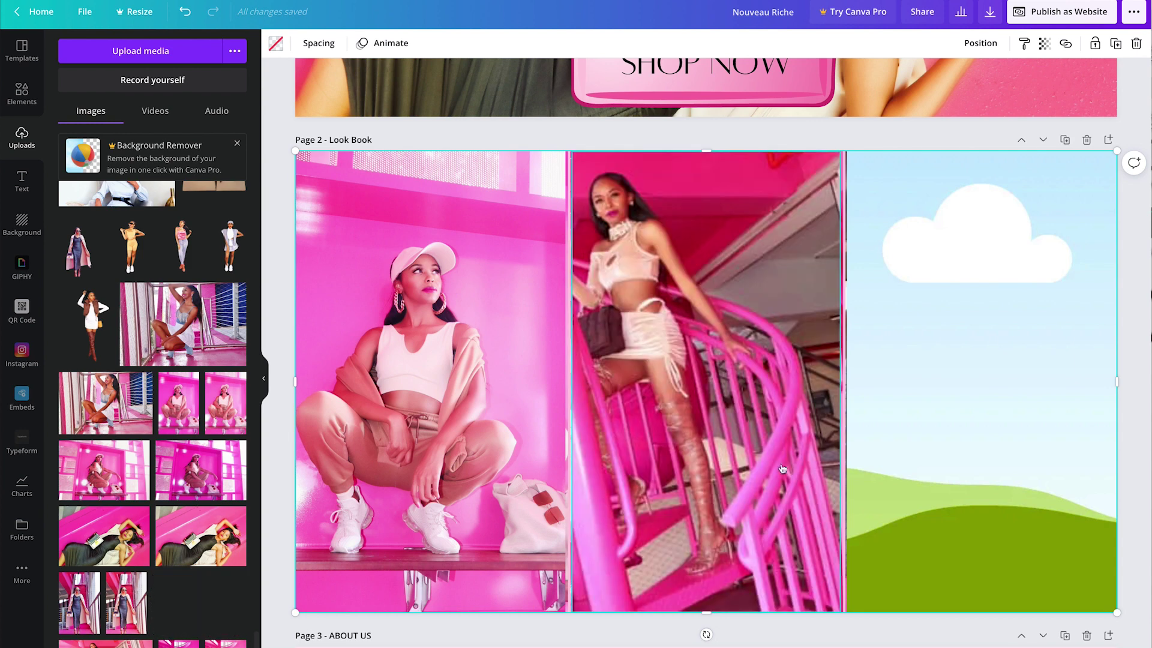
pyautogui.moveTo(126, 602); pyautogui.dragTo(958, 493)
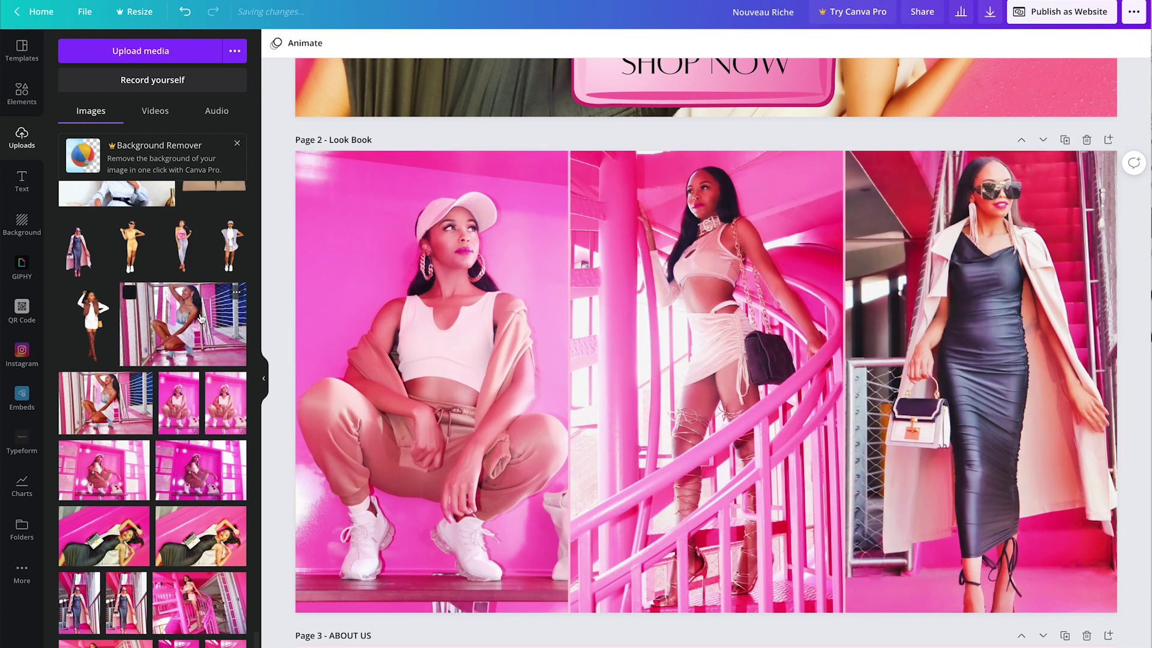
# Step: Change the first Shop button's BUY NOW text to VIEW, then insert a blank page after Shop
pyautogui.scroll(-15, 846, 226)
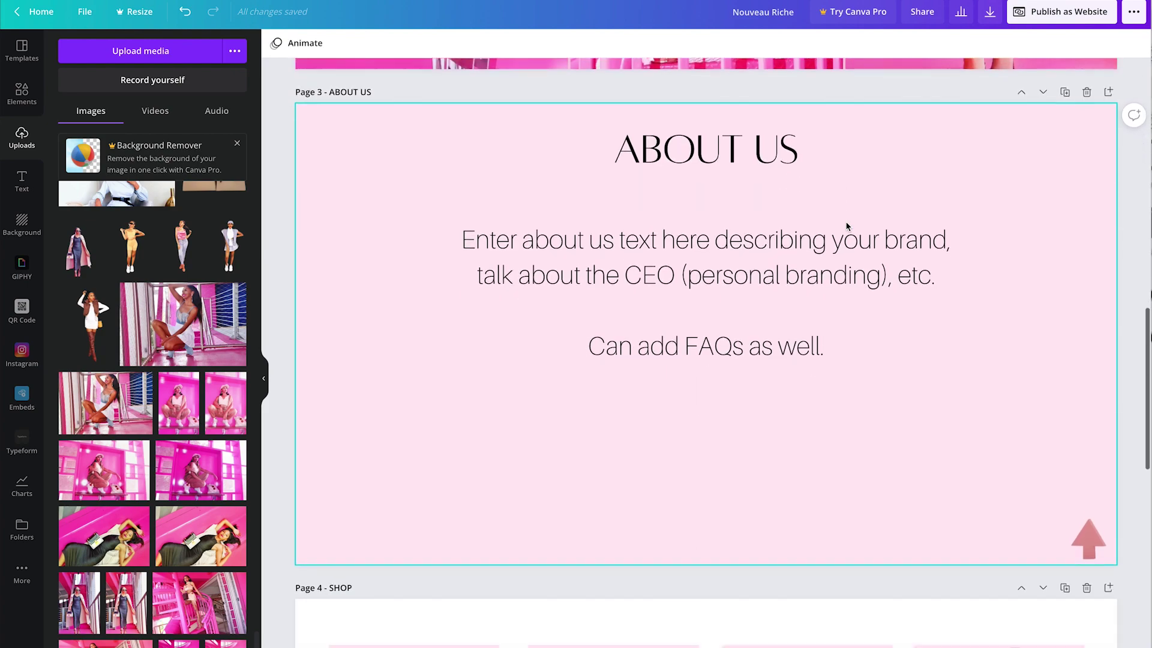
pyautogui.scroll(-5, 847, 226)
pyautogui.scroll(20, 846, 226)
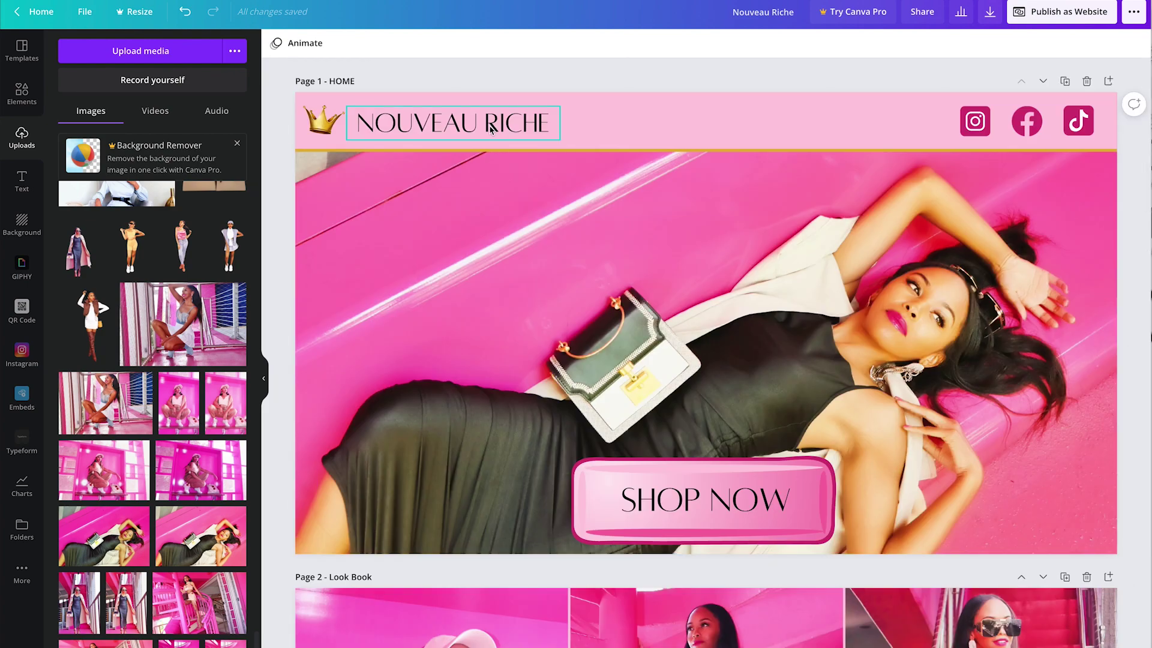
pyautogui.scroll(-20, 489, 130)
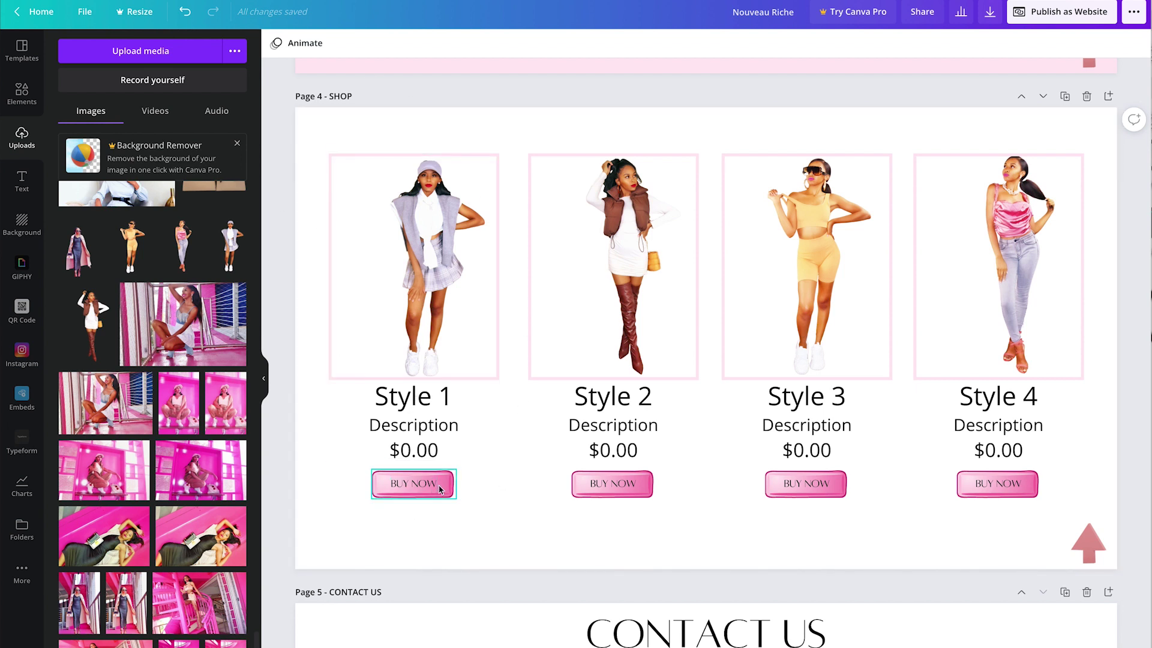
pyautogui.doubleClick(402, 484)
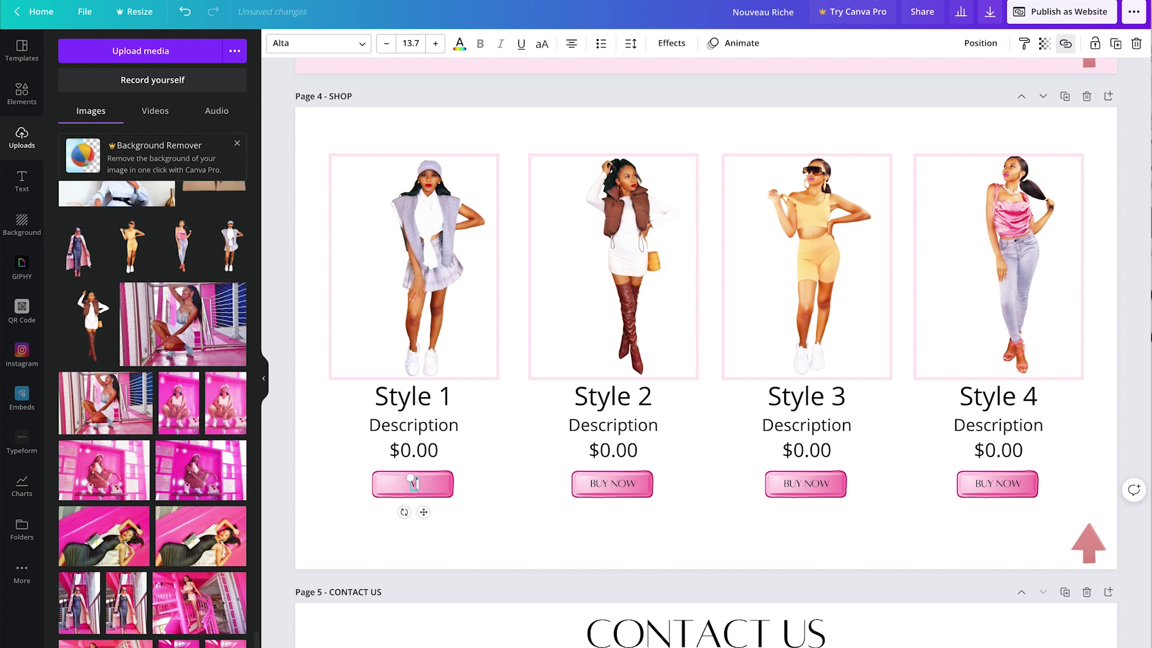
pyautogui.click(558, 539)
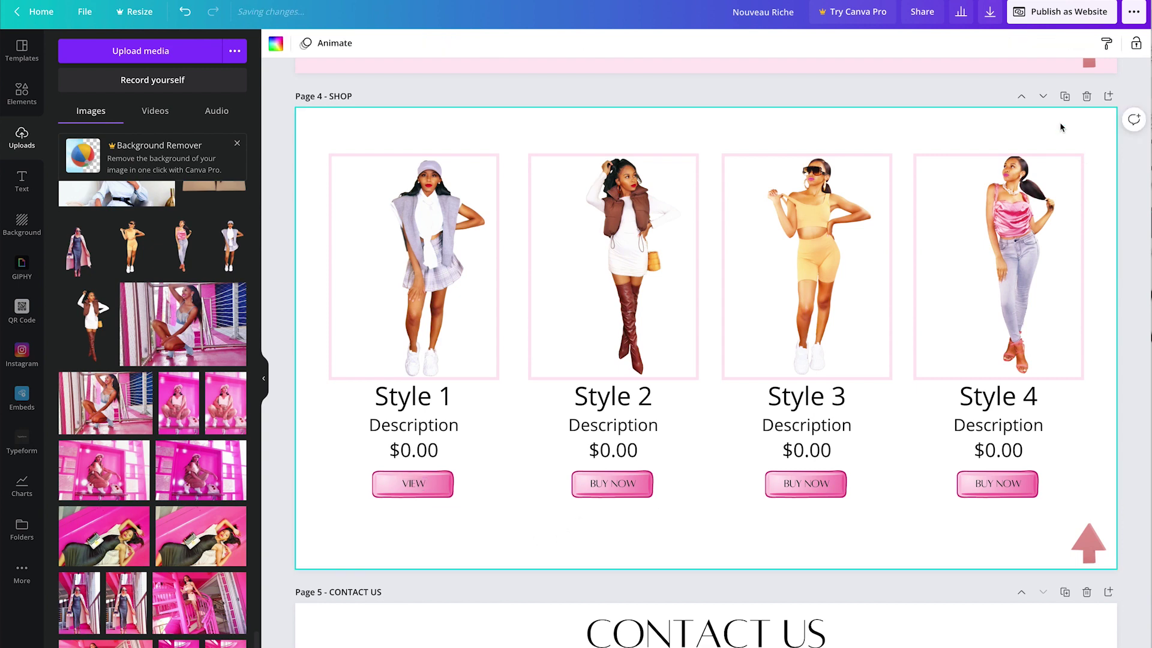
pyautogui.click(1108, 97)
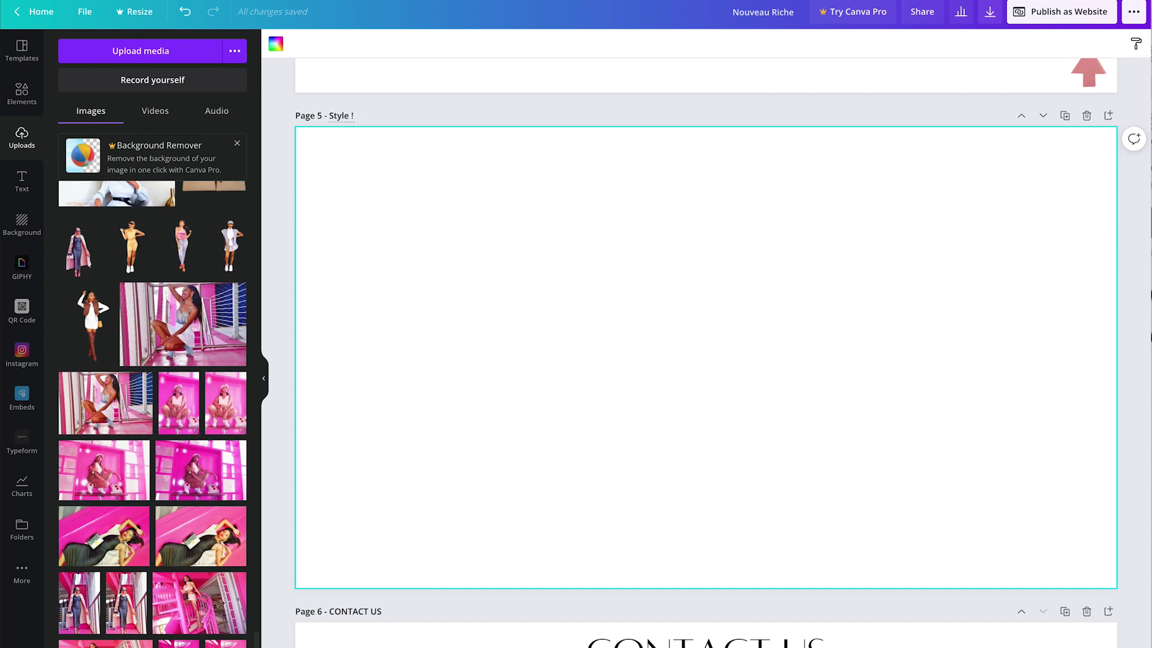
# Step: Copy the Style 1 column from the Shop page and paste it onto the new page
pyautogui.scroll(8, 522, 177)
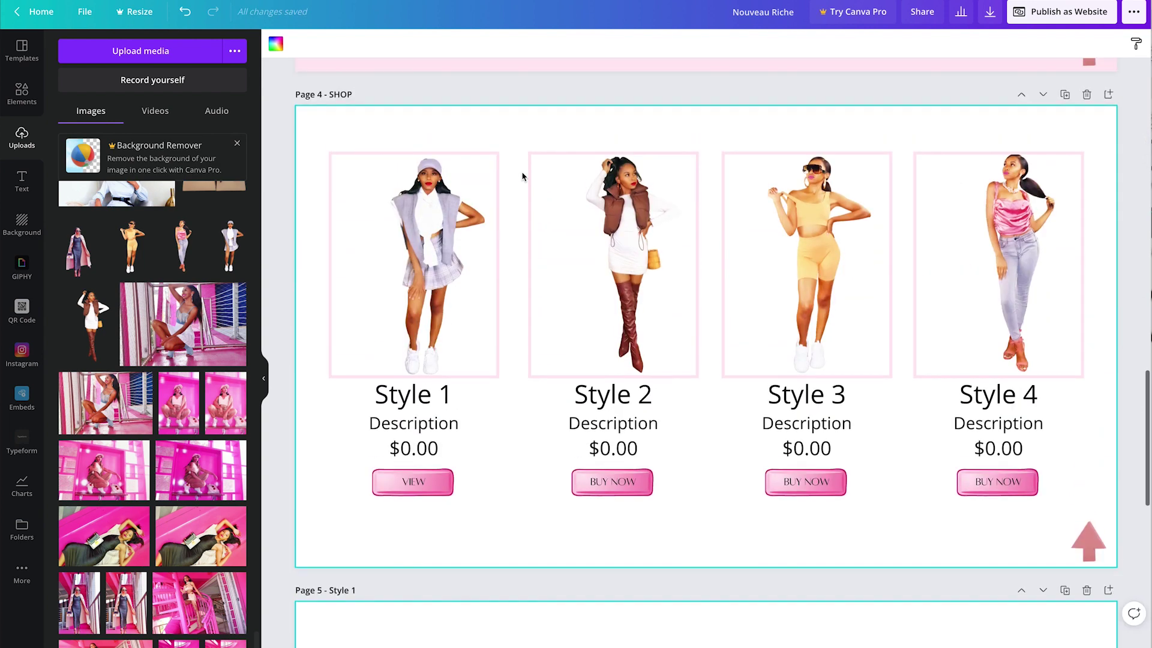
pyautogui.moveTo(314, 155); pyautogui.dragTo(498, 546)
pyautogui.hotkey('ctrl', 'c')
pyautogui.scroll(-9, 498, 546)
pyautogui.hotkey('ctrl', 'v')
pyautogui.scroll(2, 489, 277)
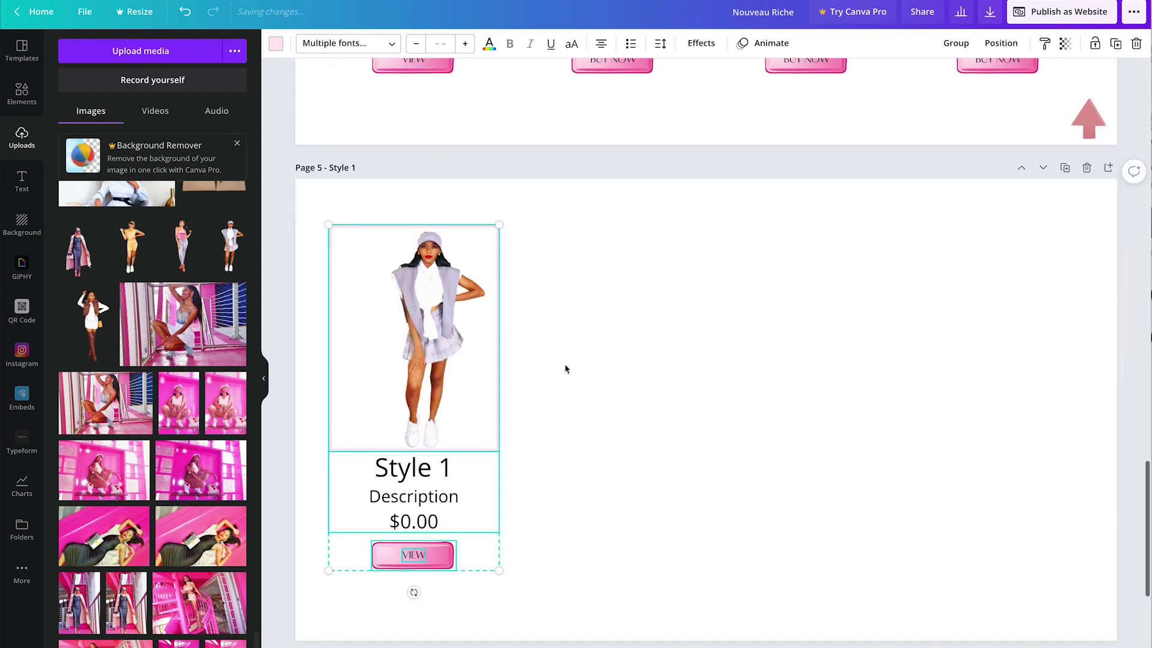
pyautogui.click(549, 430)
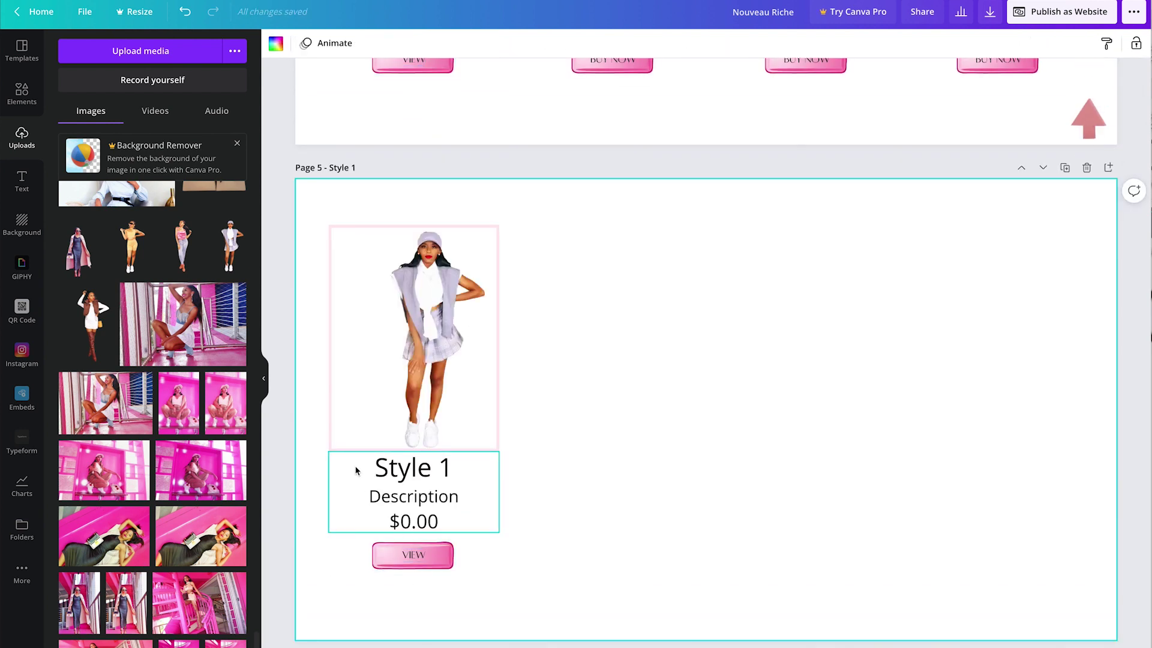
# Step: Move the Style 1 text to the upper right with its button below, spacing down the price
pyautogui.moveTo(355, 471); pyautogui.dragTo(854, 242)
pyautogui.moveTo(435, 547); pyautogui.dragTo(875, 489)
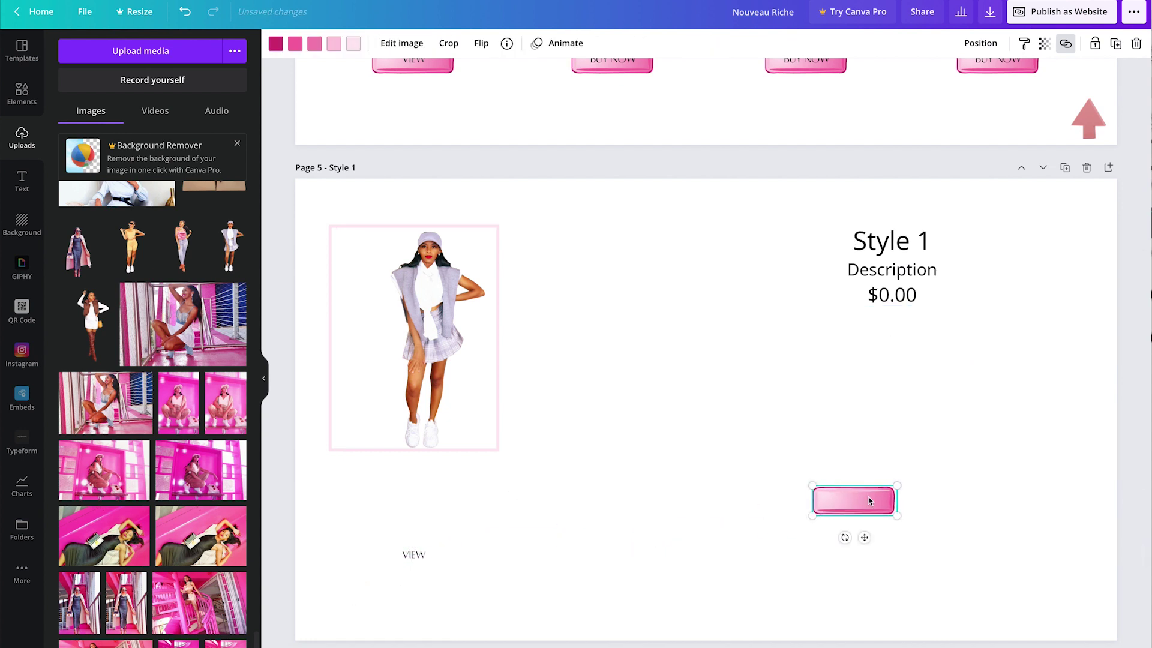
pyautogui.hotkey('ctrl', 'z')
pyautogui.moveTo(339, 515); pyautogui.dragTo(528, 608)
pyautogui.moveTo(399, 552); pyautogui.dragTo(878, 464)
pyautogui.click(894, 297)
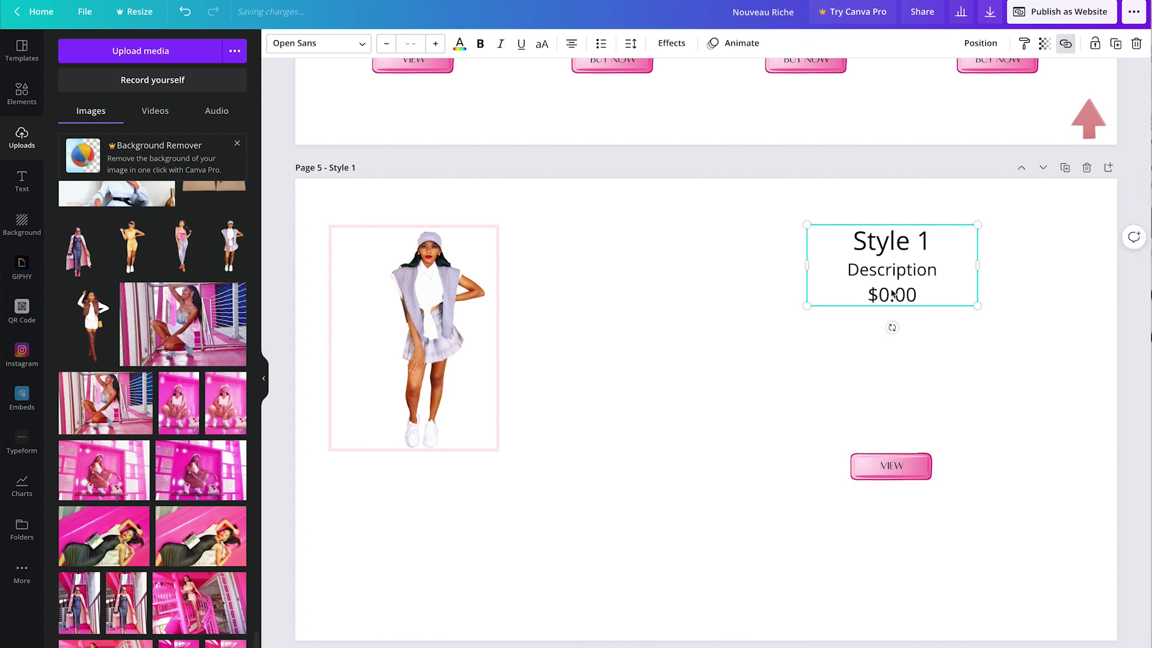
pyautogui.press('Return')
pyautogui.press('Return')
pyautogui.press('Return')
pyautogui.press('Return')
pyautogui.press('Return')
pyautogui.press('Return')
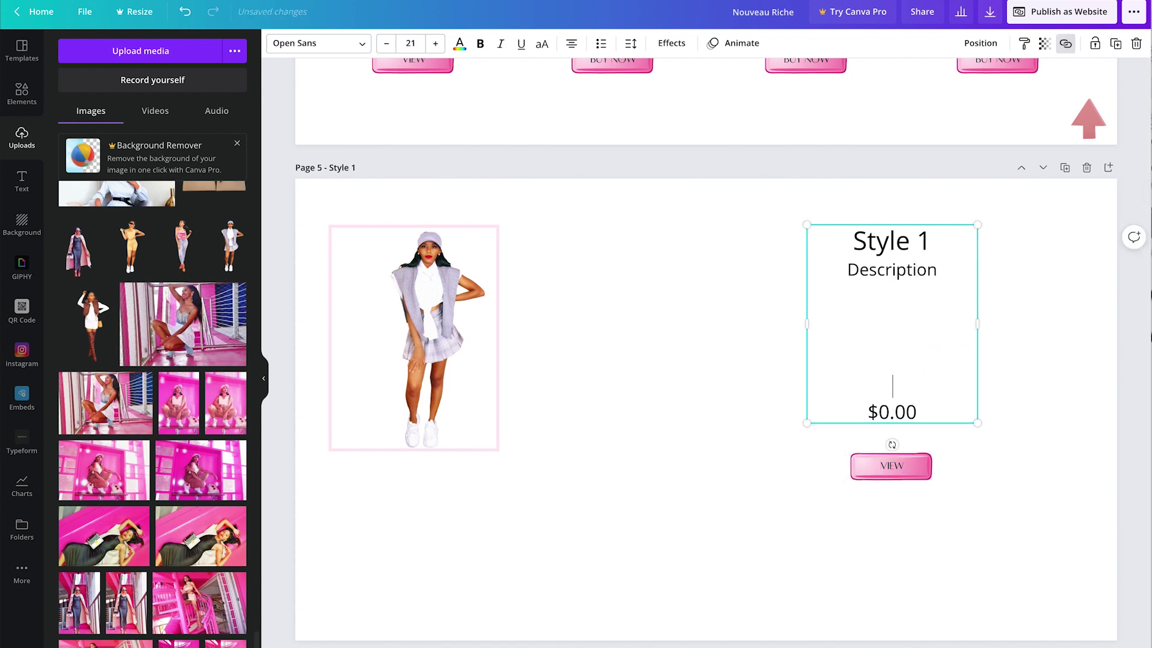
pyautogui.click(931, 591)
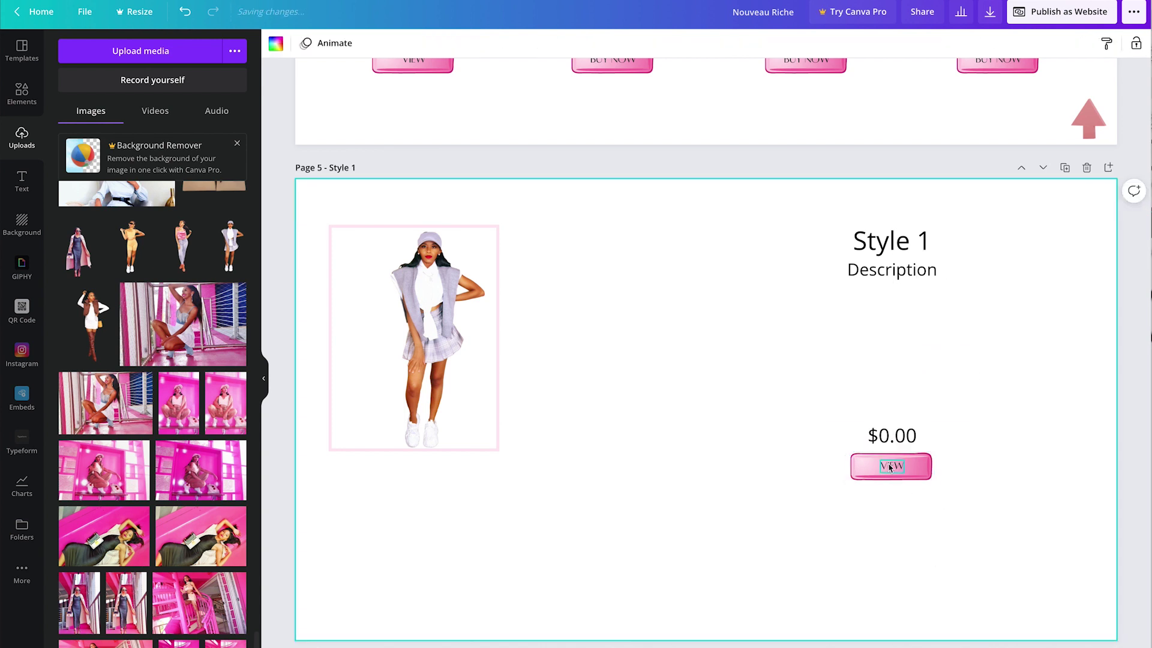
# Step: Relabel the product page's button from VIEW to BUY NOW
pyautogui.click(890, 466)
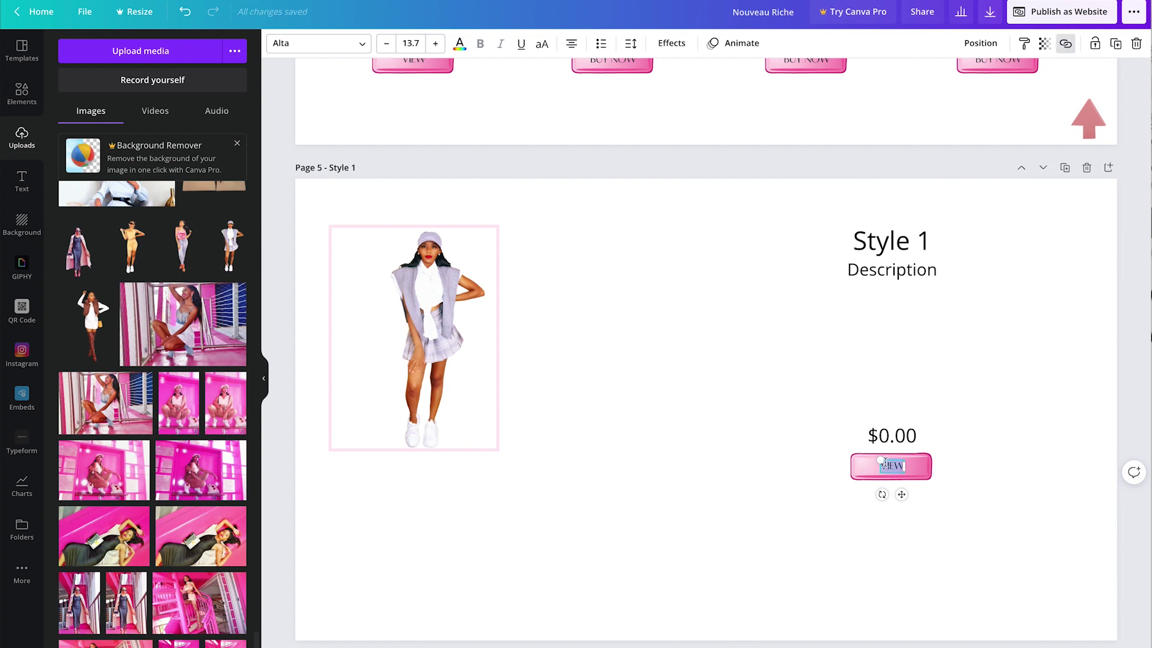
pyautogui.write('BUY NOW')
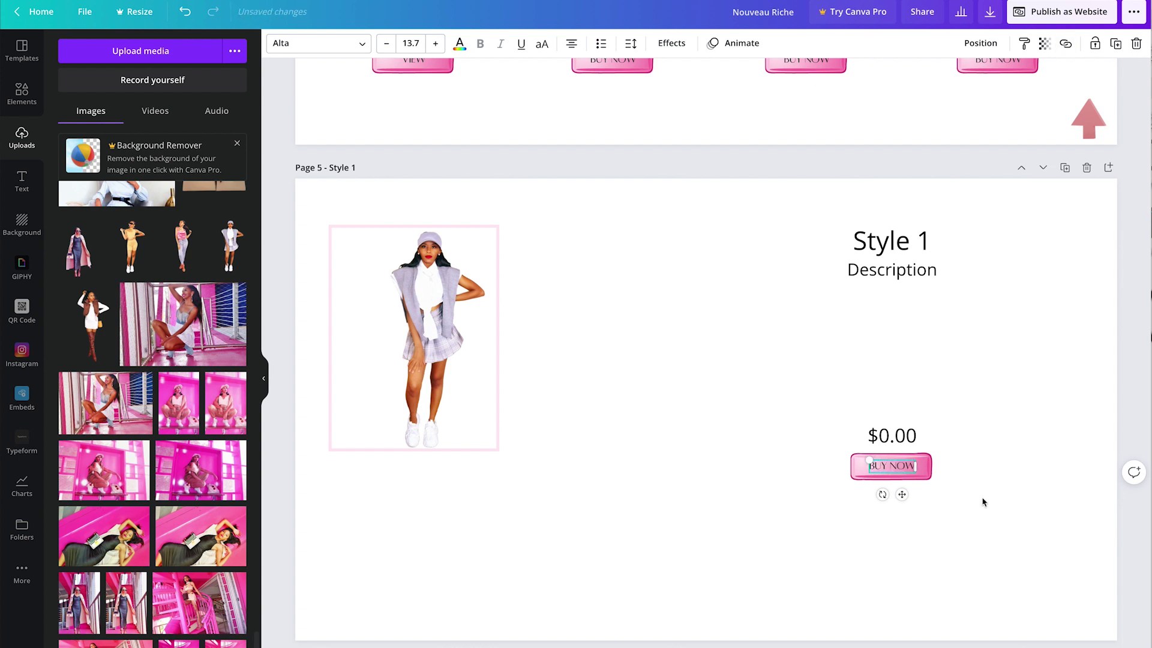
pyautogui.click(982, 502)
pyautogui.doubleClick(930, 240)
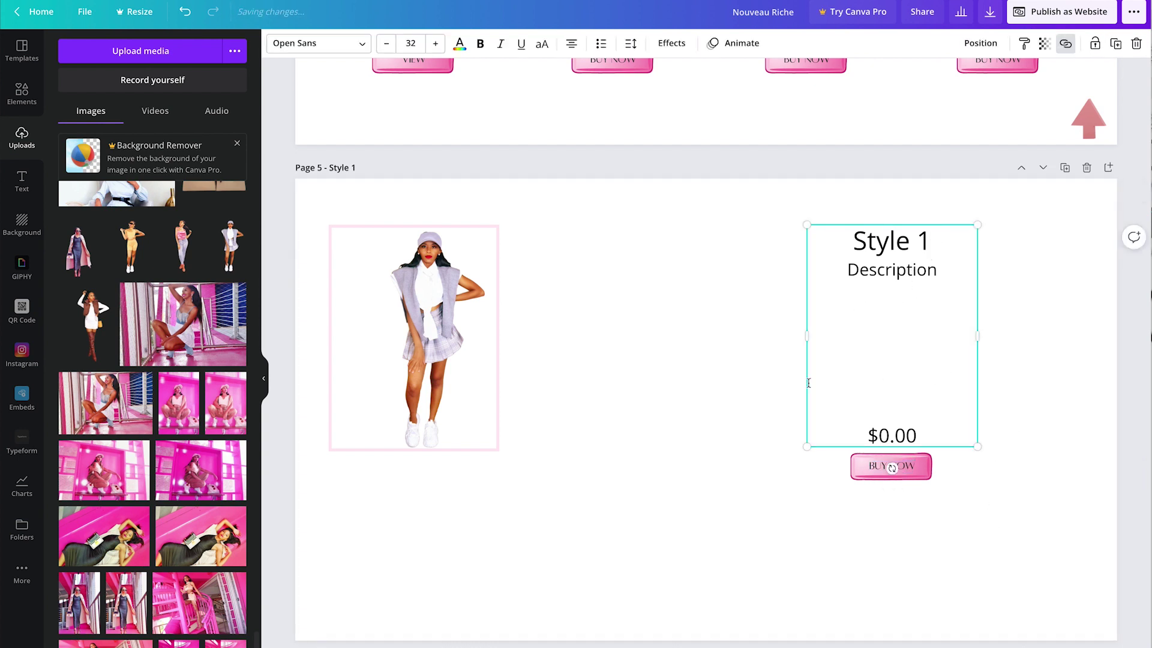
# Step: Duplicate the Style 1 photo beside the original and add a smaller copy at lower left
pyautogui.click(428, 360)
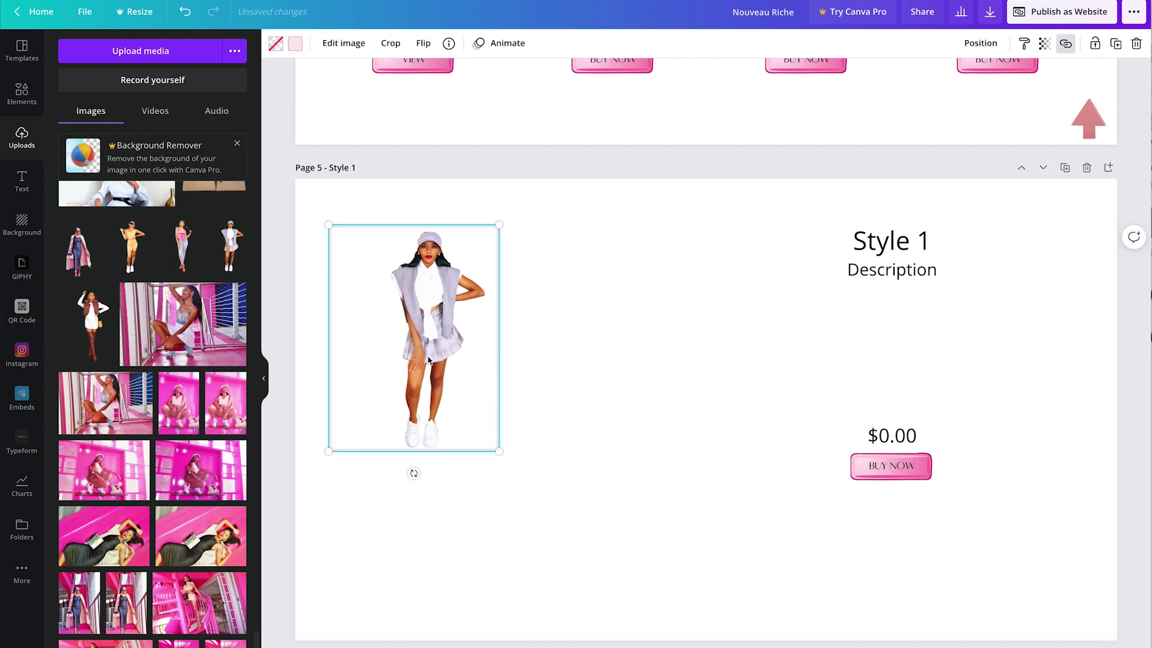
pyautogui.moveTo(428, 360); pyautogui.dragTo(607, 360)
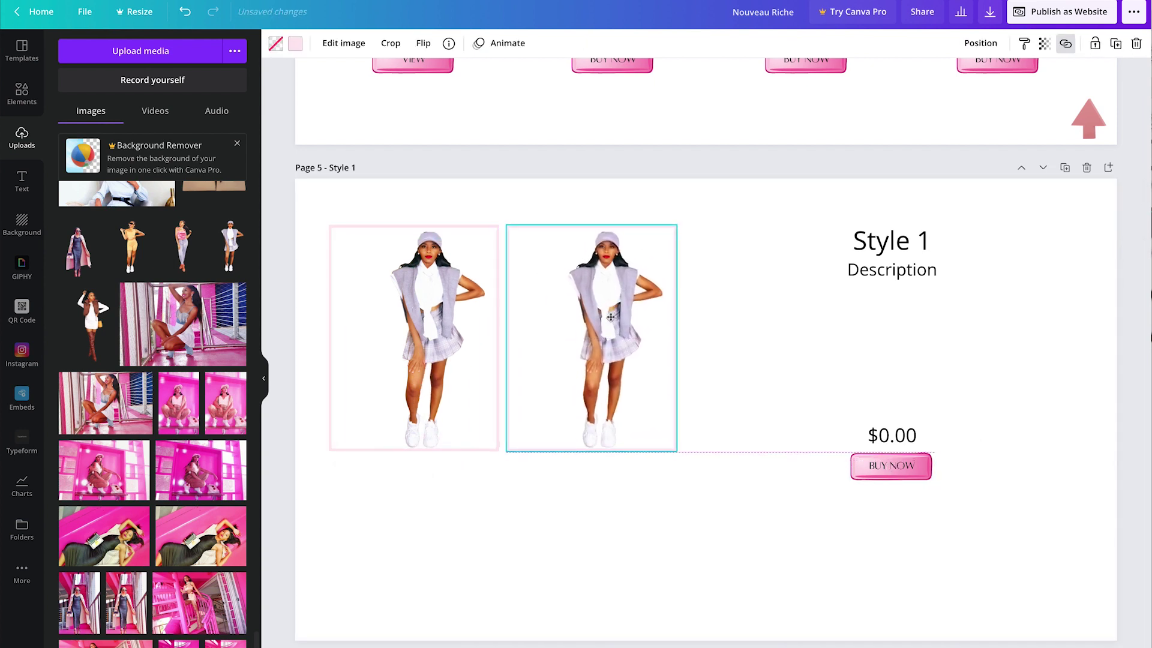
pyautogui.click(420, 360)
pyautogui.moveTo(419, 360); pyautogui.dragTo(427, 531)
pyautogui.moveTo(508, 621); pyautogui.dragTo(442, 540)
pyautogui.moveTo(405, 473); pyautogui.dragTo(399, 546)
pyautogui.click(652, 545)
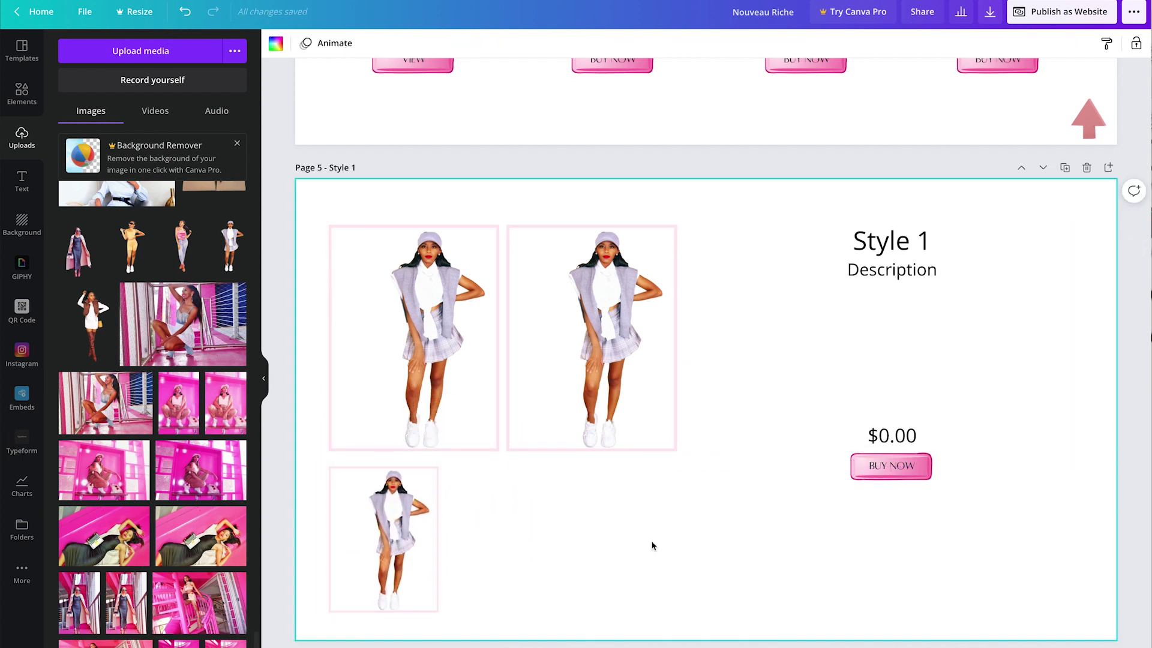
pyautogui.click(889, 472)
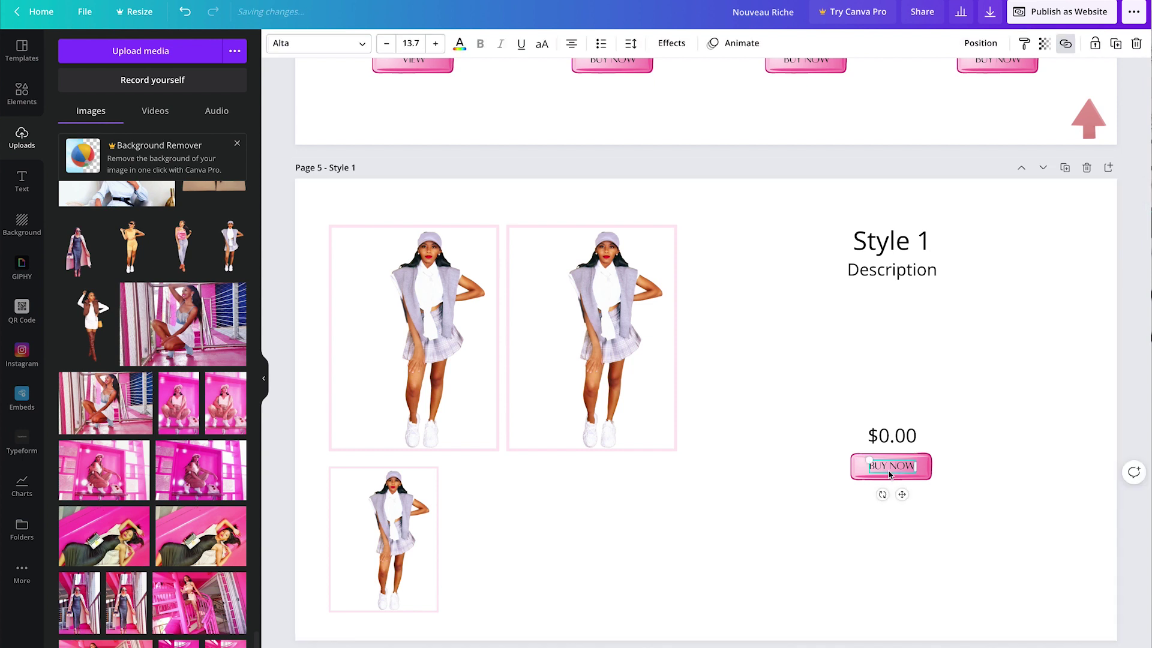
pyautogui.scroll(4, 630, 337)
# Step: Replace the VIEW button's Stripe checkout link with a link to page 5 - Style 1
pyautogui.click(416, 299)
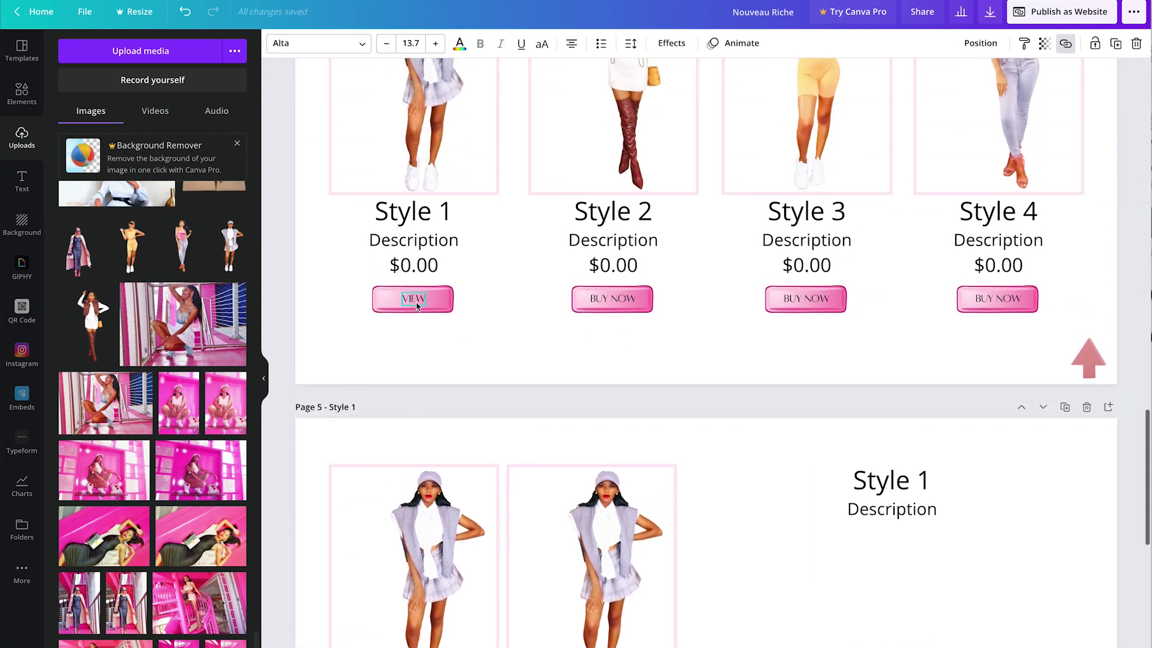
pyautogui.click(449, 307)
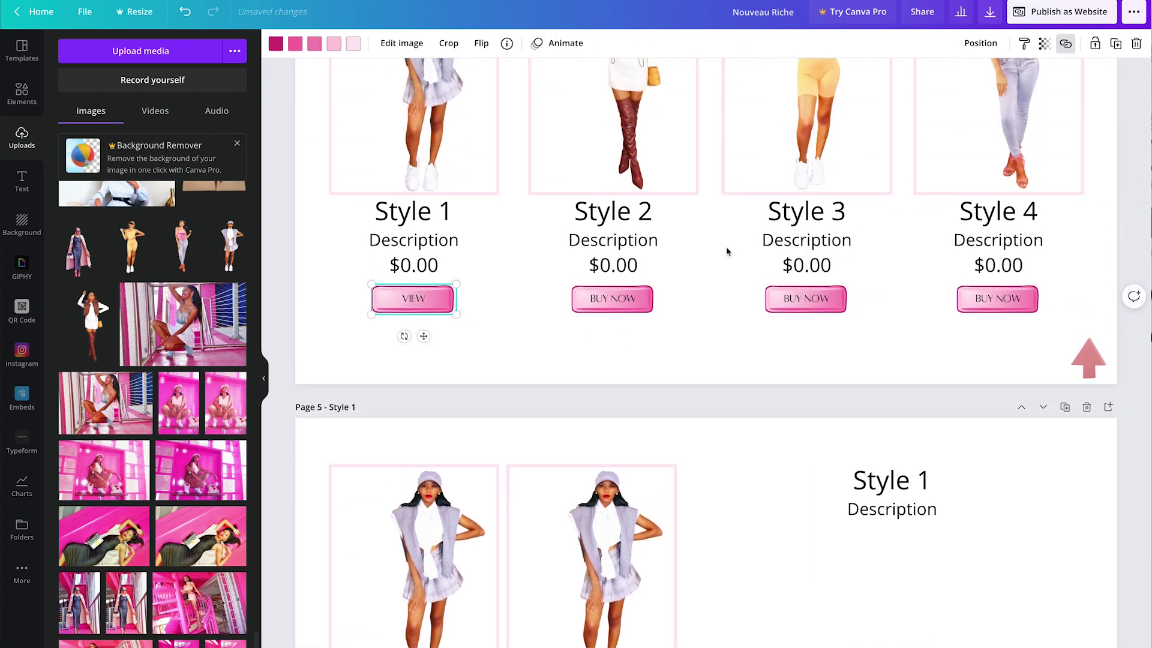
pyautogui.click(1065, 43)
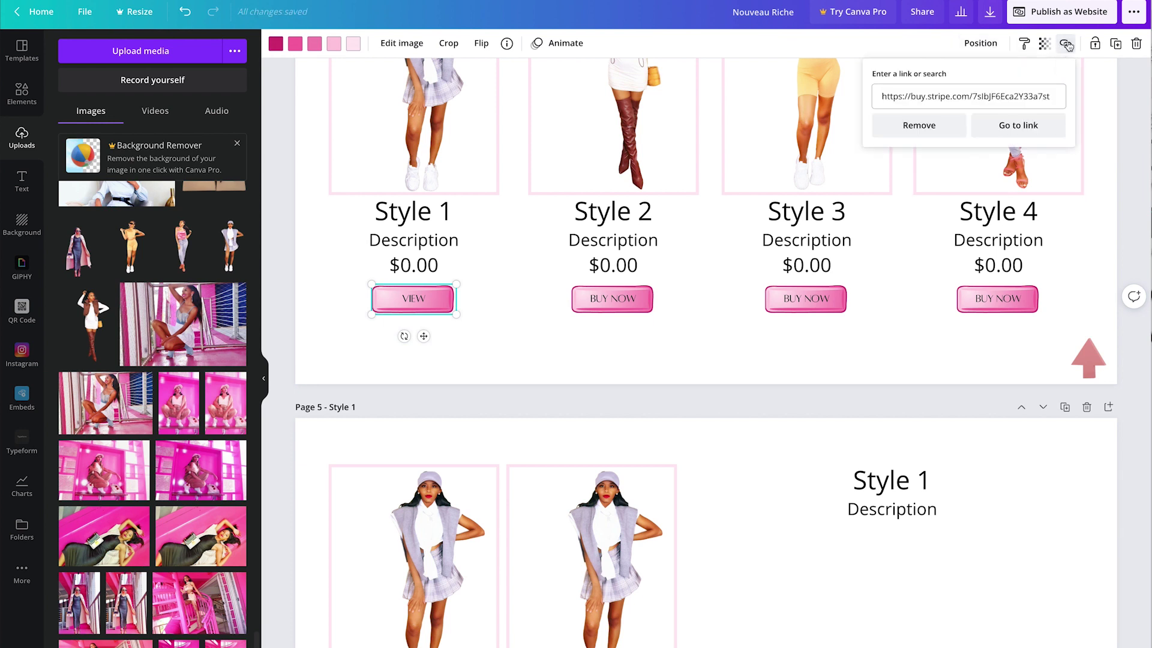
pyautogui.click(918, 125)
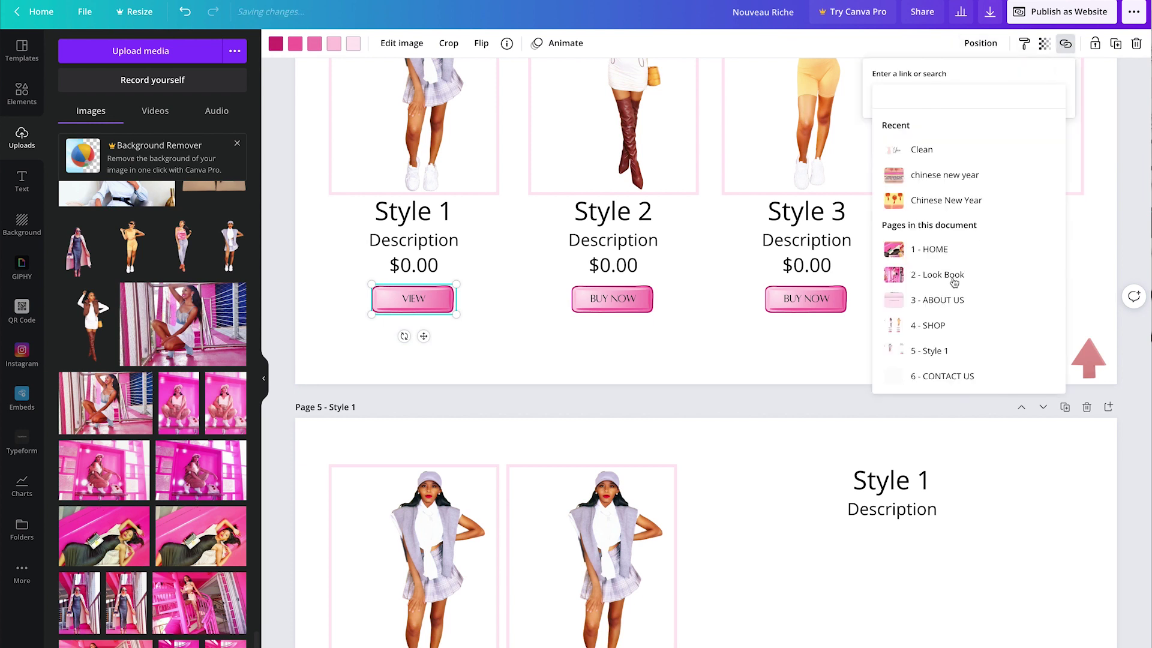
pyautogui.click(959, 352)
pyautogui.scroll(-5, 527, 135)
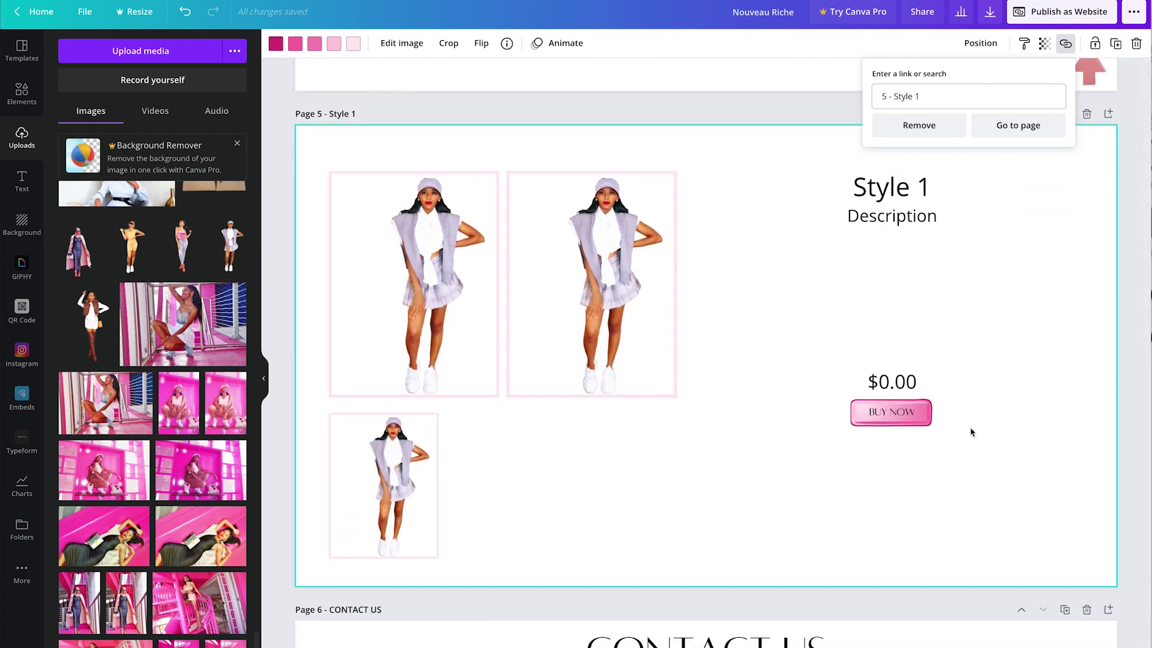
pyautogui.scroll(1, 1015, 430)
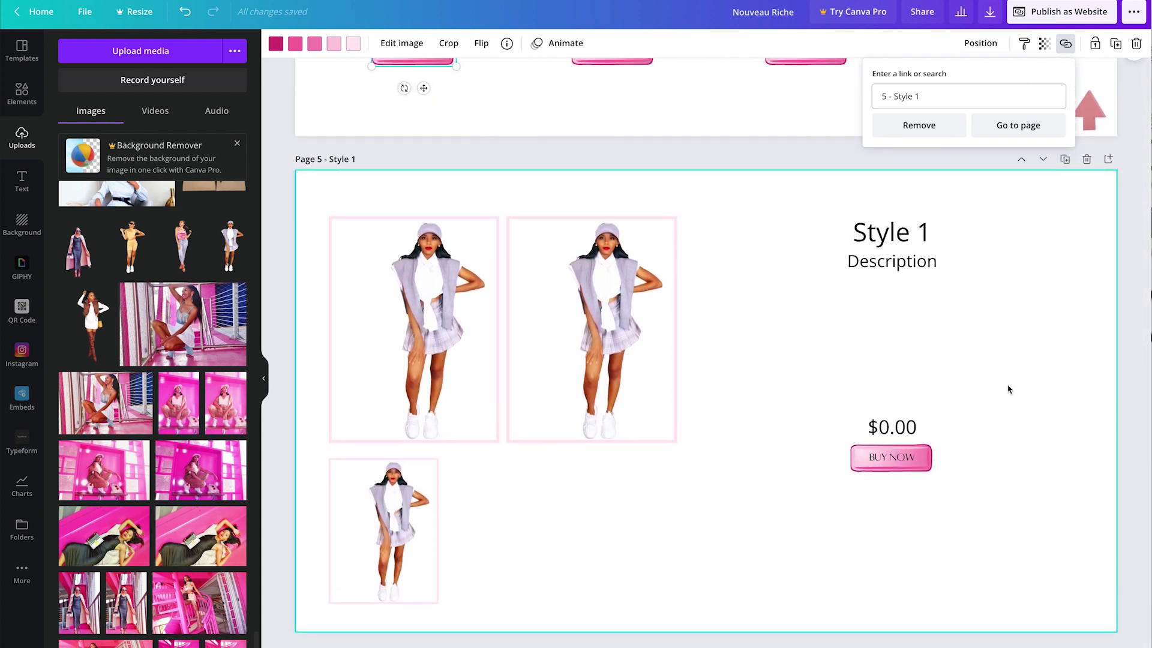
pyautogui.click(1035, 134)
pyautogui.click(1070, 12)
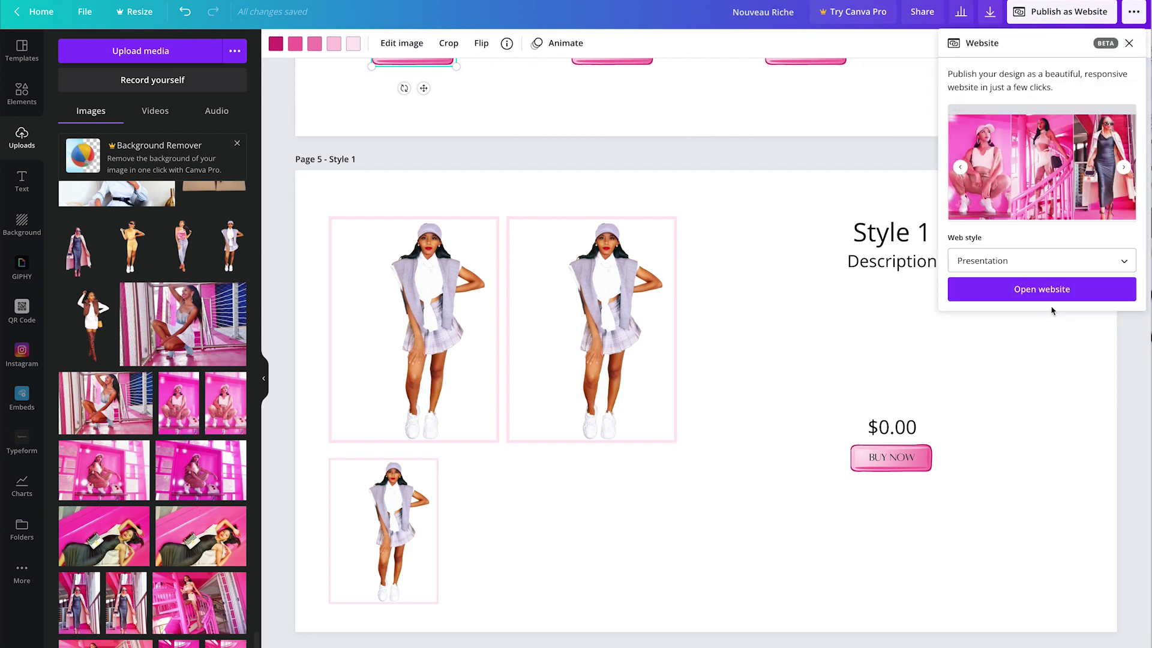
# Step: List the Presentation, Scrolling, Classic navigation and Standard web styles in the publishing panel
pyautogui.click(1075, 264)
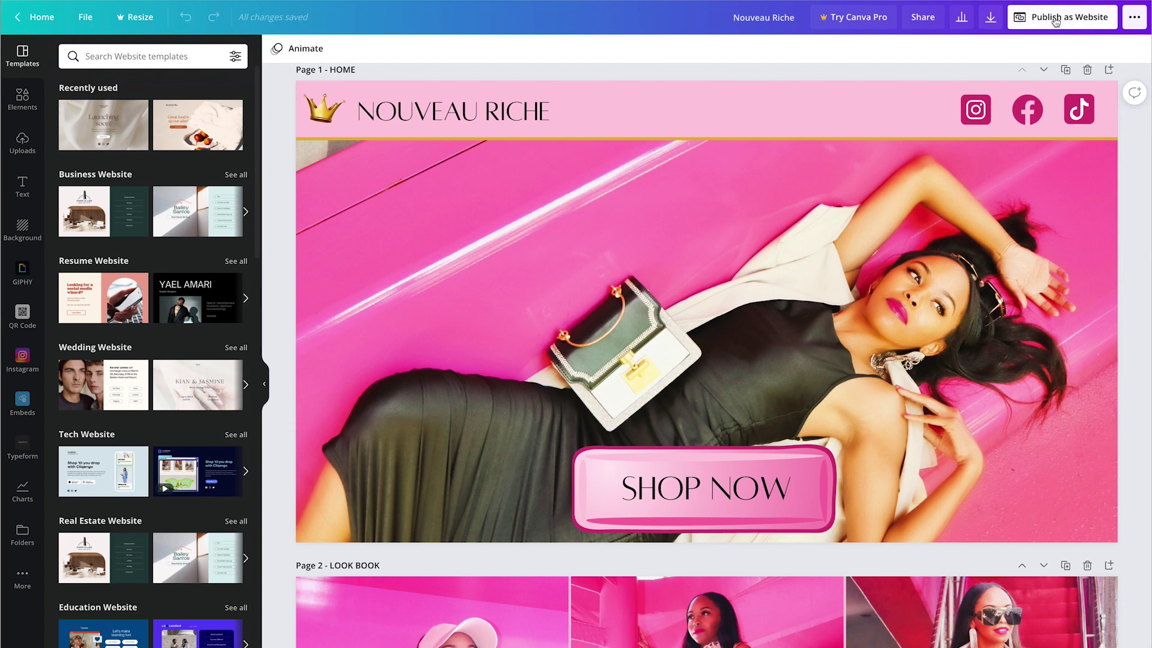
pyautogui.click(1057, 21)
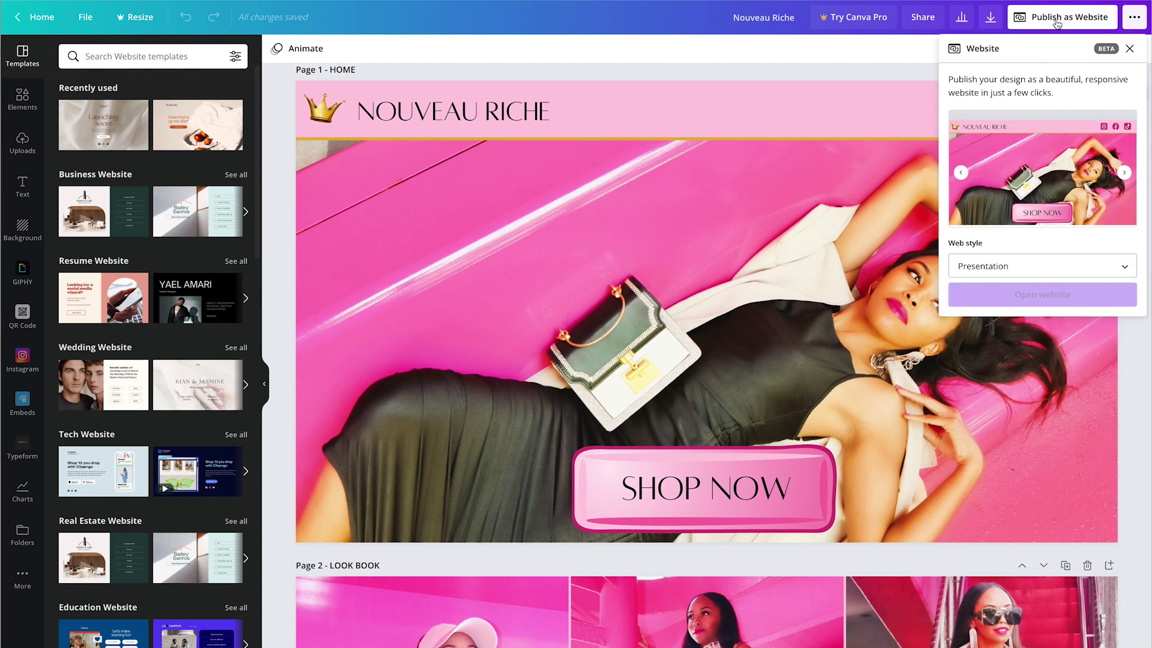
pyautogui.click(1028, 266)
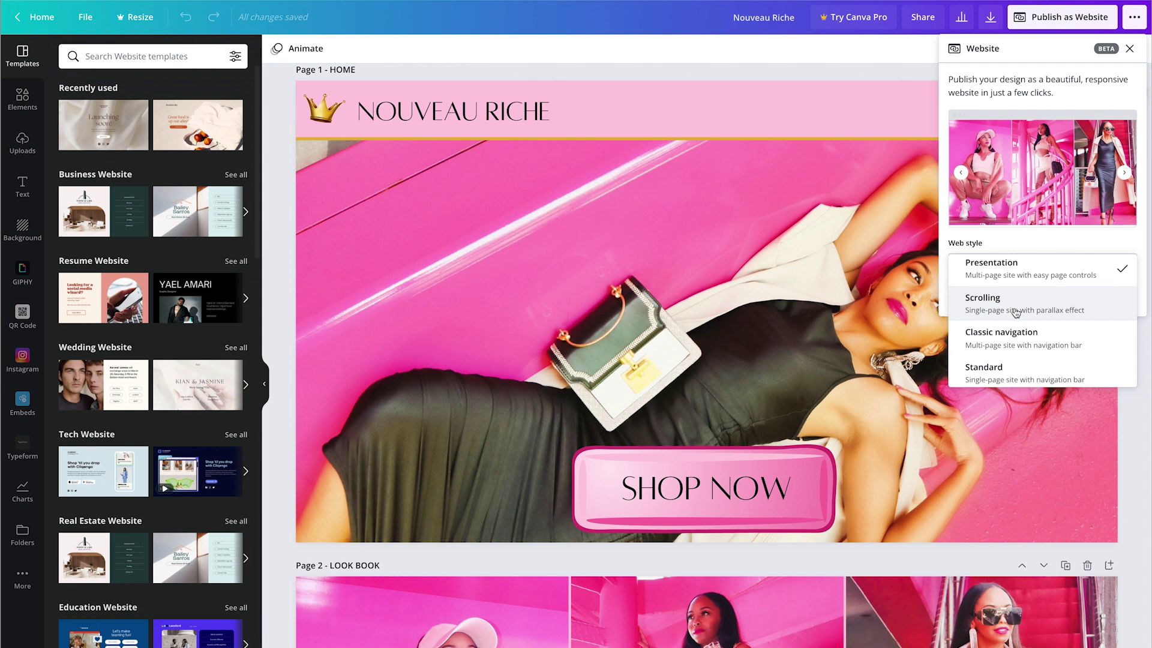
# Step: Choose Classic navigation as the web style and launch the website
pyautogui.scroll(-1, 1018, 336)
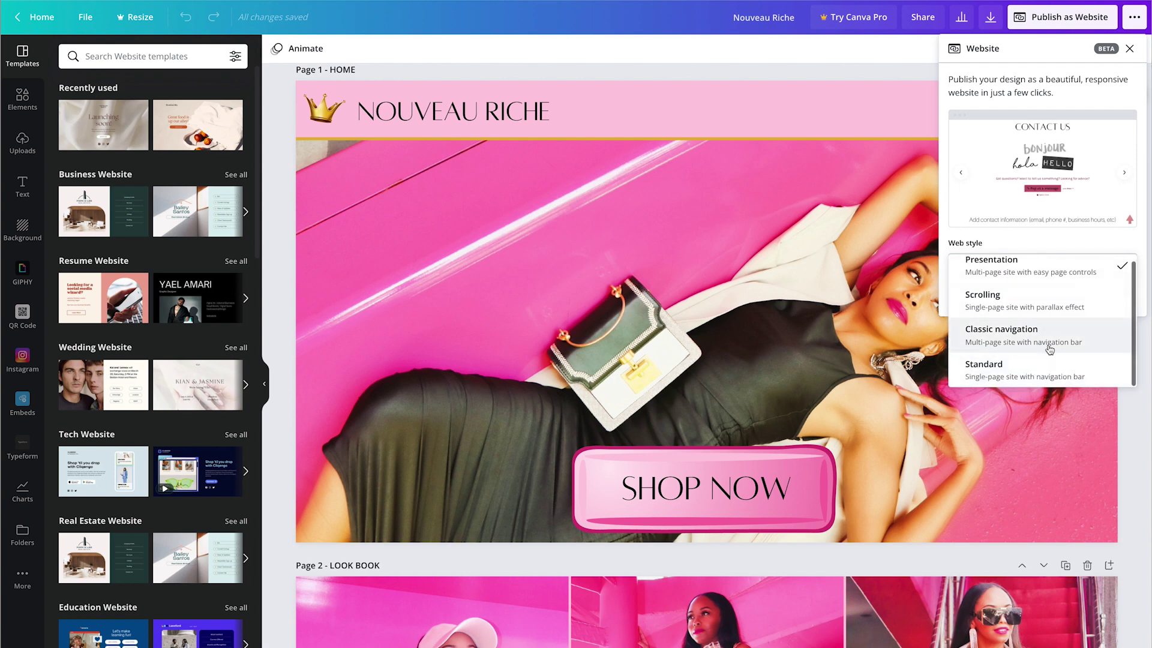
pyautogui.click(1039, 337)
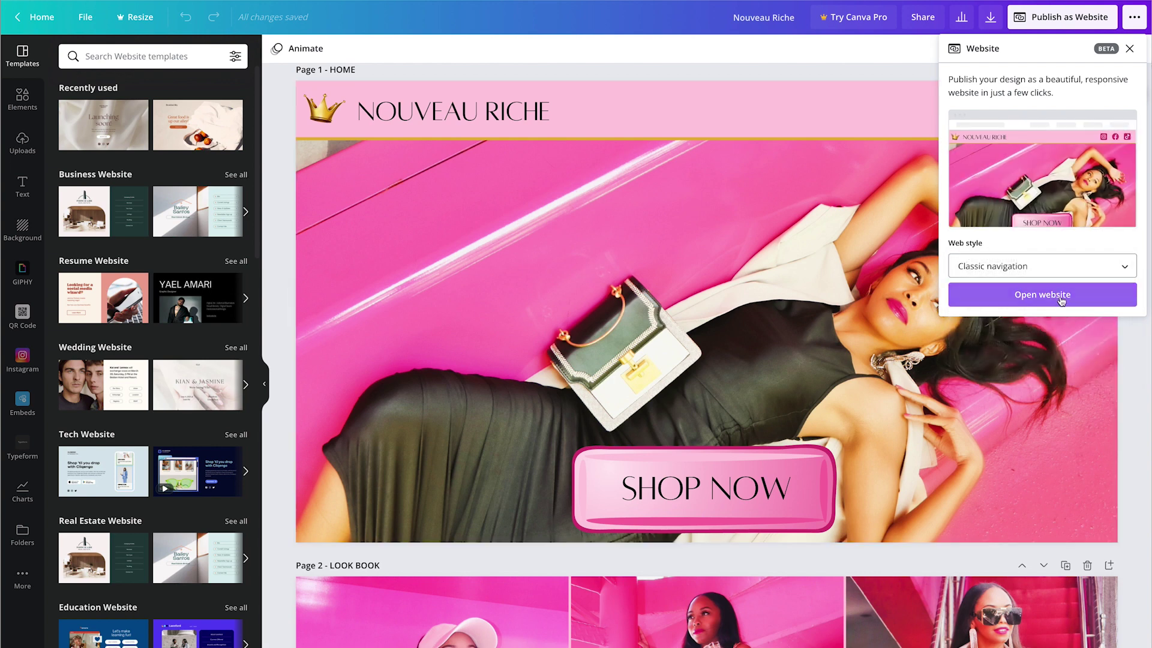
pyautogui.click(1060, 300)
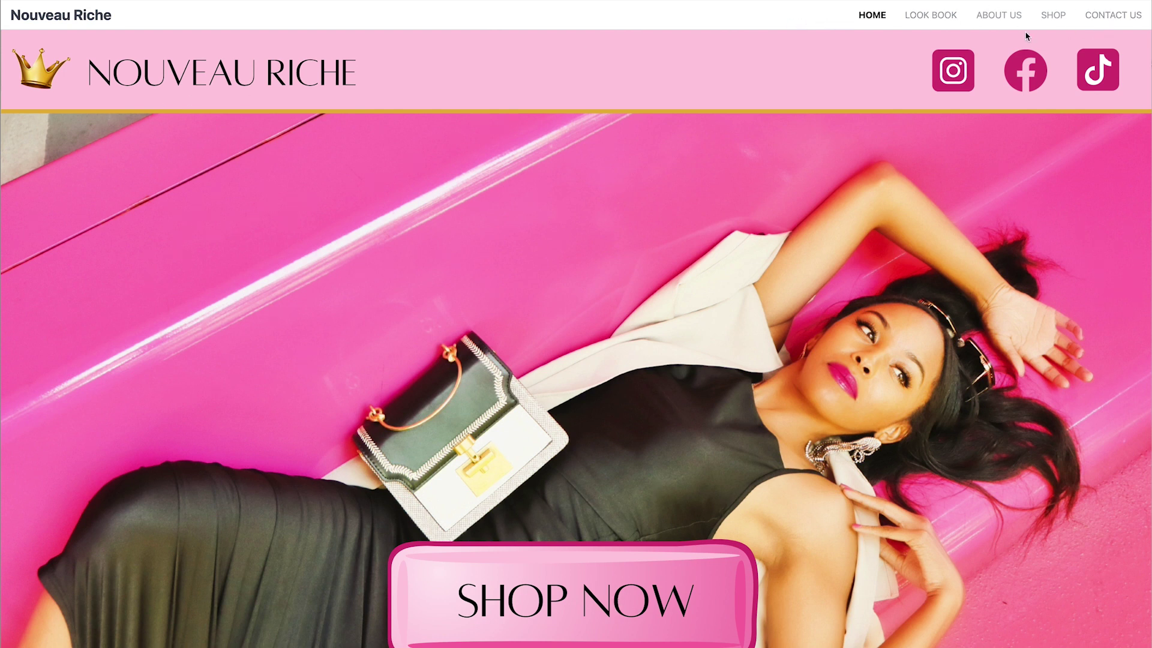
# Step: Visit the LOOK BOOK, ABOUT US, SHOP and CONTACT US pages via the site's top navigation
pyautogui.click(931, 15)
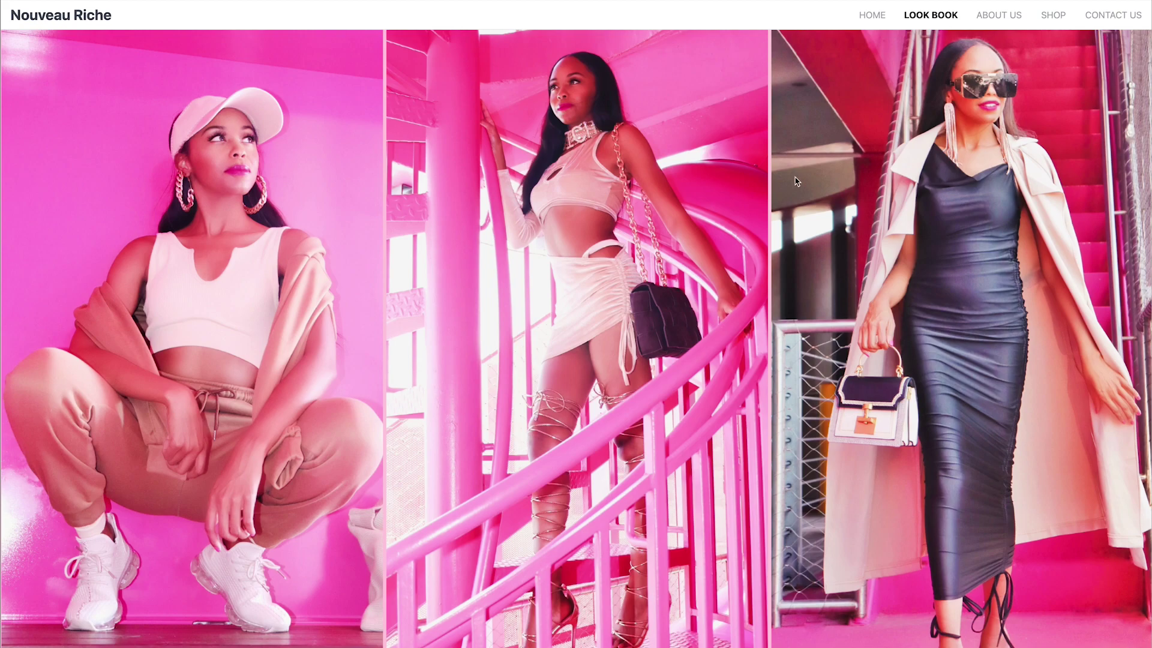
pyautogui.click(998, 18)
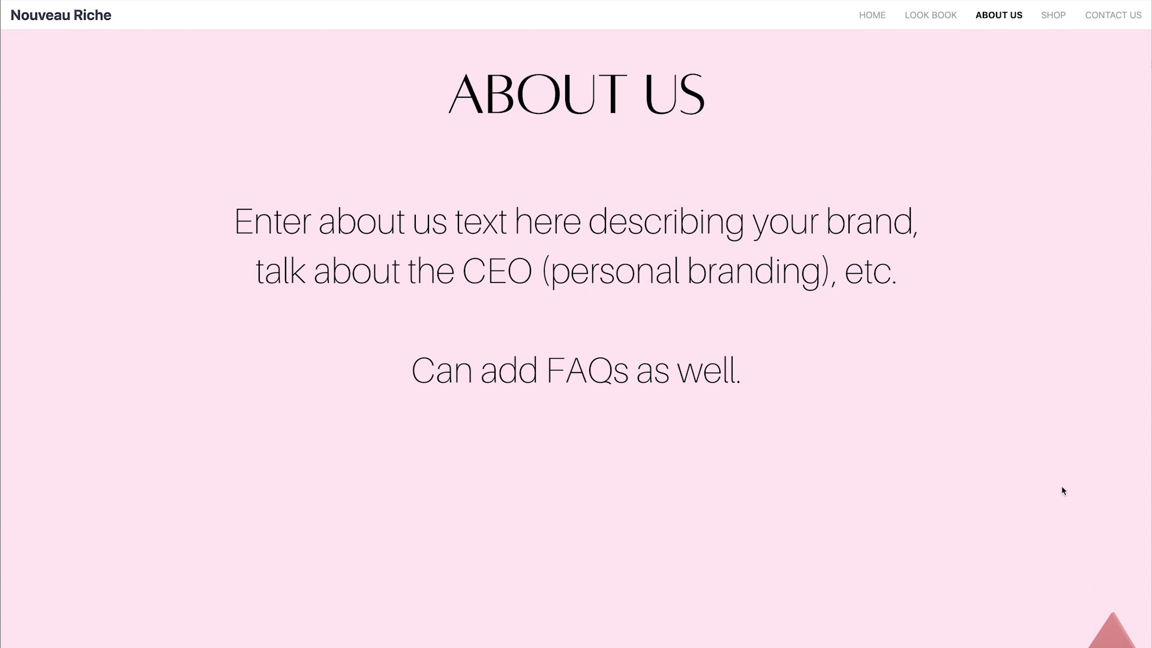
pyautogui.click(1051, 16)
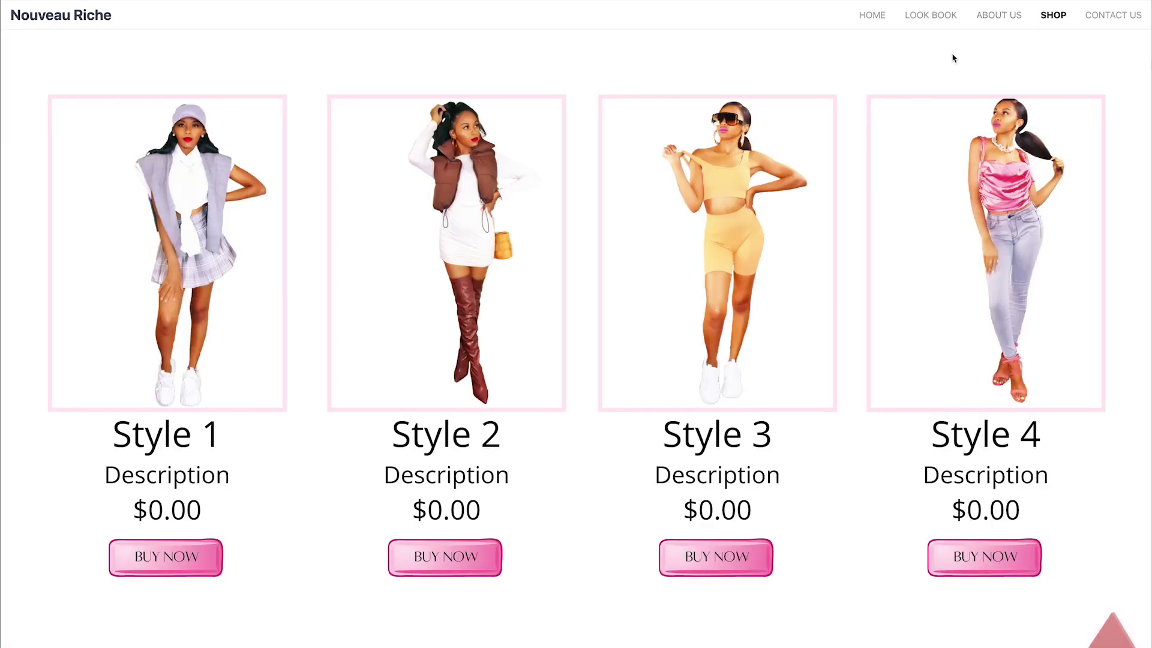
pyautogui.click(1112, 15)
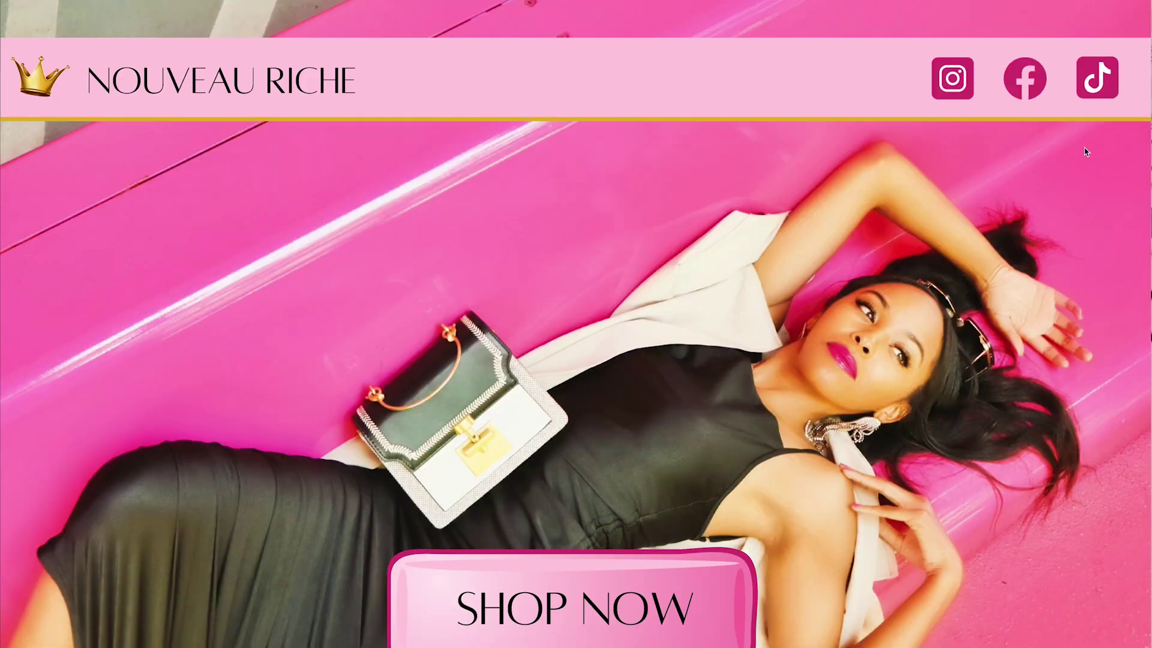
# Step: Scroll the single-page site down to Contact Us, then jump back to the top with Home
pyautogui.scroll(-6, 955, 188)
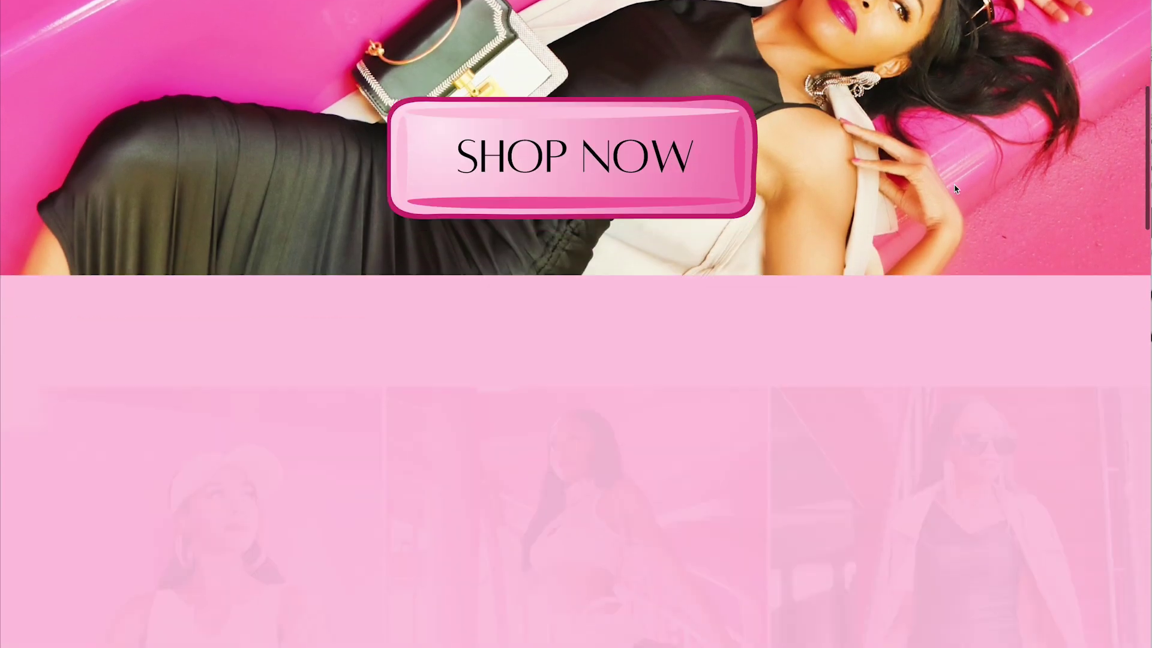
pyautogui.scroll(6, 955, 188)
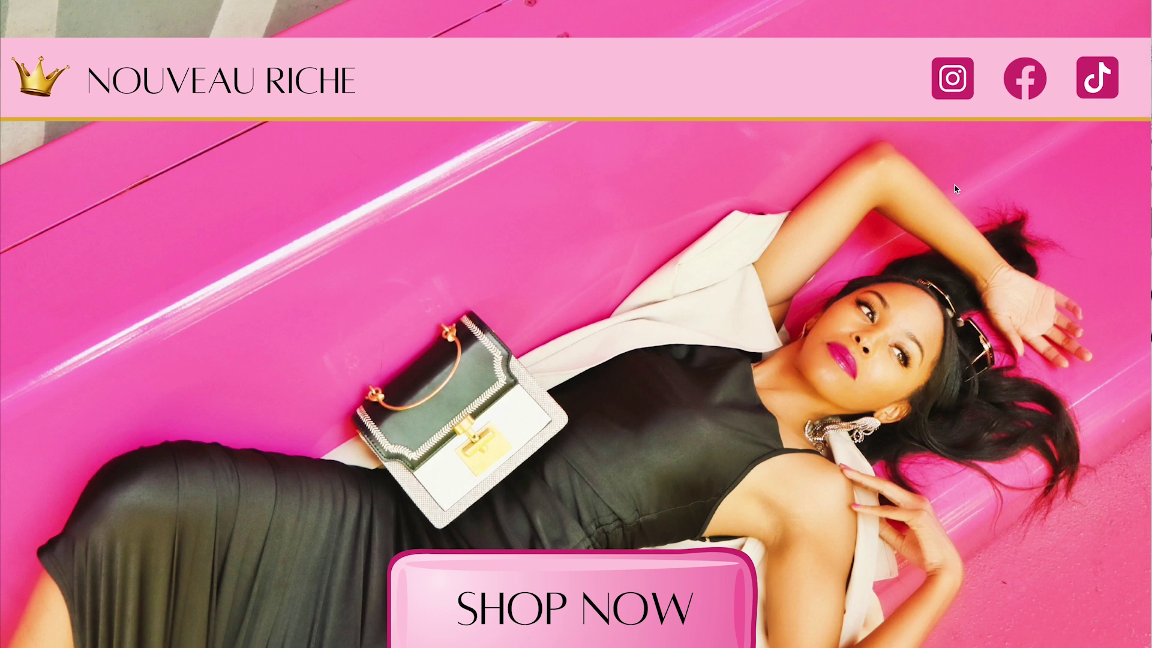
pyautogui.scroll(-8, 955, 188)
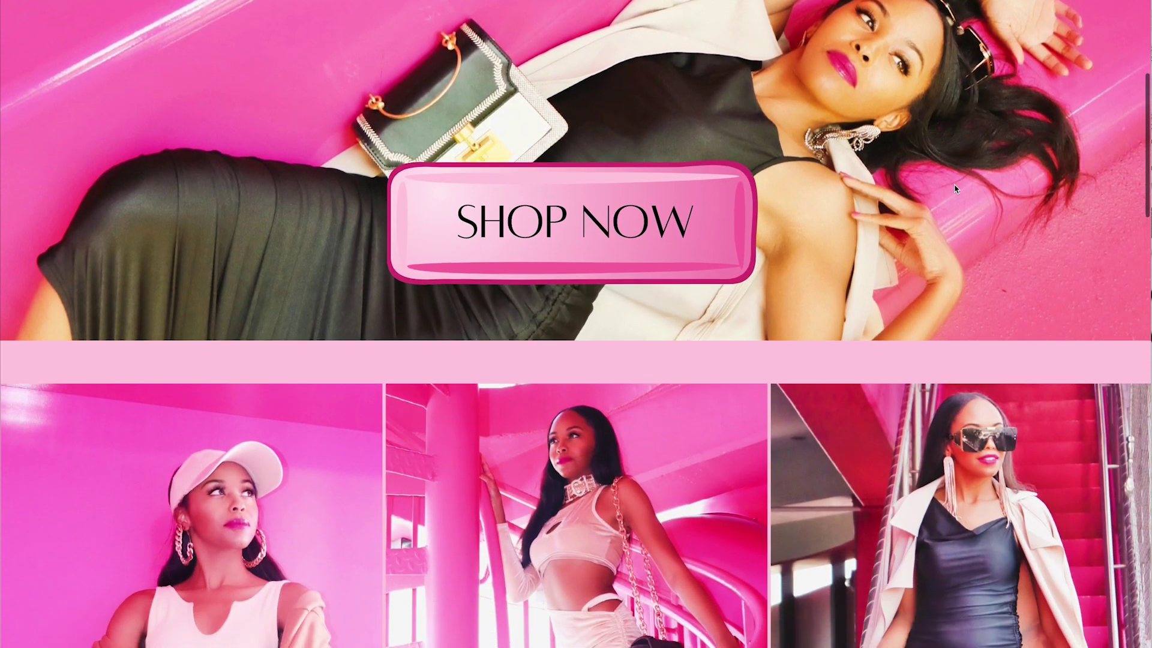
pyautogui.scroll(-4, 954, 189)
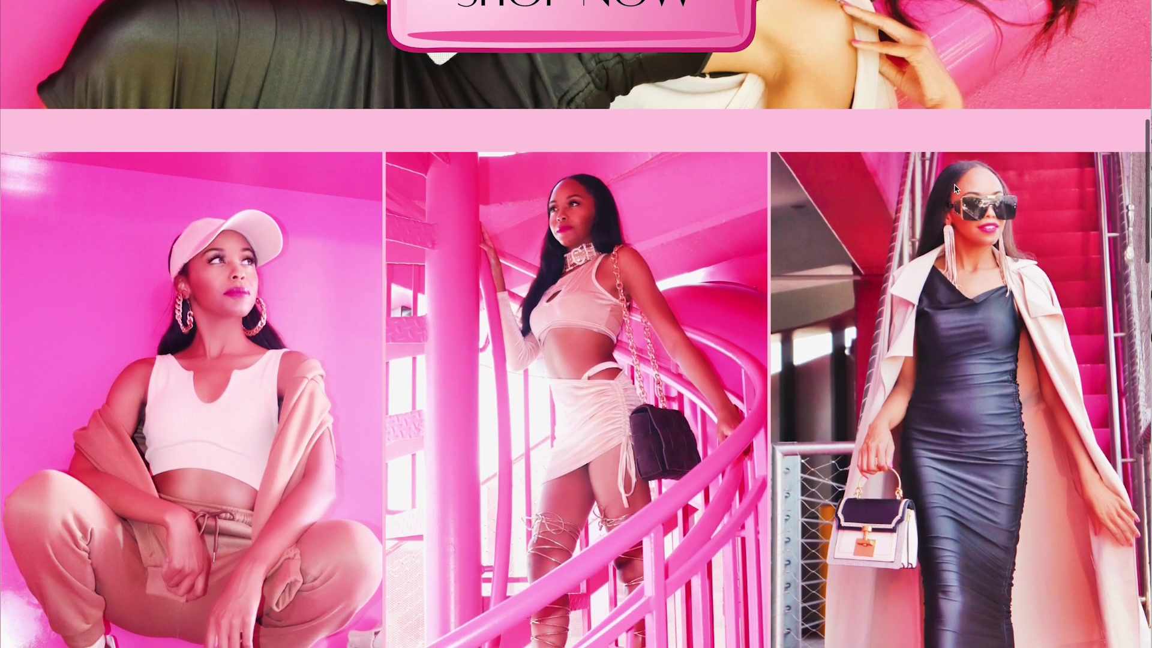
pyautogui.scroll(-10, 954, 189)
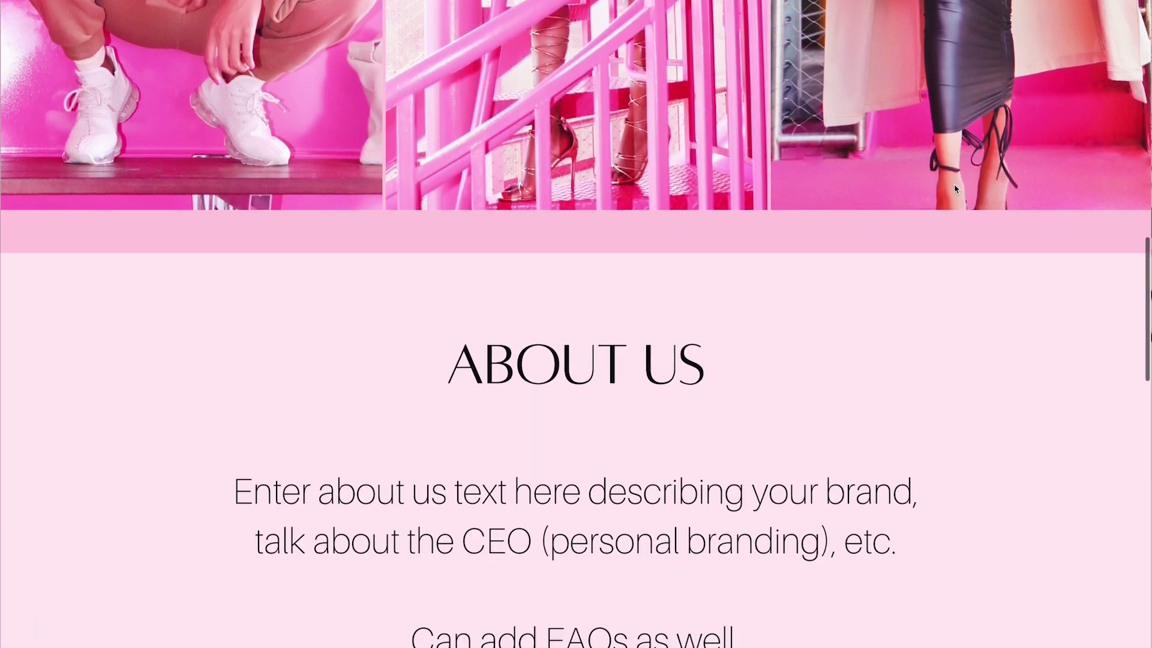
pyautogui.scroll(-10, 955, 189)
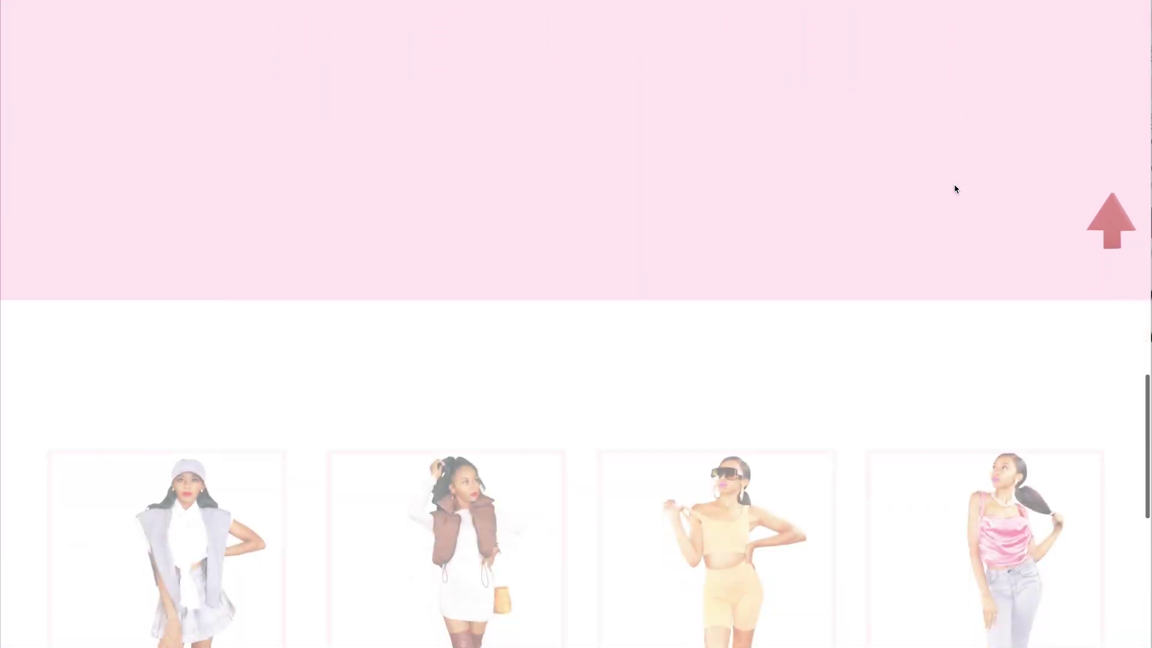
pyautogui.scroll(-13, 955, 188)
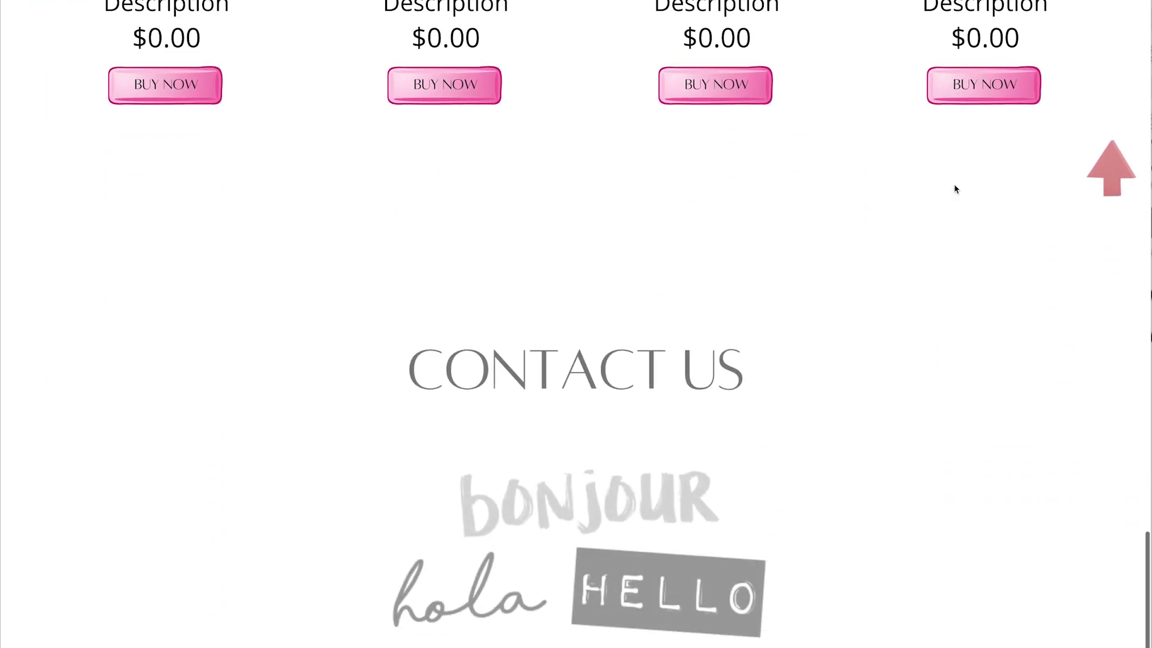
pyautogui.press('Home')
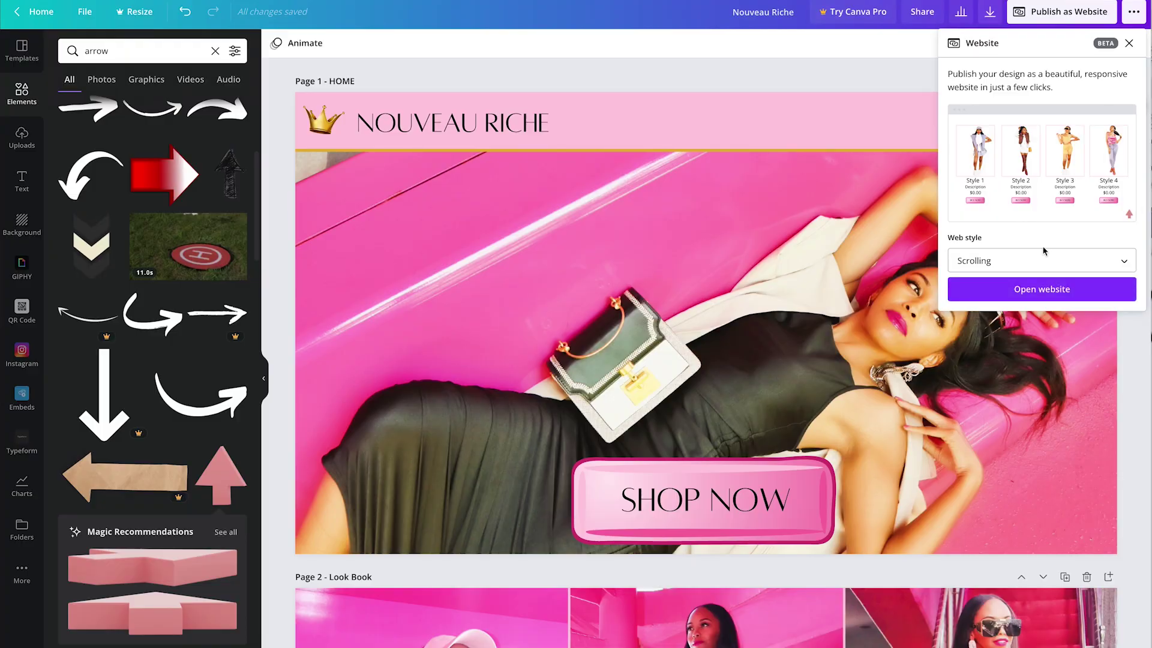
# Step: Switch the website's web style to Standard and open the published site
pyautogui.click(1066, 21)
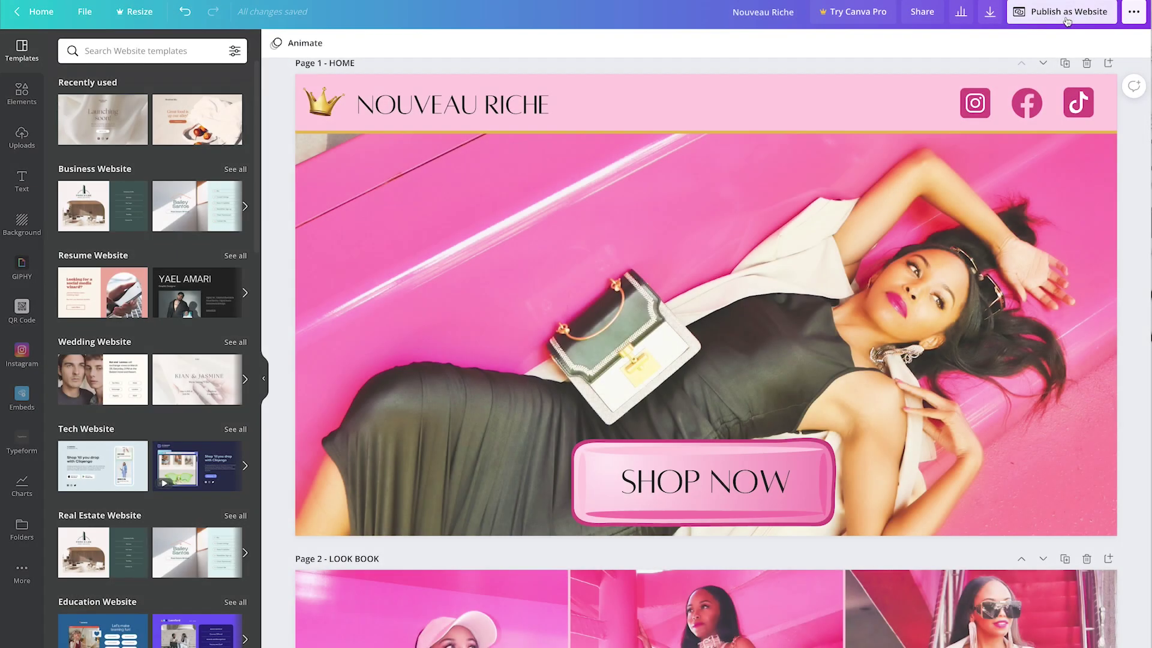
pyautogui.click(1066, 21)
pyautogui.click(1056, 263)
pyautogui.click(1048, 283)
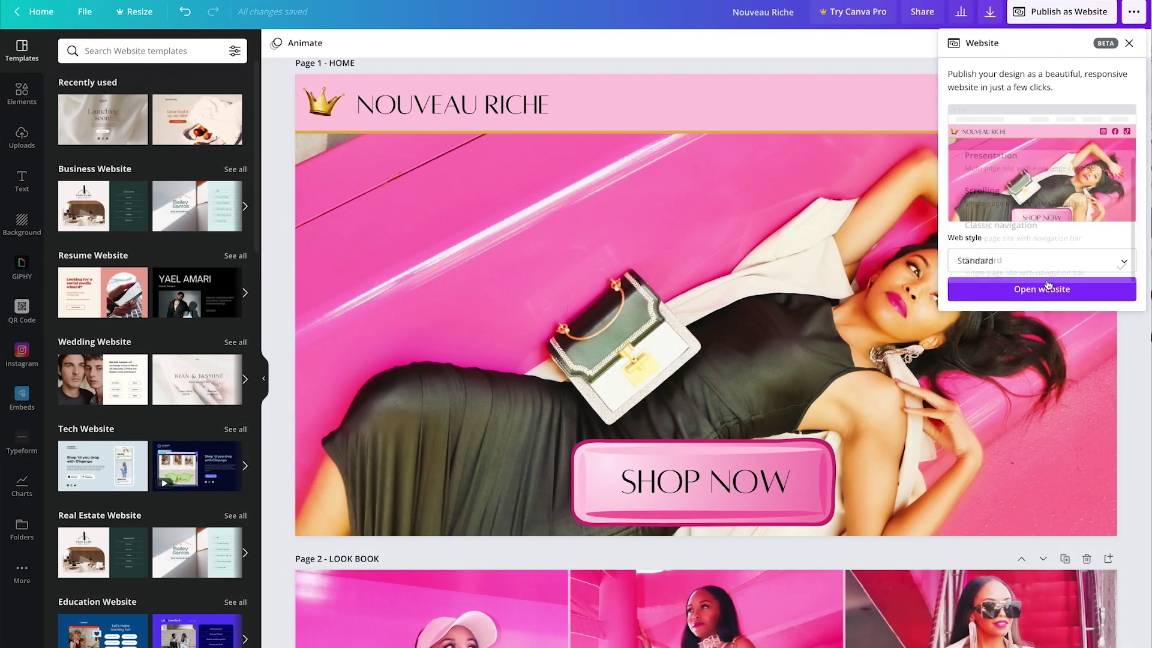
pyautogui.click(1048, 287)
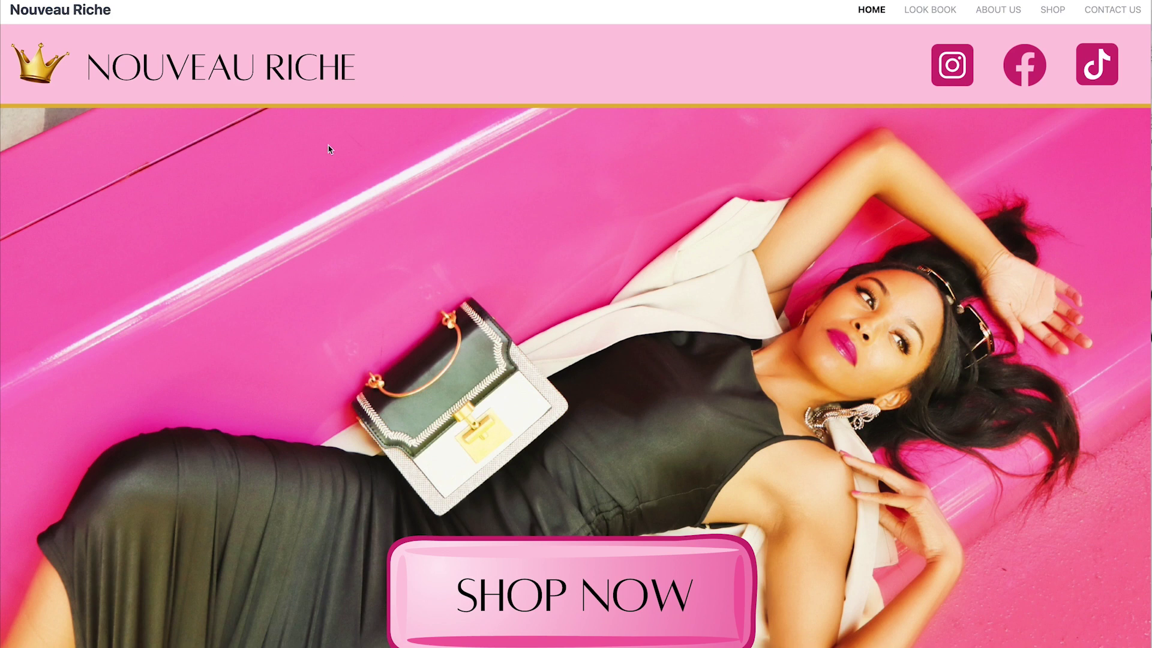
# Step: Scroll through every section of the Standard-style site, then return to the Home banner
pyautogui.scroll(-9, 471, 291)
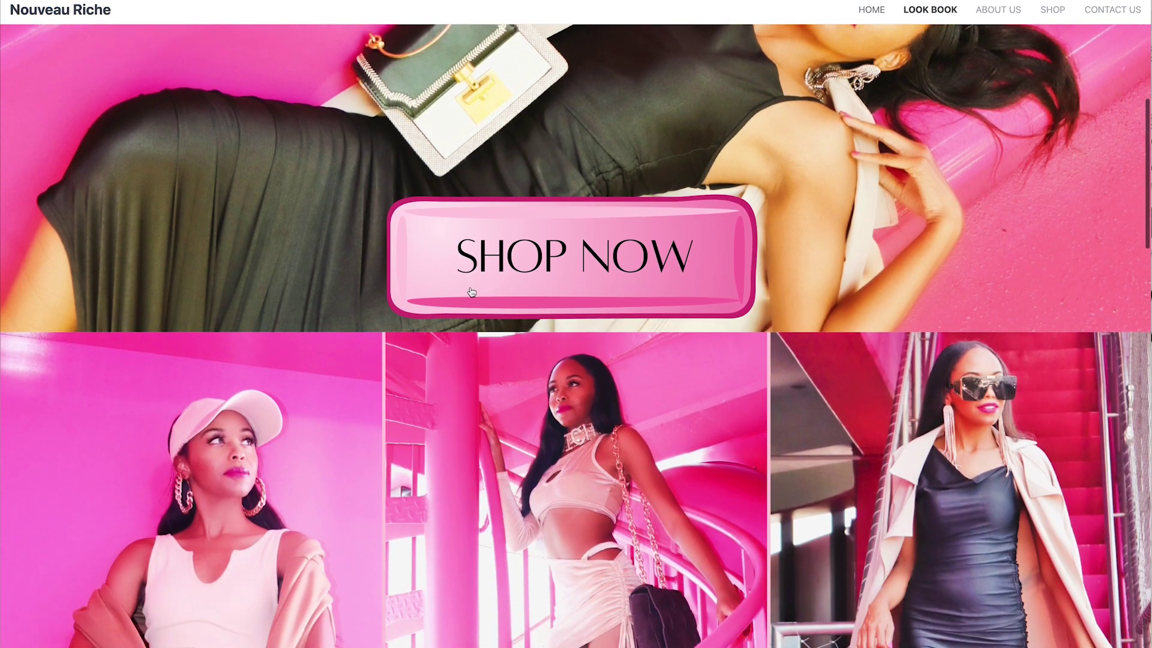
pyautogui.scroll(-6, 471, 292)
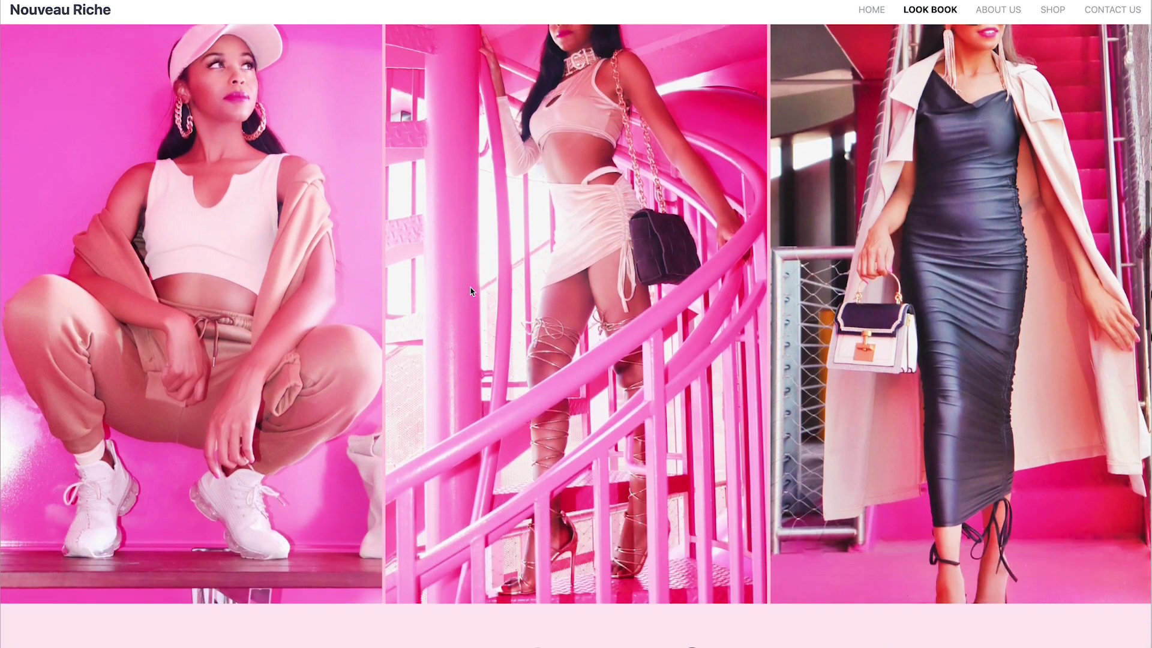
pyautogui.scroll(-7, 470, 288)
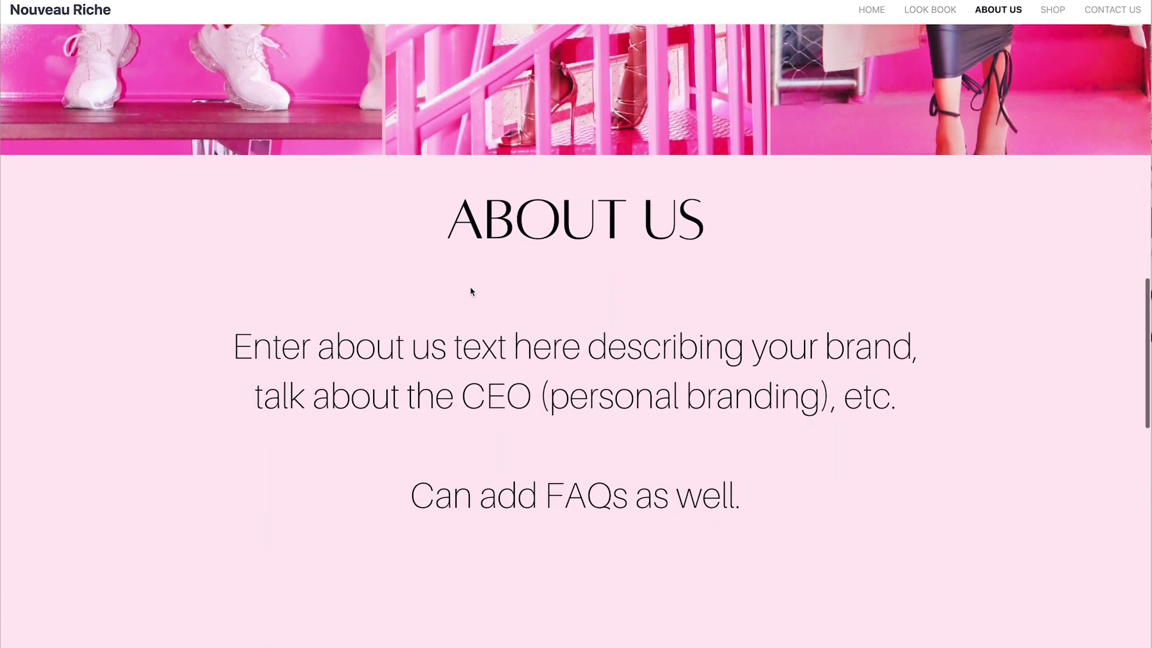
pyautogui.scroll(-8, 470, 287)
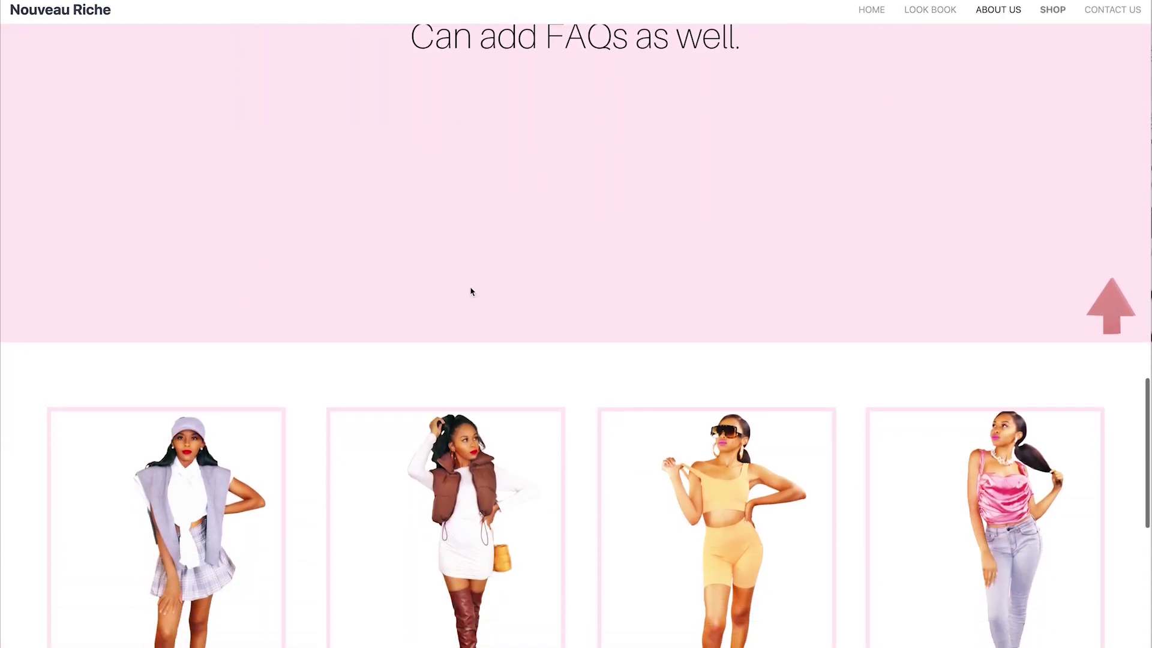
pyautogui.scroll(-4, 471, 291)
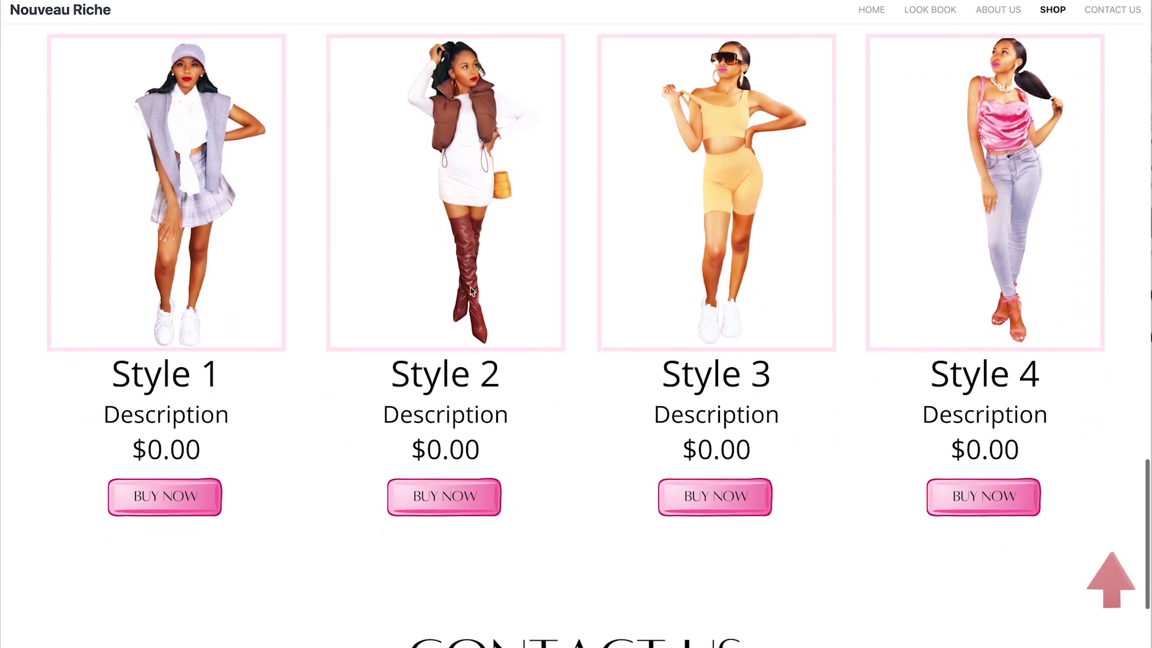
pyautogui.scroll(-4, 471, 287)
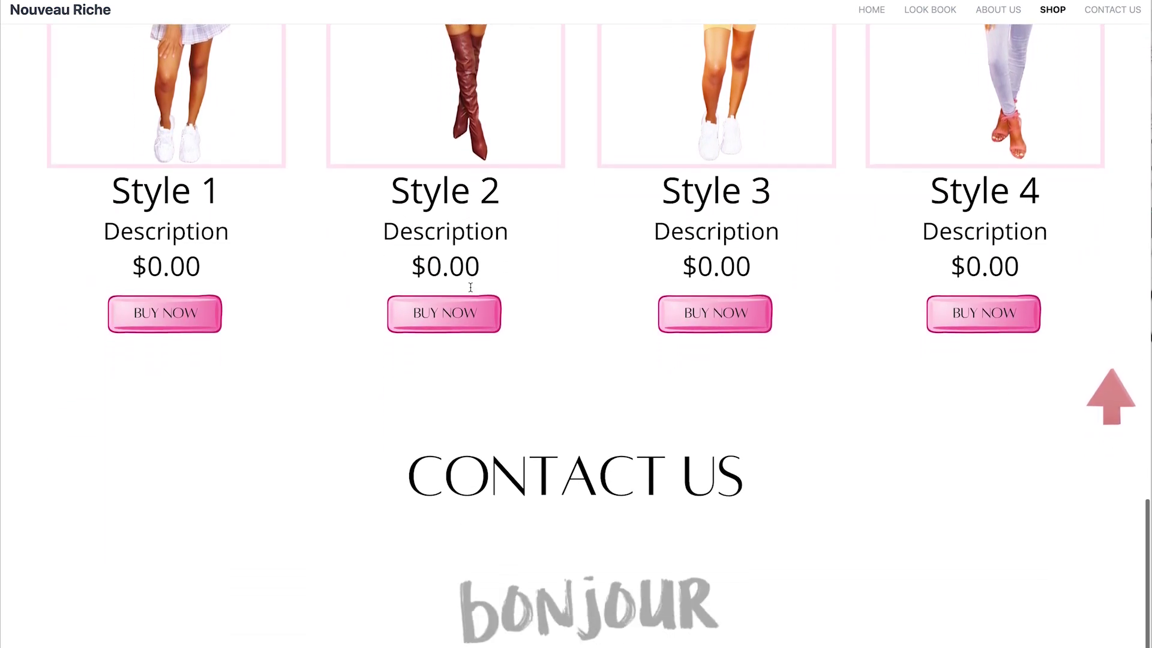
pyautogui.scroll(-4, 470, 292)
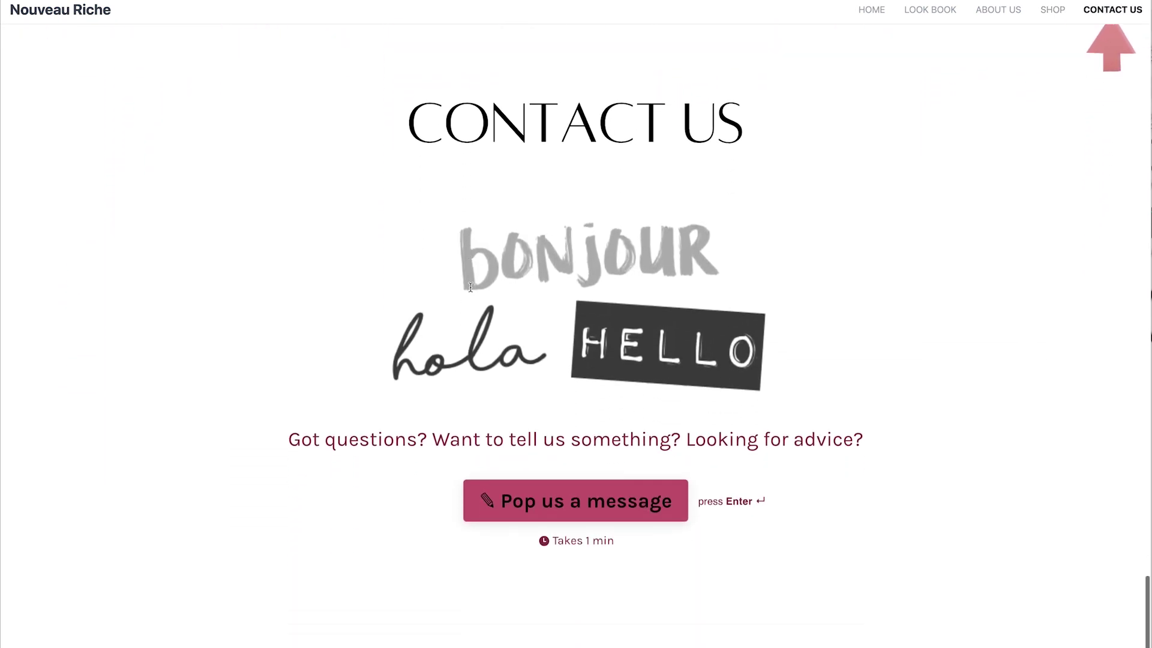
pyautogui.press('Home')
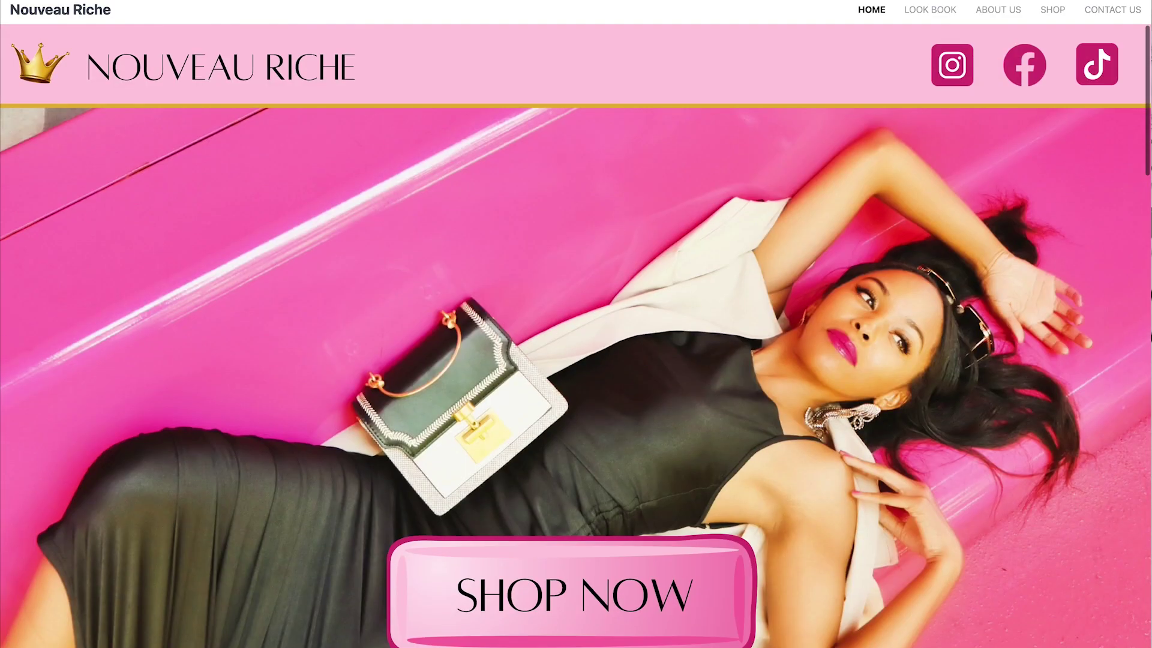